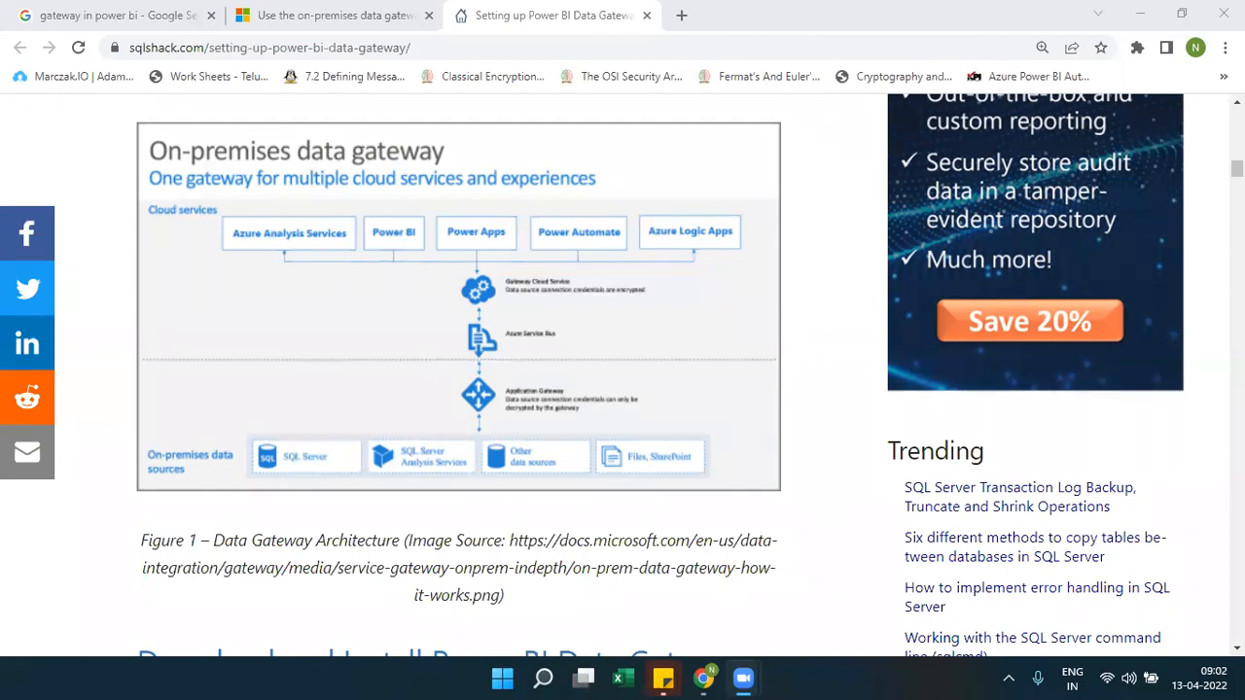
Launch Notepad with Win+R and move its window aside to uncover the diagram
scroll(623, 370, up, 2)
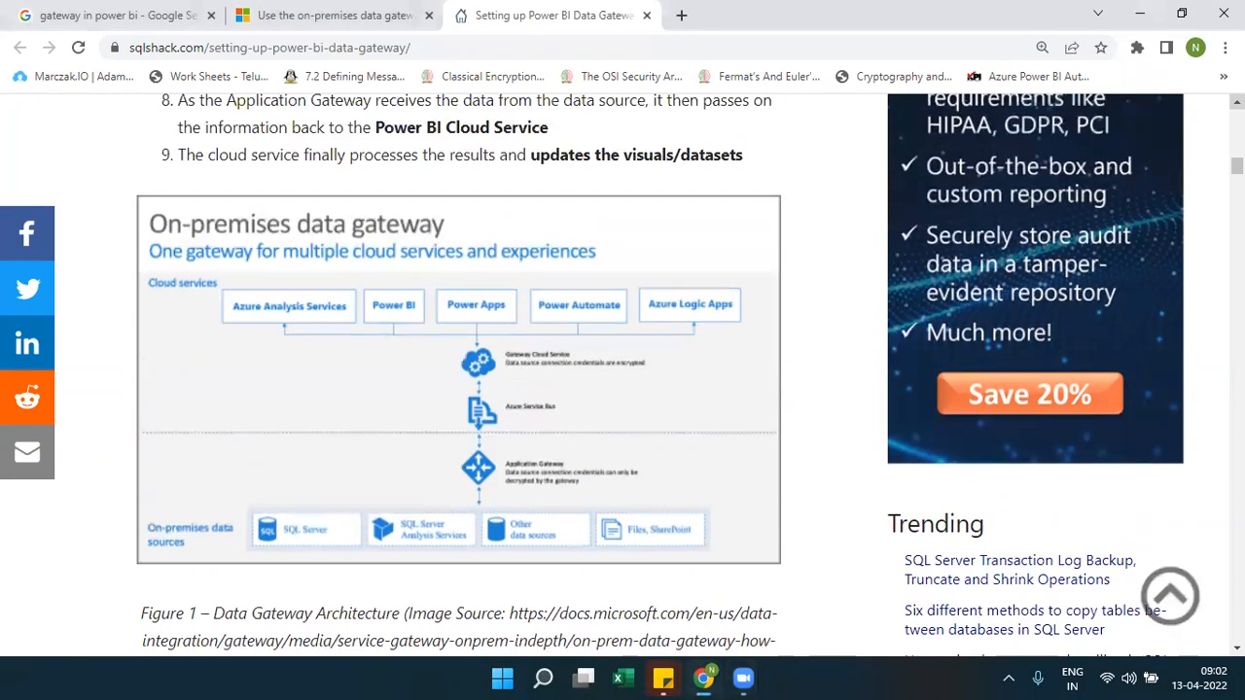
scroll(622, 369, up, 4)
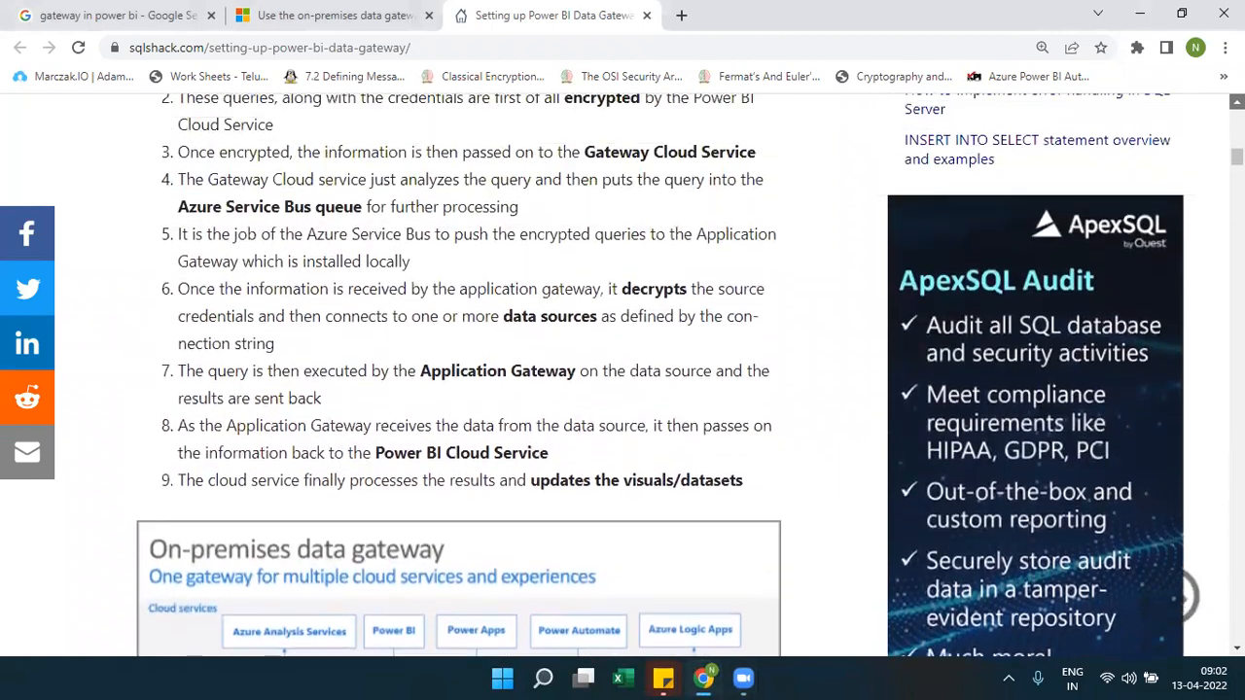
scroll(623, 369, up, 1)
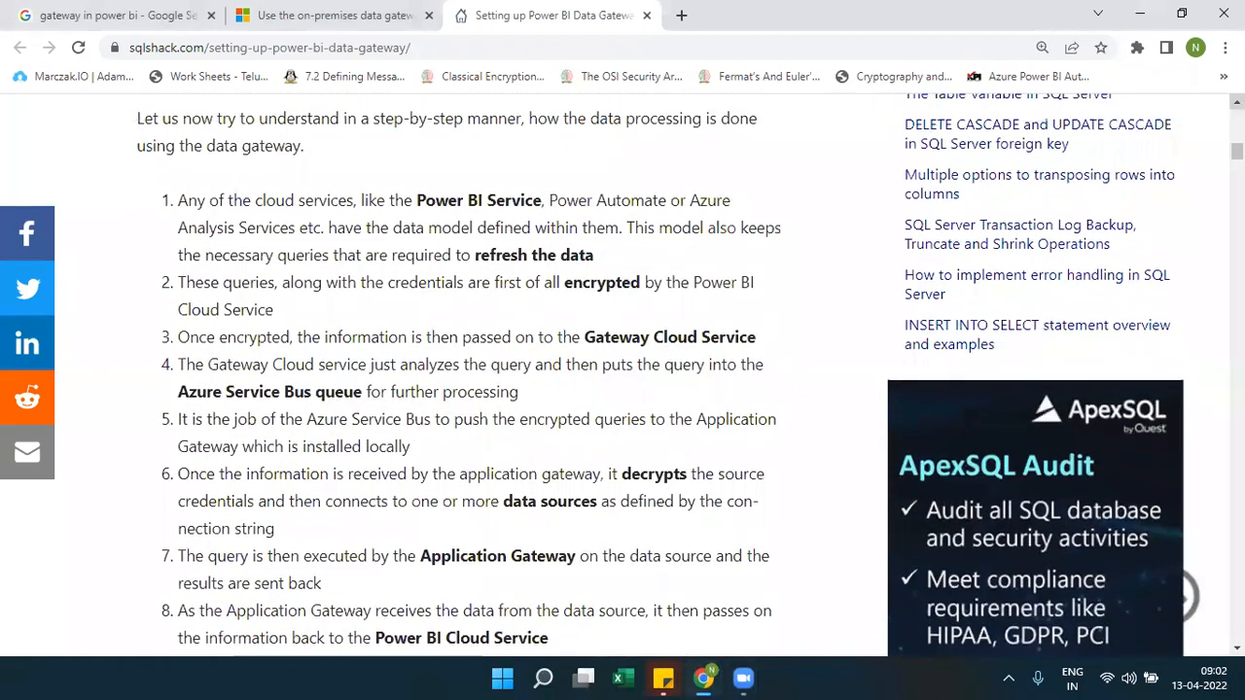
scroll(623, 370, down, 2)
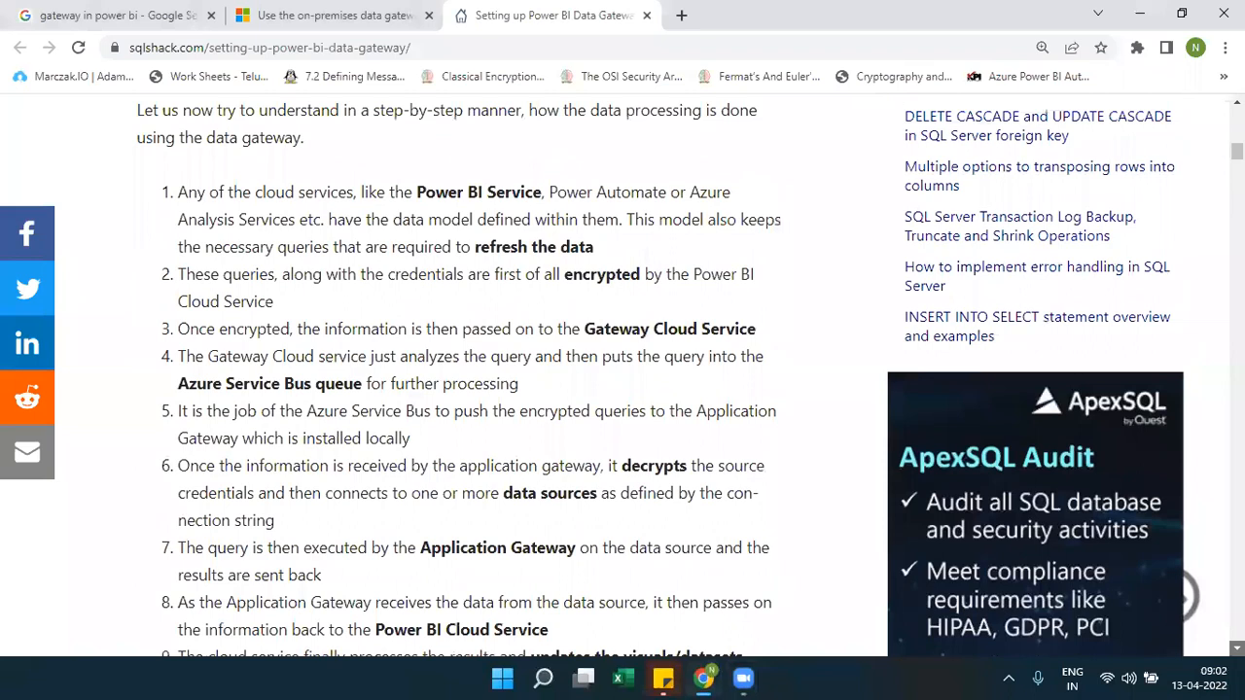
scroll(623, 370, down, 3)
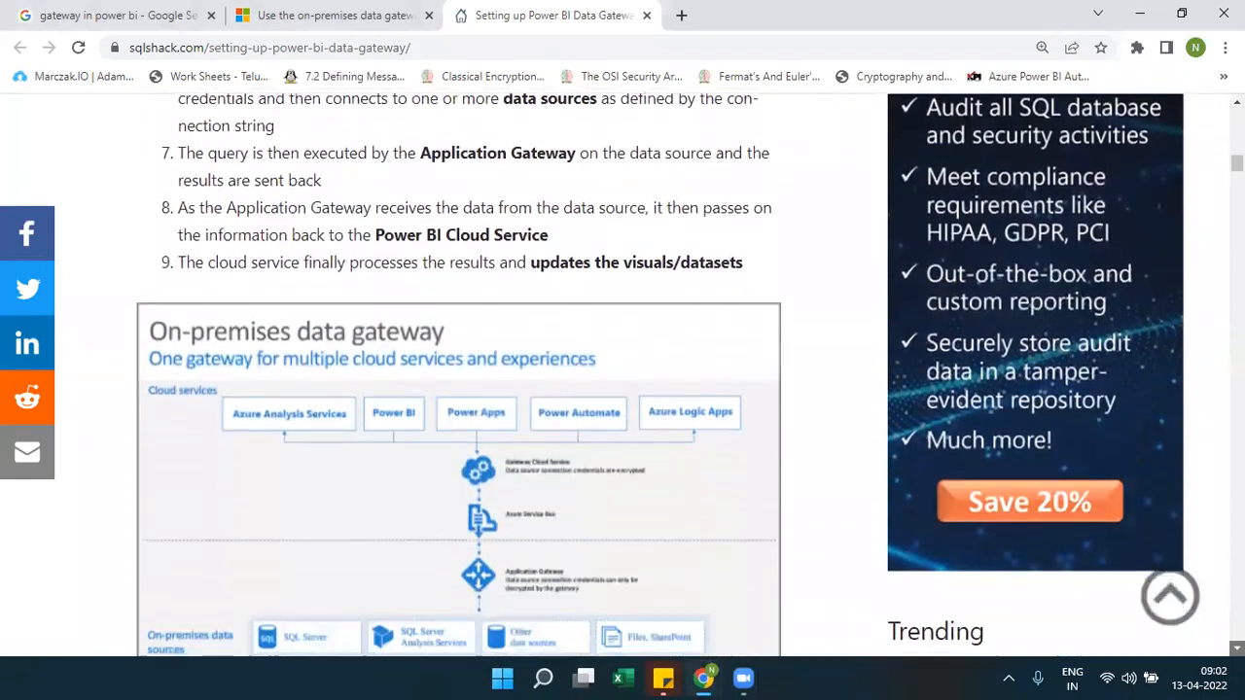
scroll(623, 369, down, 1)
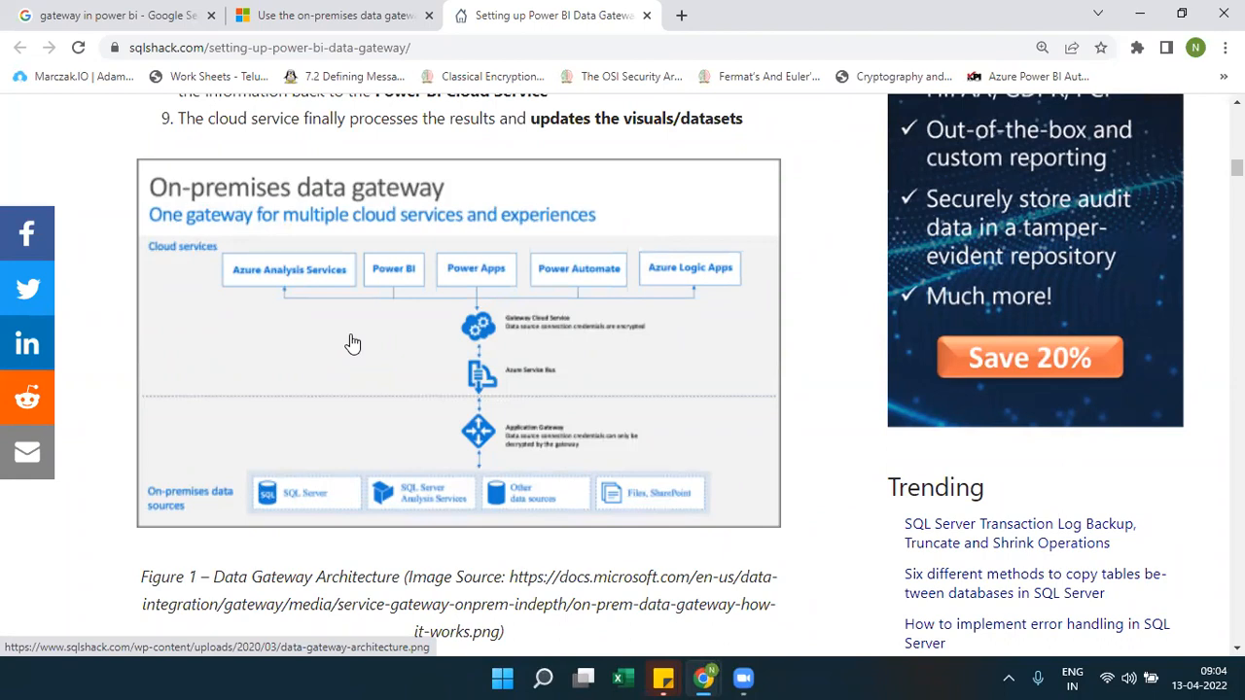
key(super+r)
text(no)
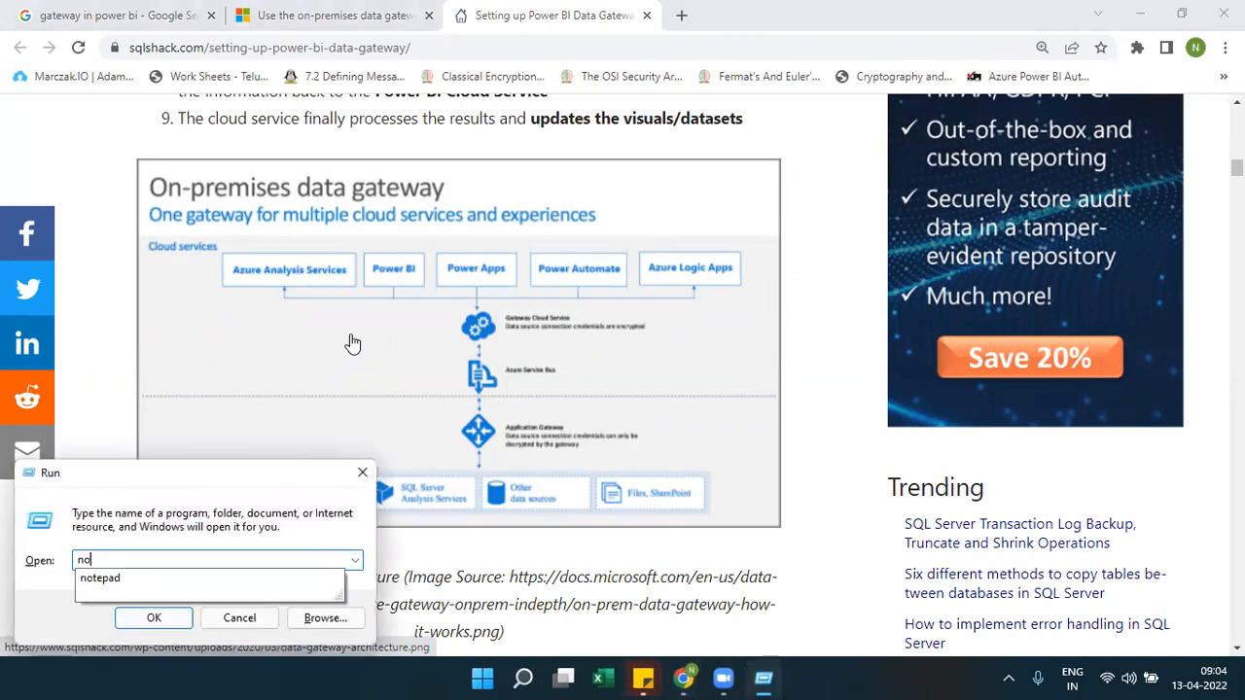
text(tepad)
key(Return)
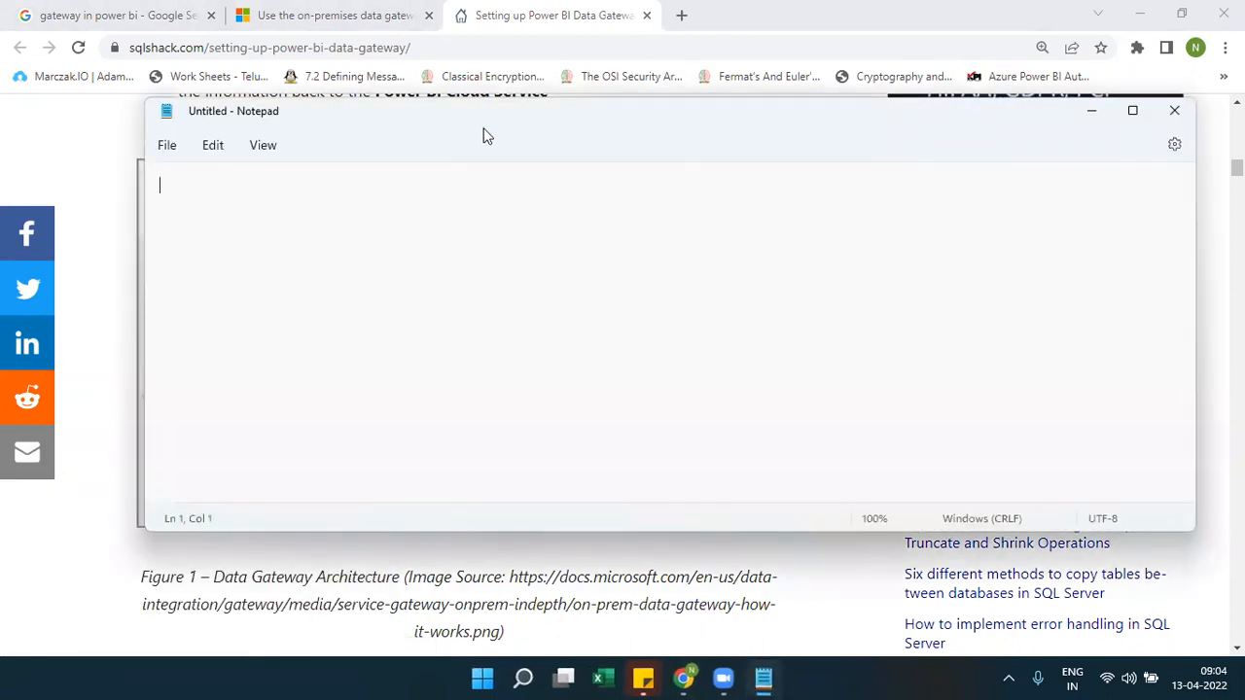
drag(487, 136, 859, 283)
Write step 1: '1) we need to install the on premesis gateway --->download --service'
text(1)
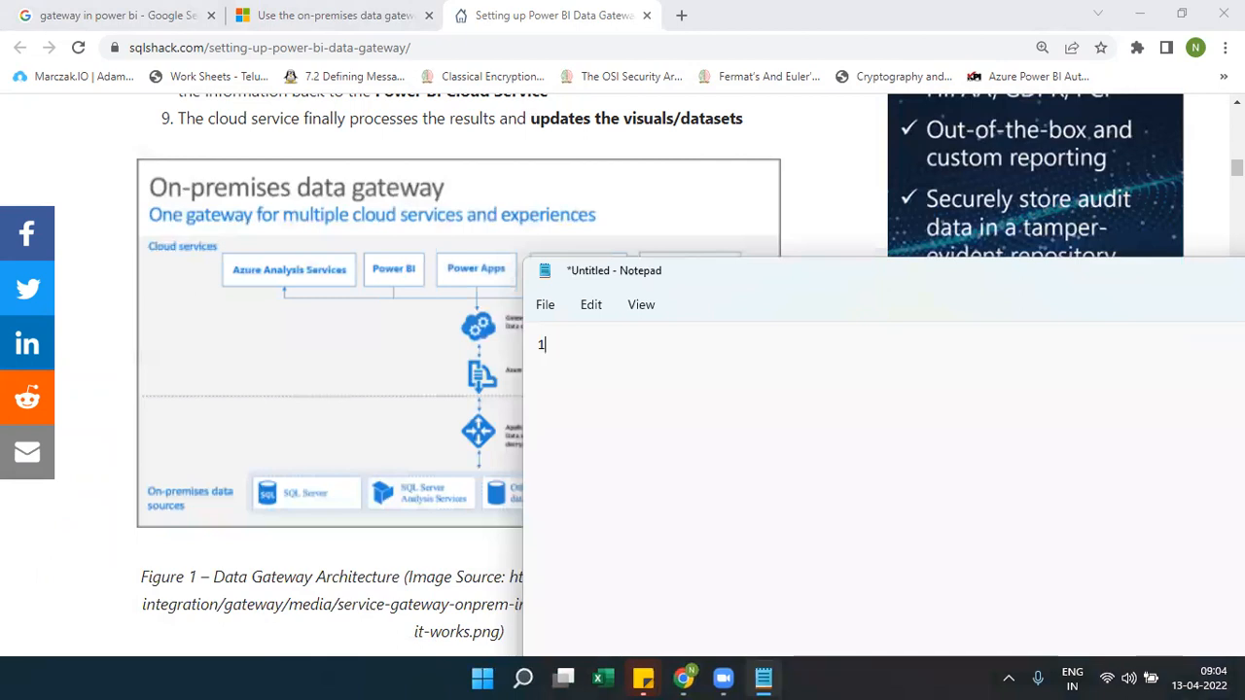
text() we ne)
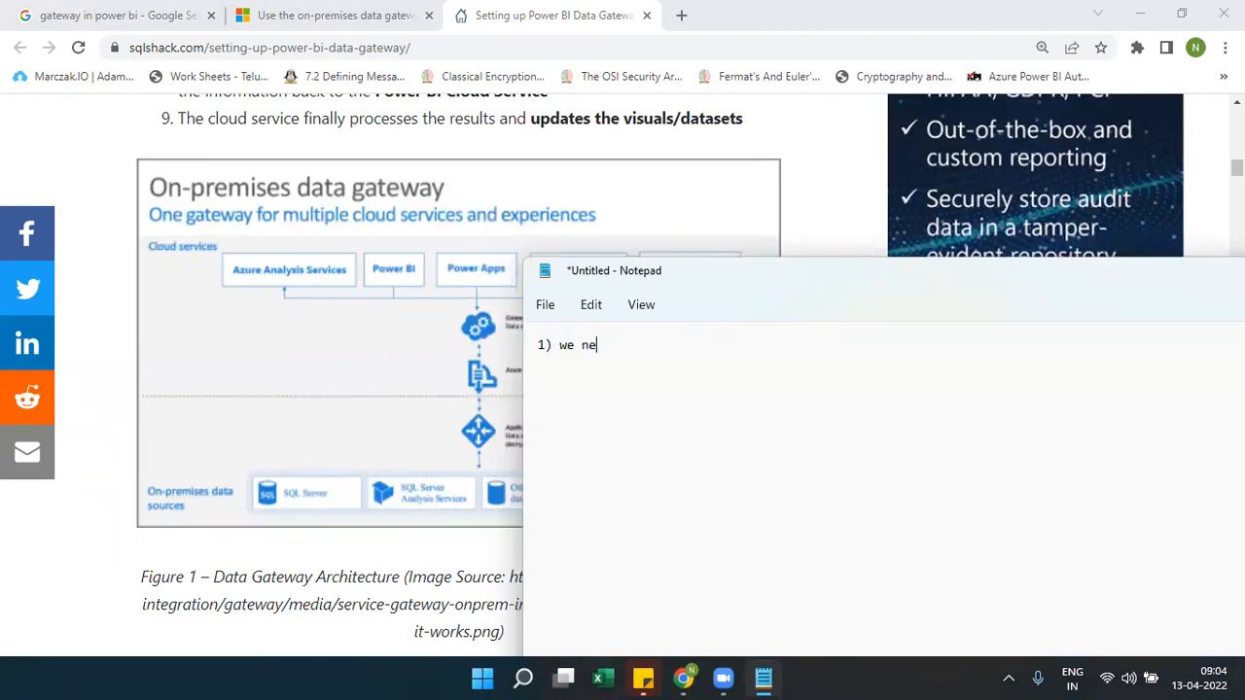
text(ed too)
key(BackSpace)
text(instal)
key(BackSpace)
text(ll the )
text(ag)
key(BackSpace)
key(BackSpace)
text(gateway)
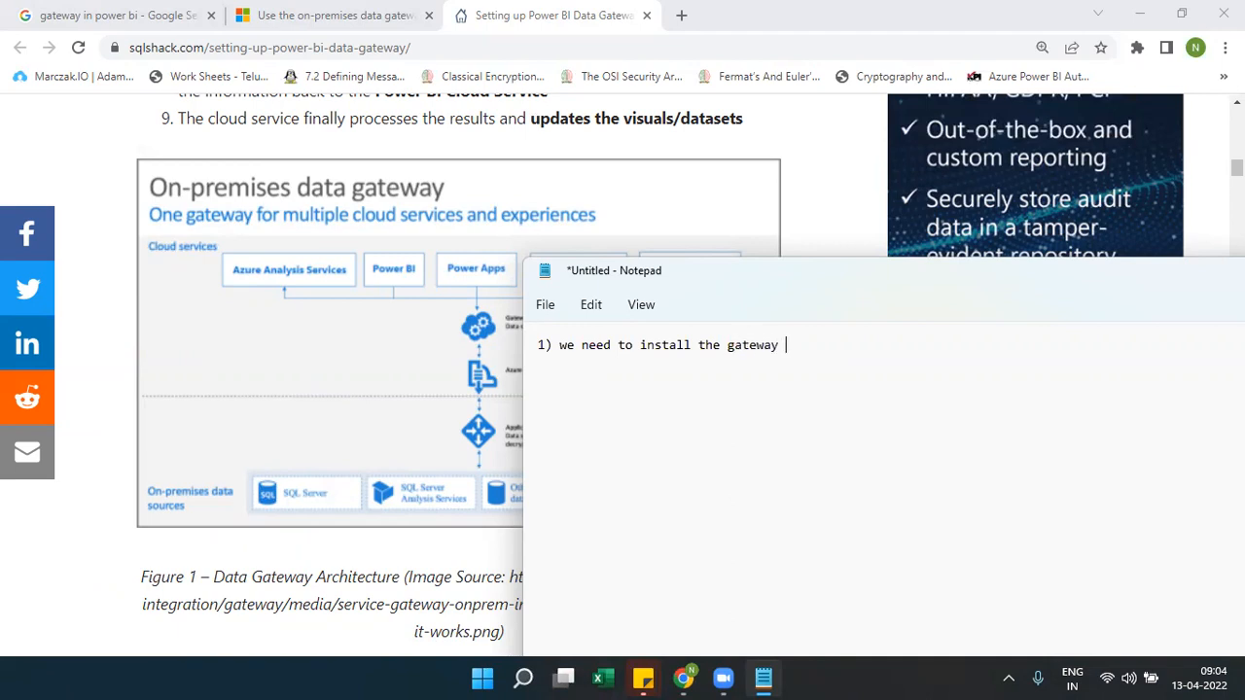
key(BackSpace)
key(BackSpace)
key(BackSpace)
key(BackSpace)
key(BackSpace)
key(BackSpace)
key(BackSpace)
key(BackSpace)
text(on prem)
text(eso)
key(BackSpace)
text(is gateway )
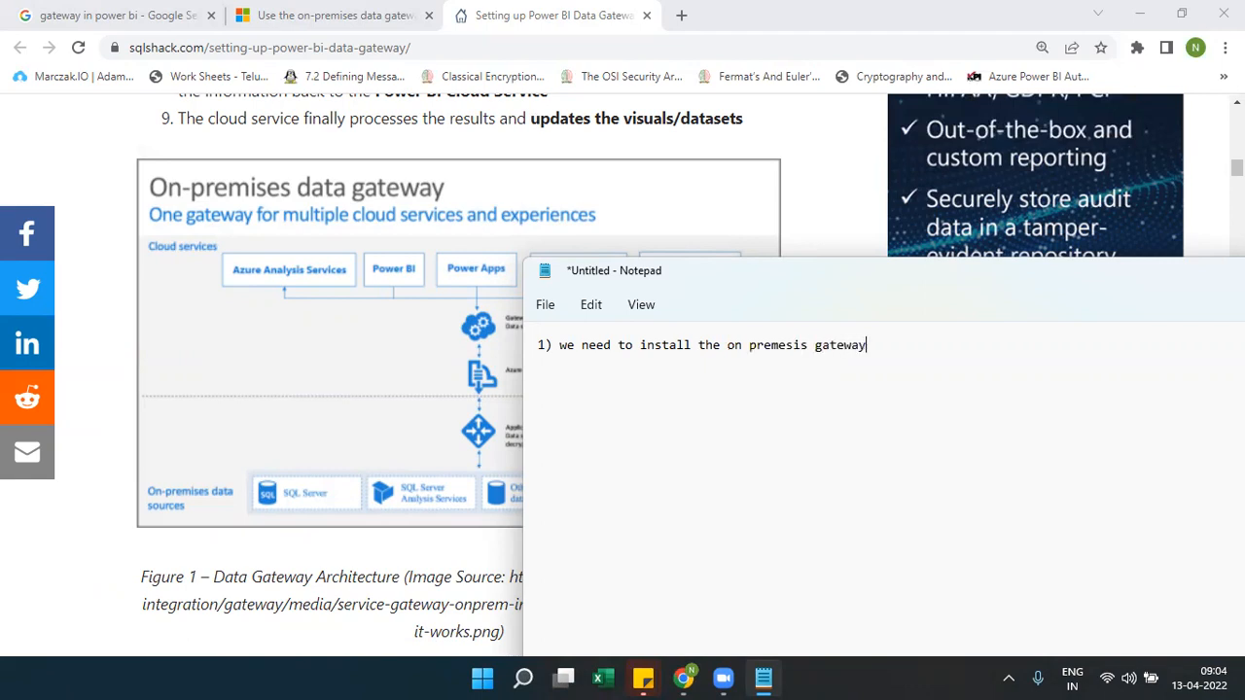
text(--->download --service)
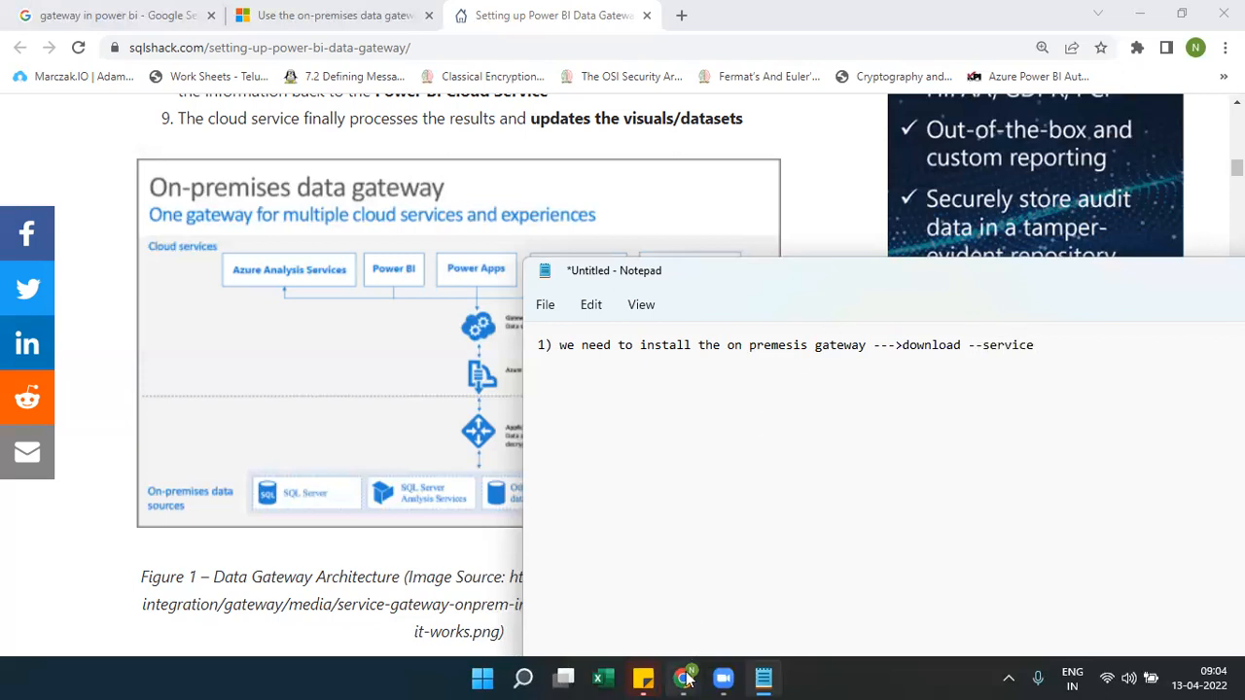
From the Power BI service window, open the Data Gateway download page in a new tab
mouse_move(684, 676)
click(736, 600)
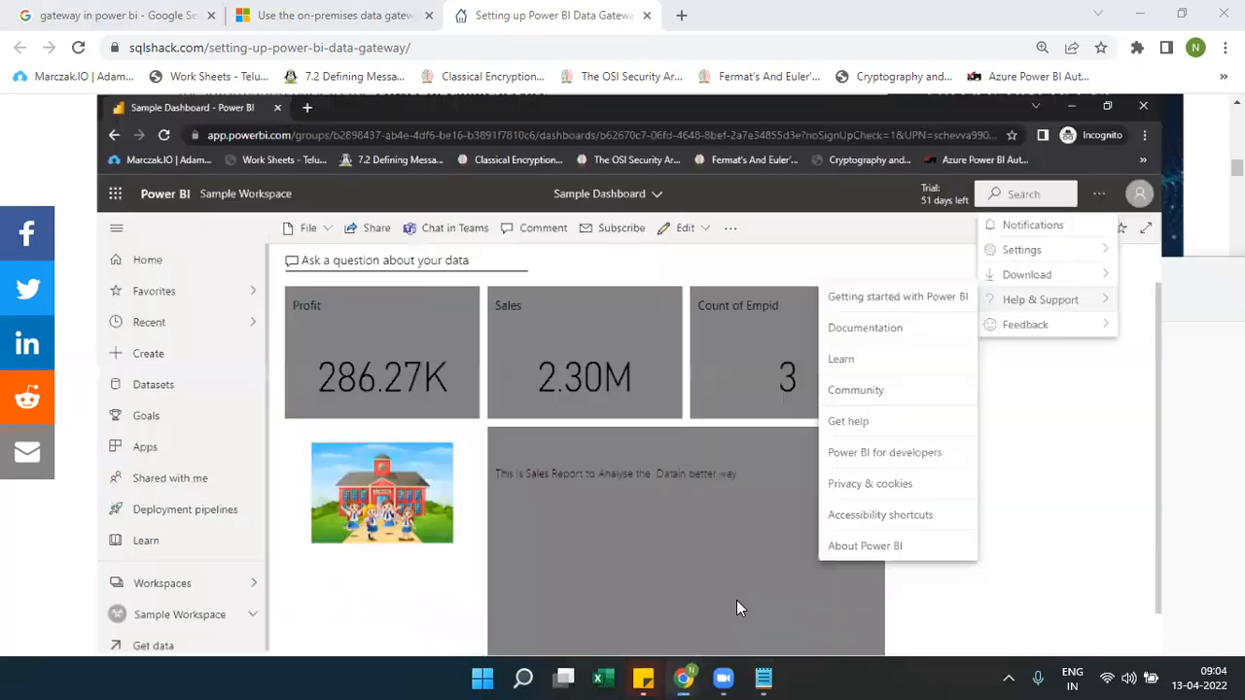
mouse_move(1104, 222)
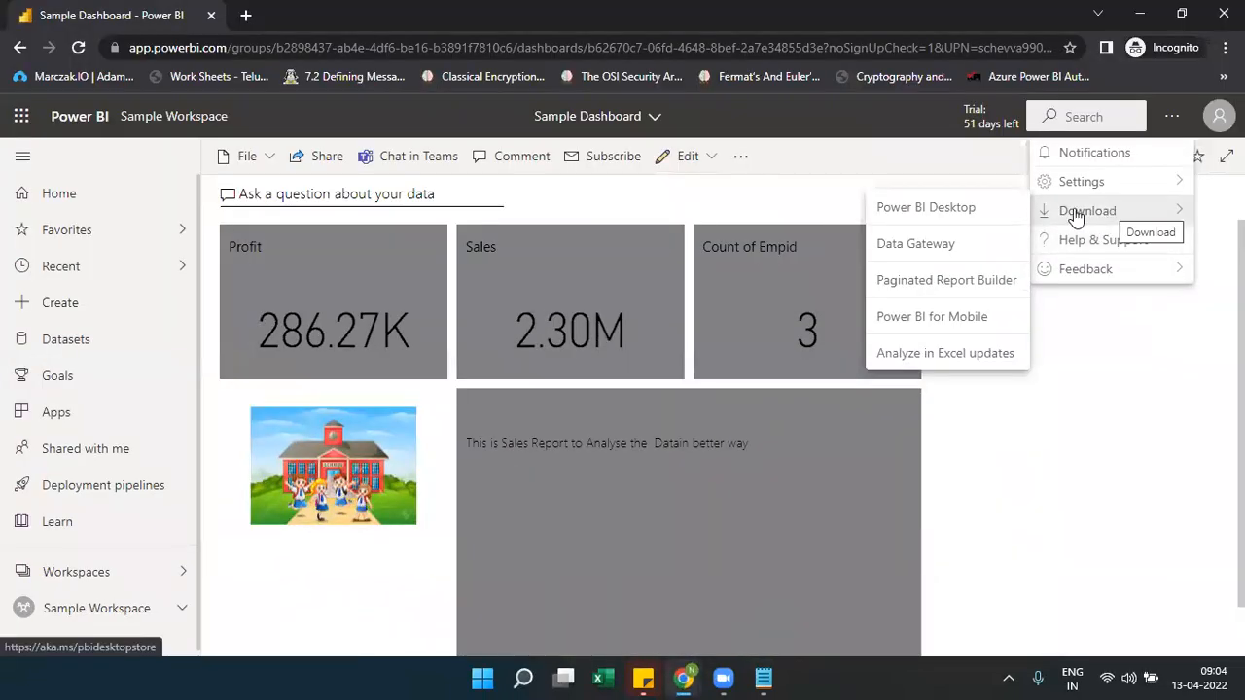
click(914, 252)
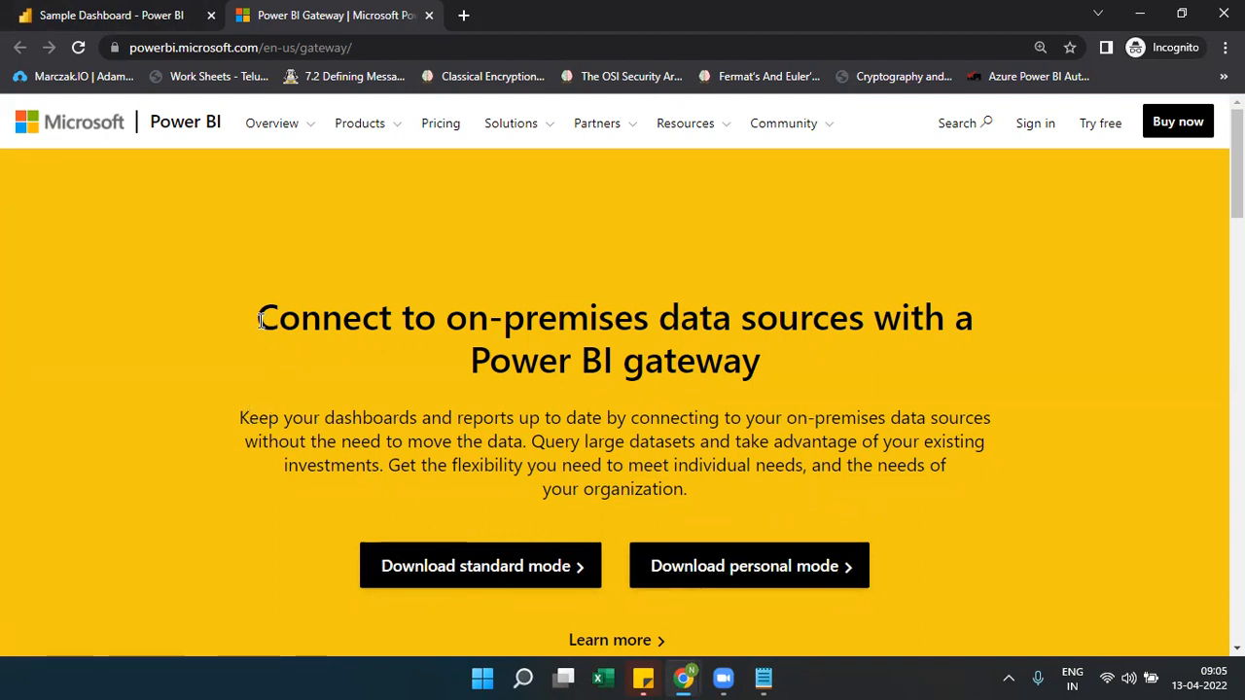
drag(259, 317, 784, 360)
click(790, 369)
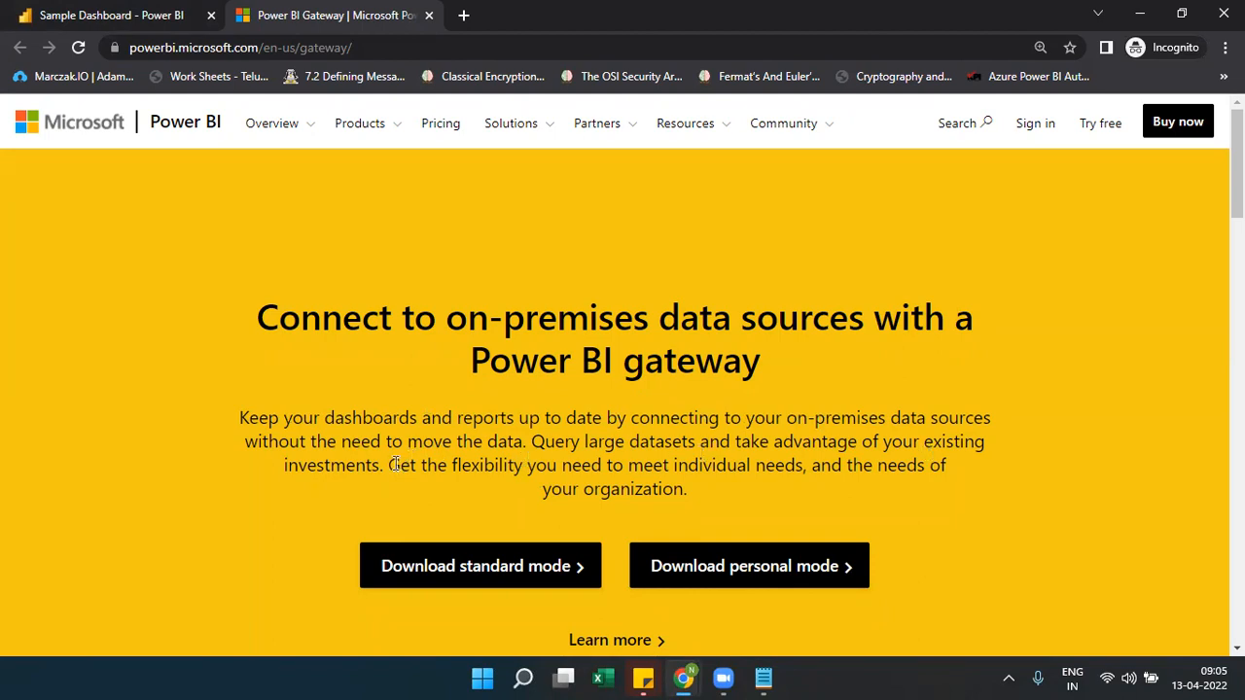
drag(388, 465, 698, 481)
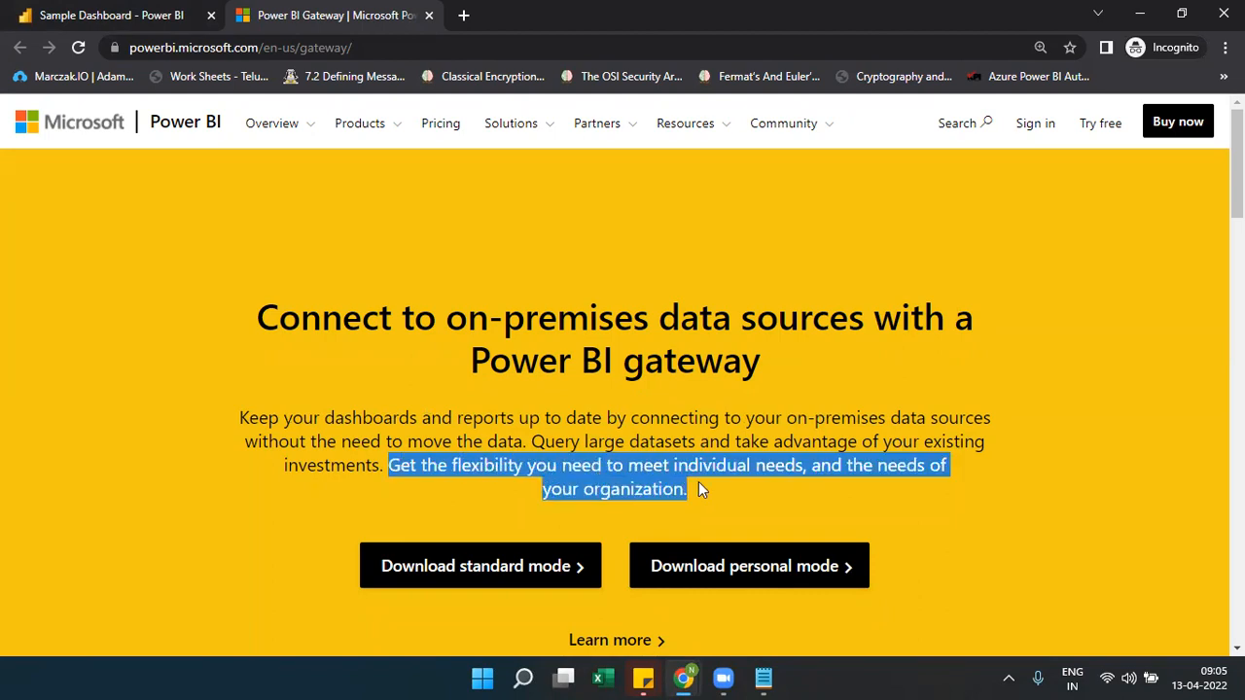
click(390, 409)
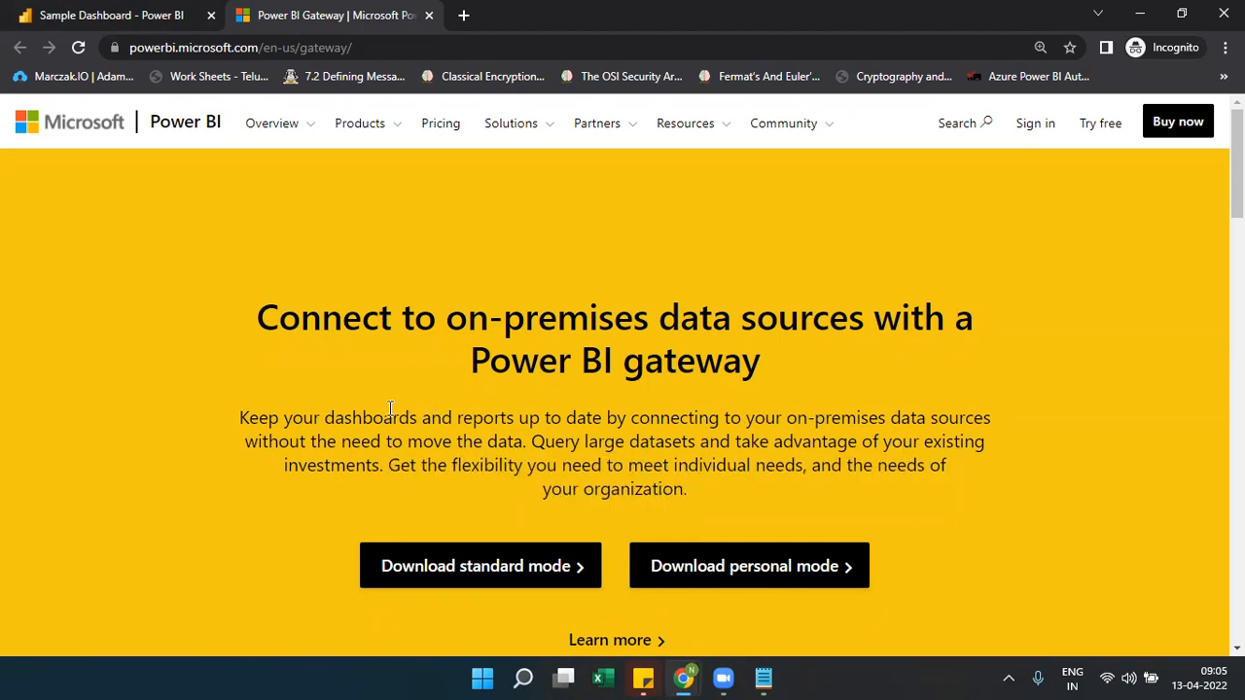
double_click(387, 420)
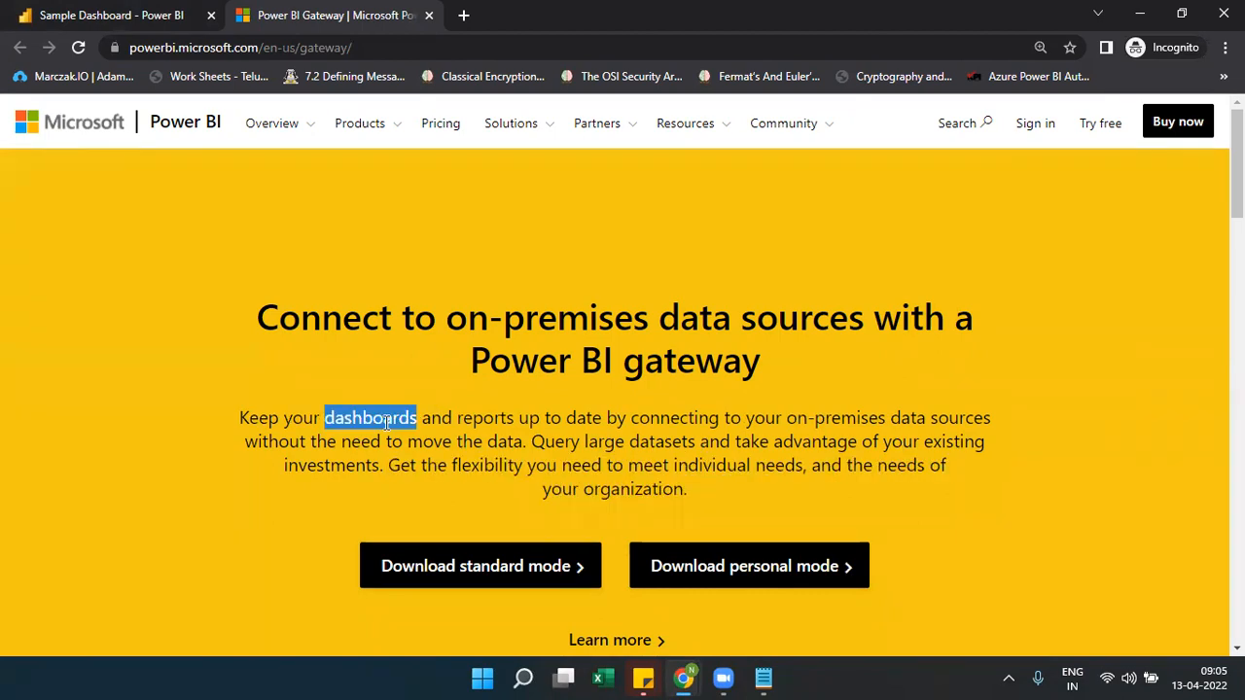
double_click(469, 419)
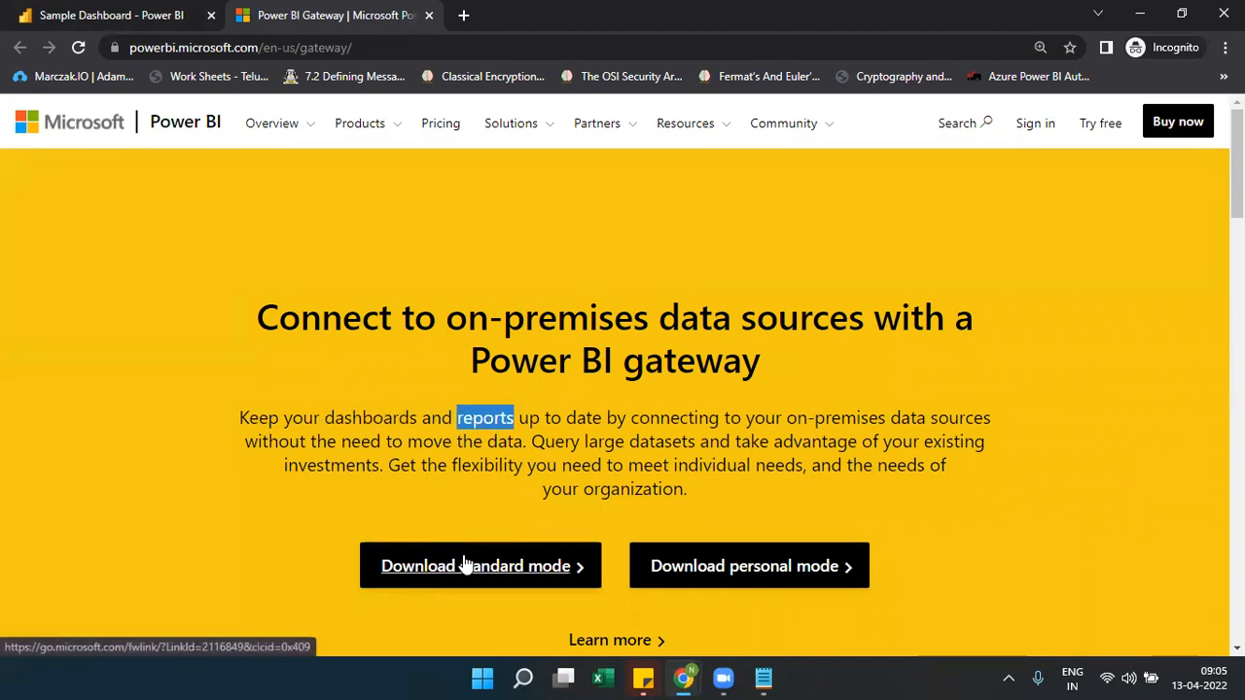
scroll(1206, 627, down, 3)
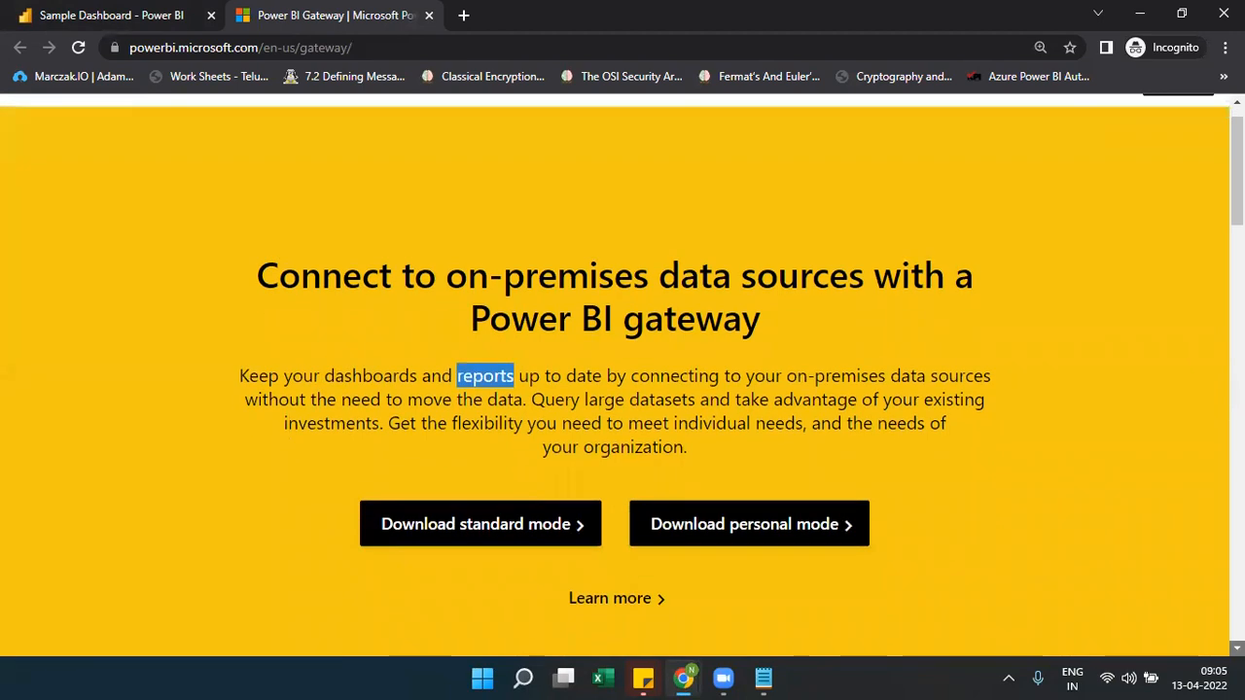
scroll(1236, 648, down, 2)
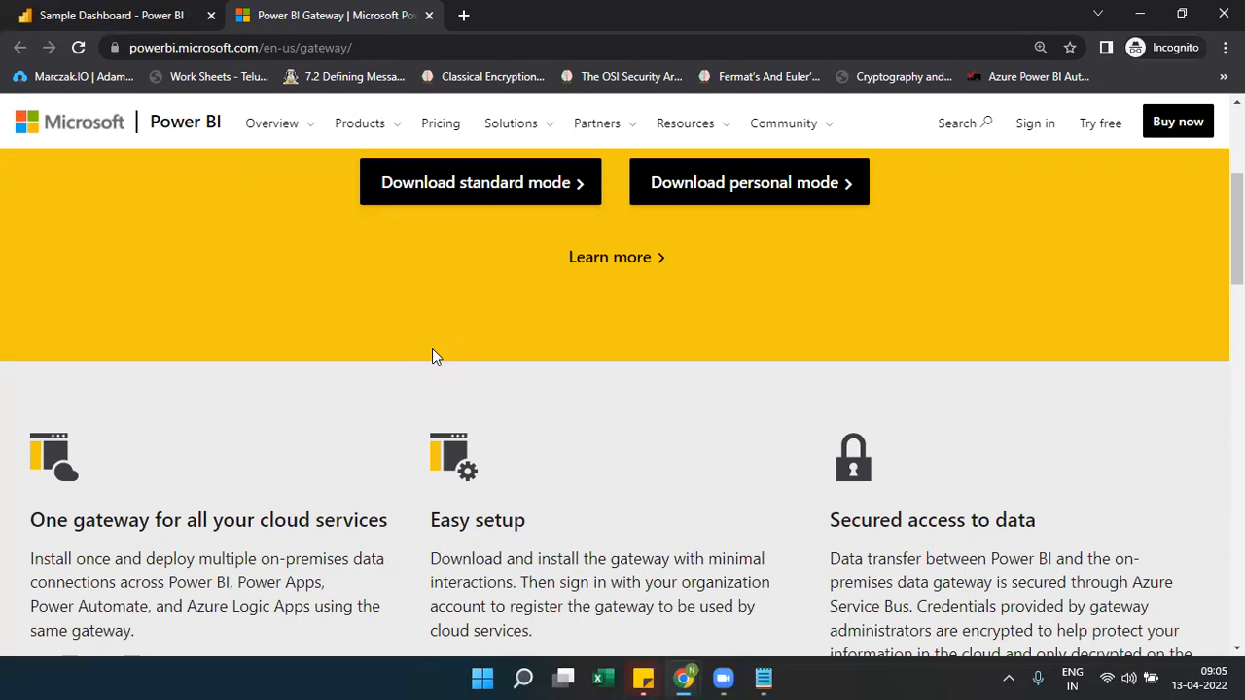
mouse_move(670, 682)
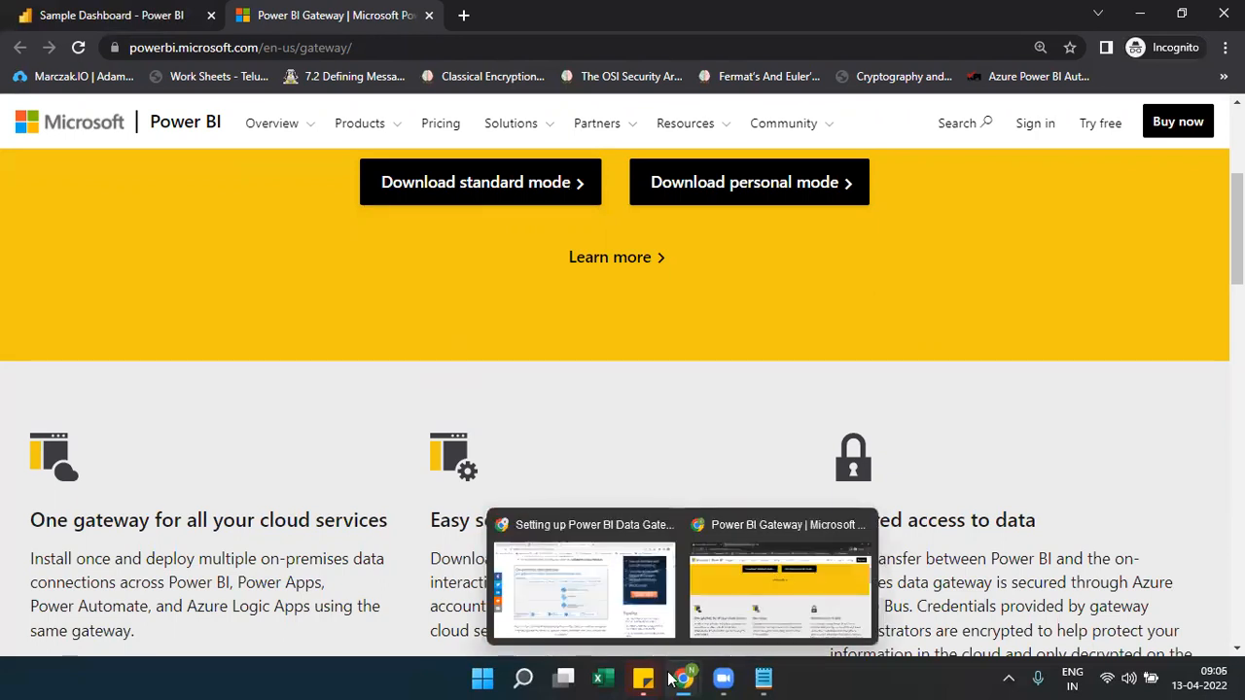
Return to the Install an on-premises data gateway article and highlight its 8 GB memory recommendation
click(545, 613)
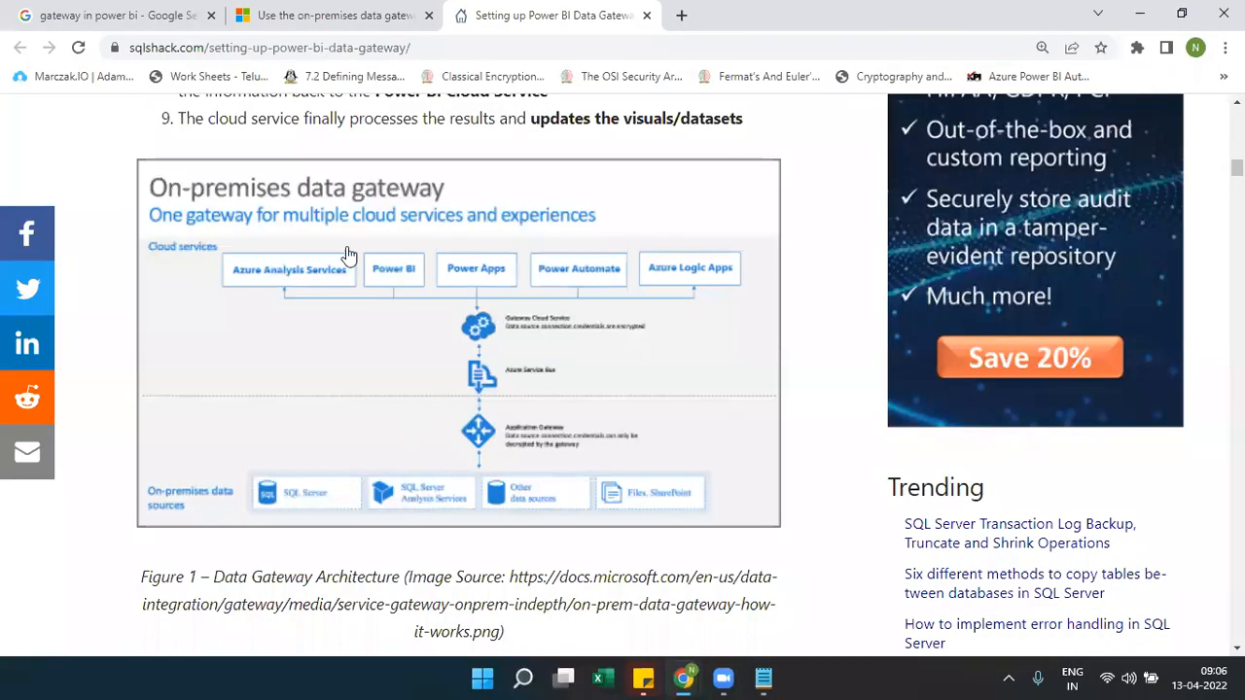
click(312, 16)
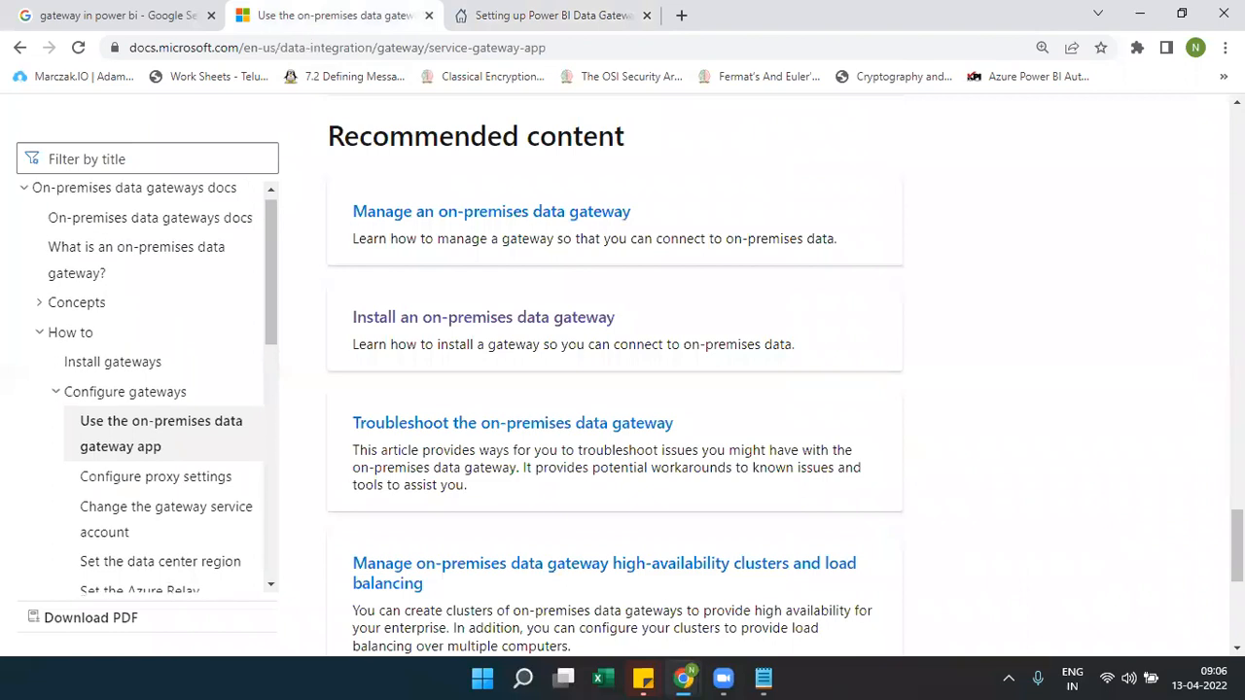
scroll(1209, 243, up, 20)
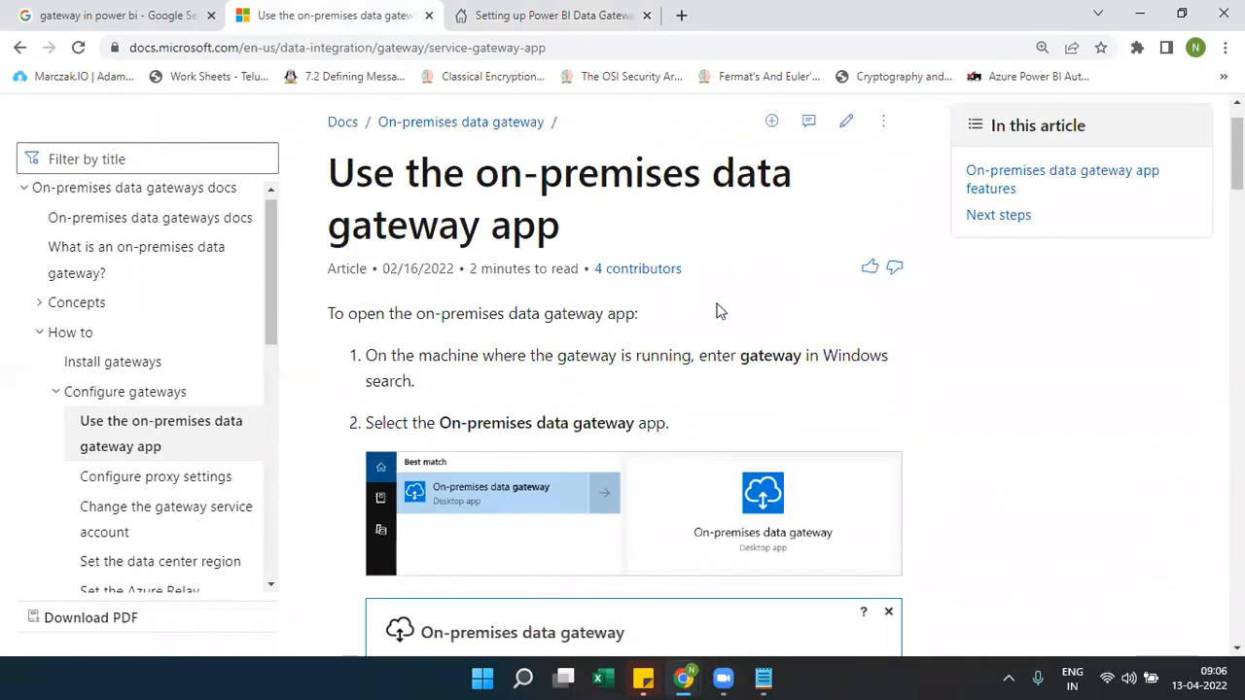
click(17, 50)
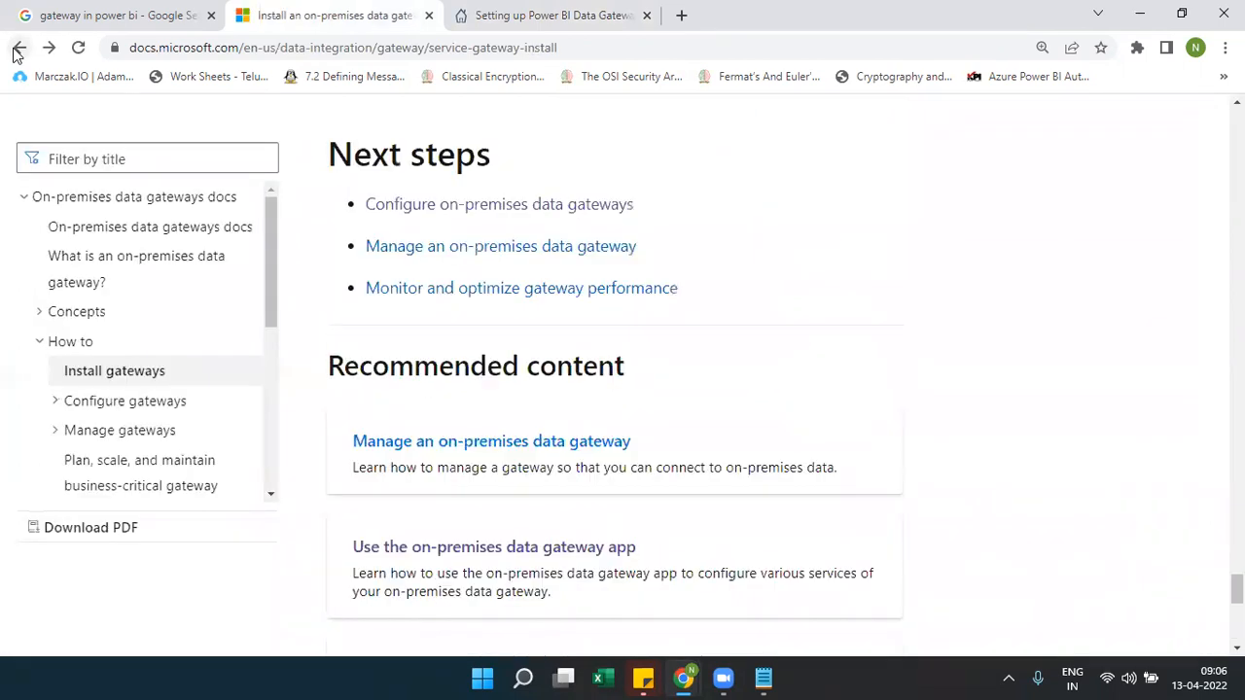
drag(1237, 589, 1238, 157)
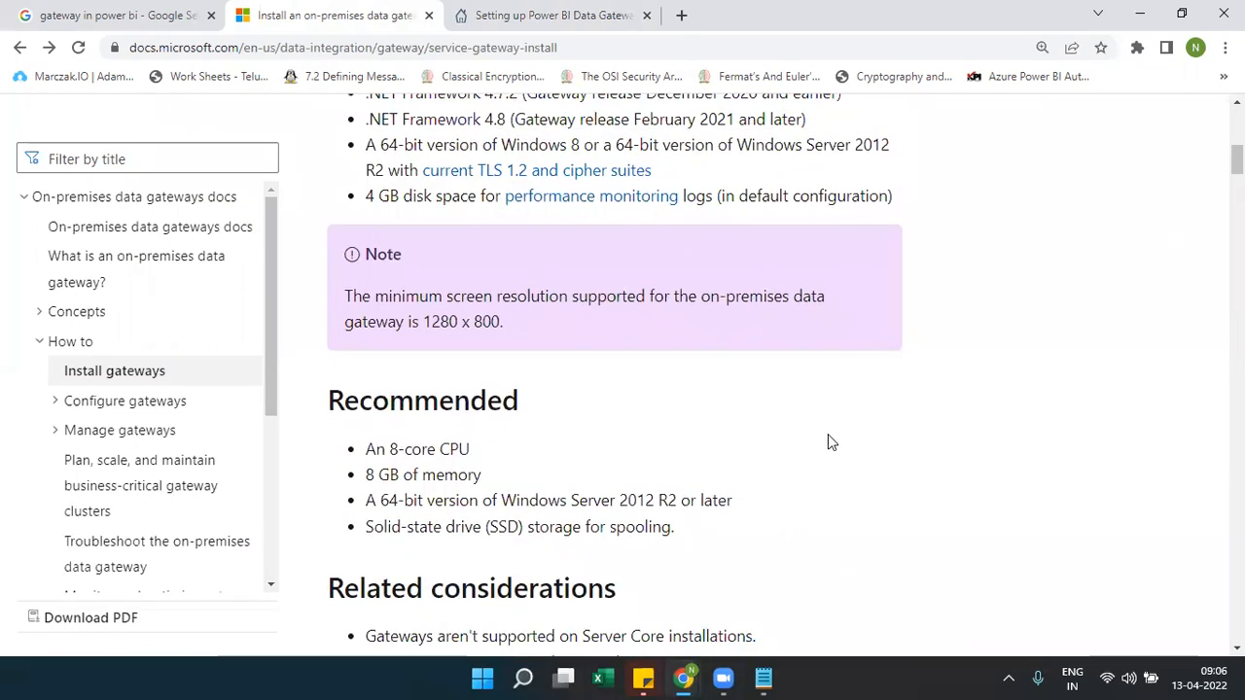
drag(470, 449, 487, 474)
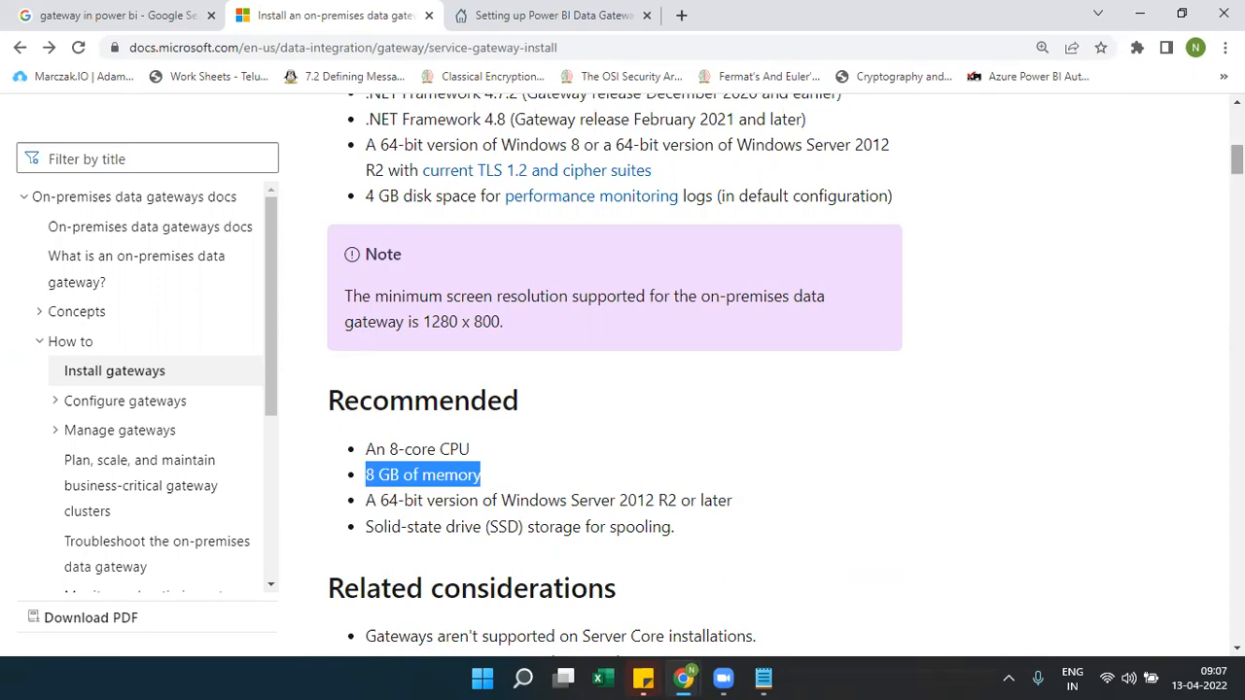
Read through steps 2–3 of the gateway install doc
scroll(615, 389, up, 5)
scroll(615, 389, down, 10)
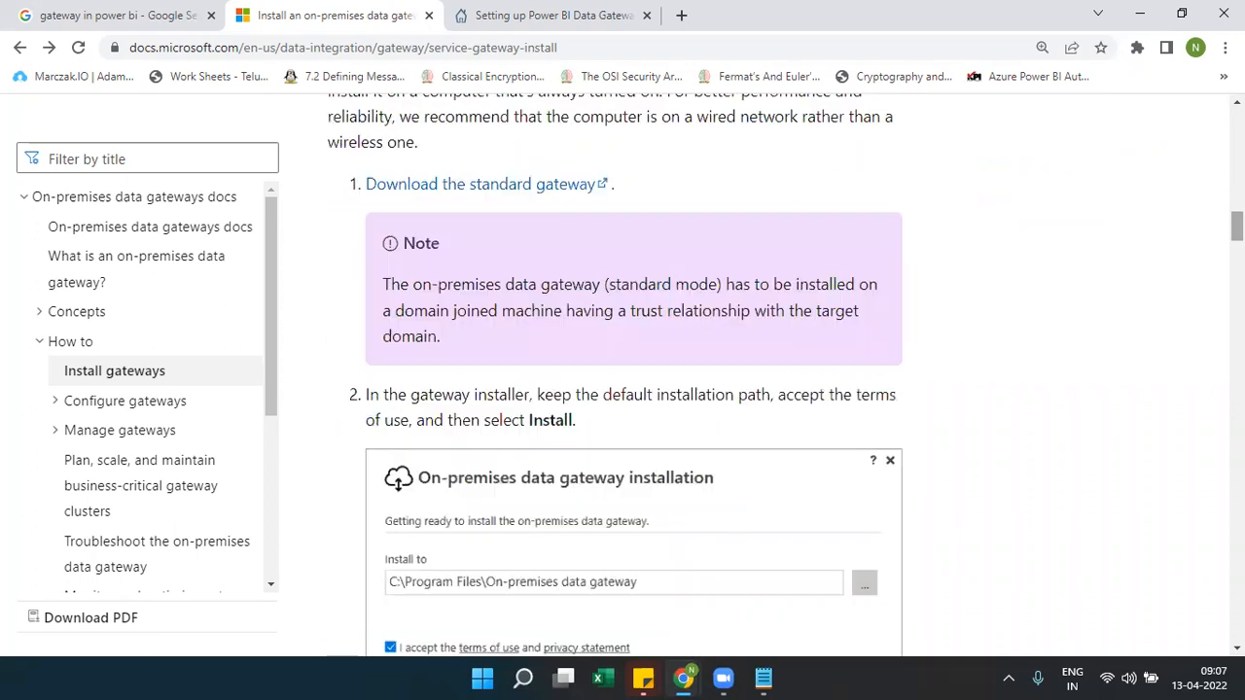
scroll(615, 389, down, 2)
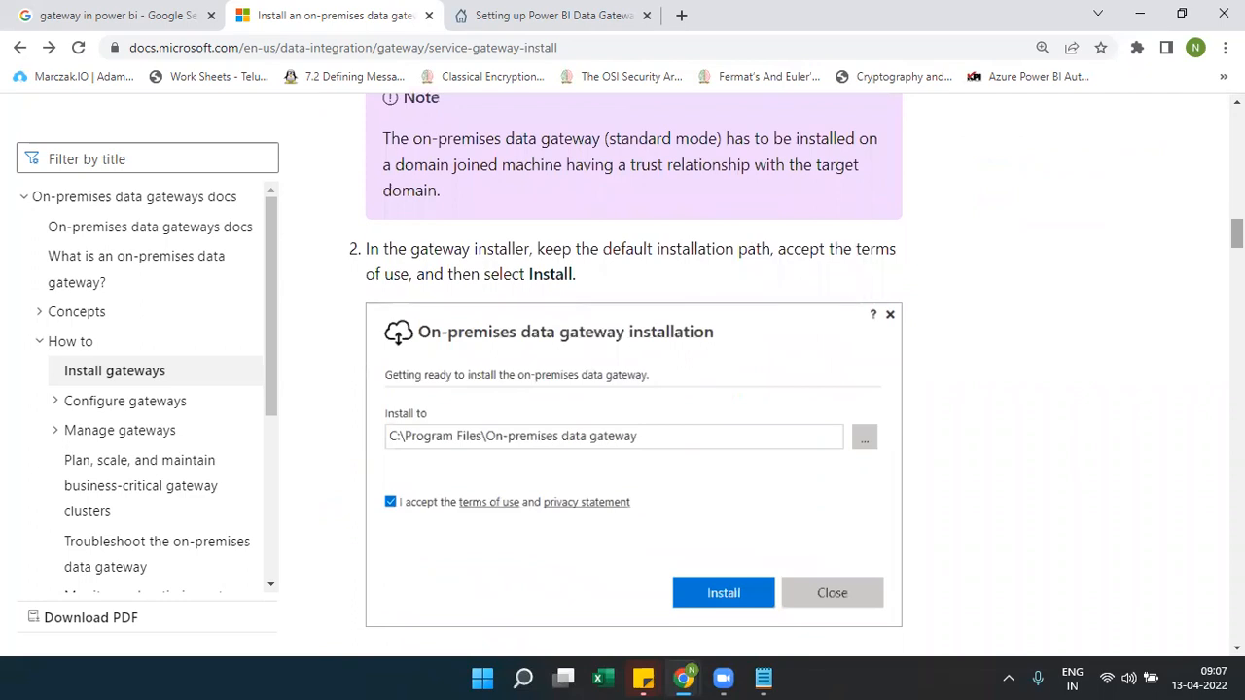
scroll(626, 375, down, 1)
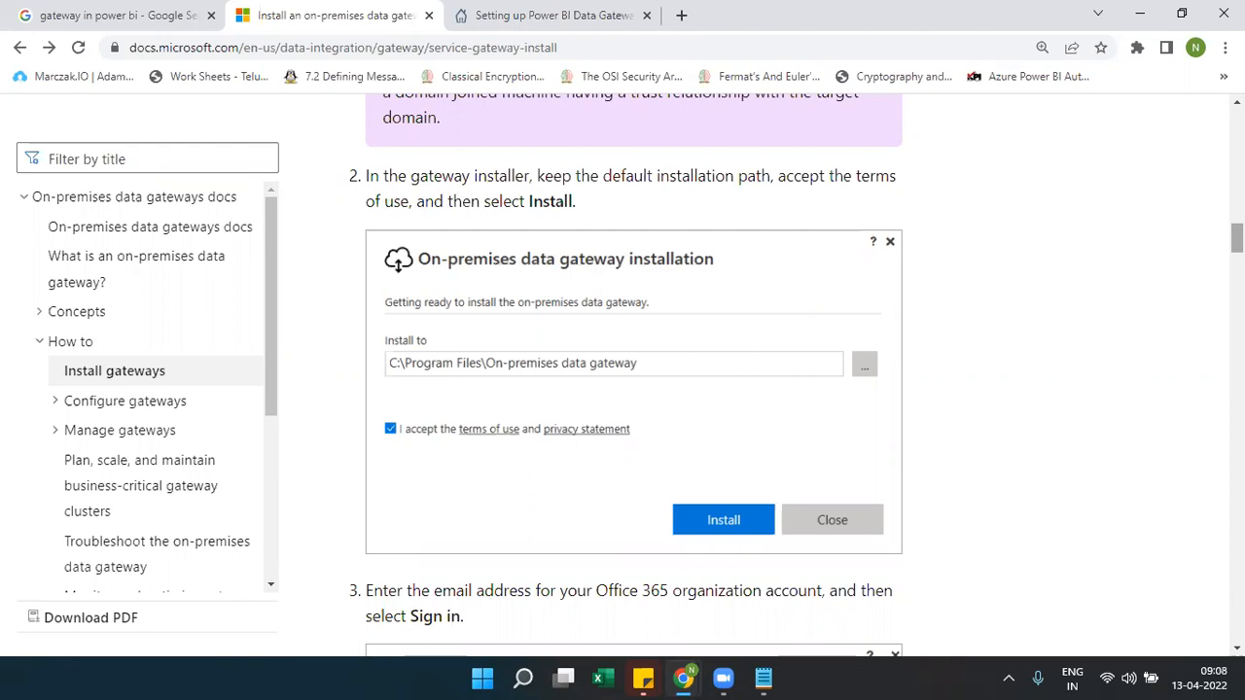
scroll(796, 375, down, 3)
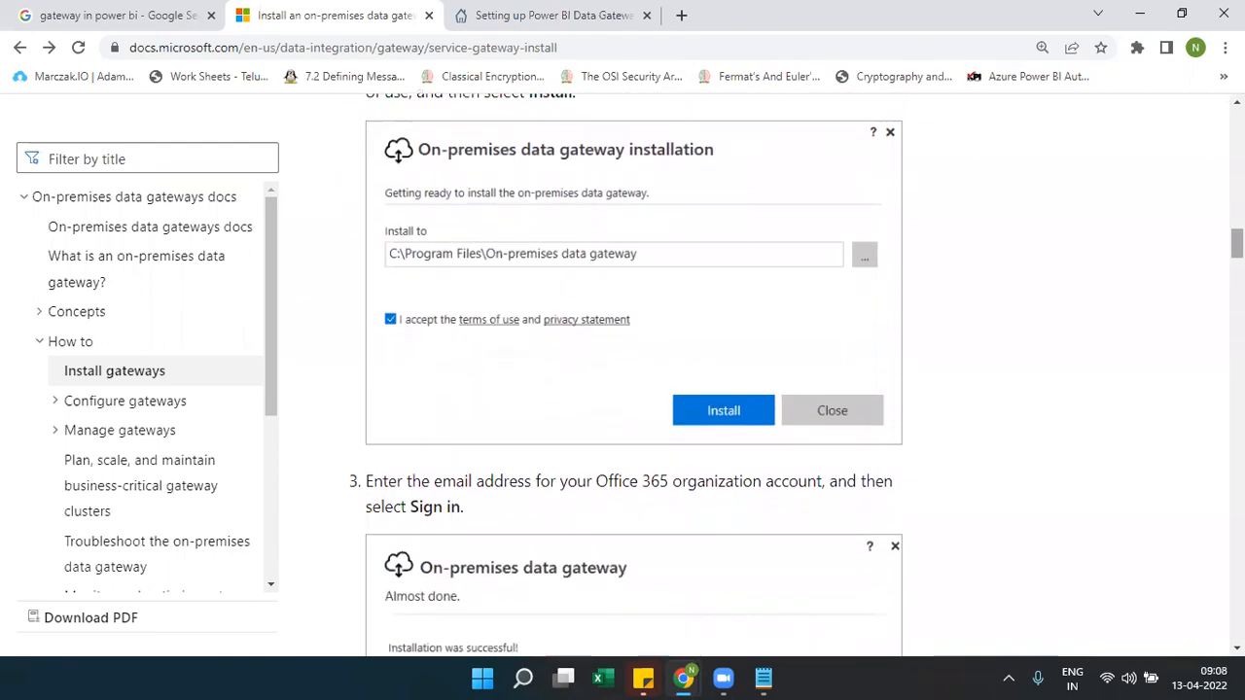
scroll(796, 375, down, 1)
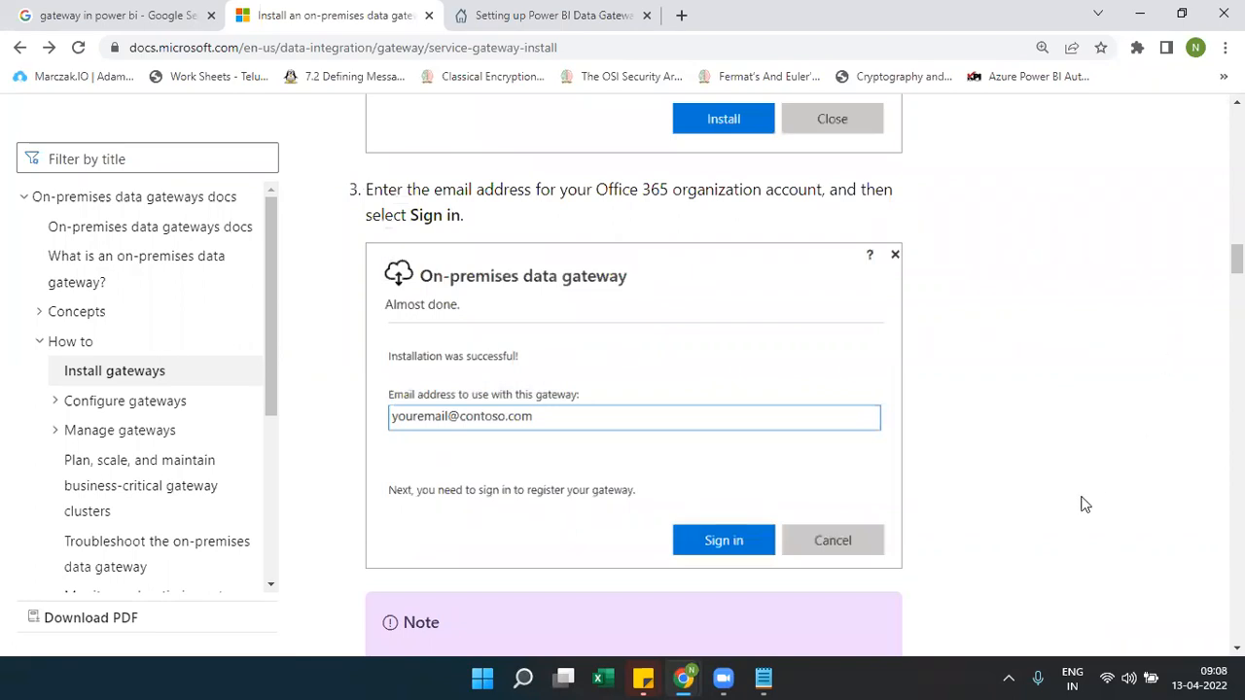
Bring up the Sample Dashboard in the incognito Power BI window
mouse_move(685, 678)
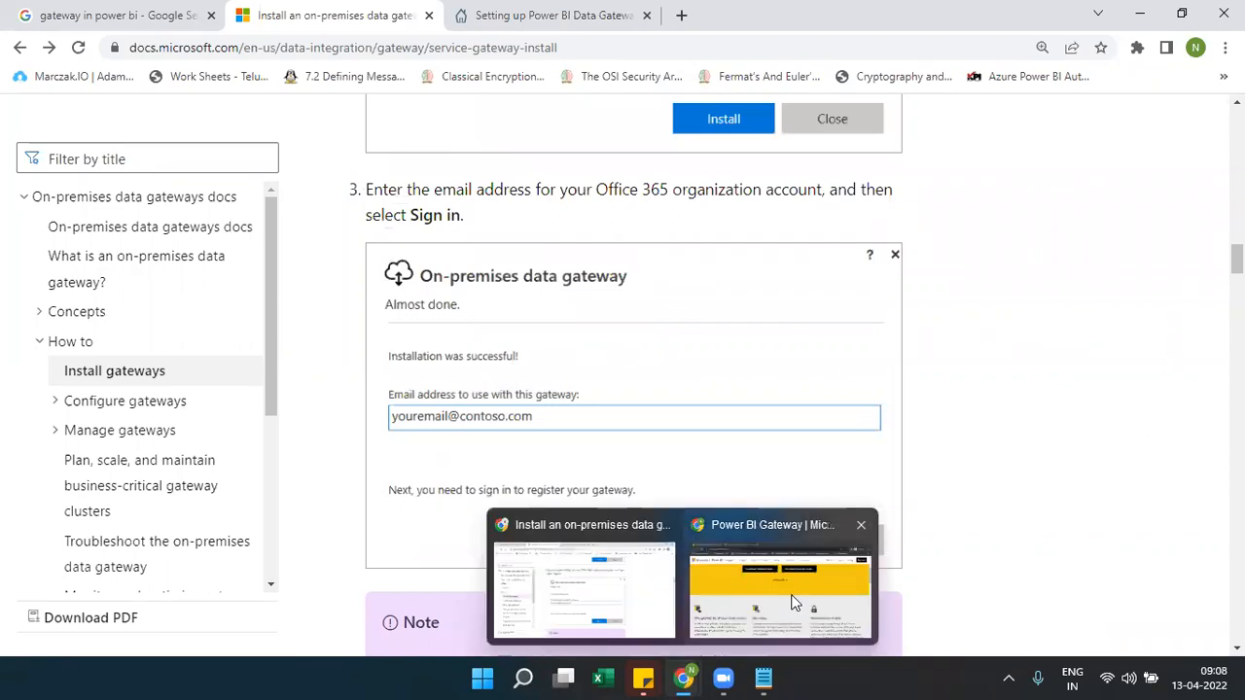
click(646, 610)
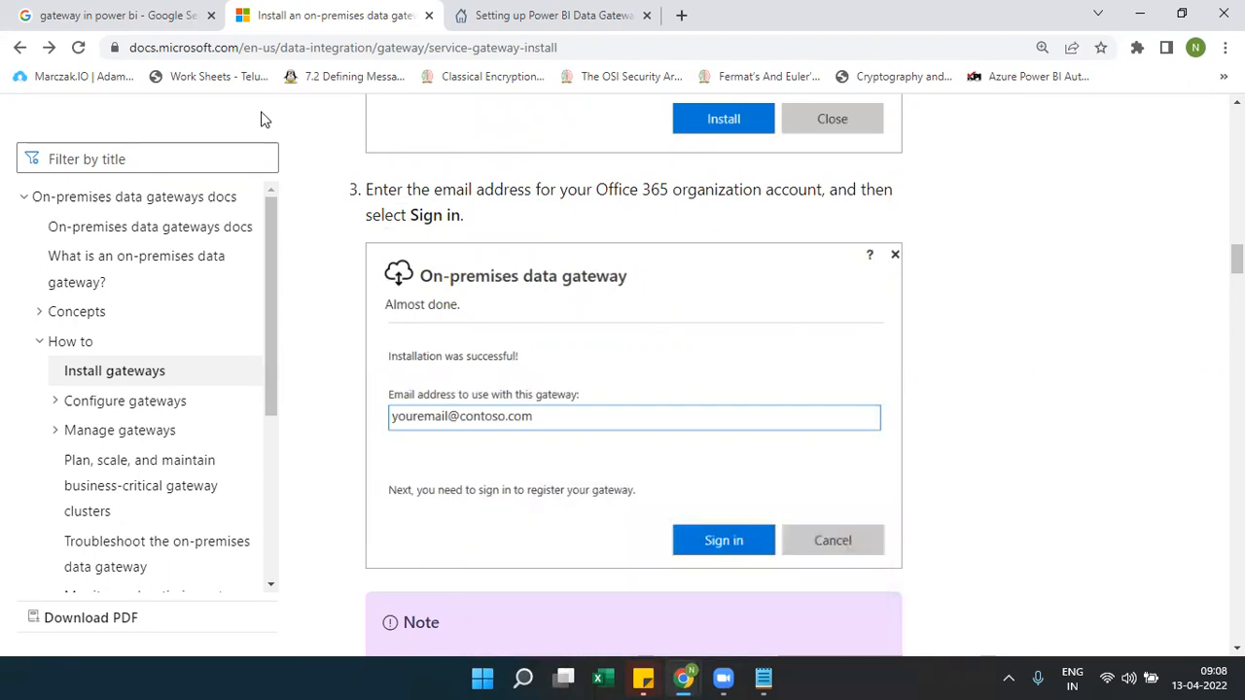
mouse_move(686, 671)
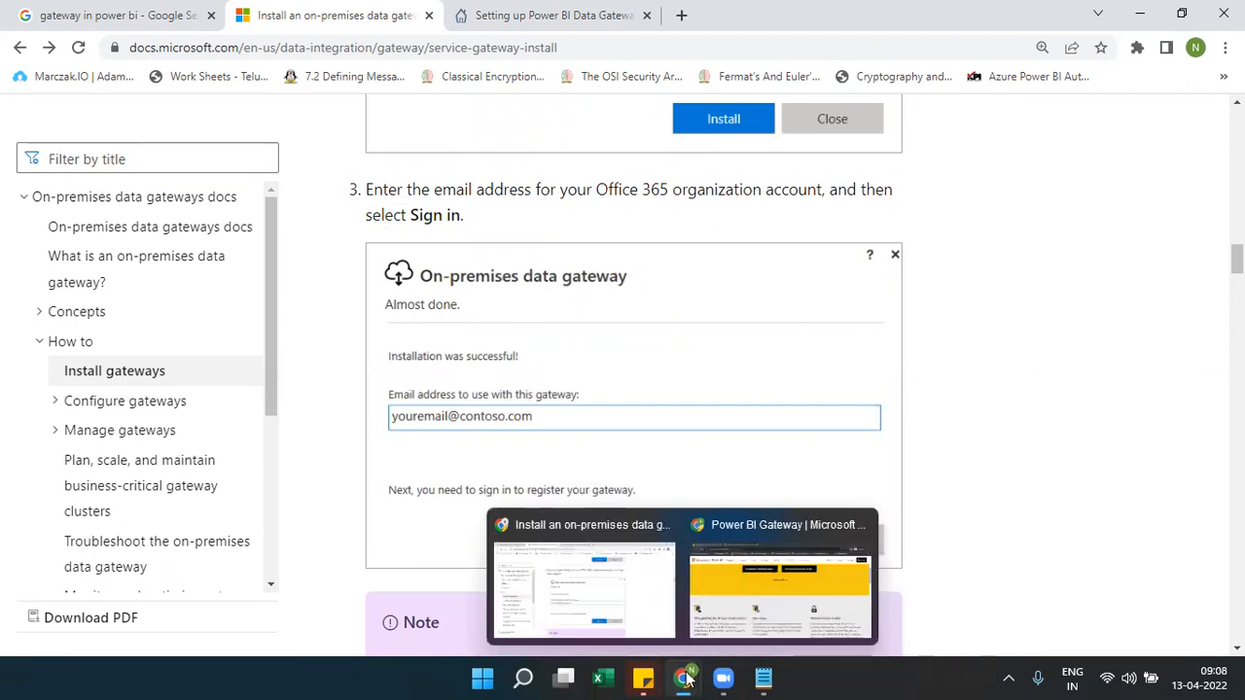
click(778, 591)
click(156, 16)
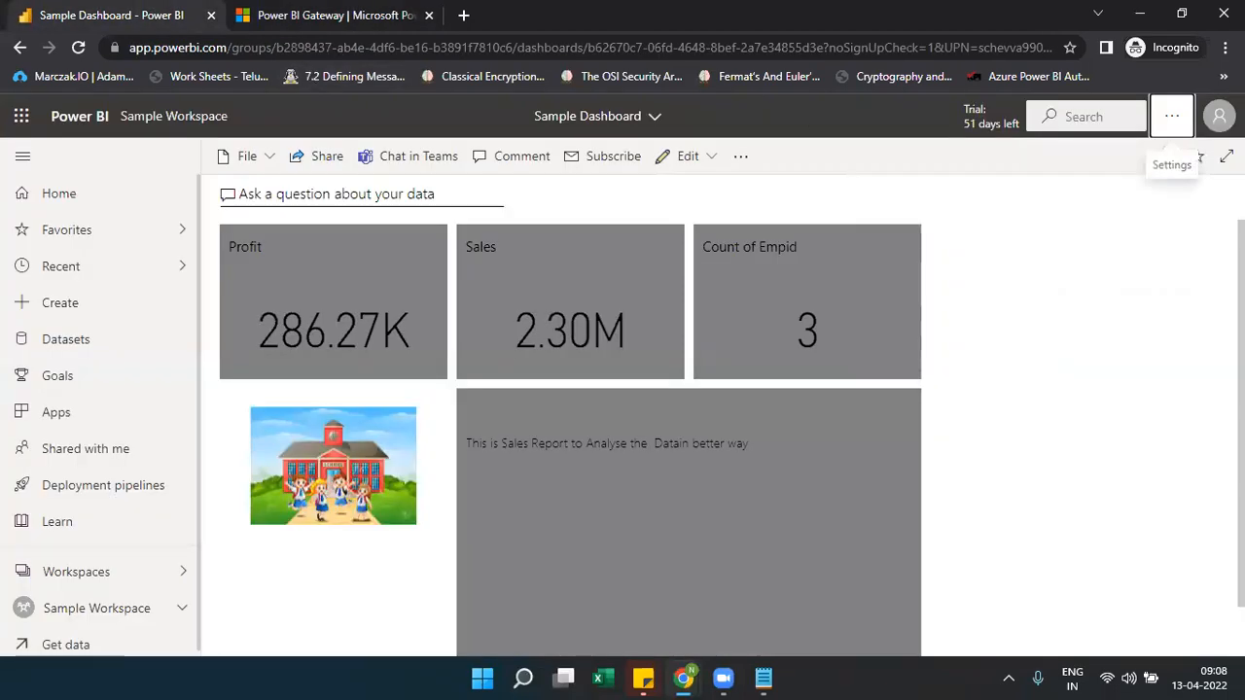
Check the signed-in account's e-mail in the profile panel, then minimise the incognito Power BI window
click(1219, 116)
drag(1204, 206, 1017, 206)
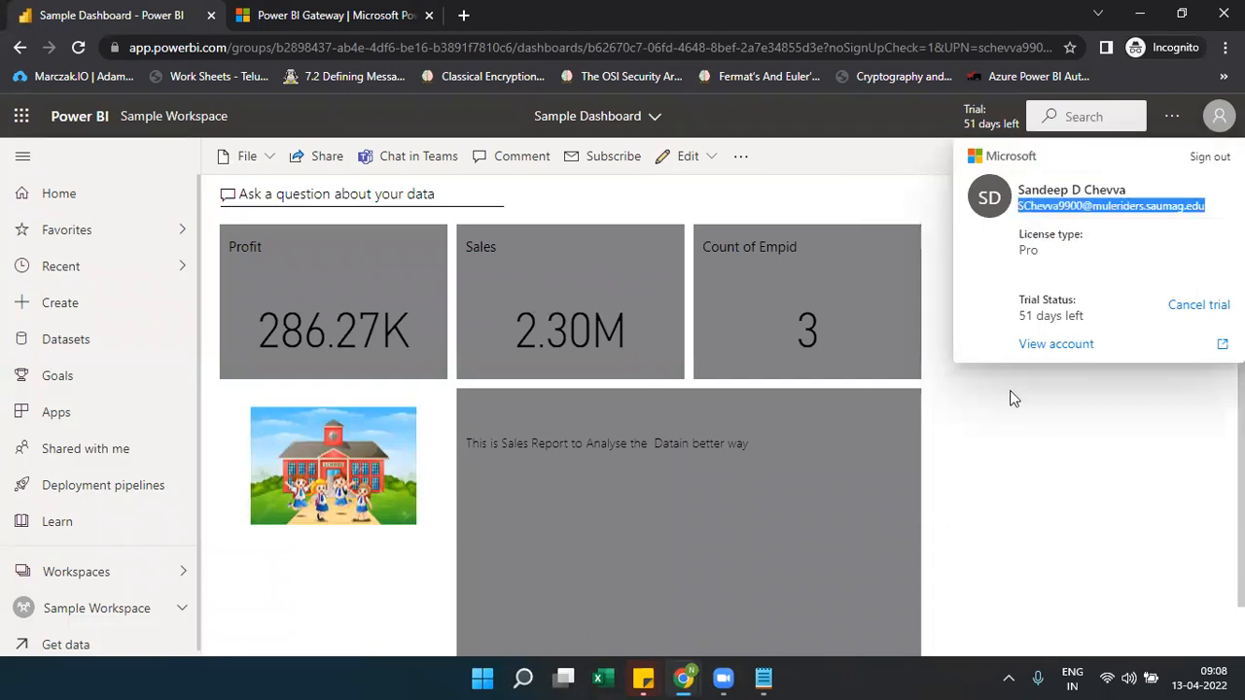
click(1064, 423)
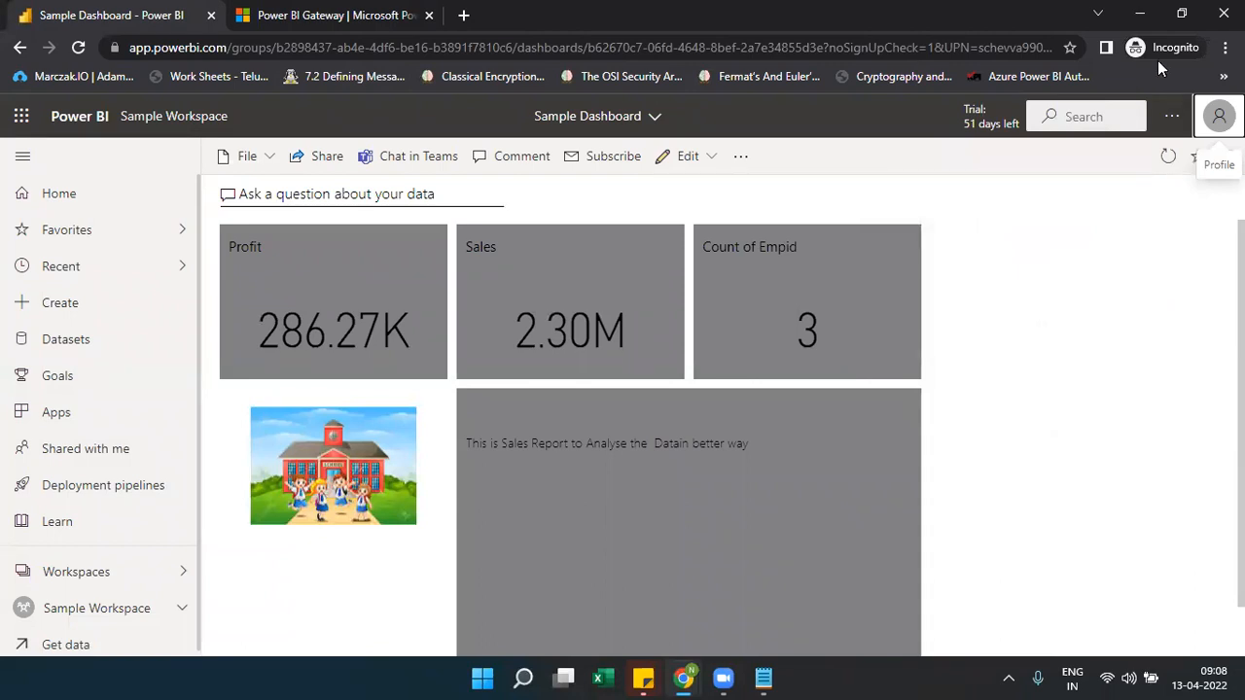
click(1141, 17)
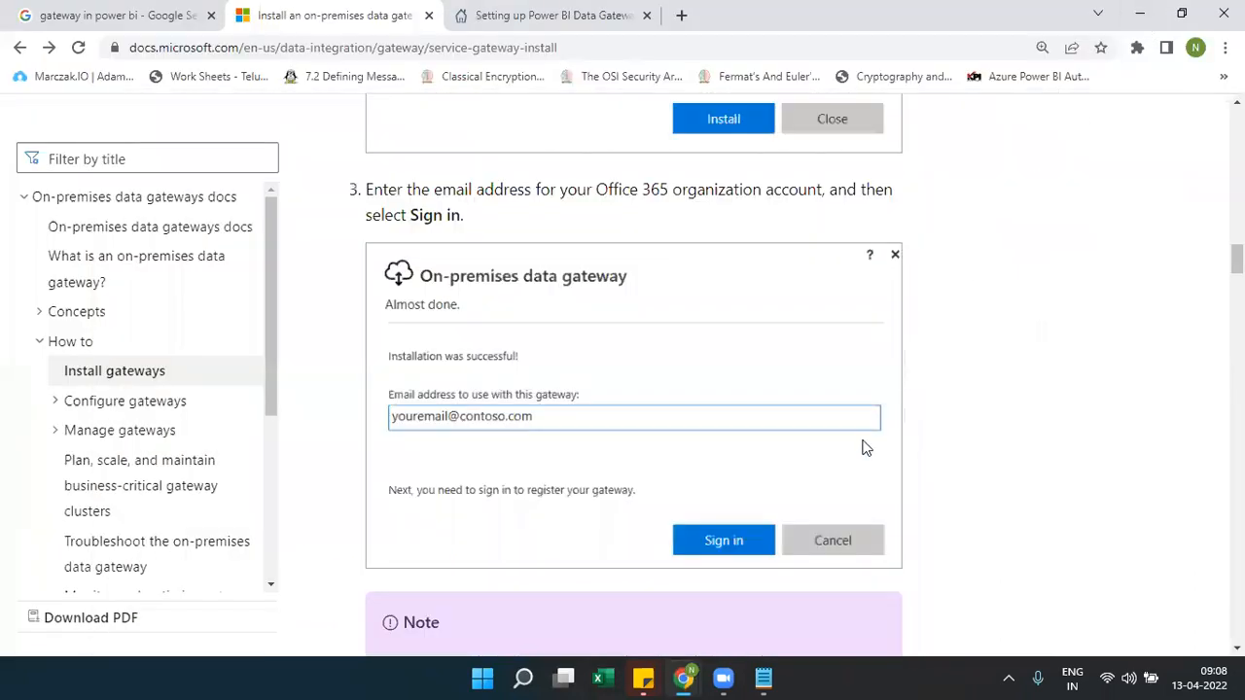
Scroll past the sign-in dialog and Note to step 4, registering a new gateway
scroll(864, 463, down, 5)
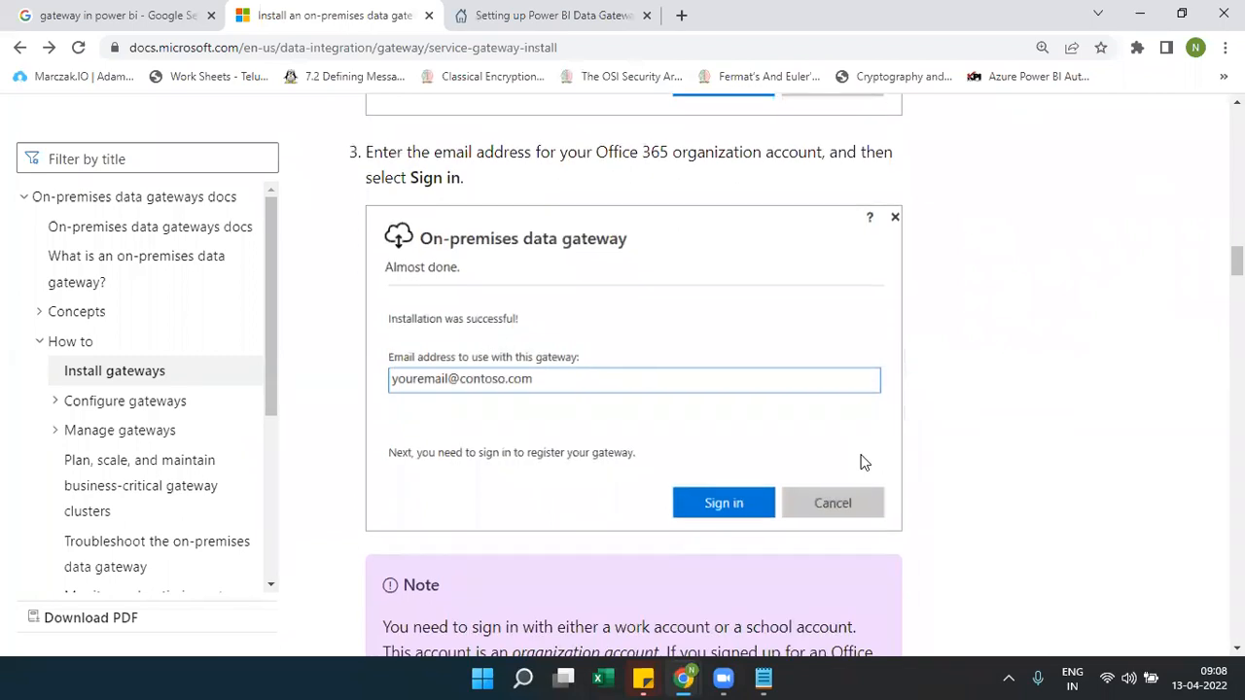
scroll(863, 463, down, 3)
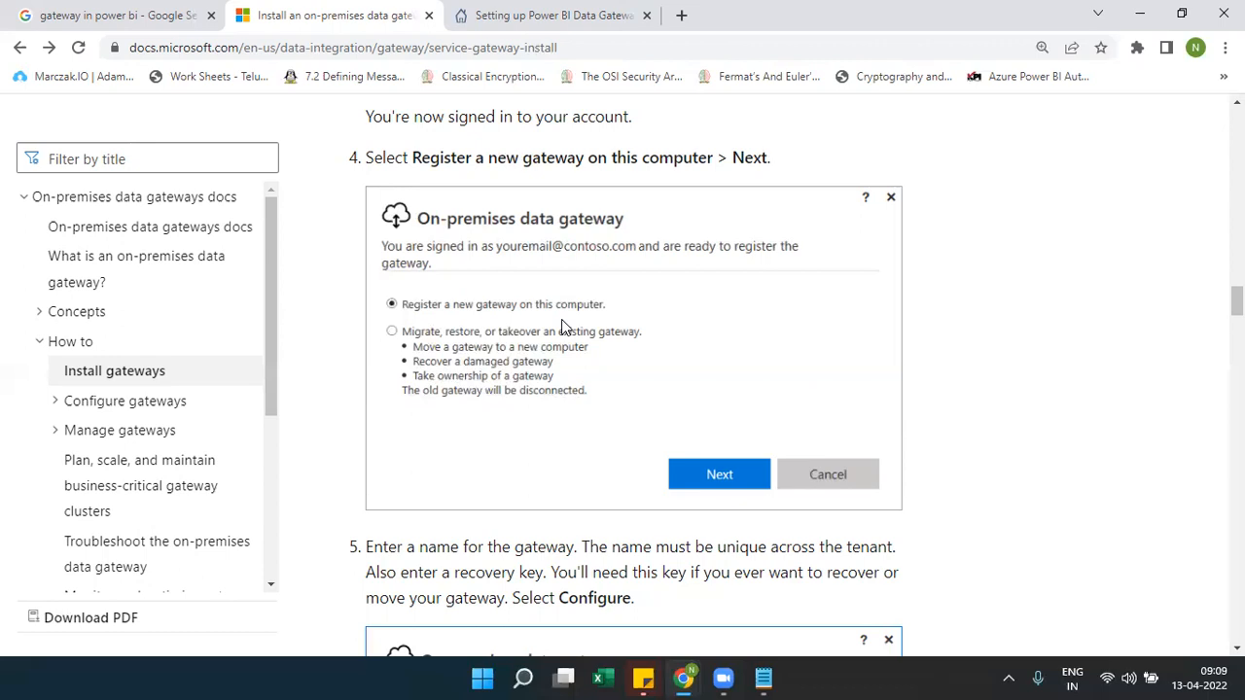
Scroll to step 5's form showing gateway name, recovery key fields and West Central US region
scroll(561, 327, down, 4)
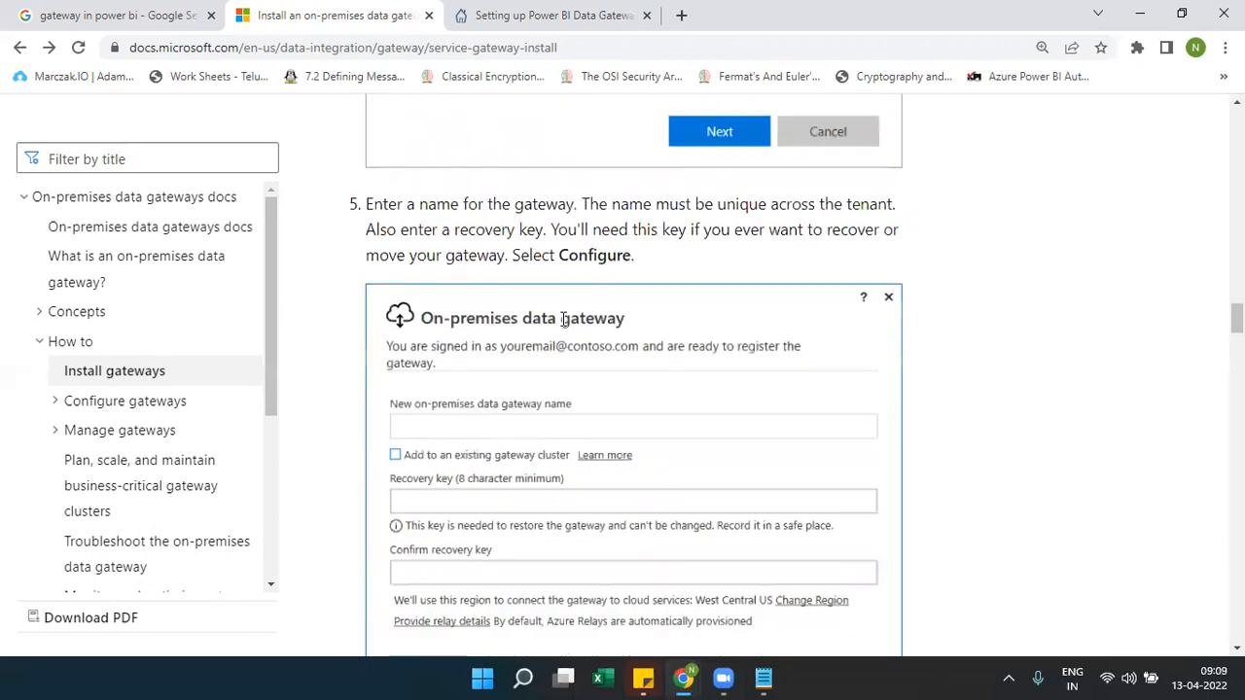
scroll(561, 327, down, 1)
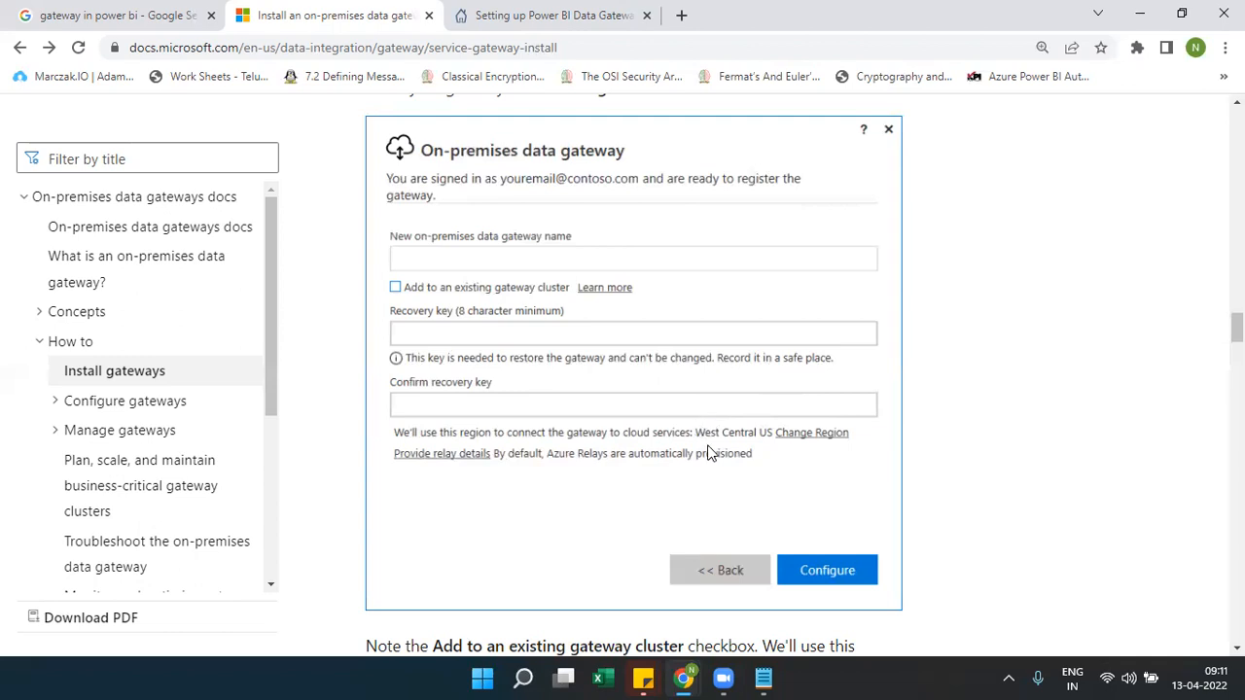
Review steps 2–5 and step 6's gateway-ready window, then switch to the 'Setting up Power BI Data Gateway' tab
scroll(707, 453, up, 10)
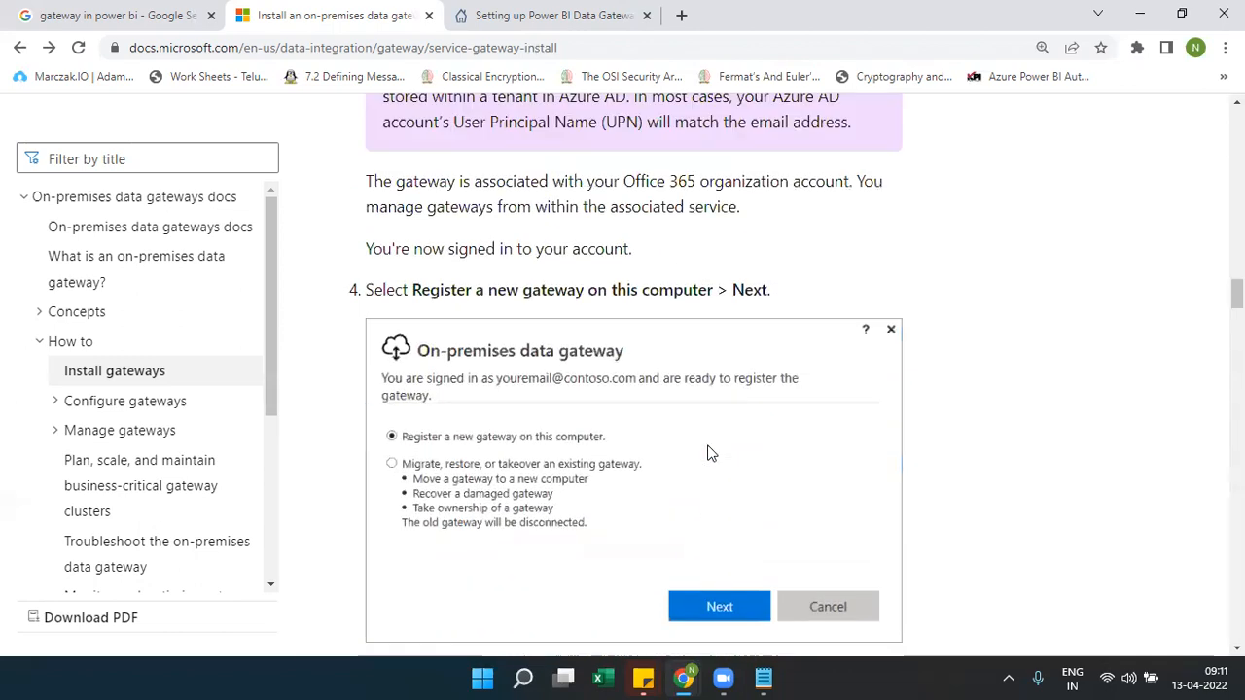
scroll(707, 452, up, 4)
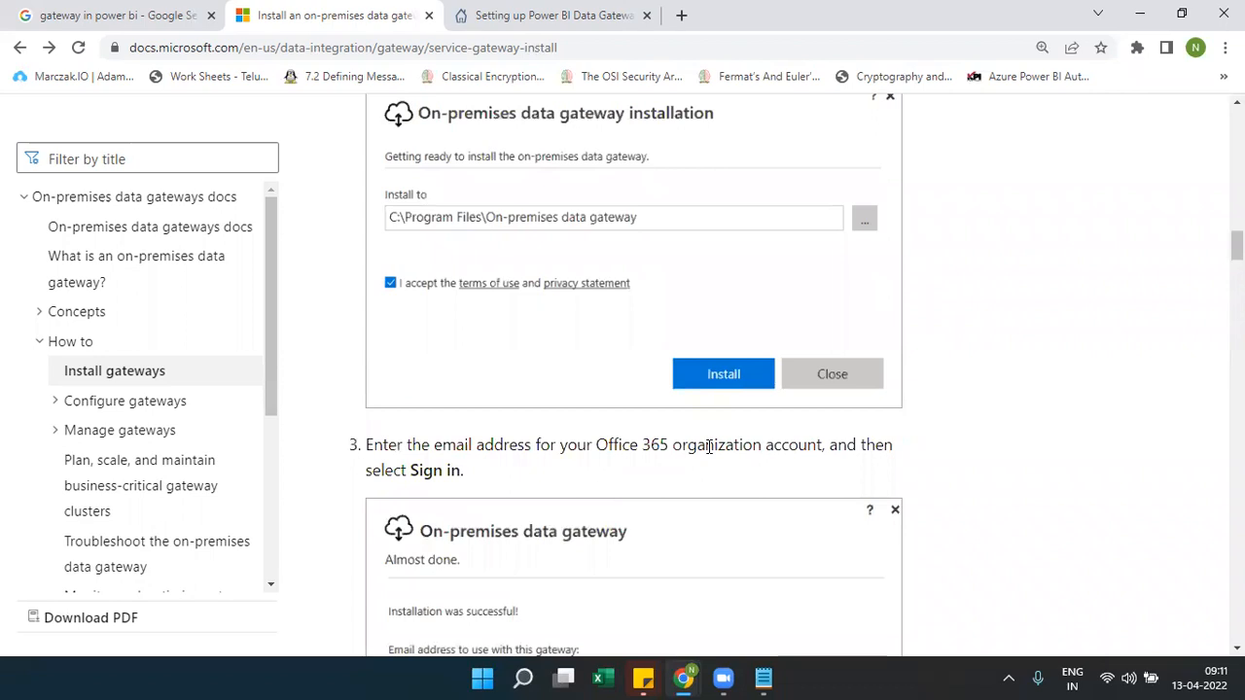
scroll(707, 453, down, 8)
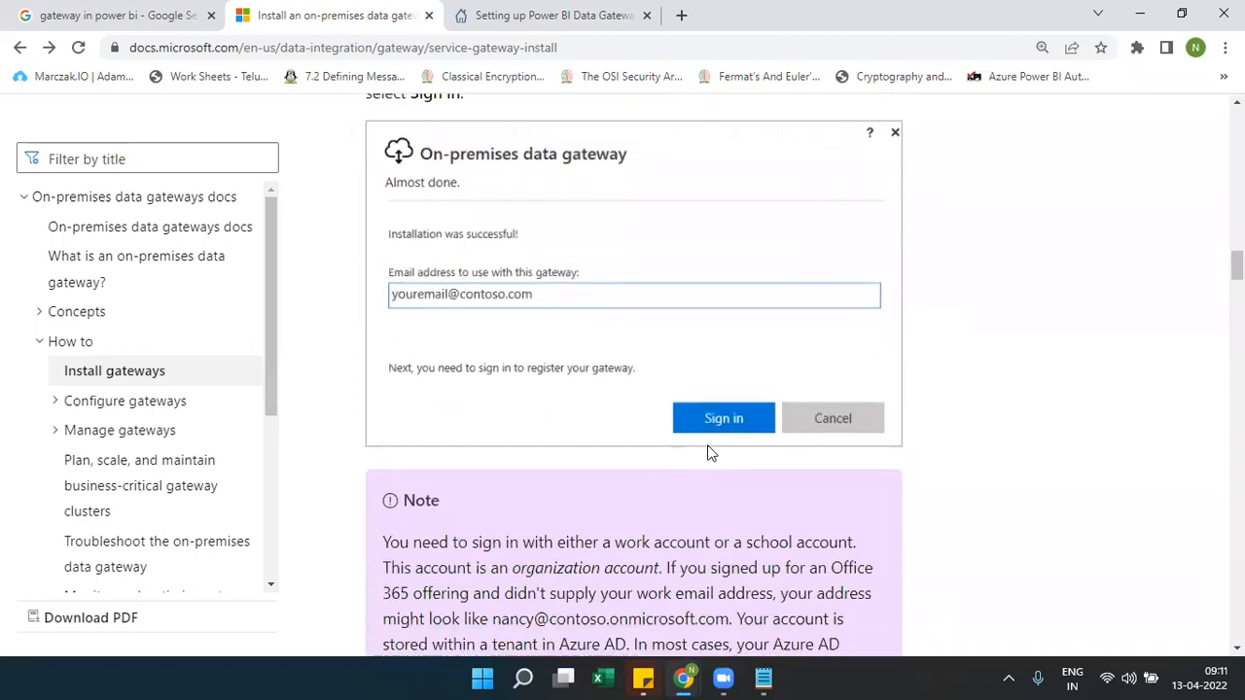
scroll(709, 447, down, 7)
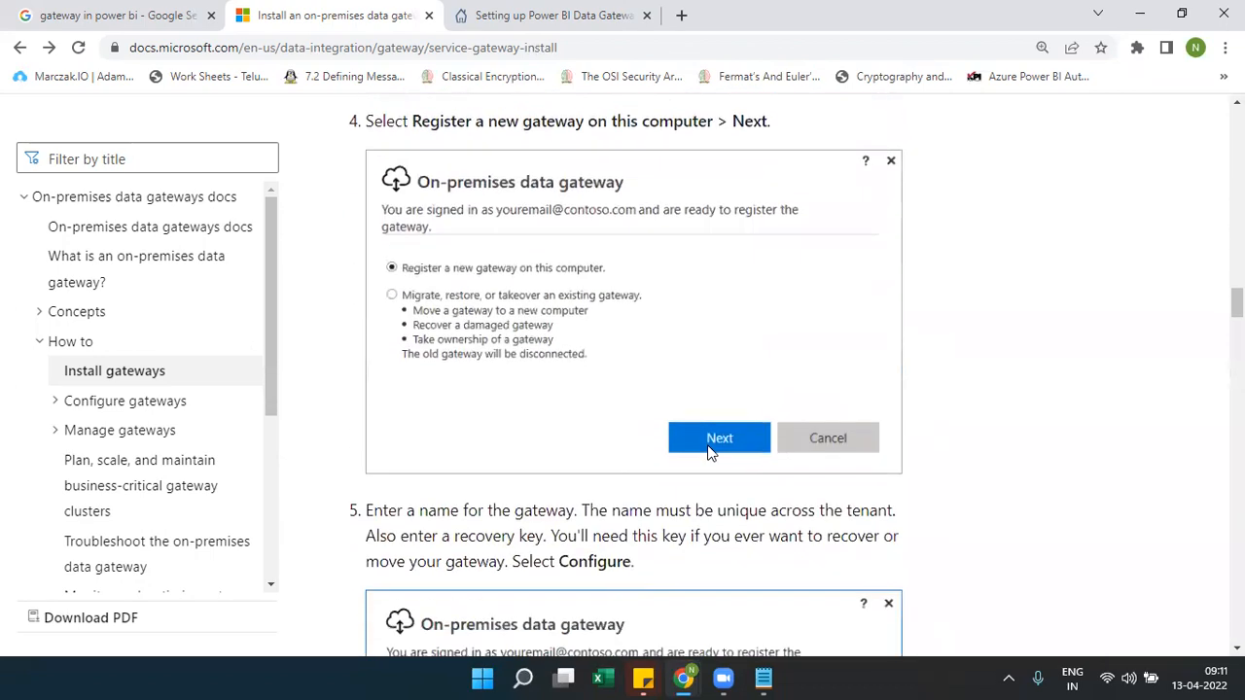
scroll(709, 452, down, 2)
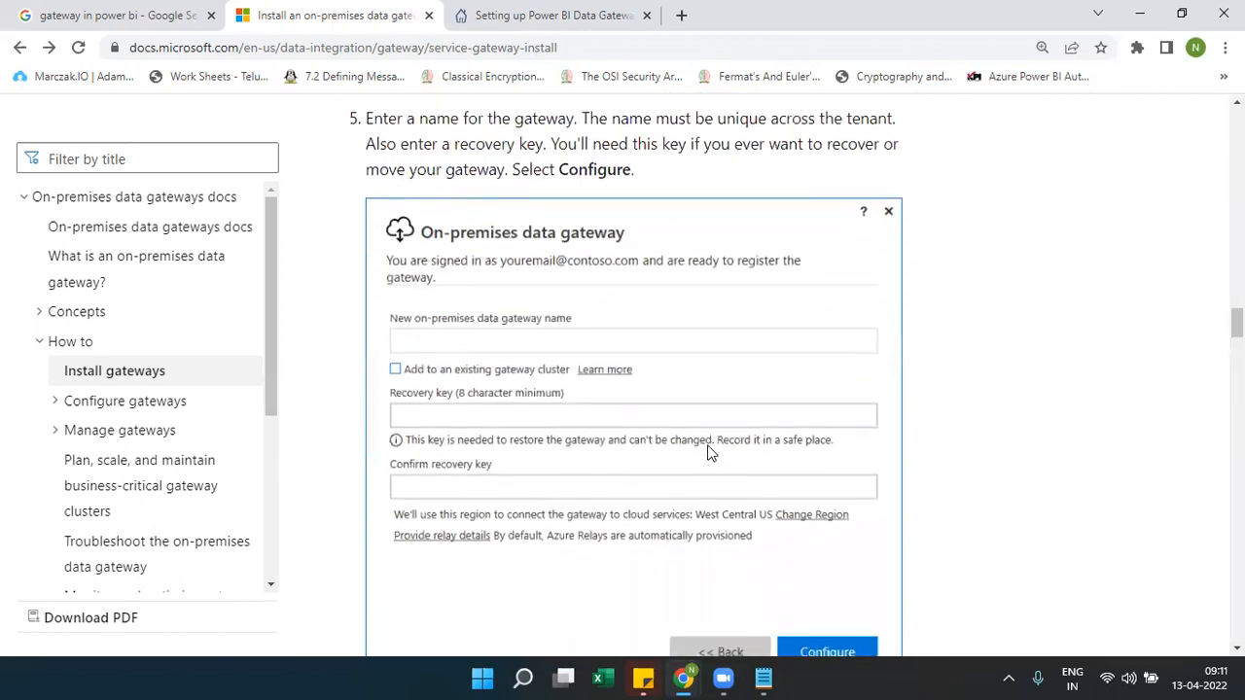
scroll(709, 452, down, 10)
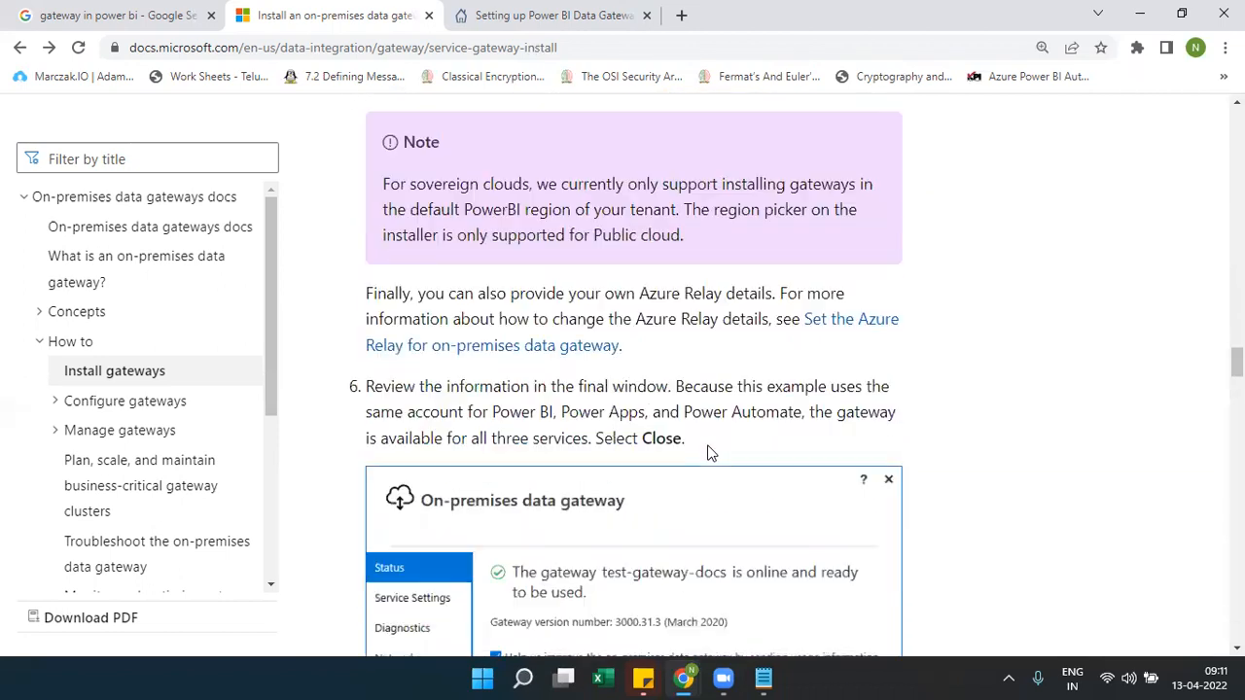
scroll(709, 452, down, 4)
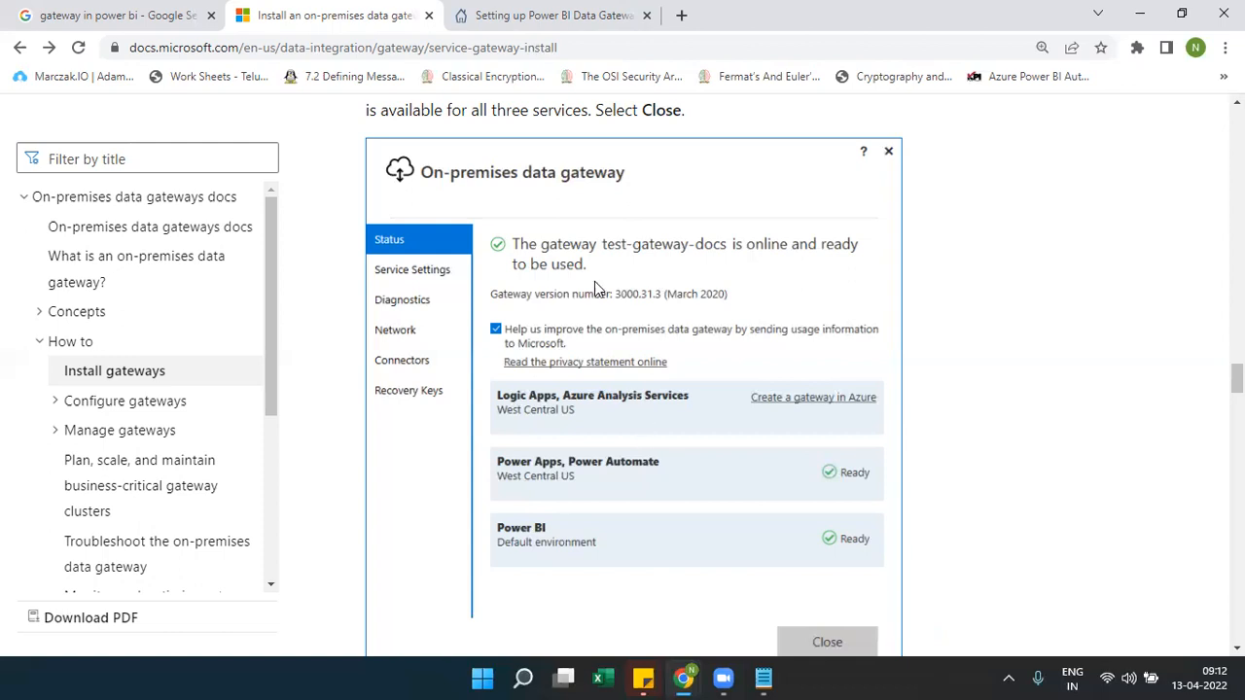
click(491, 21)
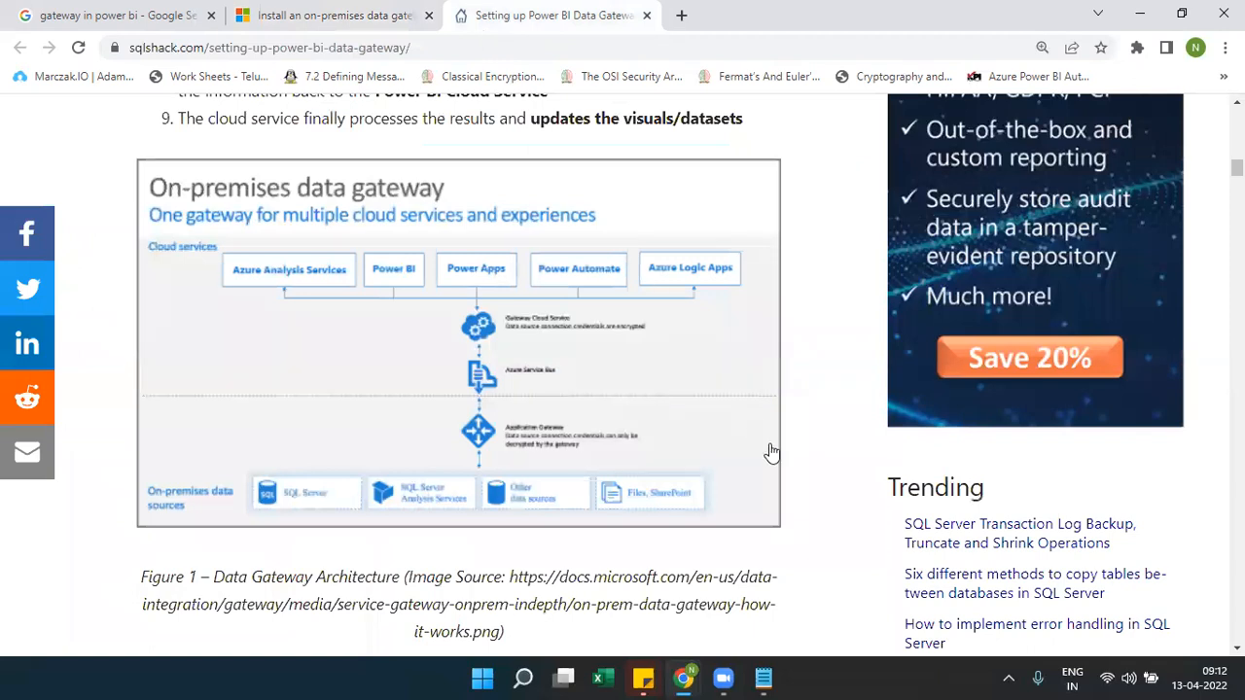
Zoom the SQLShack article to 150%
scroll(813, 467, down, 2)
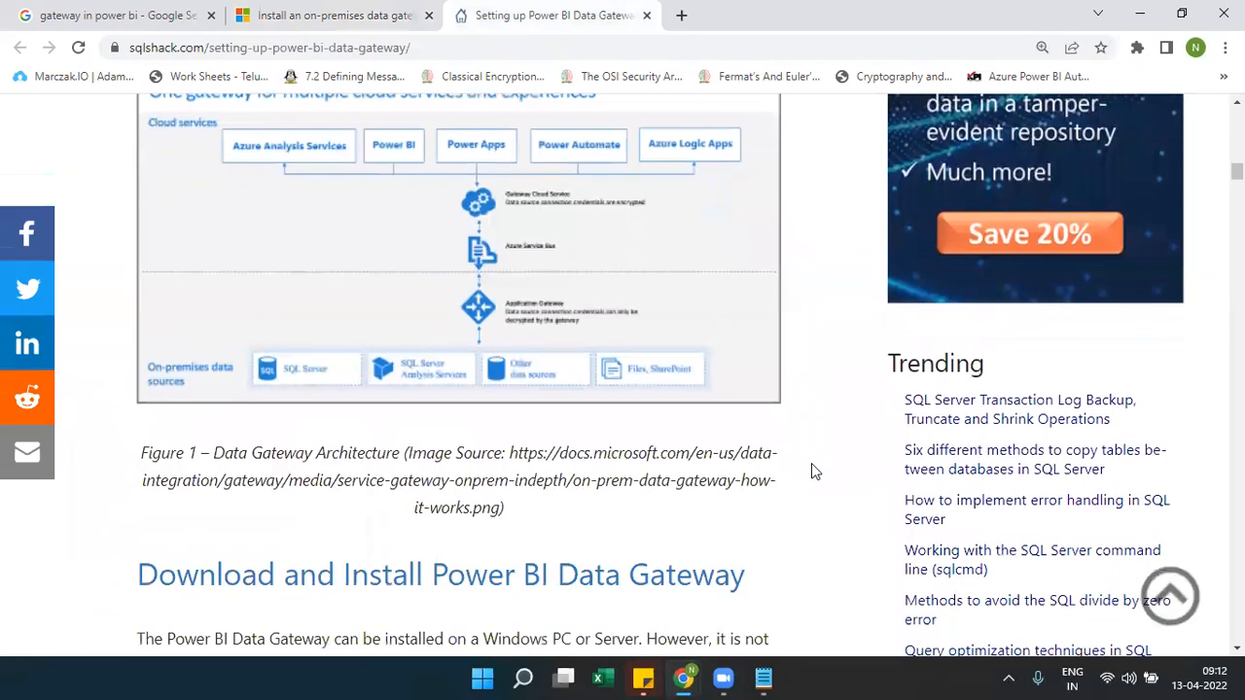
scroll(815, 472, down, 8)
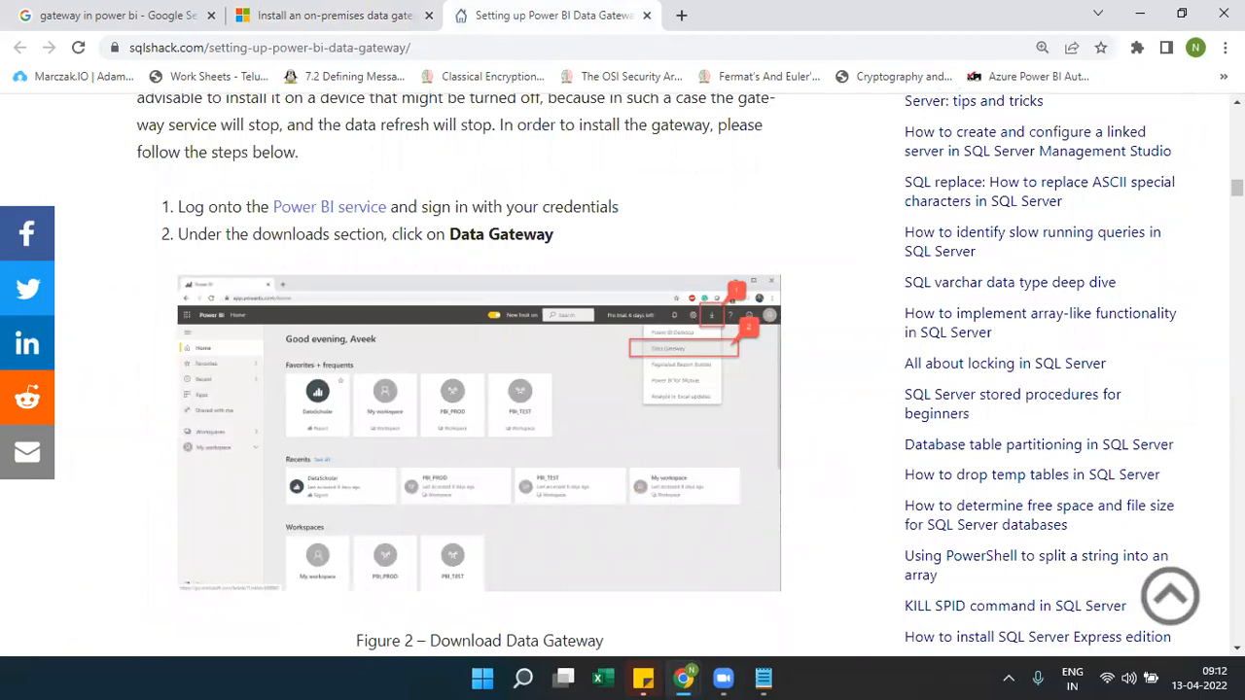
click(1225, 48)
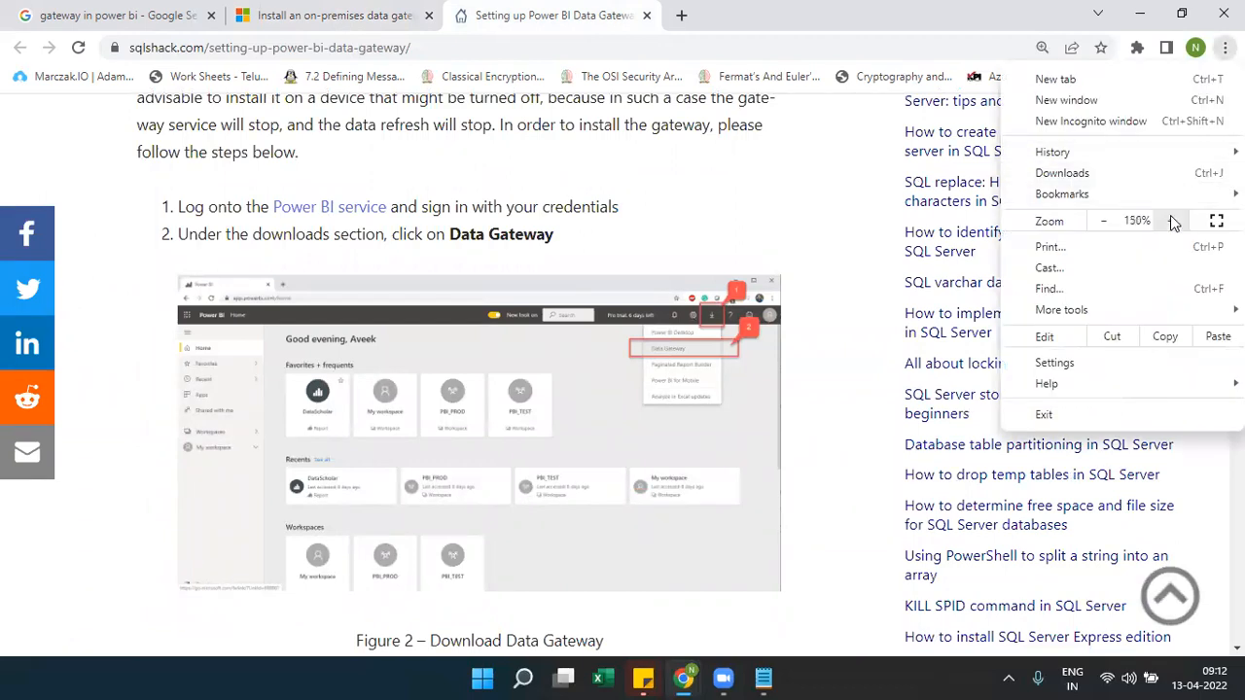
click(1171, 220)
click(905, 471)
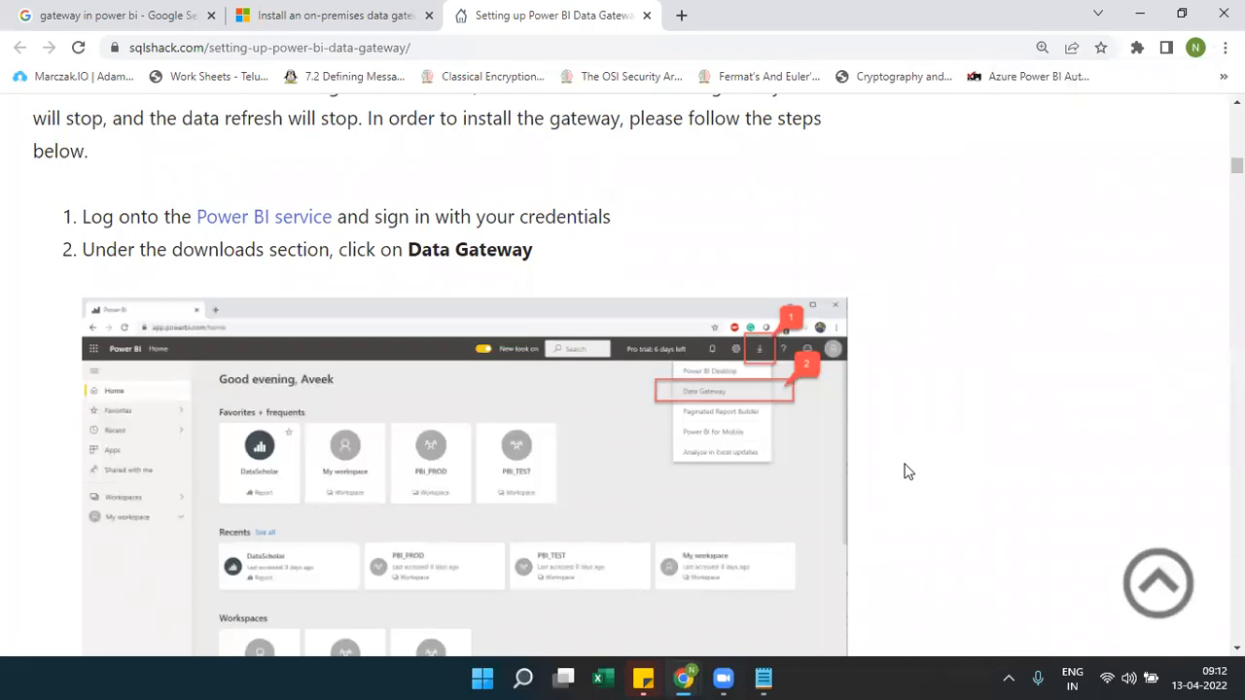
Scroll down to step 7's name and recovery key and the gateway-ready screenshot, version 3000.31.3
scroll(904, 472, down, 1)
scroll(906, 472, down, 8)
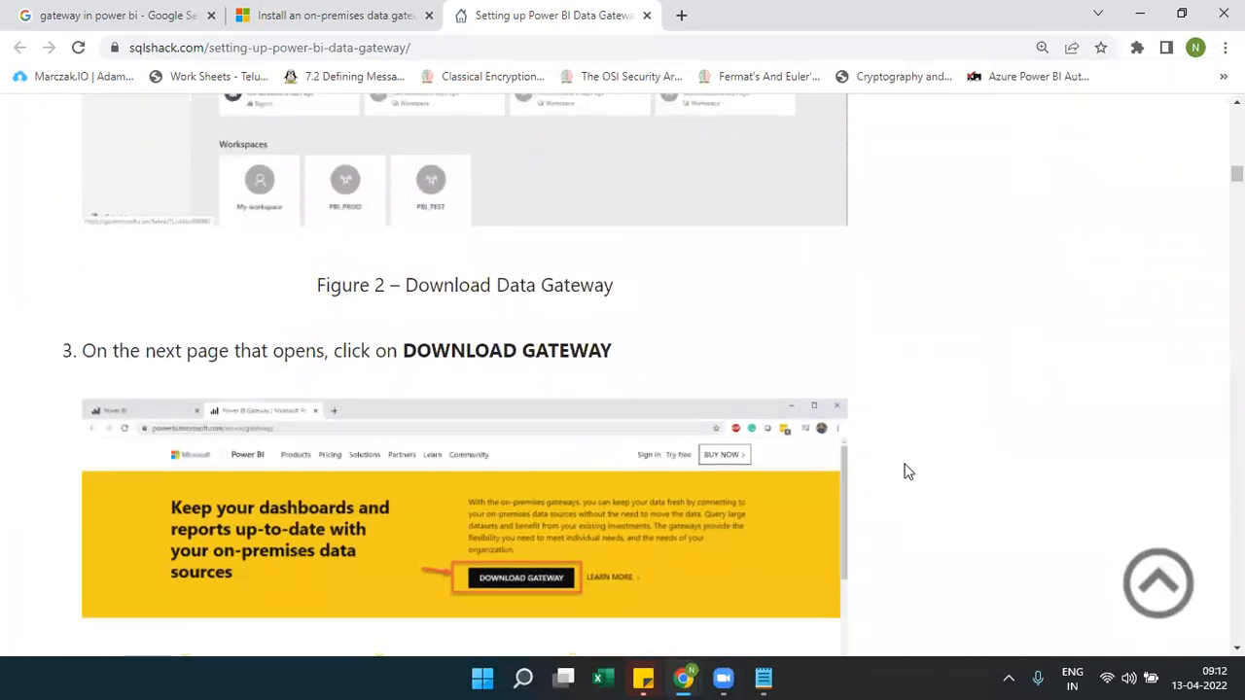
scroll(905, 472, down, 5)
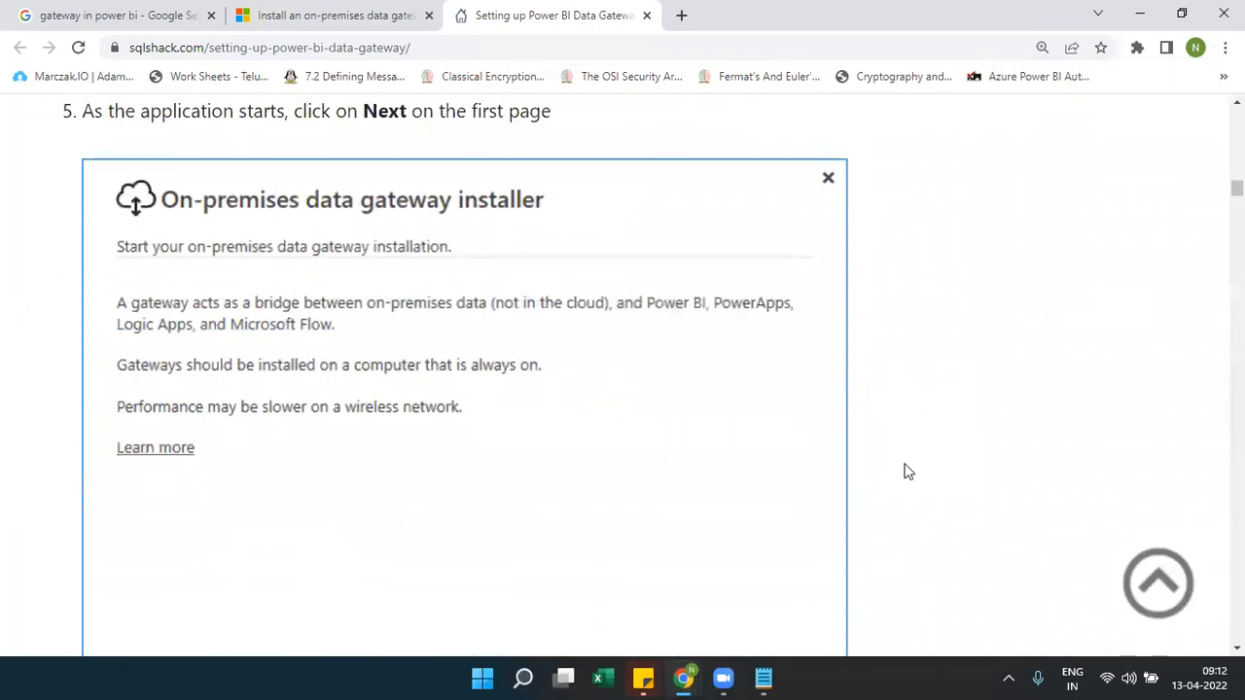
scroll(906, 472, down, 8)
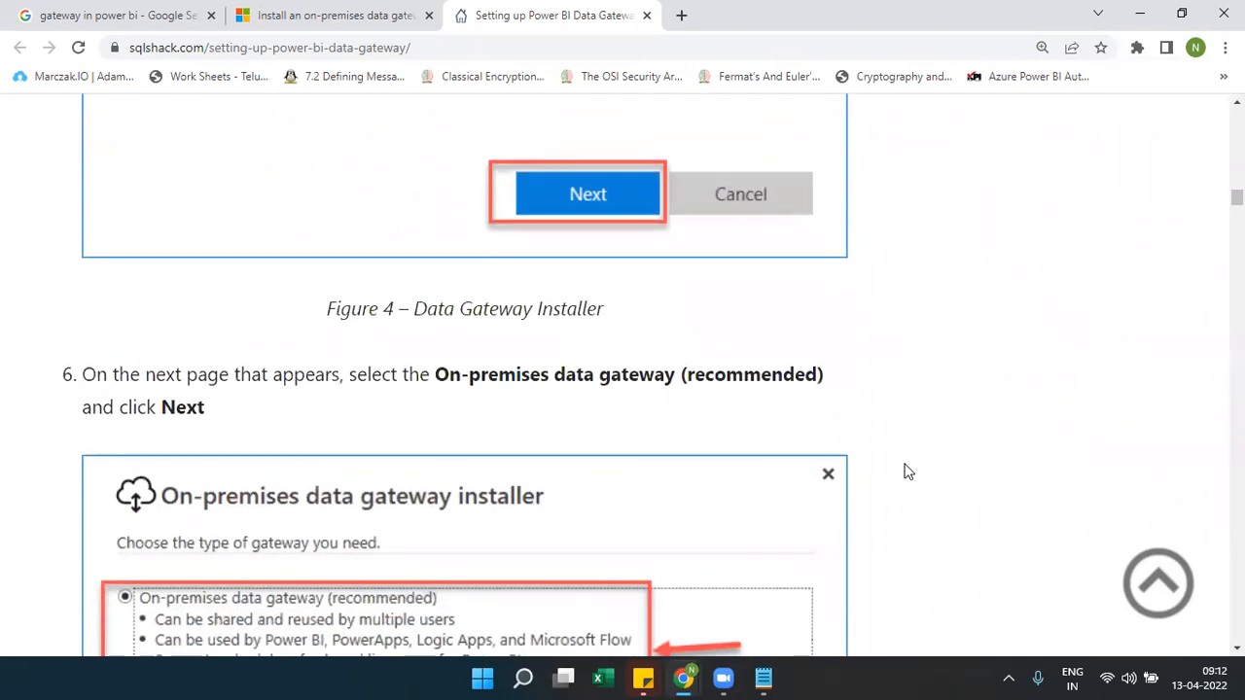
scroll(905, 472, down, 7)
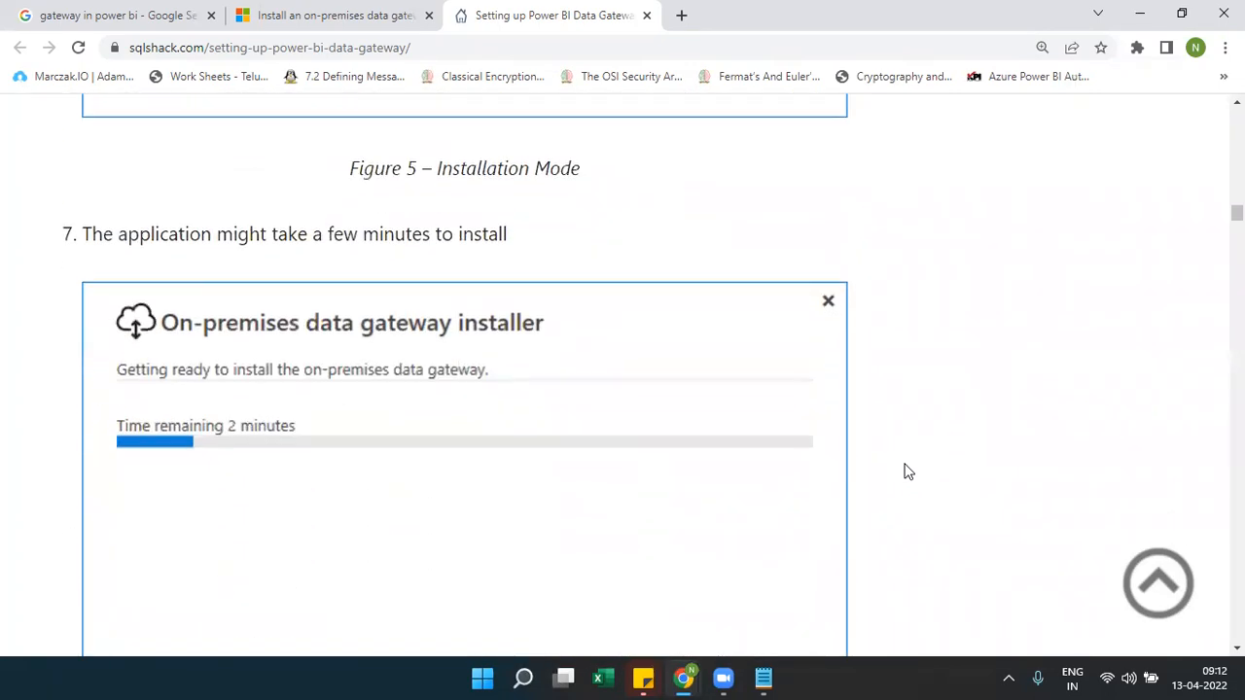
scroll(906, 472, down, 7)
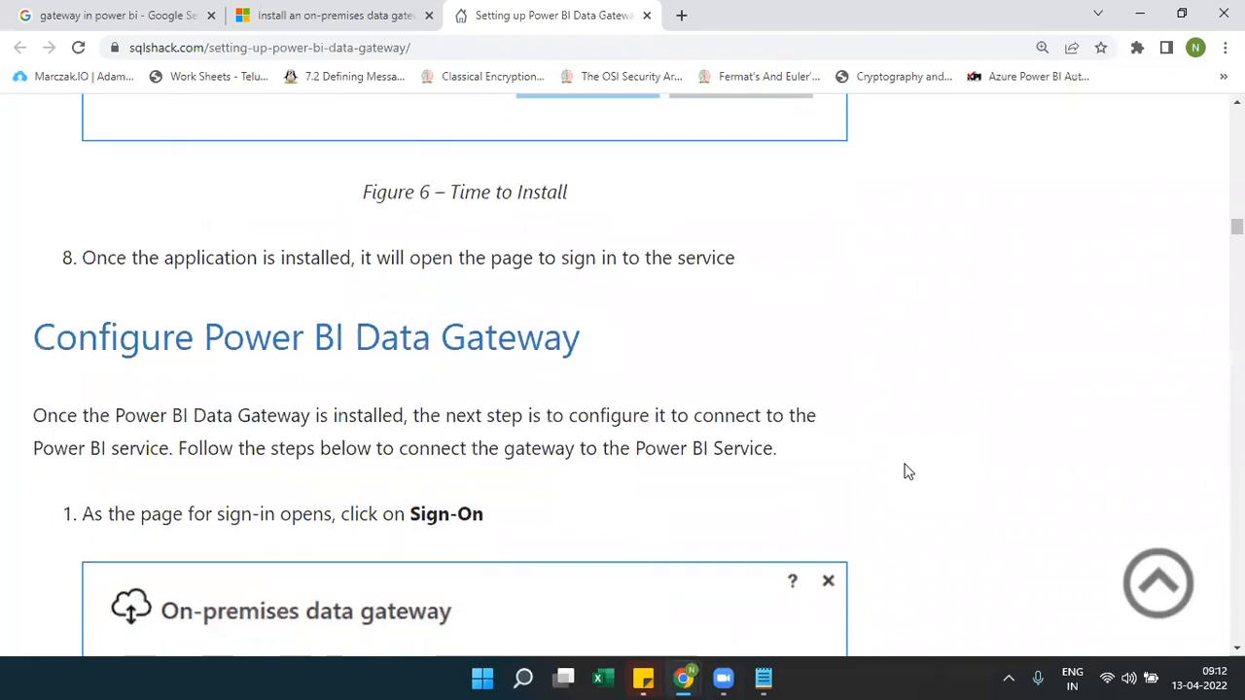
scroll(906, 471, down, 8)
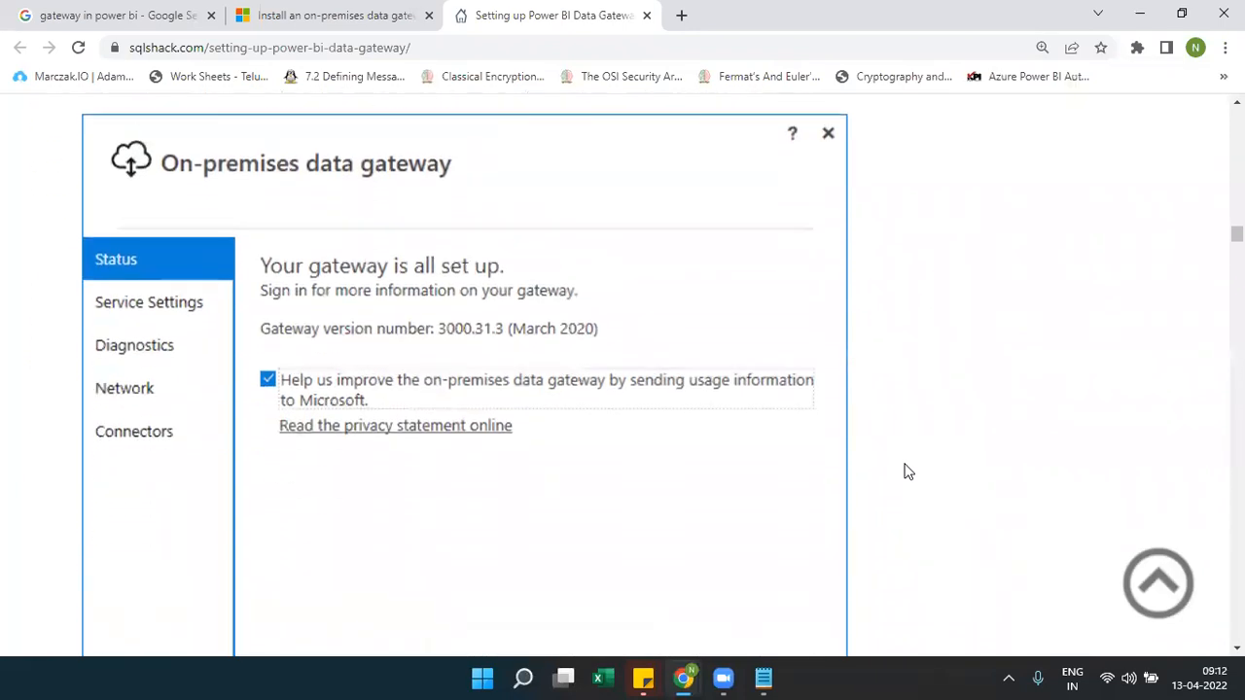
scroll(905, 472, down, 7)
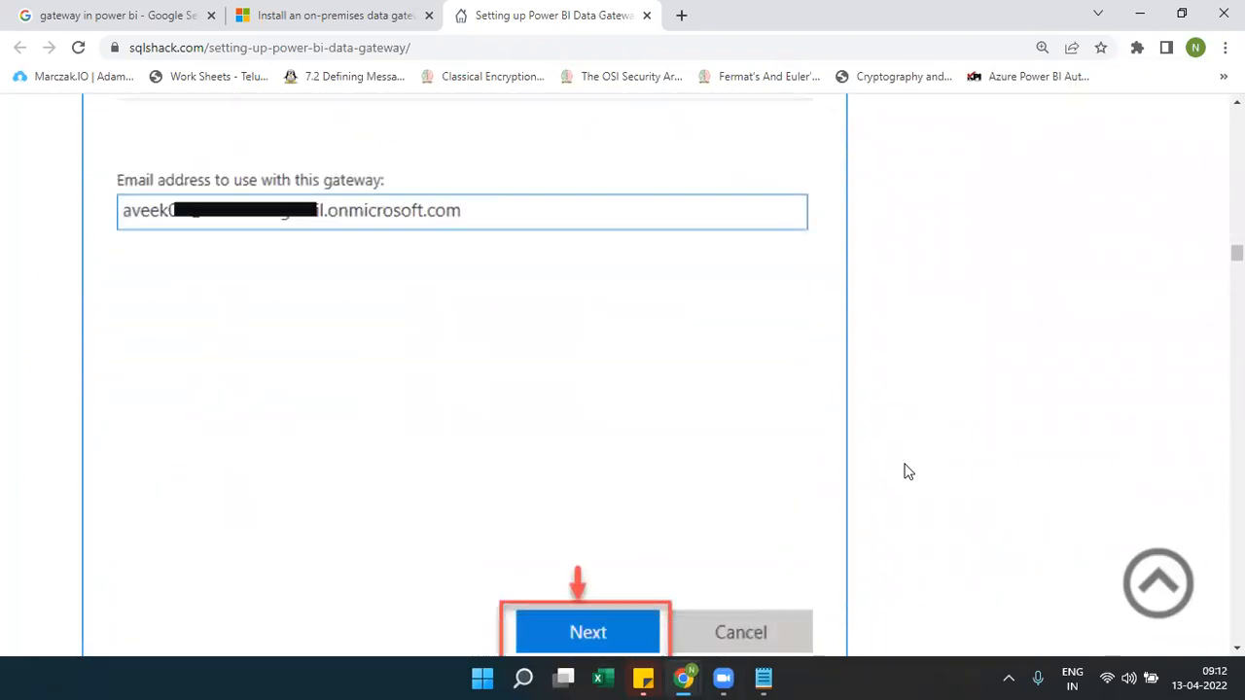
scroll(905, 471, down, 7)
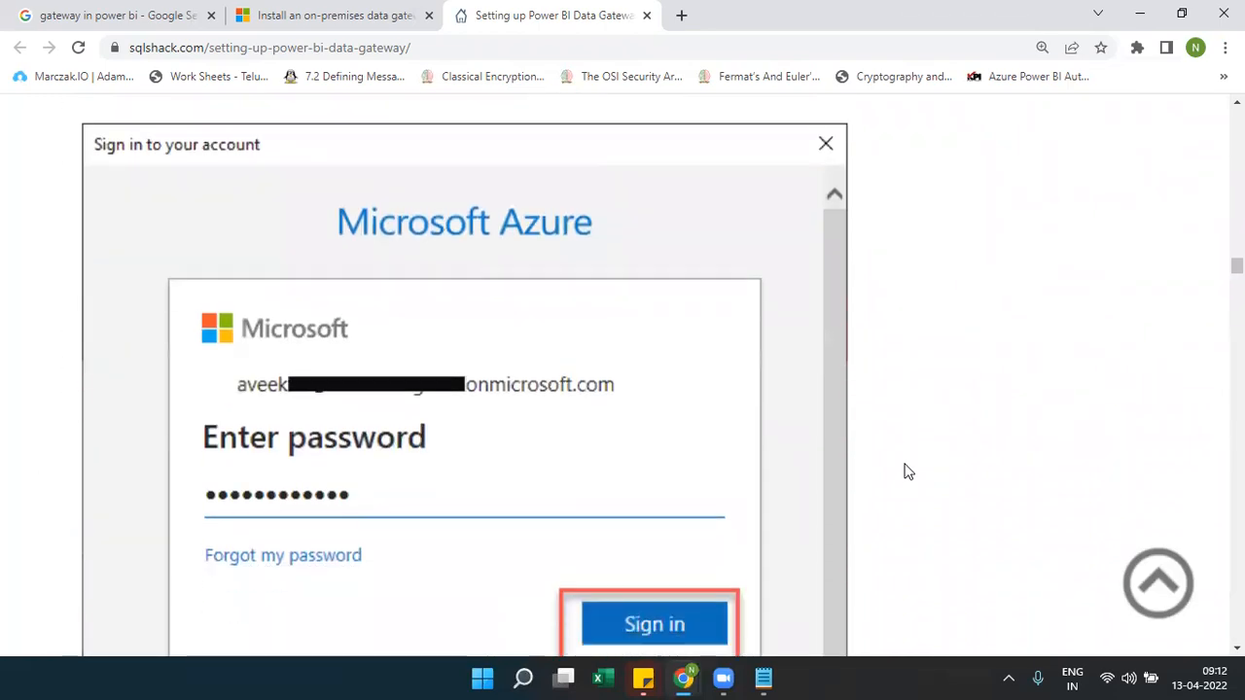
scroll(905, 472, down, 8)
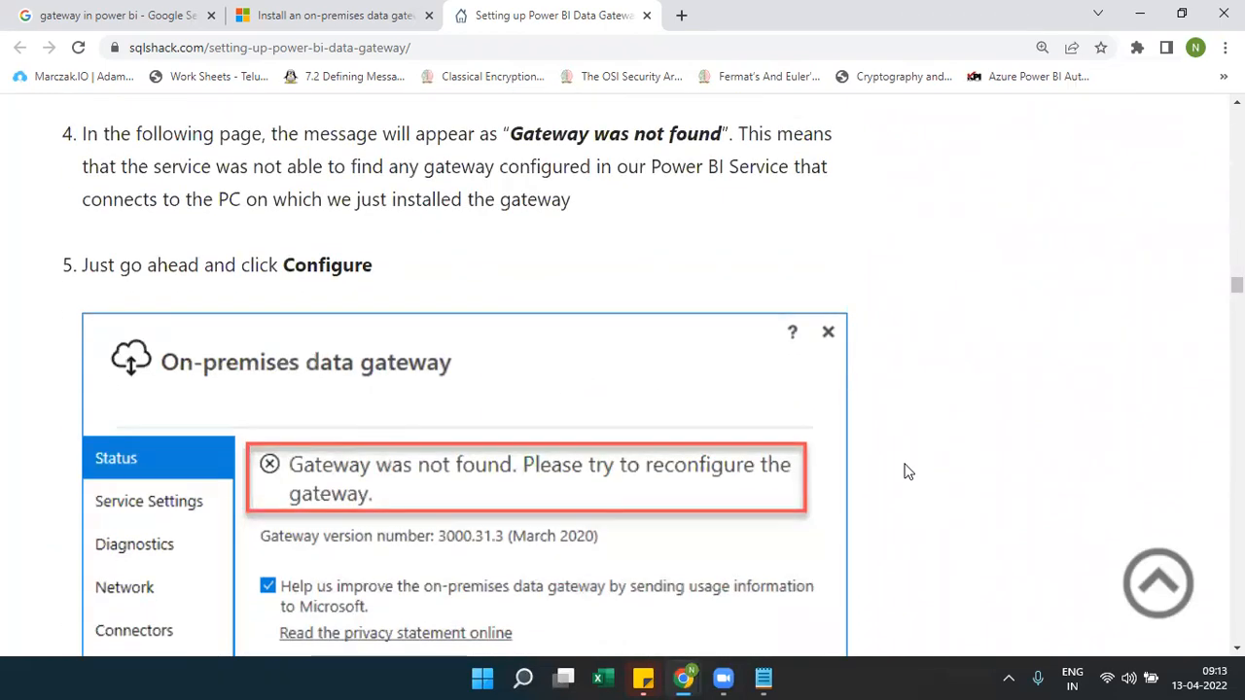
scroll(905, 472, down, 8)
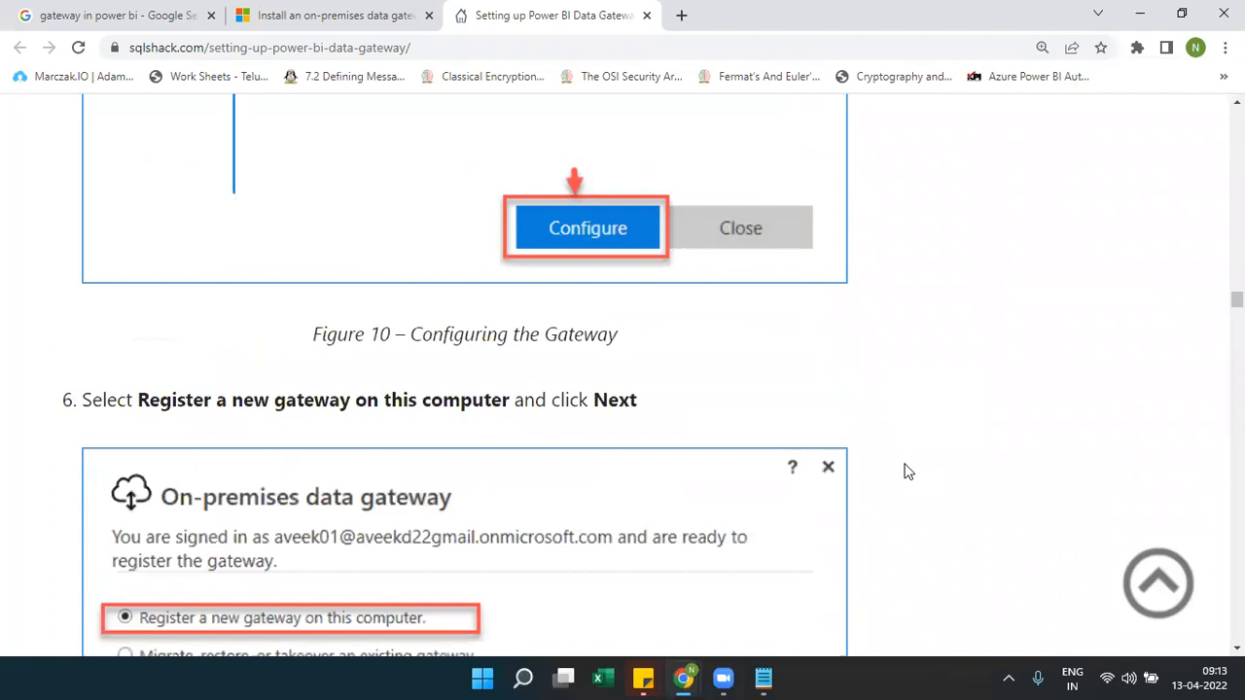
scroll(905, 472, down, 8)
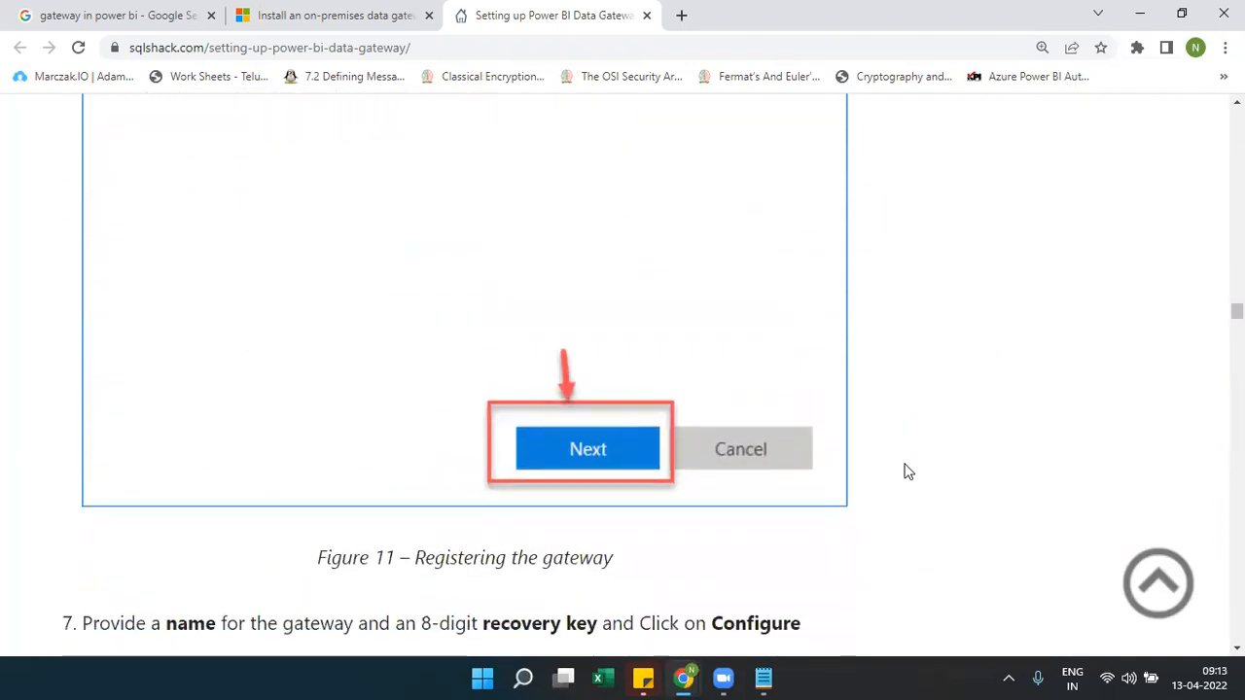
scroll(905, 472, down, 8)
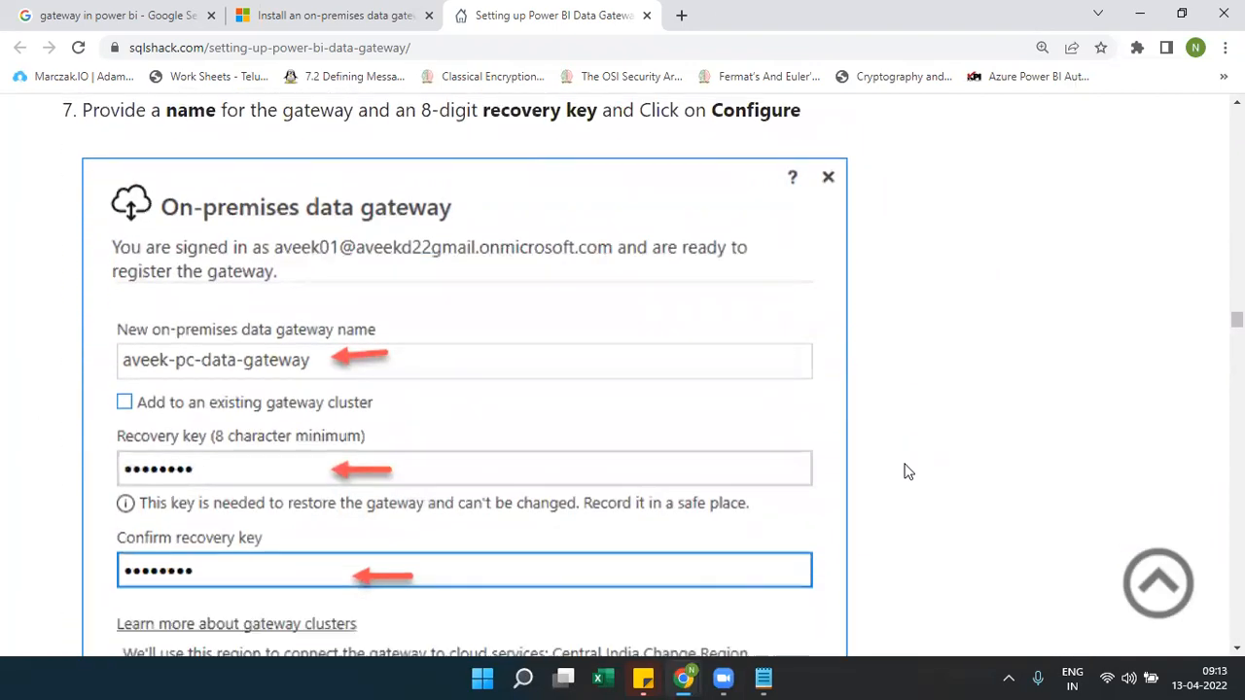
scroll(906, 472, down, 5)
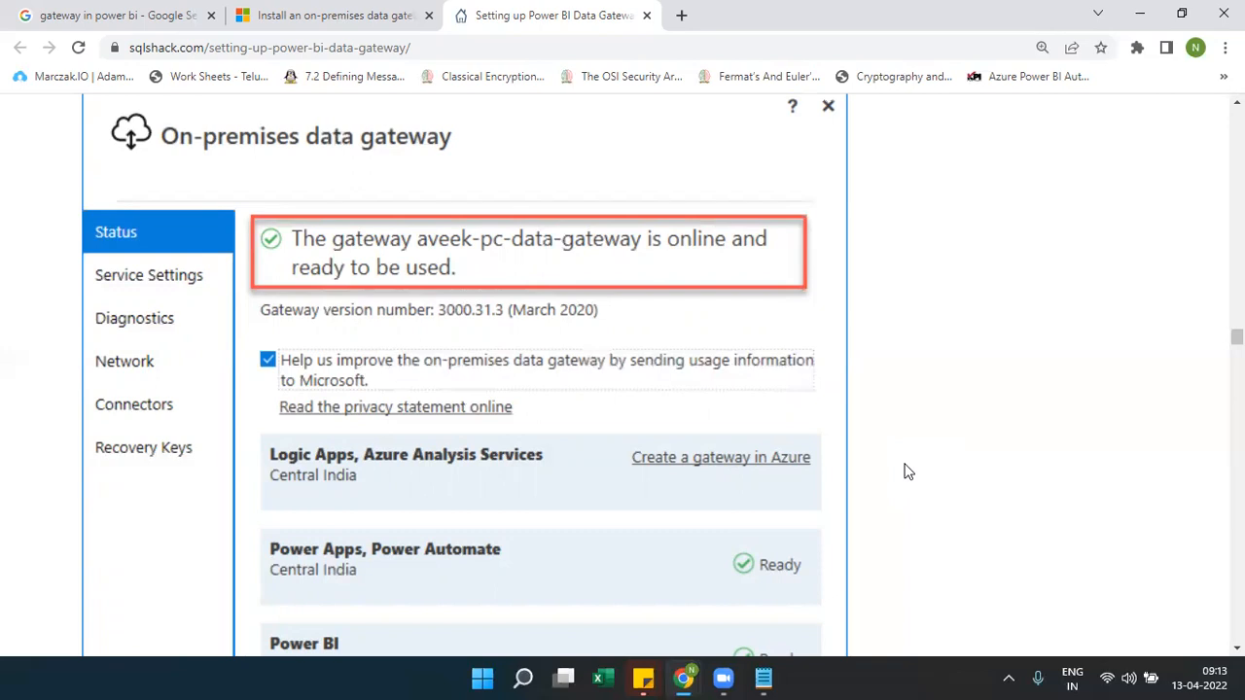
Scroll past step 8's online status to the Power BI Service steps: log in, Settings, Manage Gateways
scroll(904, 472, down, 5)
scroll(905, 472, up, 8)
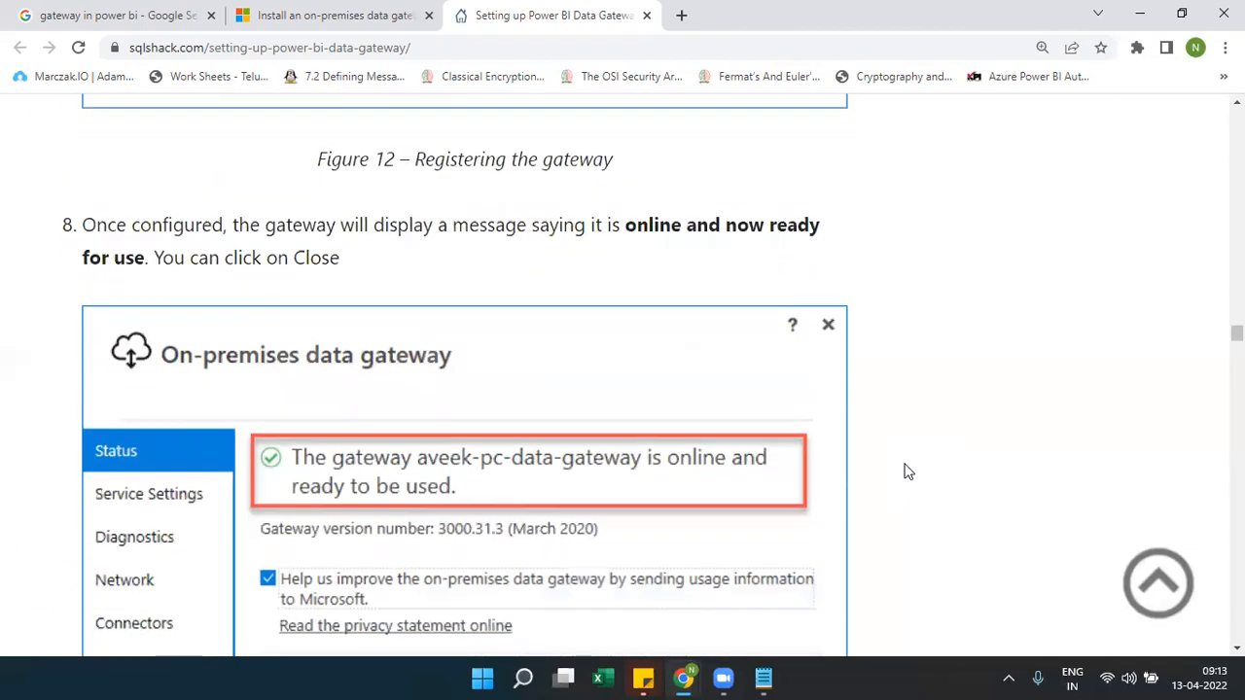
scroll(904, 471, down, 2)
scroll(904, 471, down, 1)
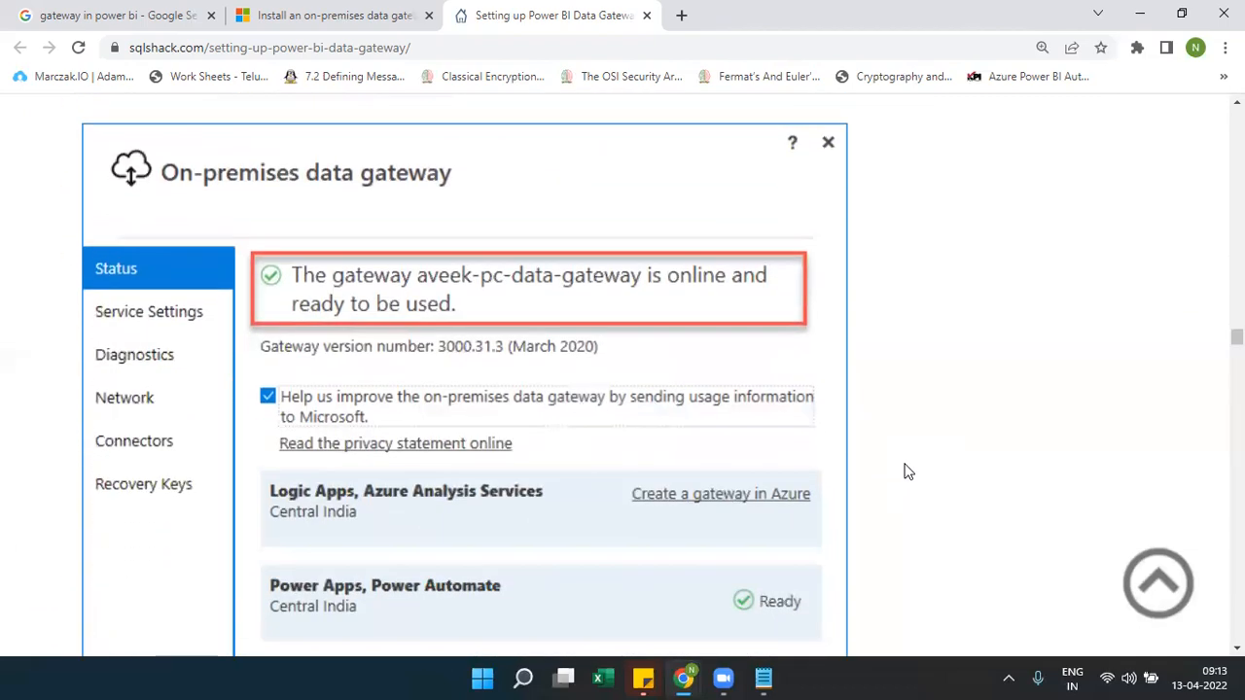
scroll(905, 472, down, 6)
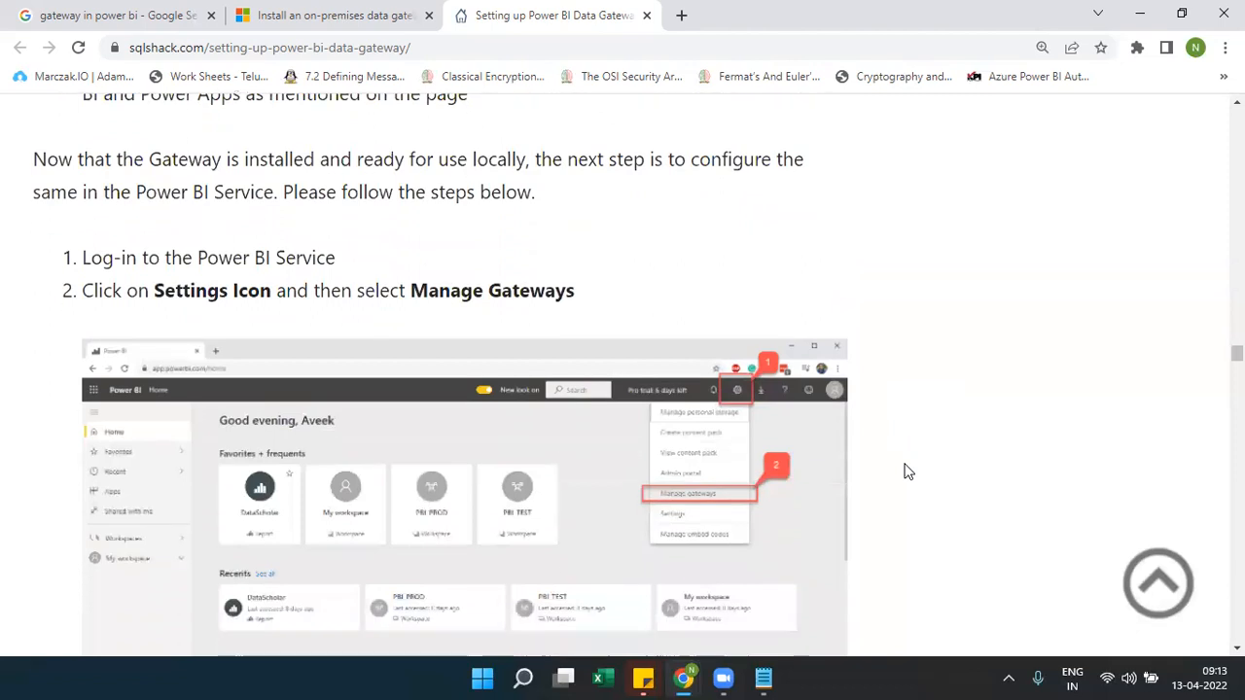
scroll(905, 472, down, 1)
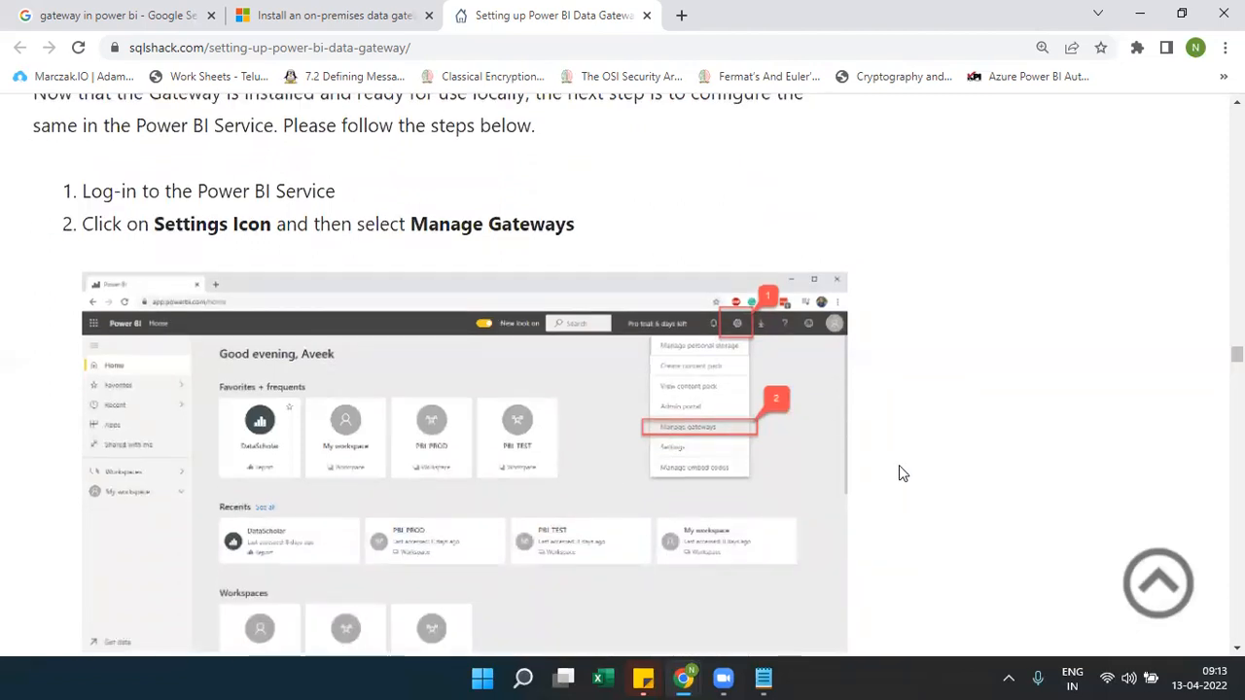
Return to the Sample Dashboard and reveal the Settings submenu under the ... menu
mouse_move(683, 678)
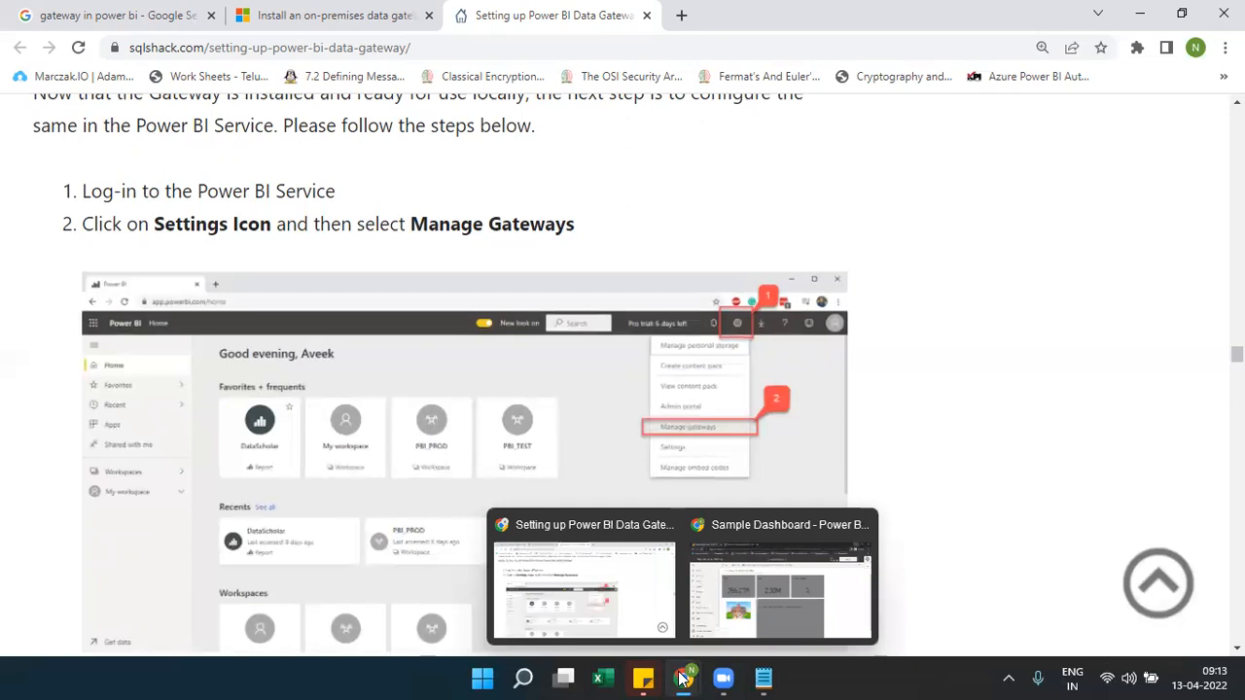
click(795, 589)
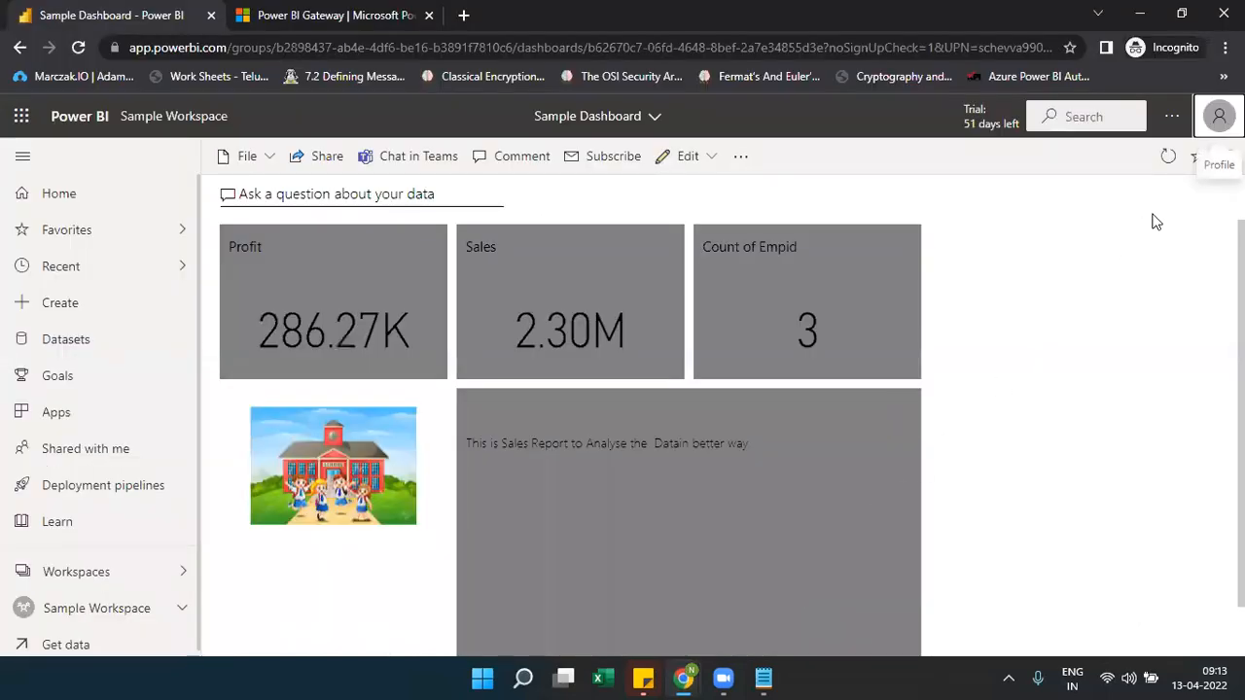
click(1172, 116)
mouse_move(1112, 184)
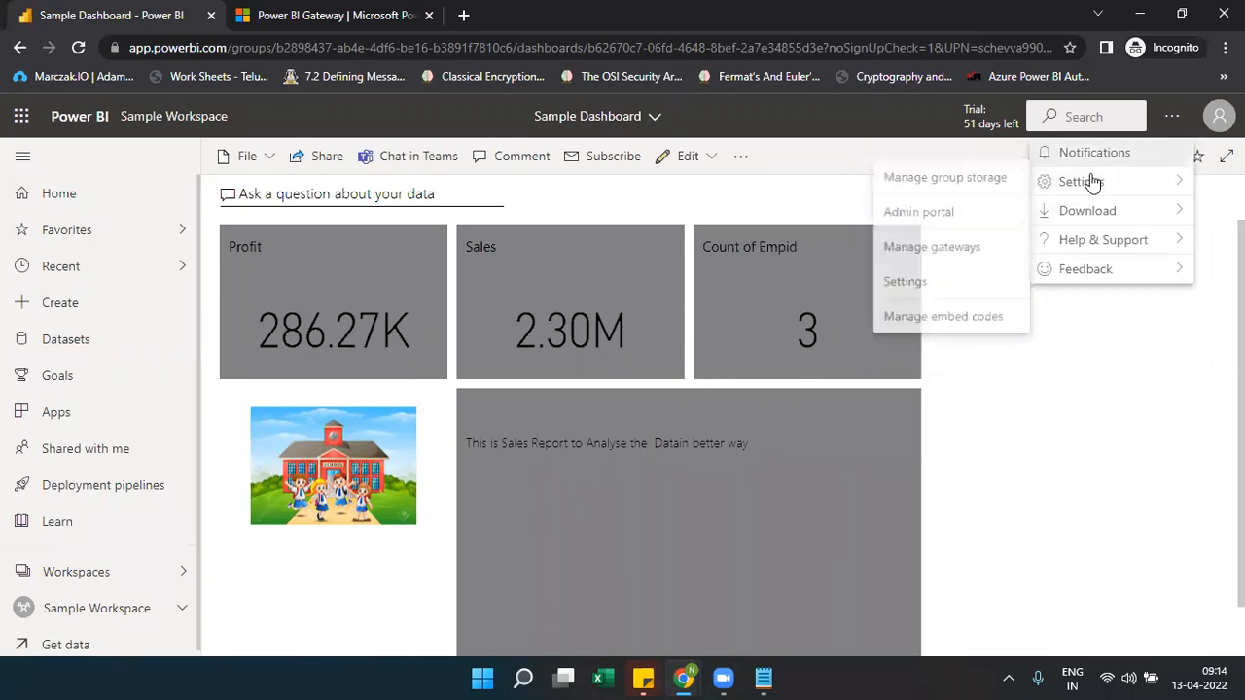
Open Manage gateways and collapse the clusters from SampleTestGateway down to Gateway_Test_9
click(939, 256)
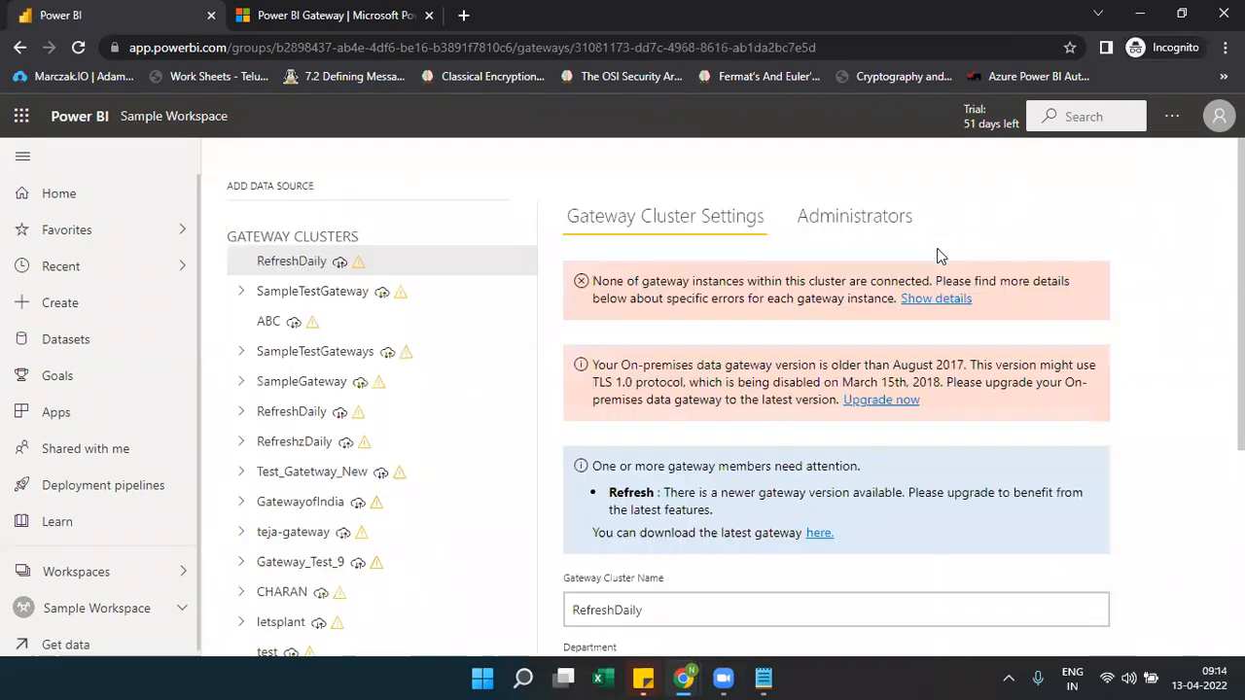
click(242, 292)
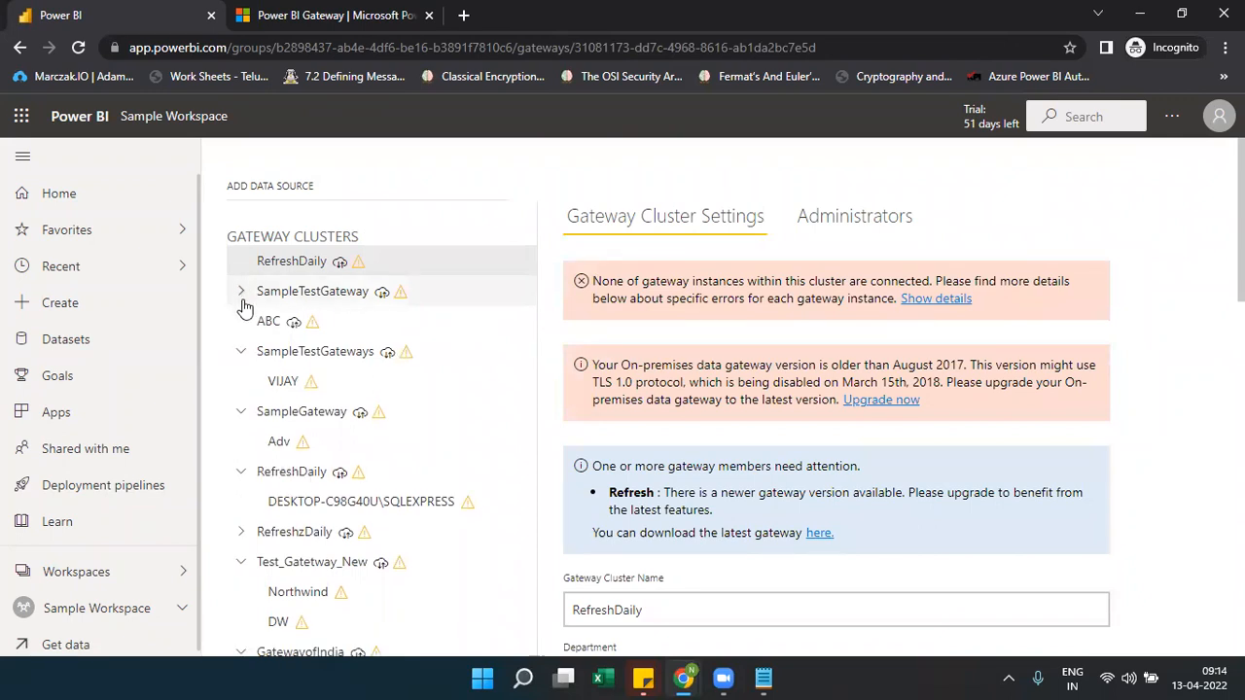
click(243, 354)
click(241, 381)
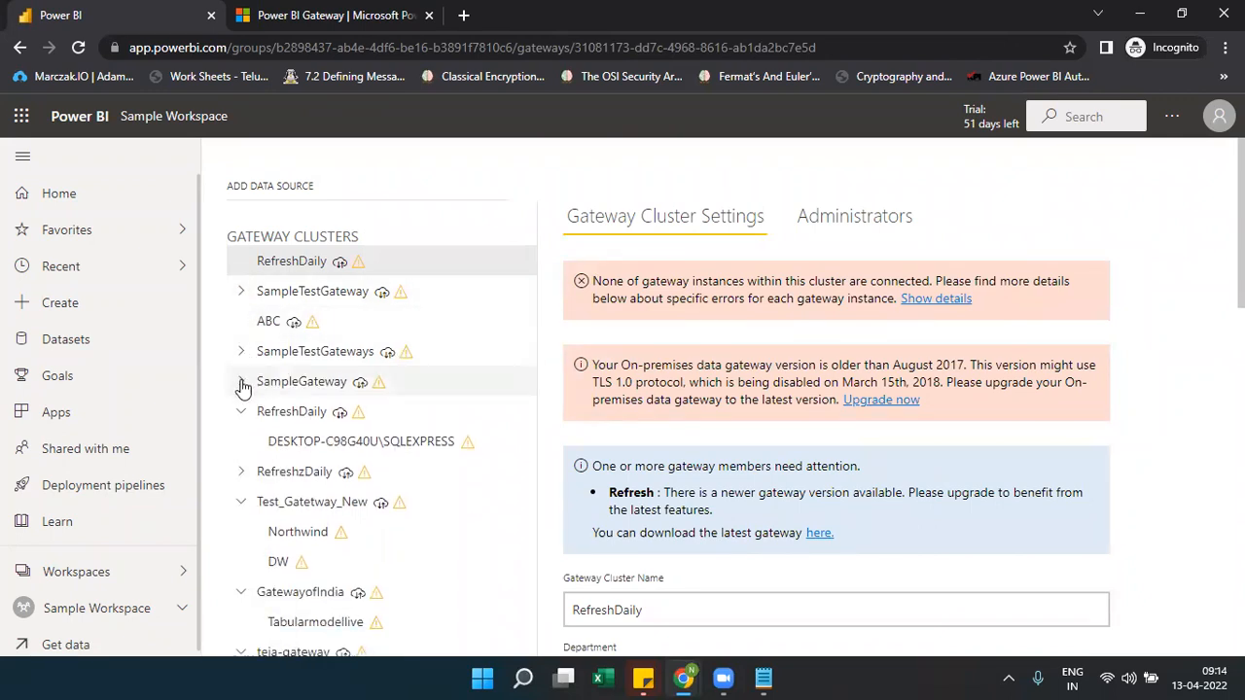
click(242, 419)
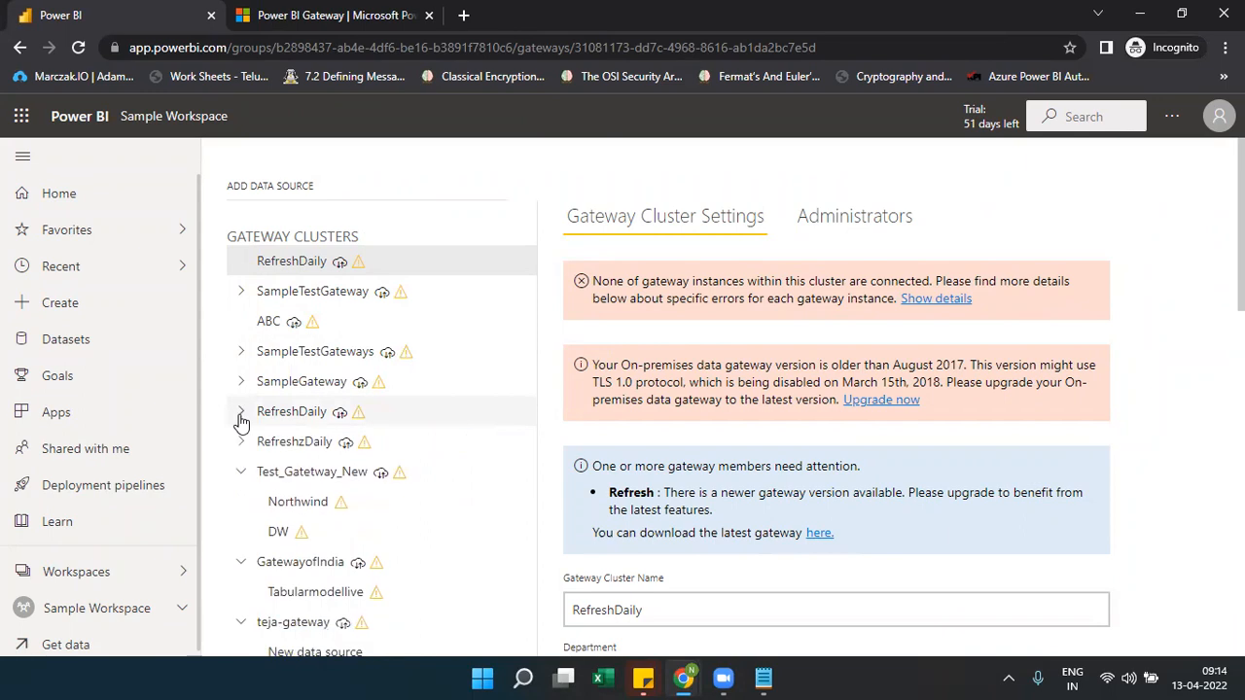
click(241, 472)
click(240, 501)
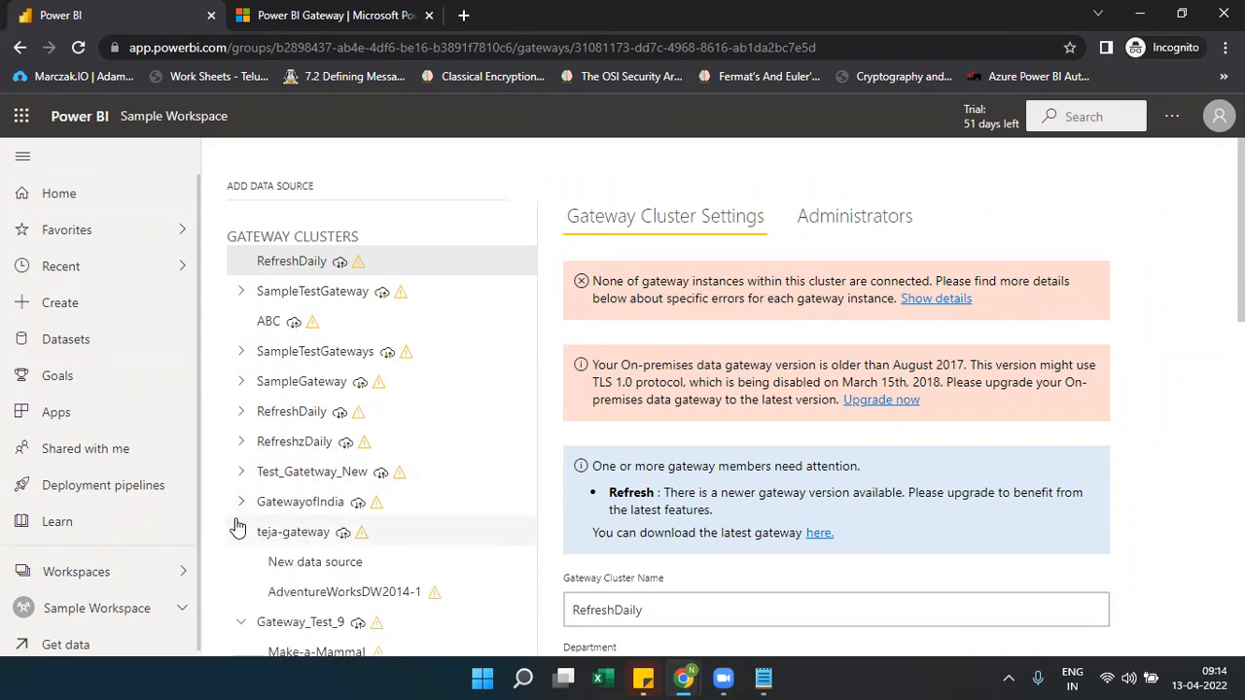
click(237, 534)
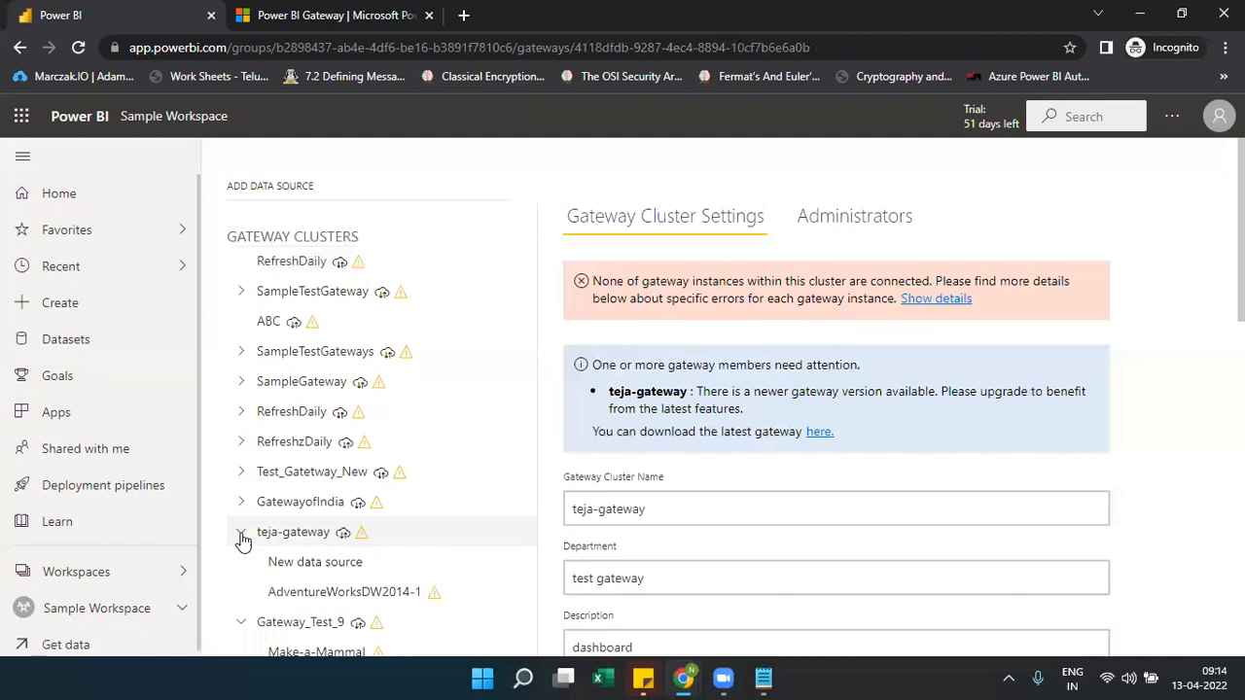
click(241, 534)
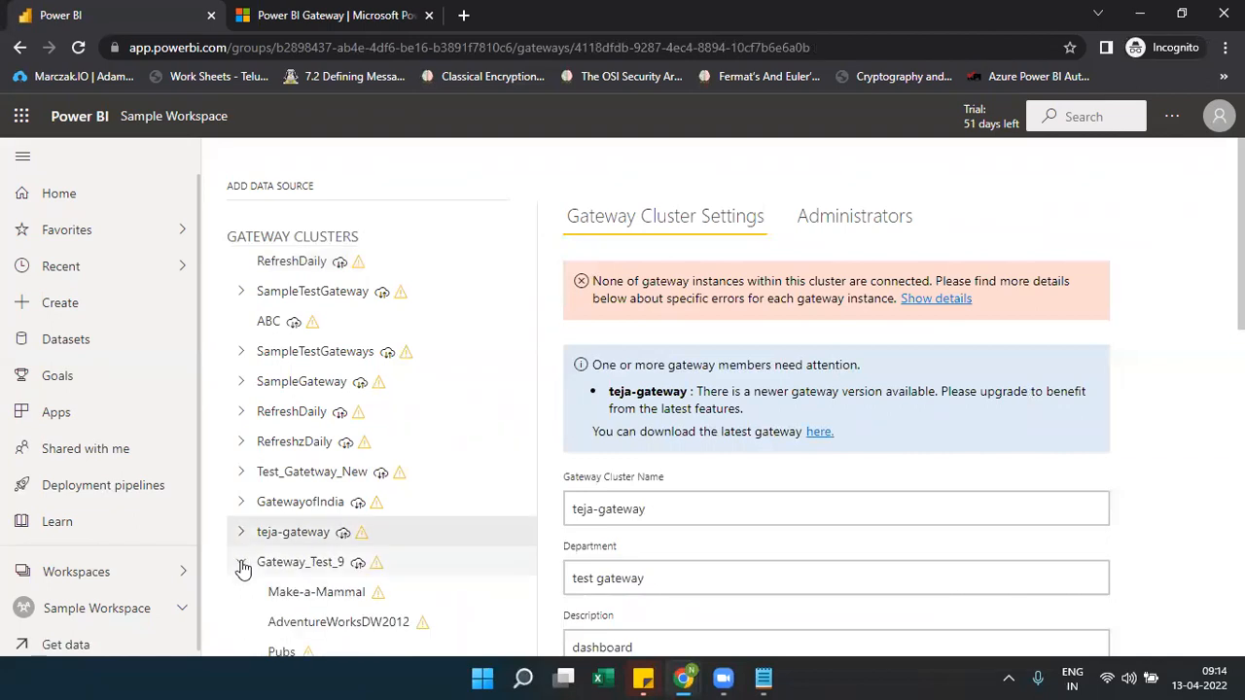
click(241, 564)
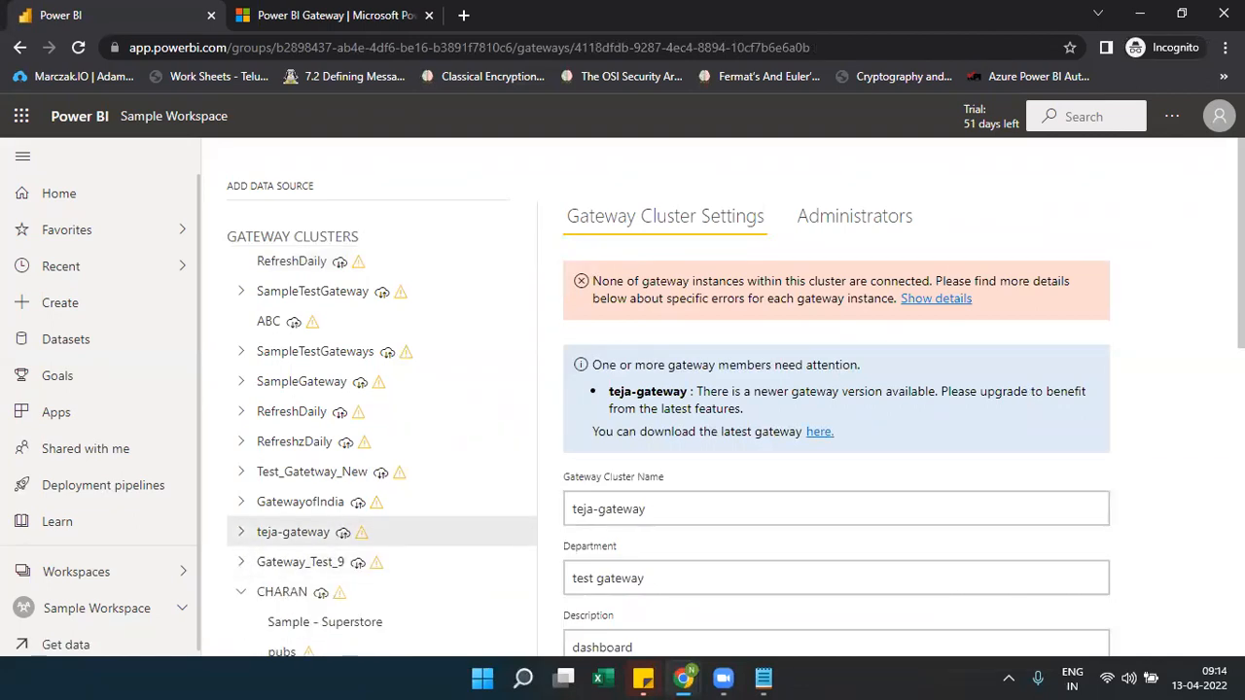
Collapse the remaining clusters, letsplant through Gateway-Refreshnew, into a compact list
scroll(516, 353, down, 3)
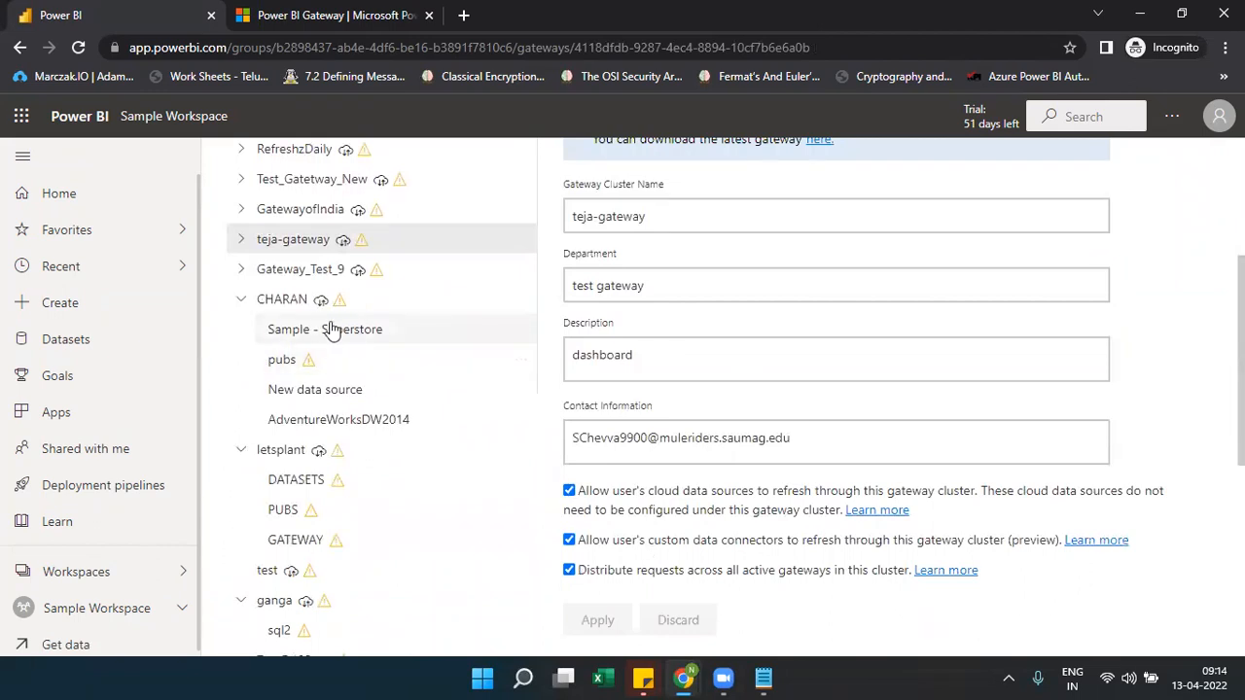
click(241, 298)
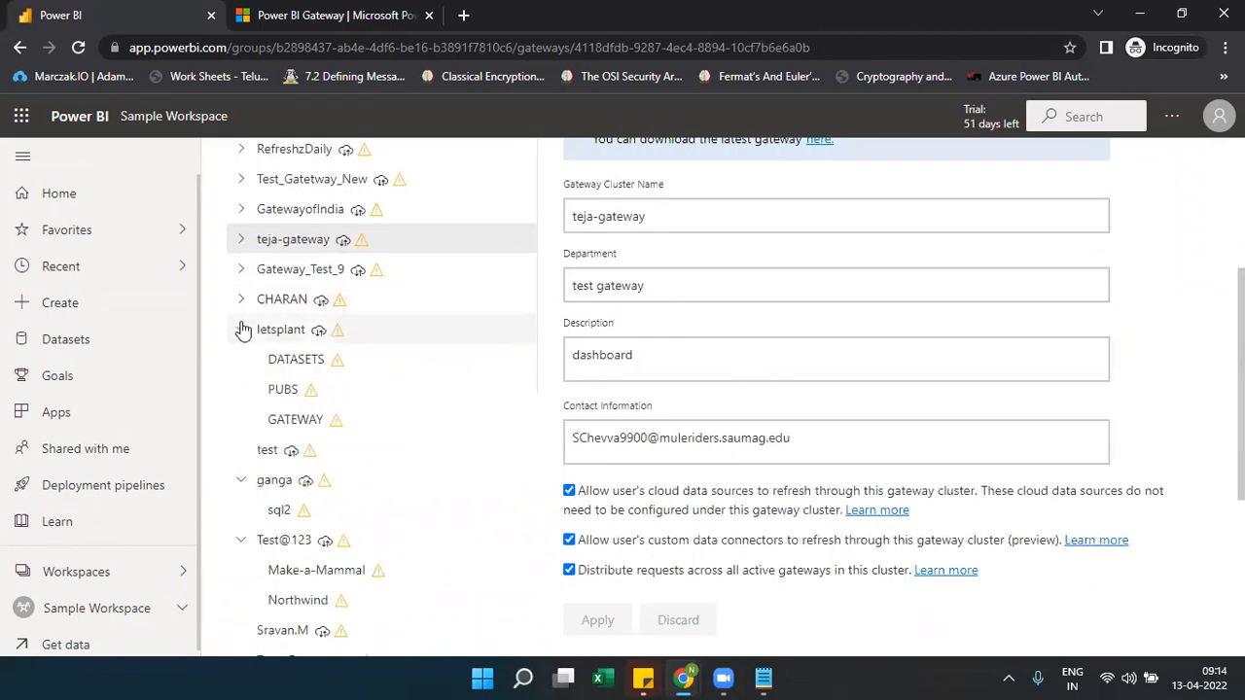
click(241, 330)
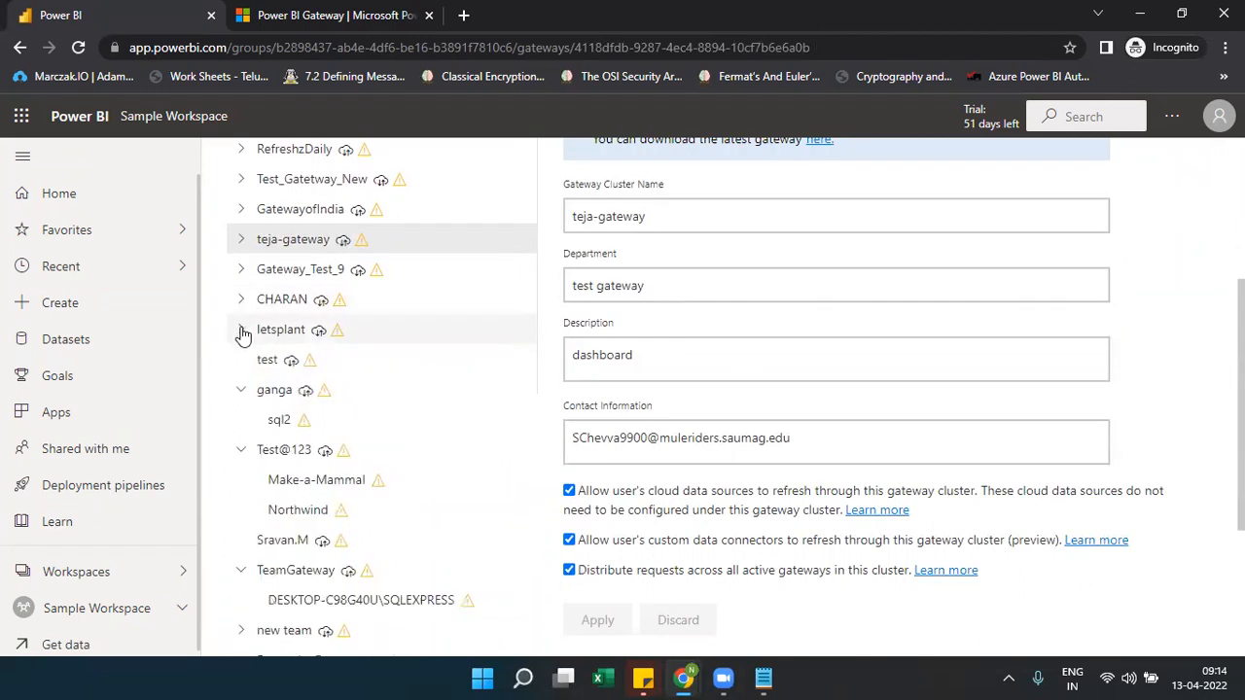
click(241, 390)
click(241, 420)
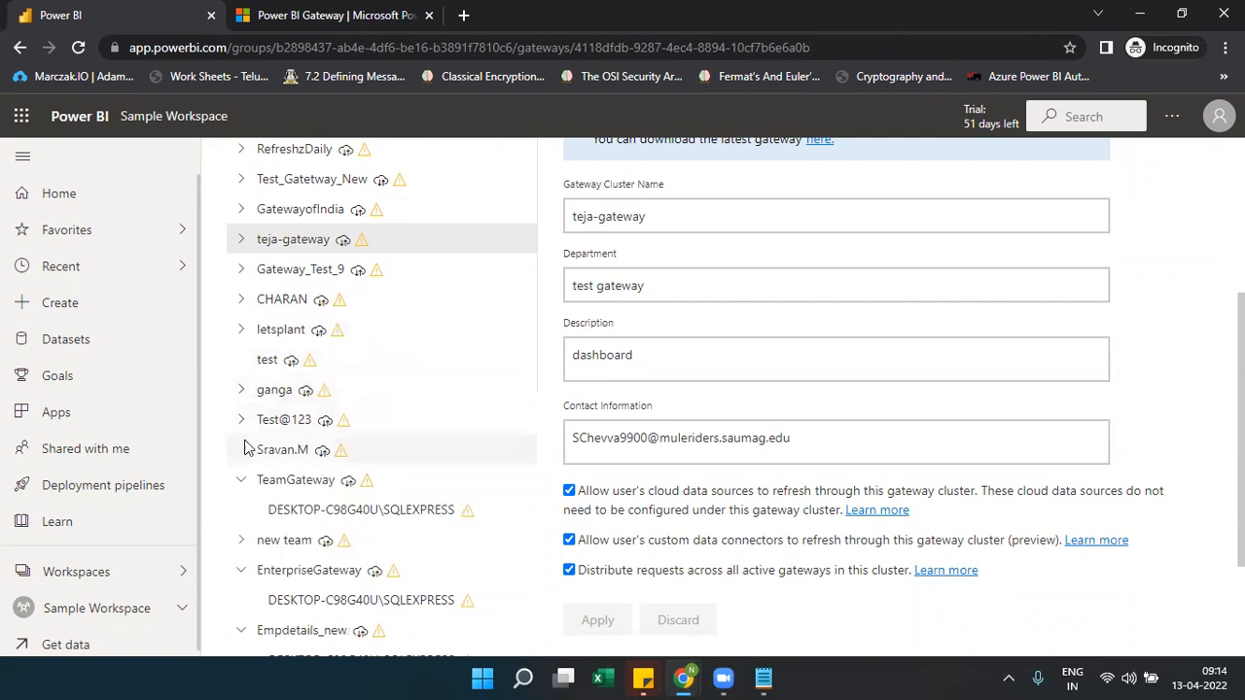
click(241, 479)
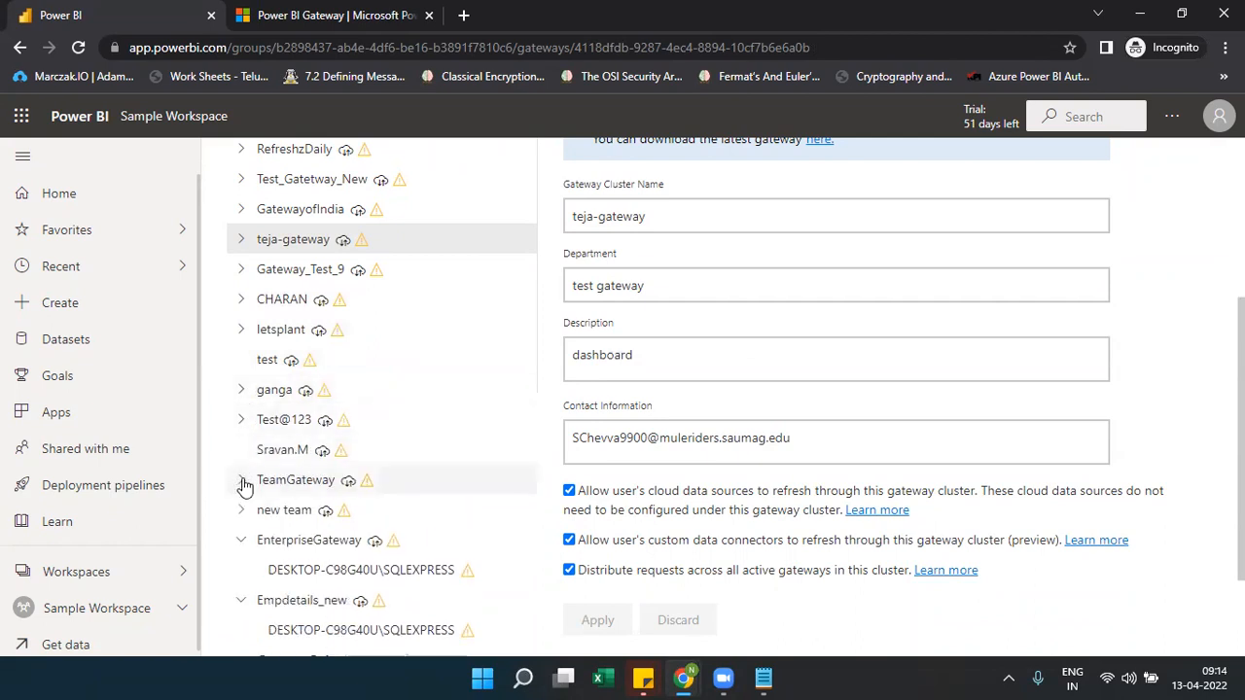
click(241, 540)
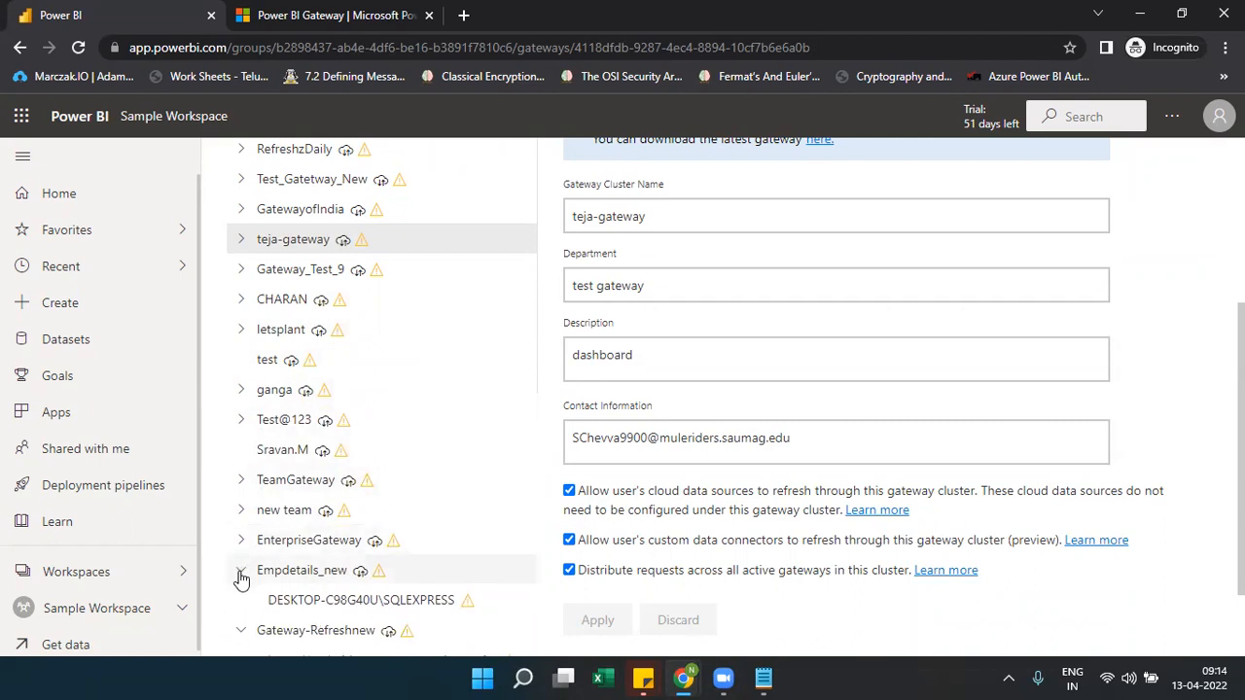
click(241, 571)
click(241, 600)
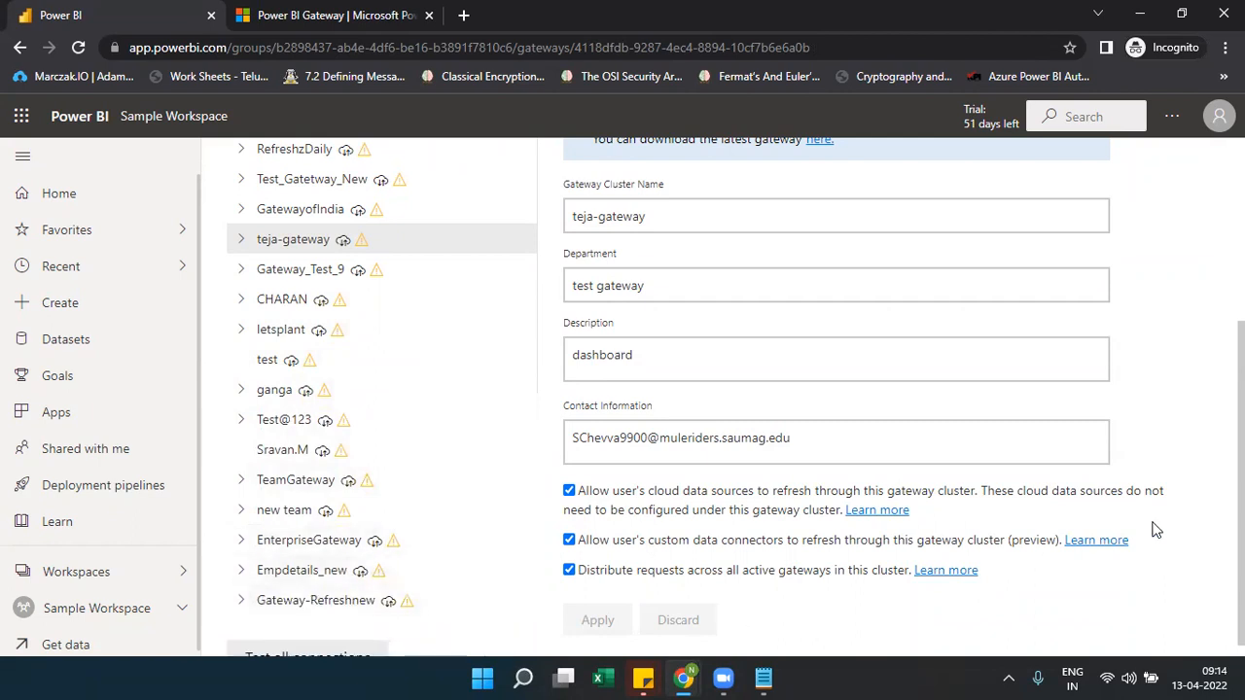
scroll(723, 397, down, 1)
scroll(723, 397, up, 1)
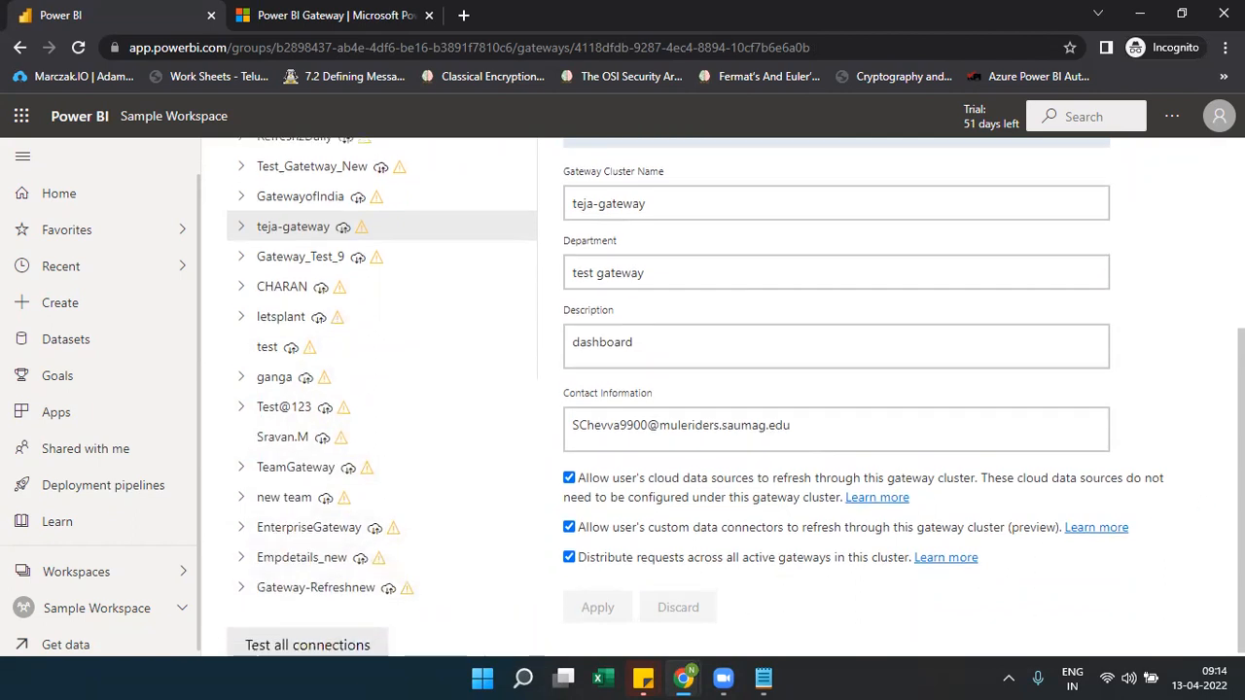
scroll(723, 397, up, 3)
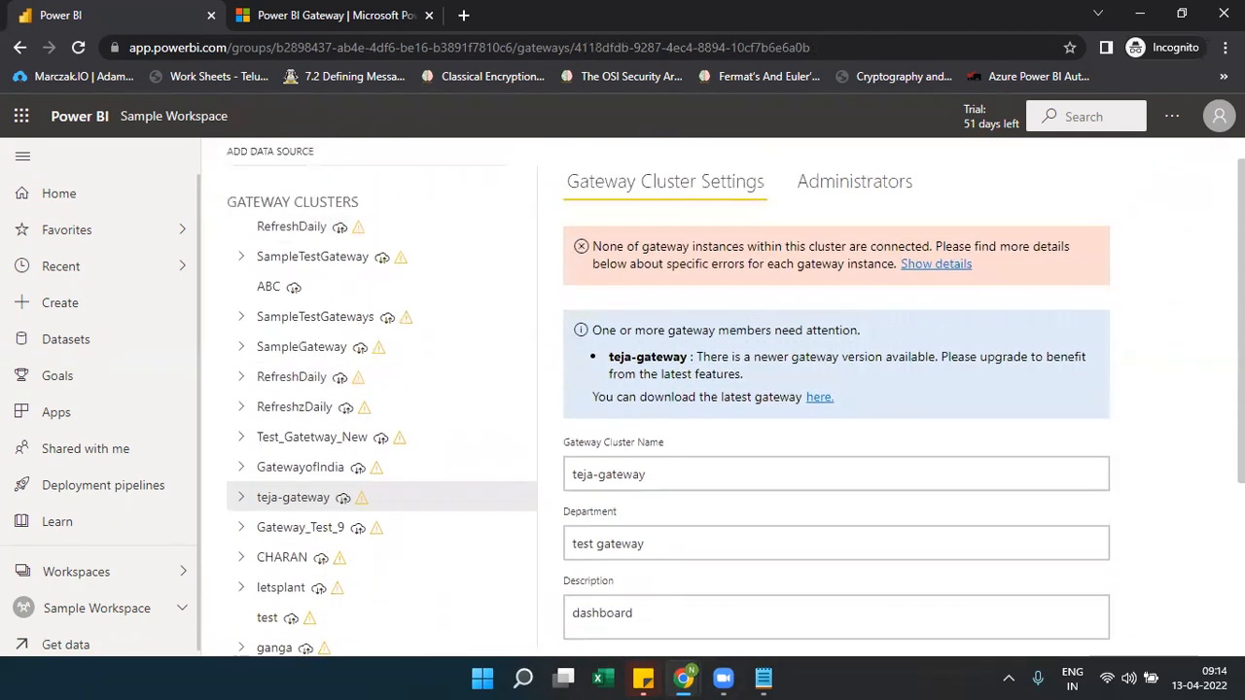
Open GatewayofIndia's settings and expand the error details showing the gateway is offline or unreachable
click(360, 238)
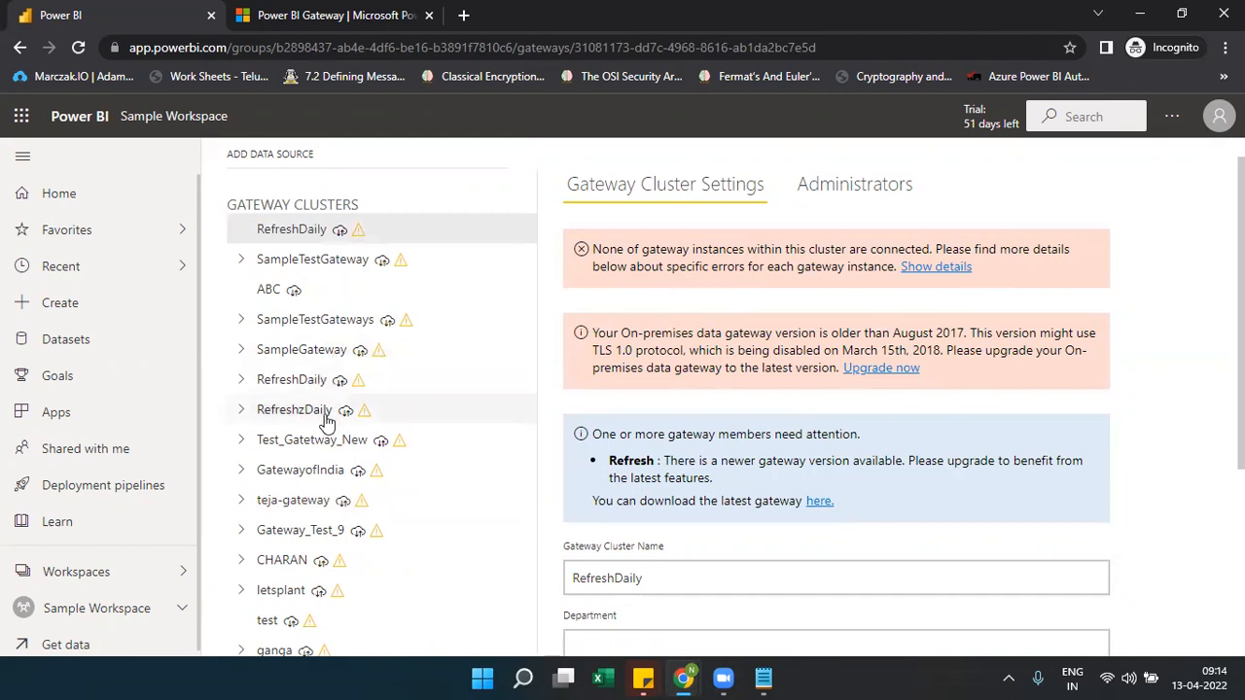
click(317, 476)
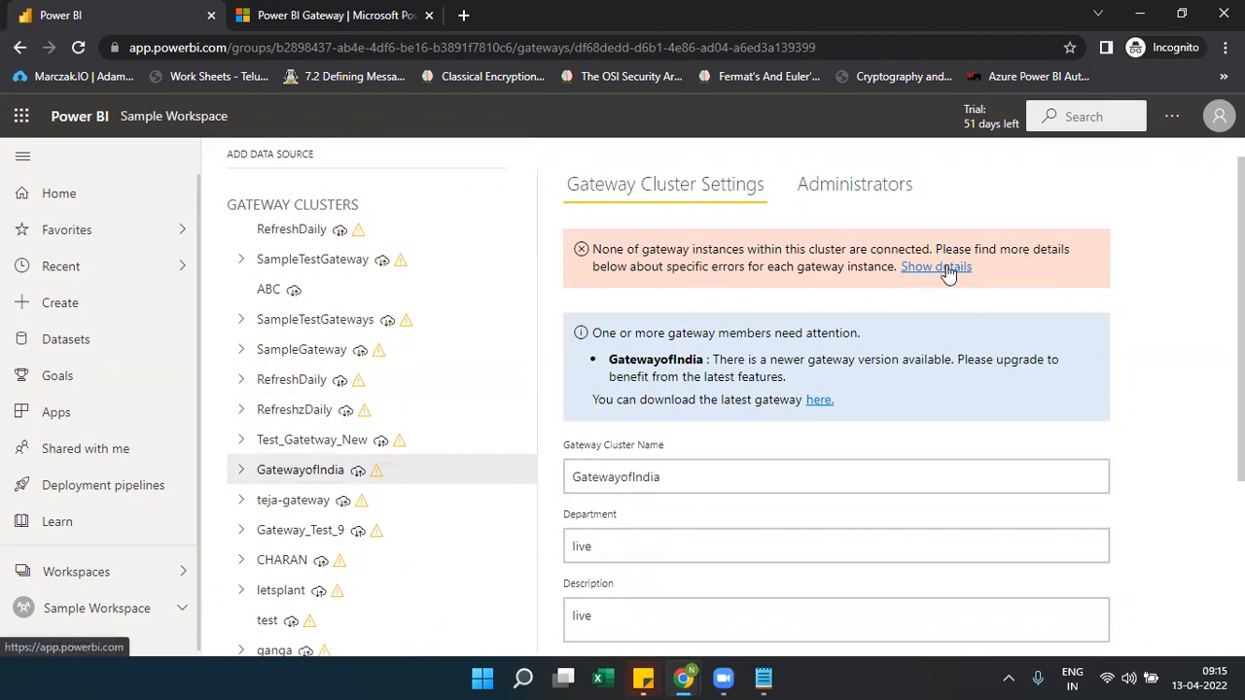
click(946, 270)
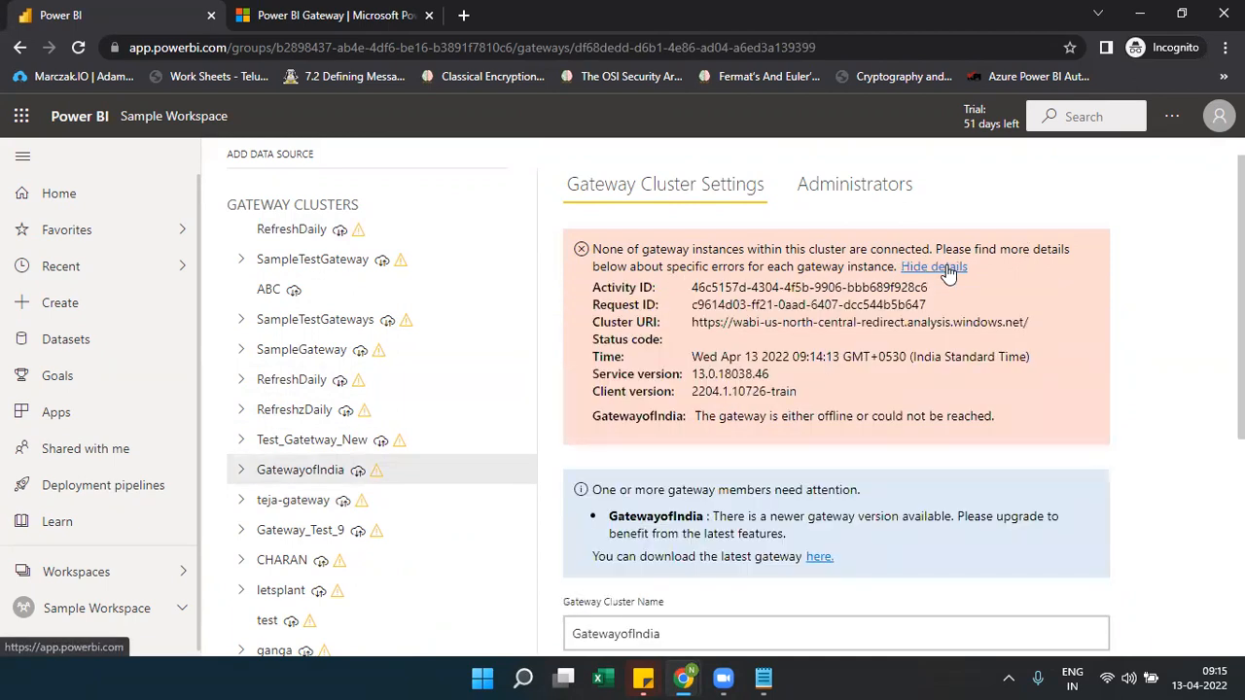
drag(994, 424, 696, 424)
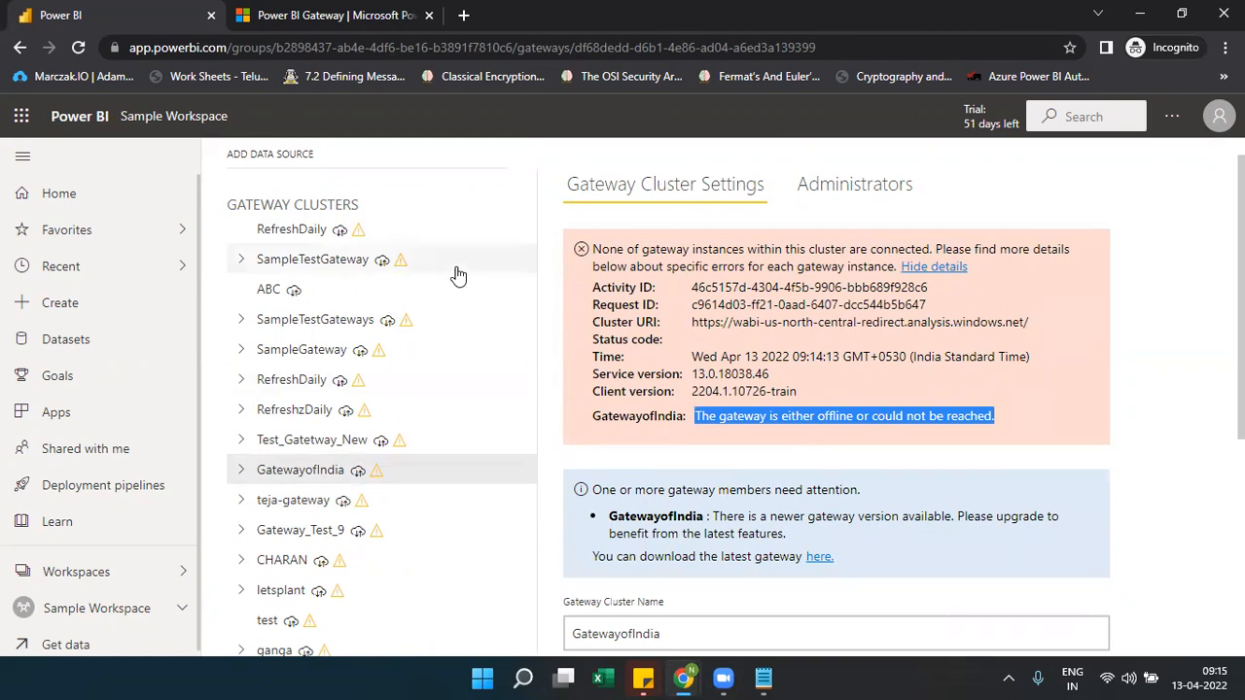
Bring up the SQLShack article at step 3 and its Manage Gateways screenshot
key(ctrl+Tab)
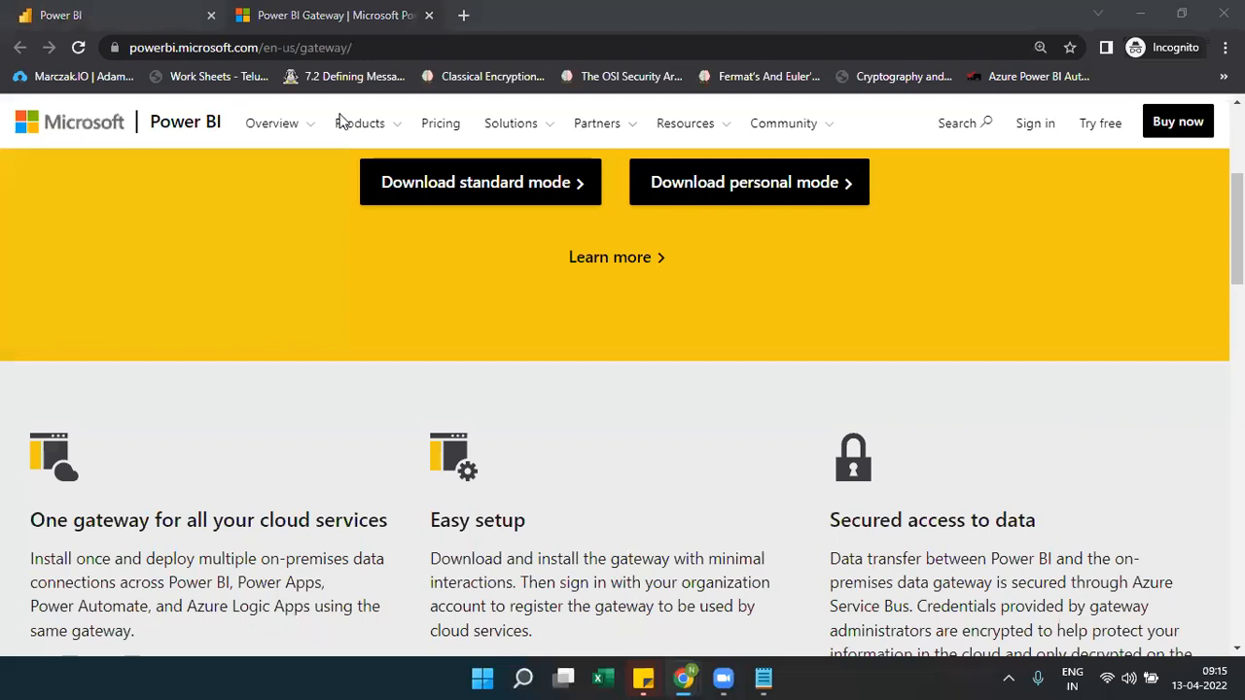
mouse_move(685, 678)
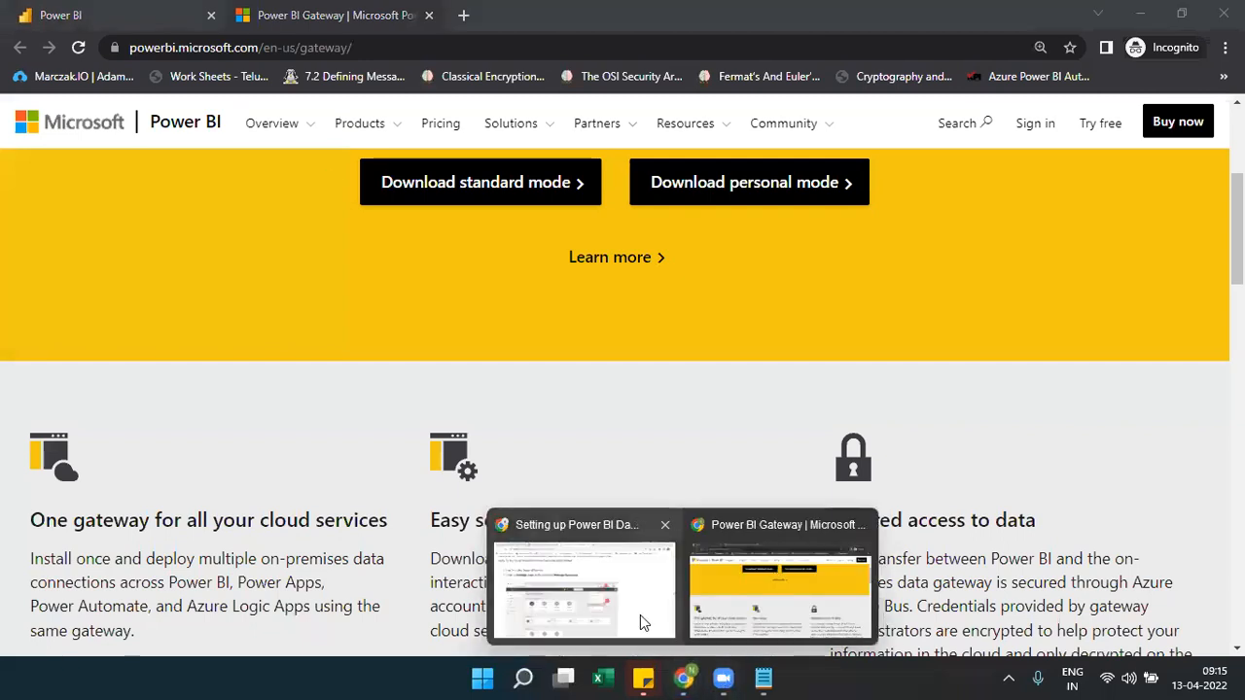
click(642, 623)
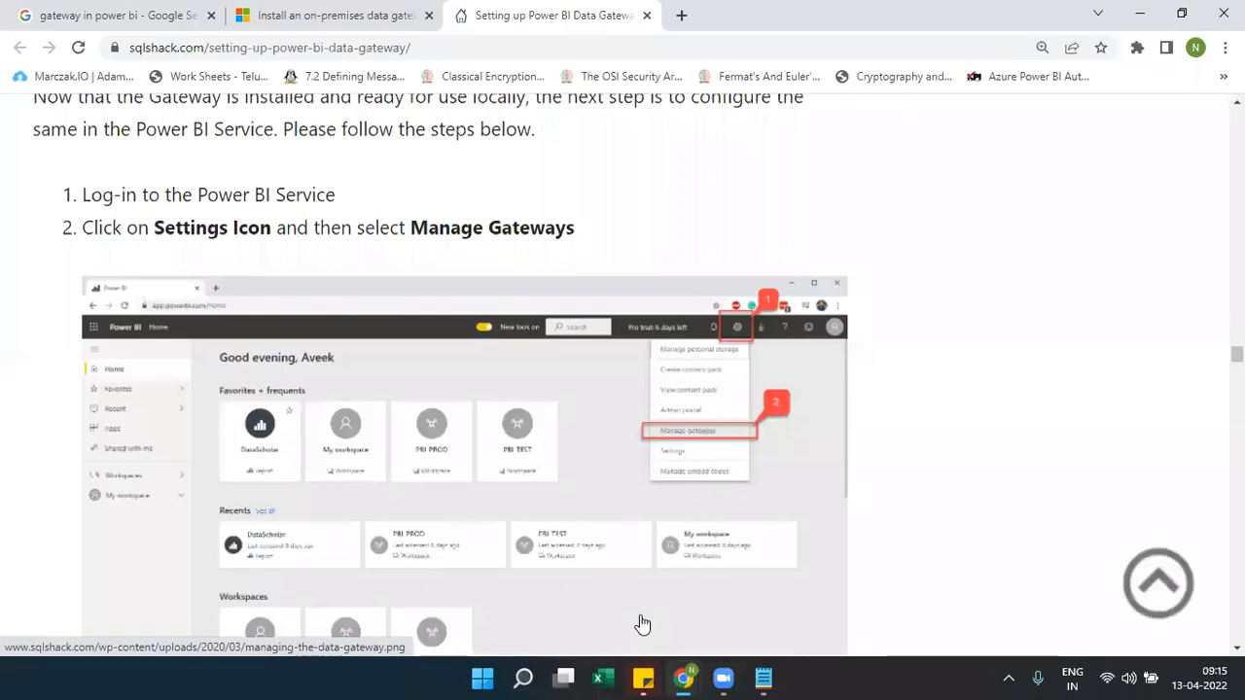
scroll(642, 623, up, 3)
scroll(642, 622, up, 6)
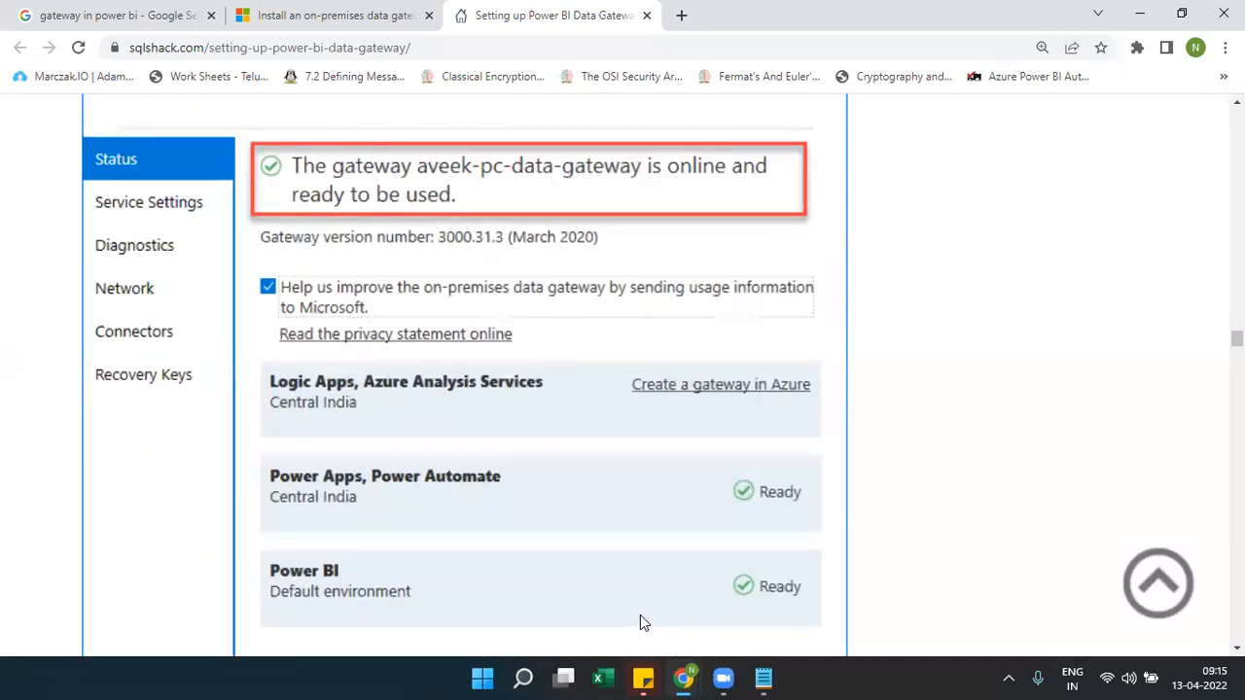
scroll(640, 614, down, 5)
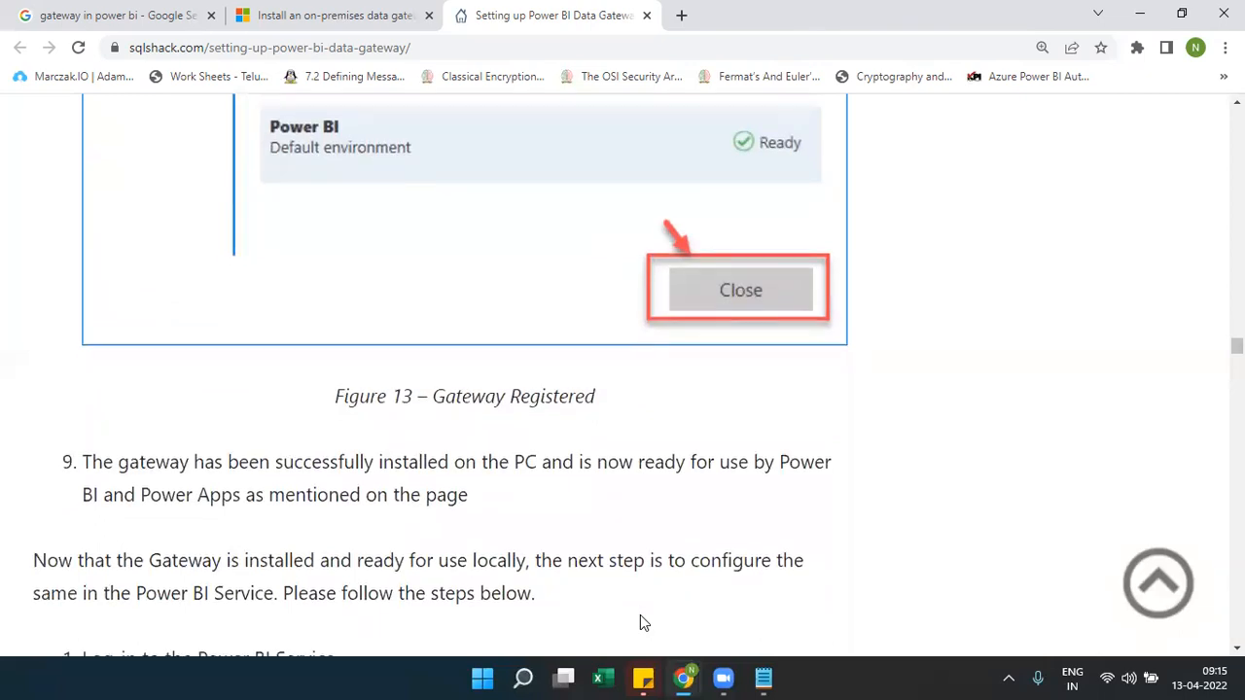
scroll(640, 616, down, 7)
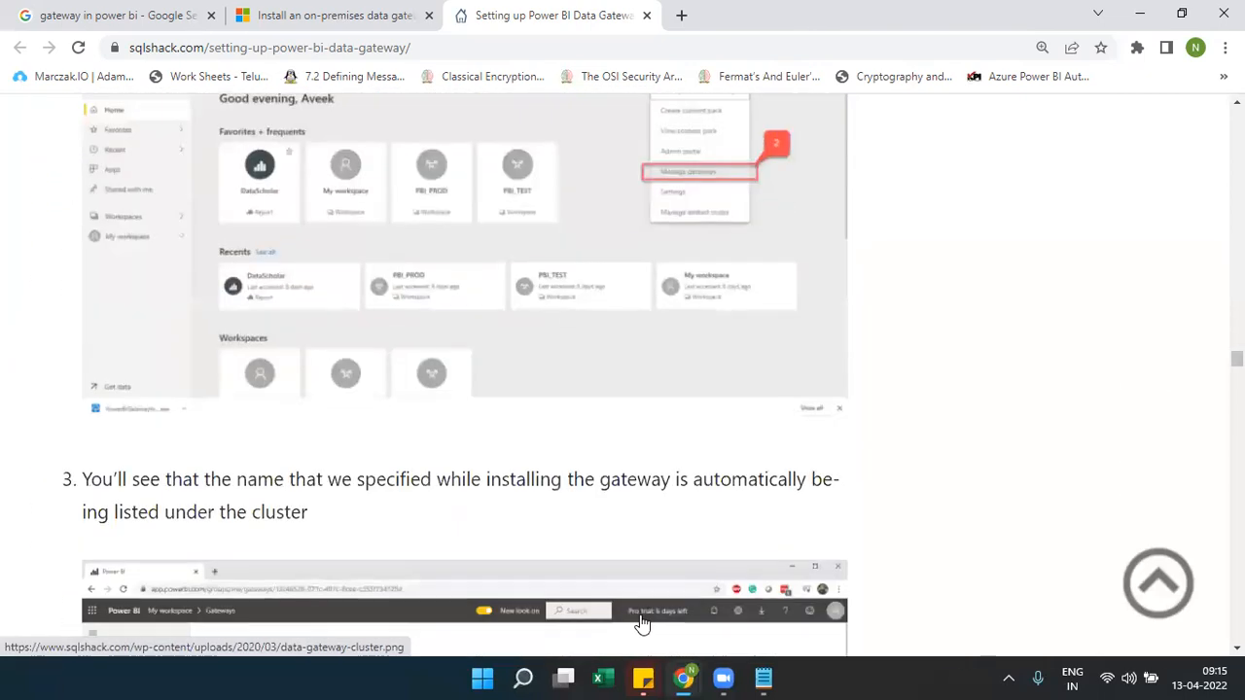
scroll(640, 623, up, 1)
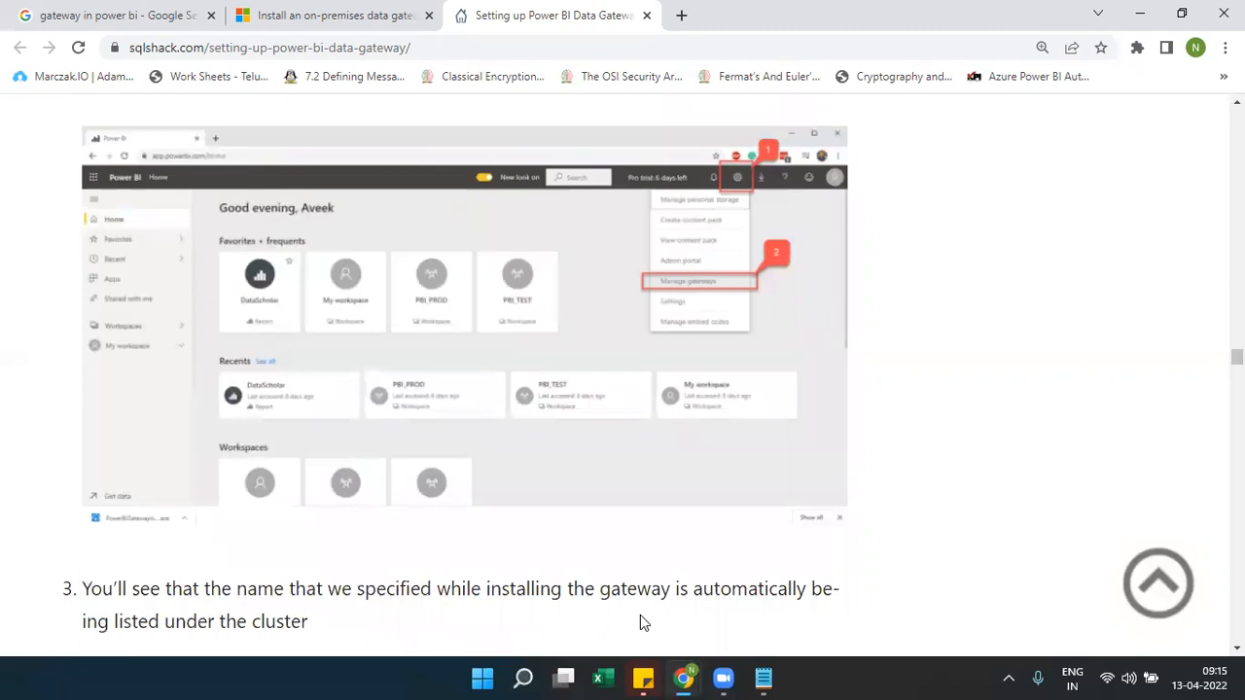
click(523, 678)
text(g)
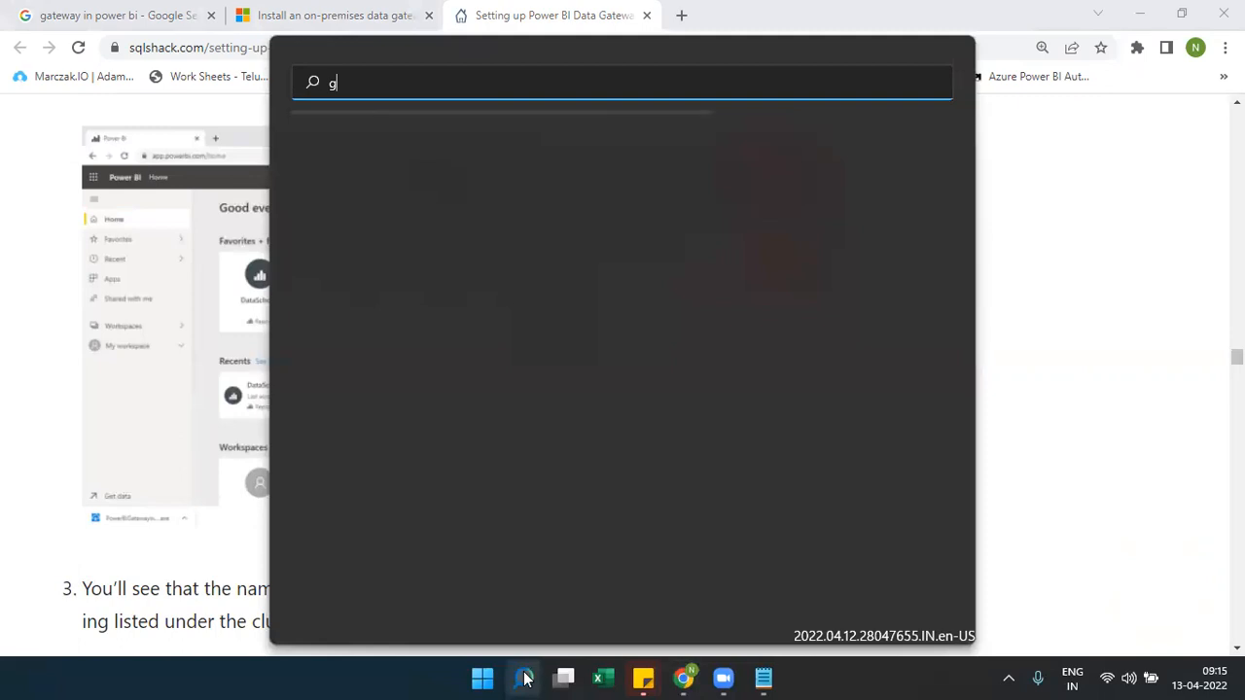
text(atewayInstall.exe)
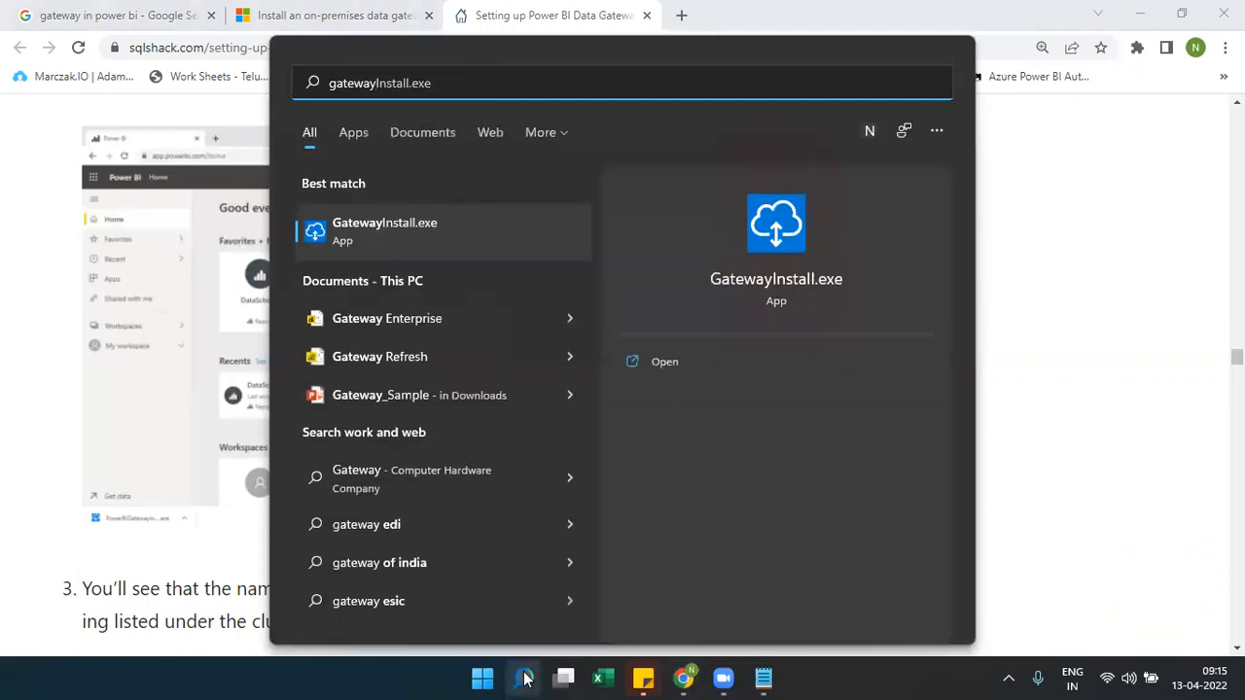
click(1103, 531)
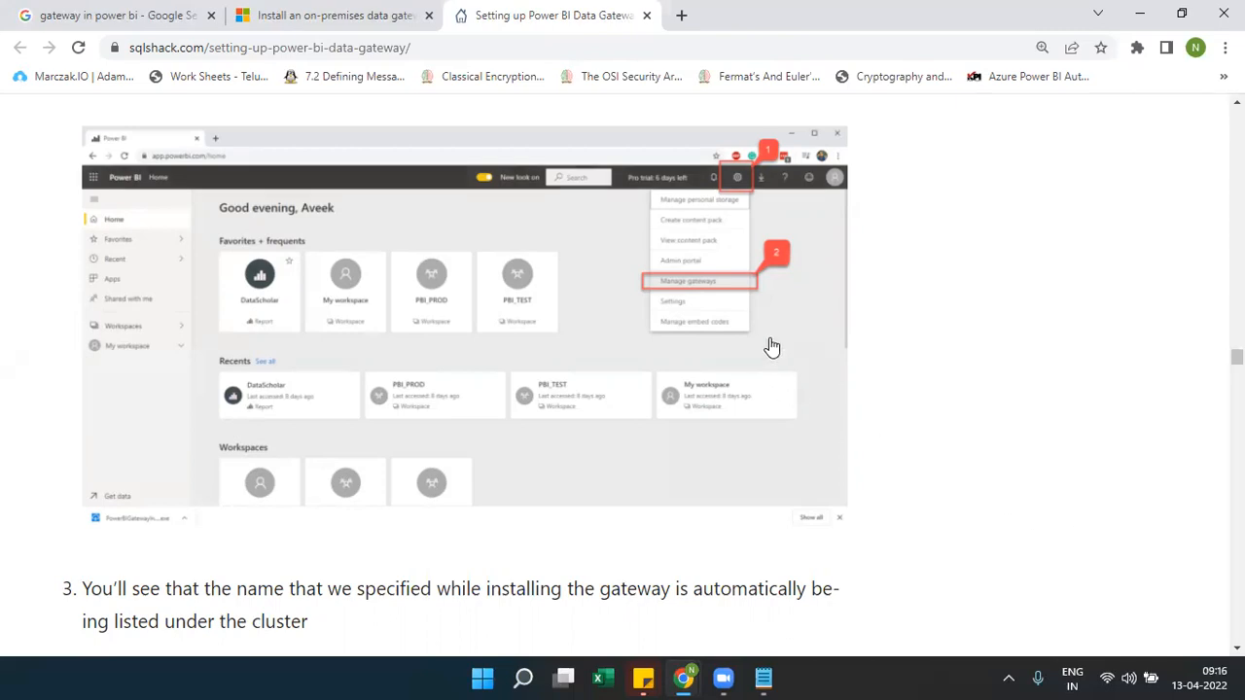
Read steps 4–5 of the SQLShack article on adding data sources, then preview the browser windows
scroll(963, 431, down, 6)
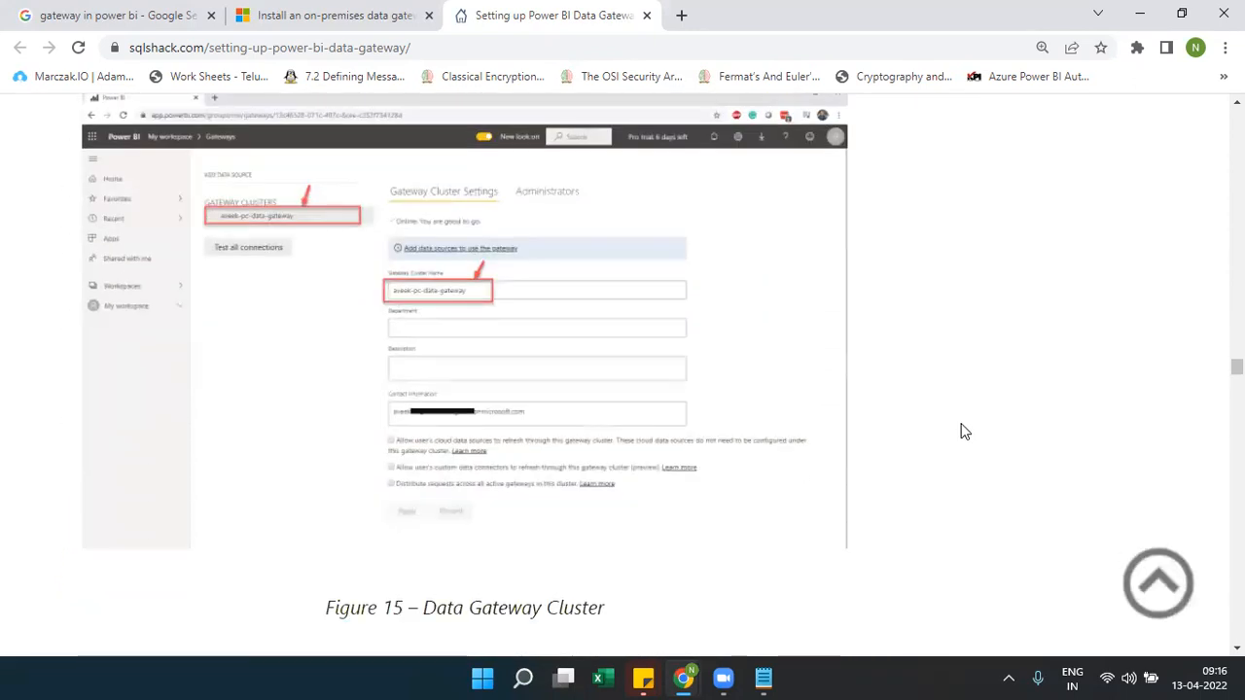
mouse_move(693, 678)
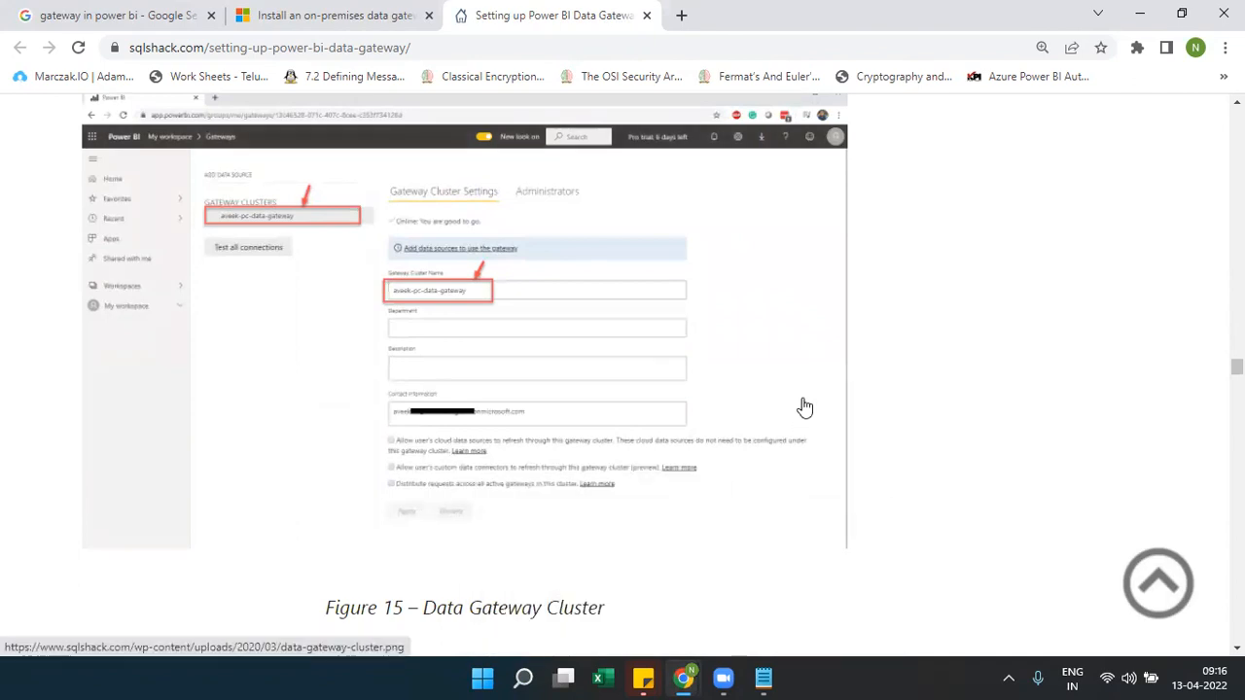
scroll(804, 407, down, 5)
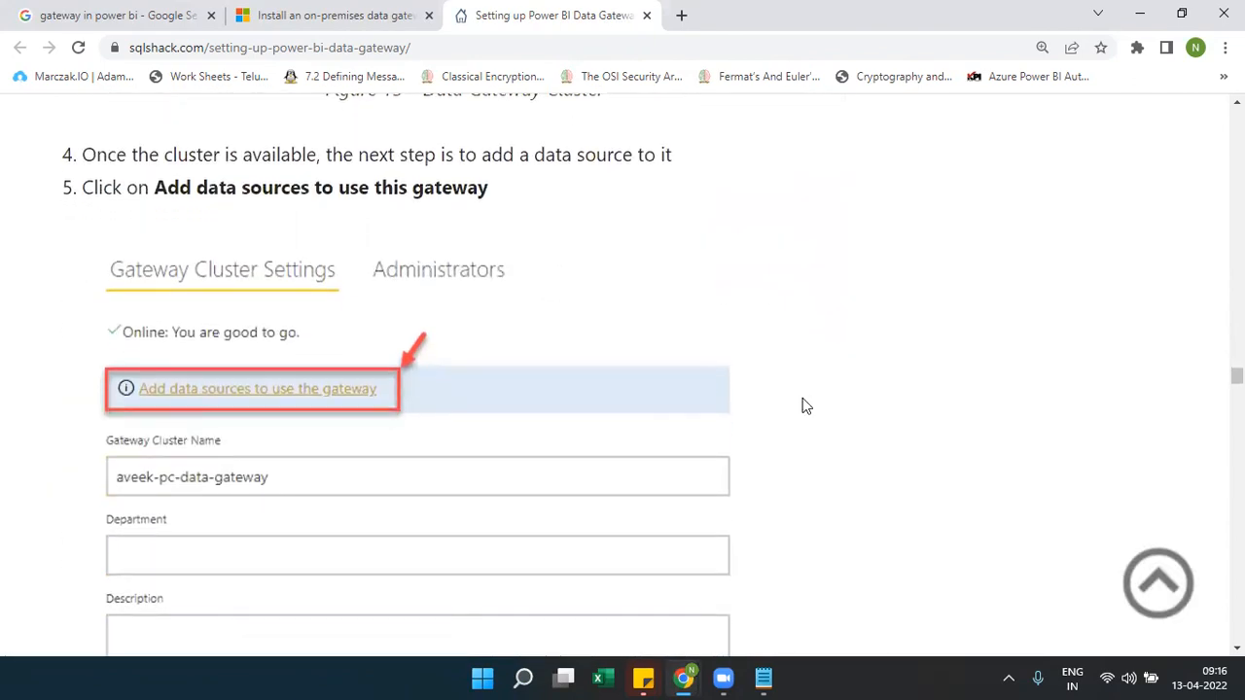
click(681, 678)
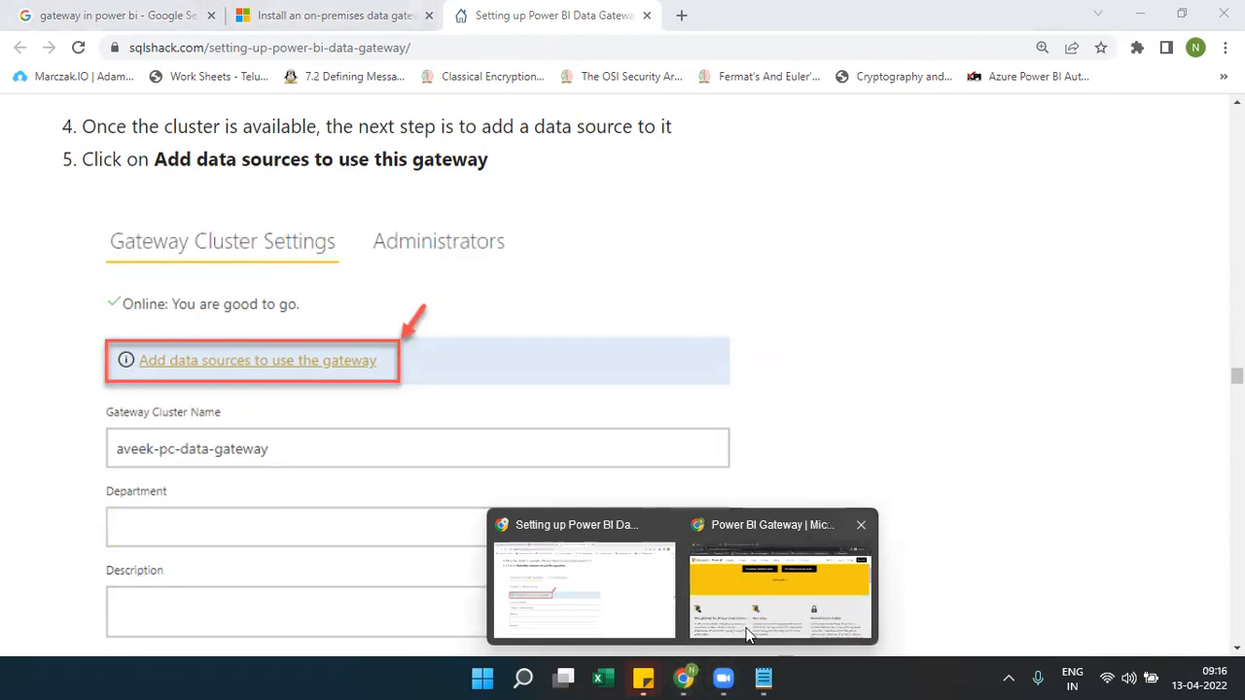
Return to the Power BI gateway cluster settings, then bring the Notepad notes forward
click(804, 603)
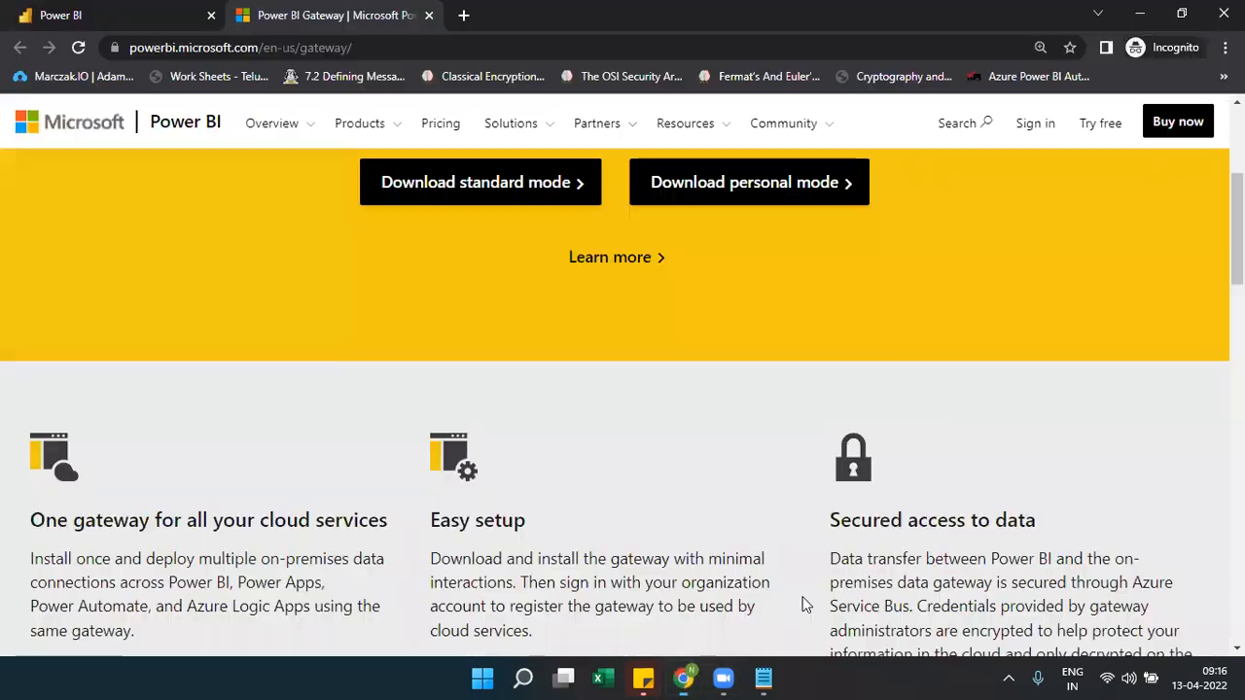
click(165, 31)
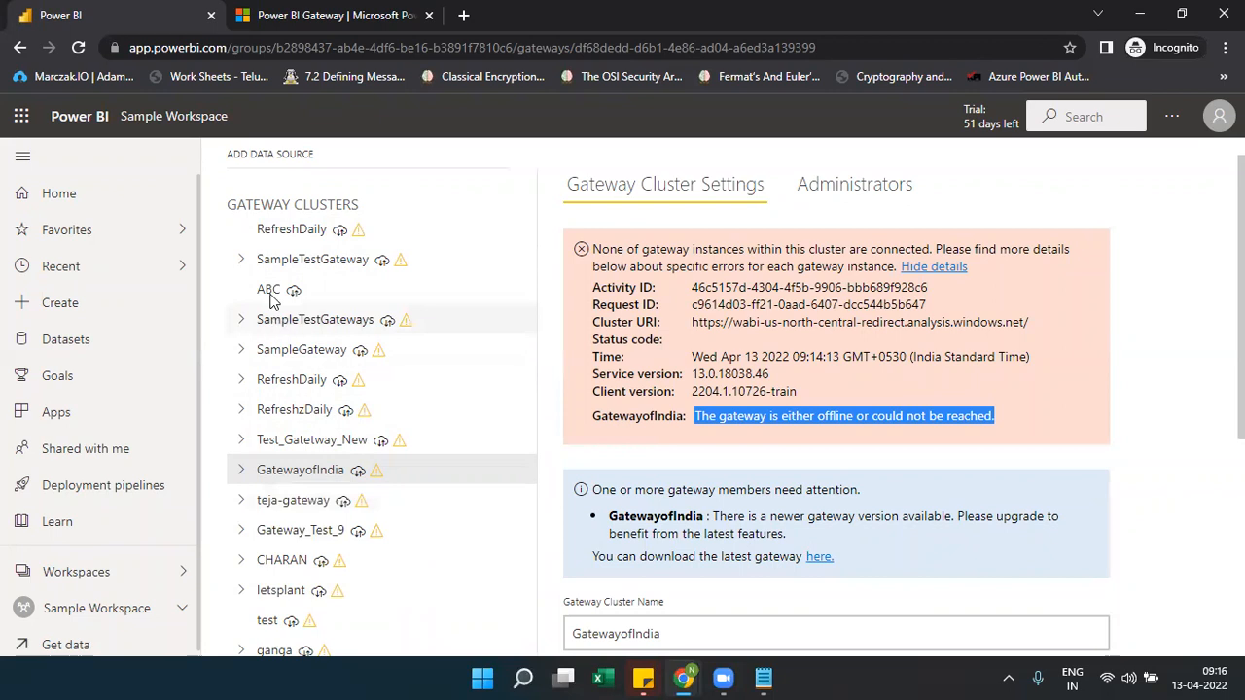
click(763, 678)
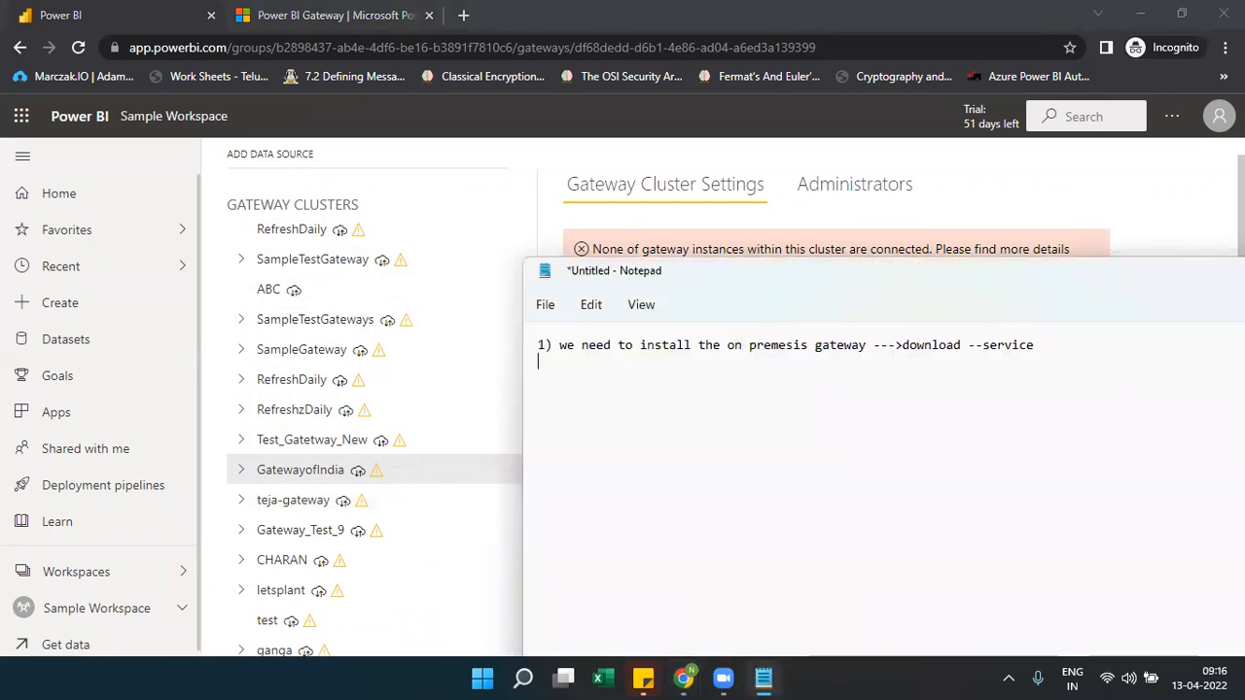
Note that Manage Gateways must show the gateway online, and report data sources get added to the configured gateway
text(2))
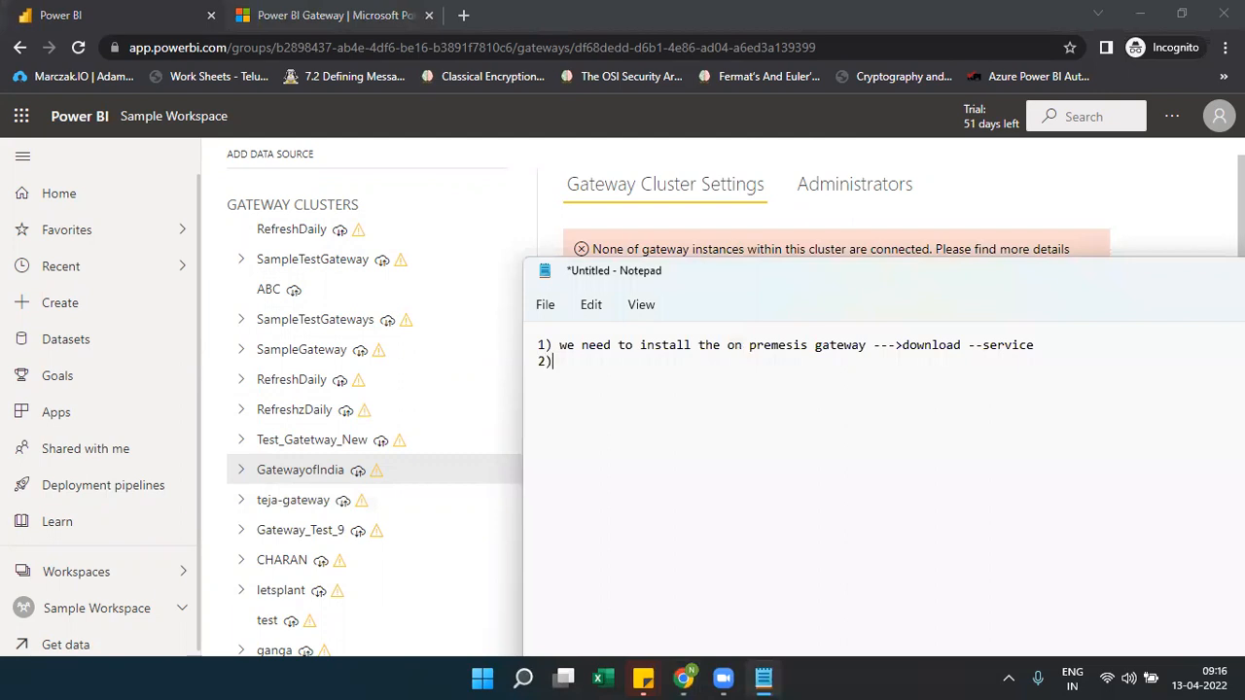
text( Manage Gateways to see)
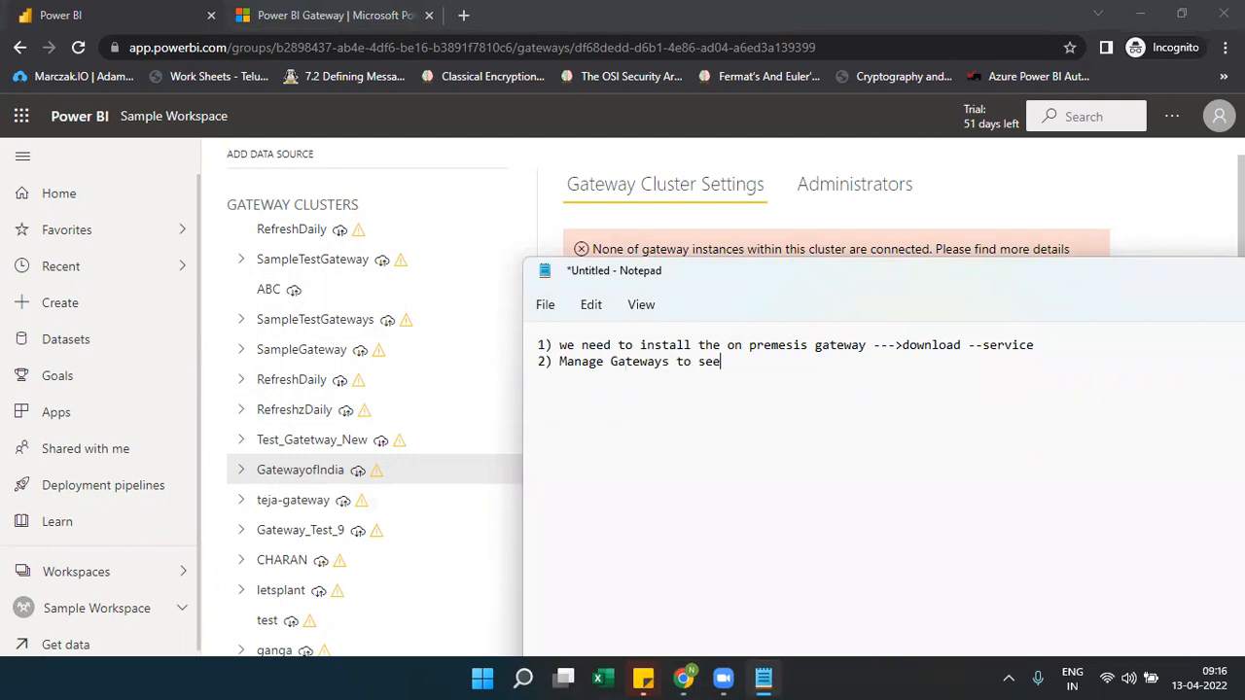
text( the gateway is online)
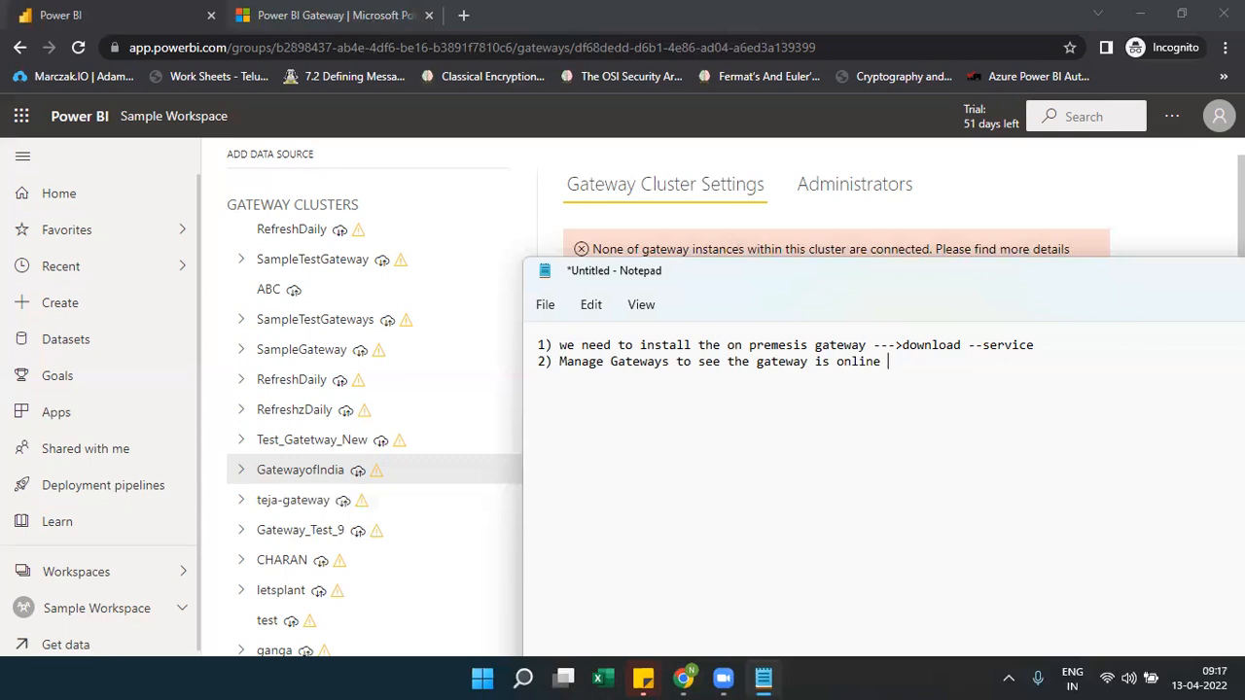
text(--> se)
key(BackSpace)
key(BackSpace)
text(we need to see with gateway name )
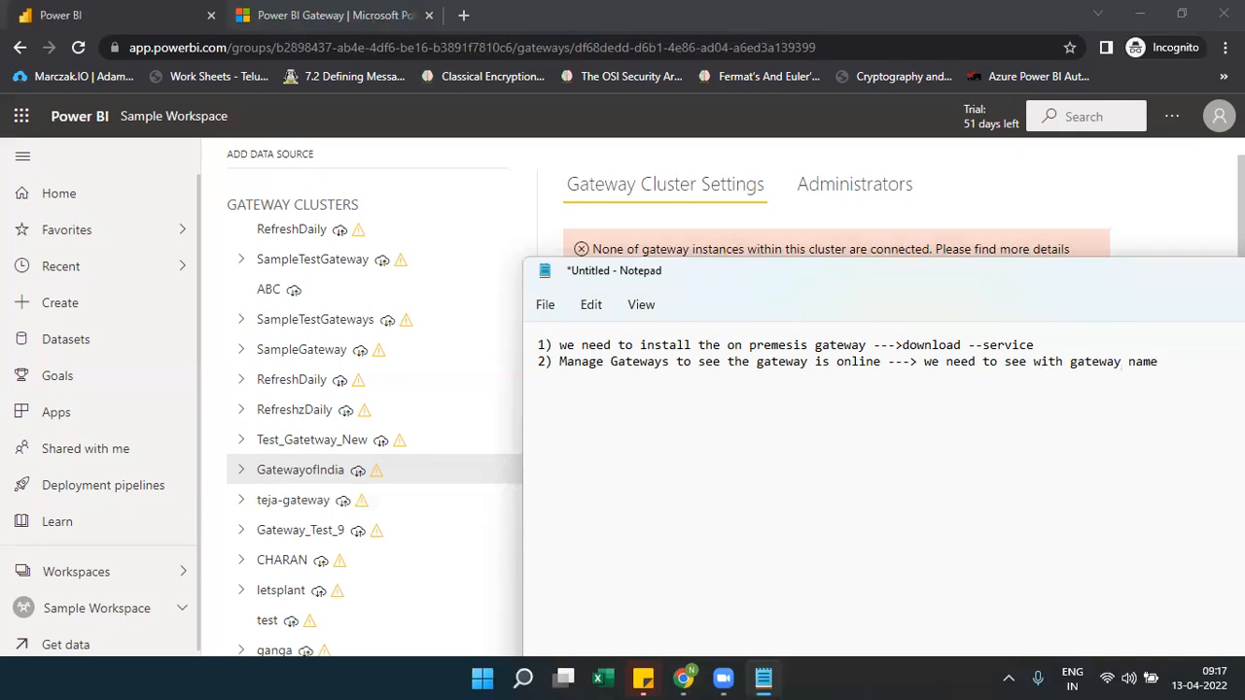
text(2) Add datasources which a)
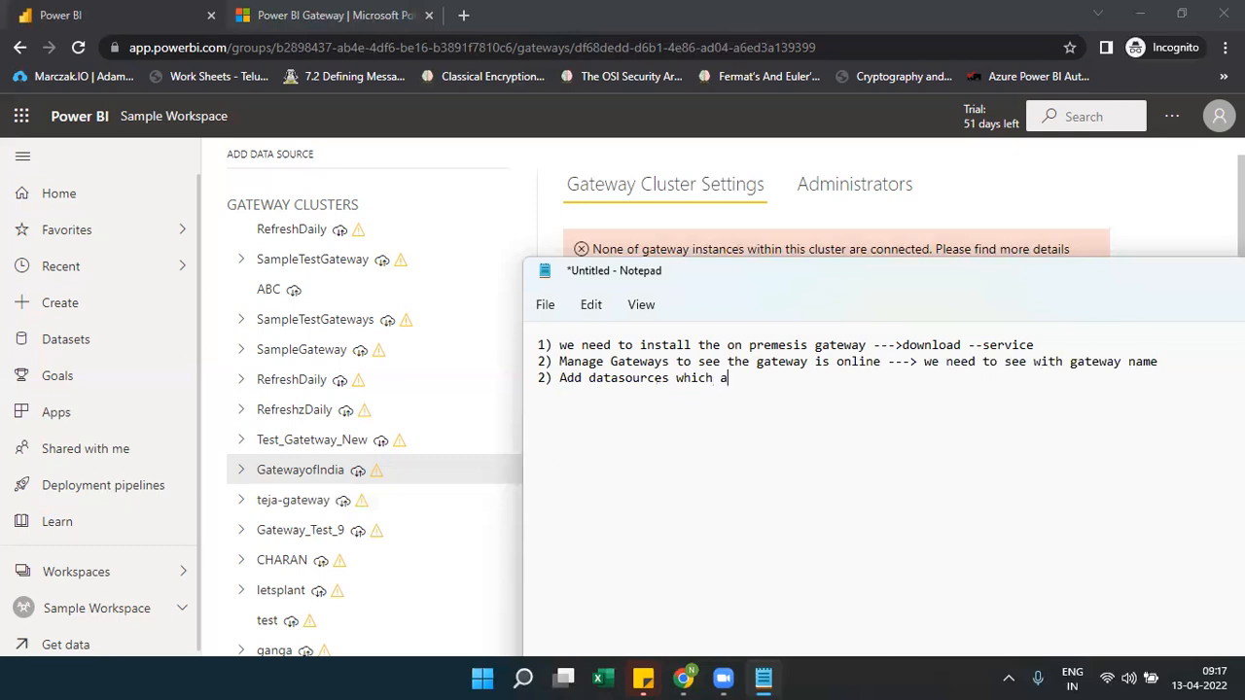
text(re used in report to which you)
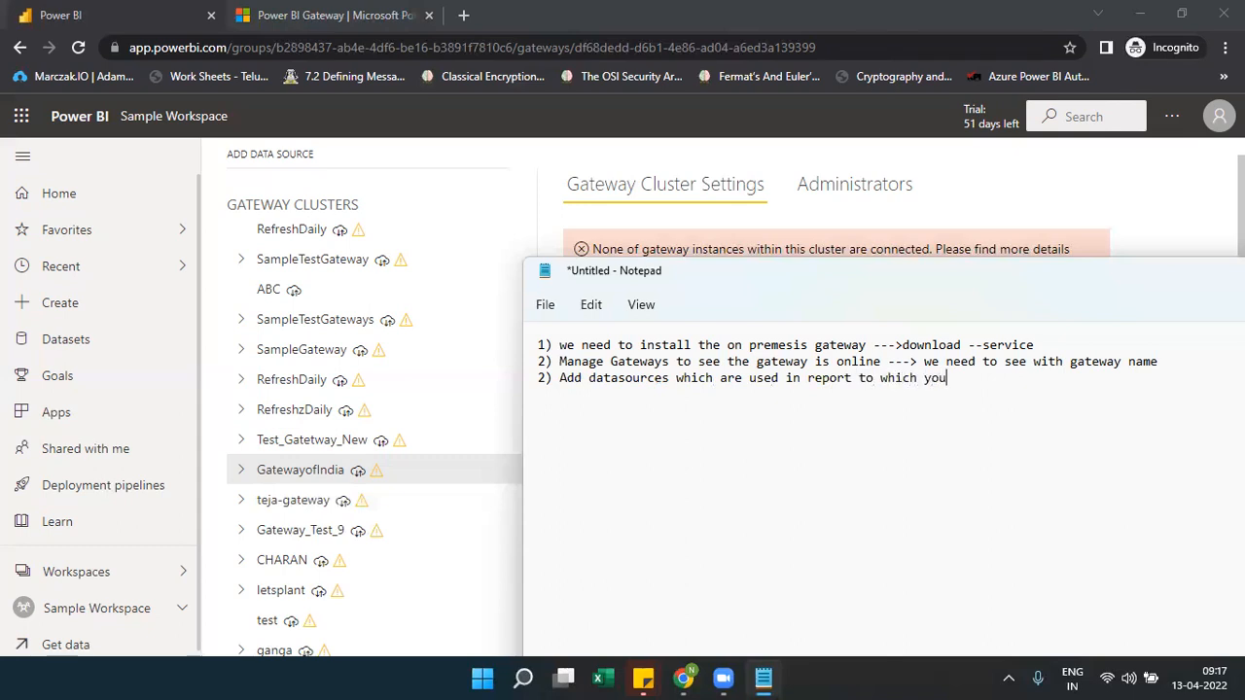
text(r gaway)
key(BackSpace)
key(BackSpace)
key(BackSpace)
key(BackSpace)
text(teway is getting conf)
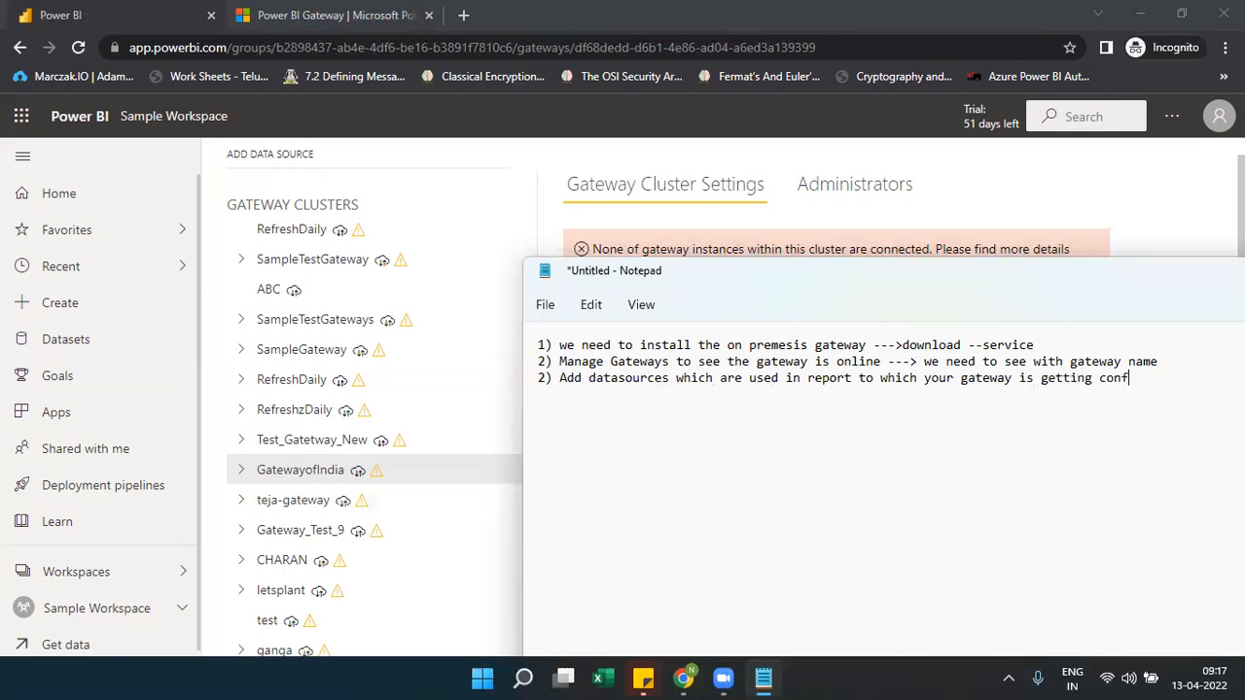
text(igured)
key(Return)
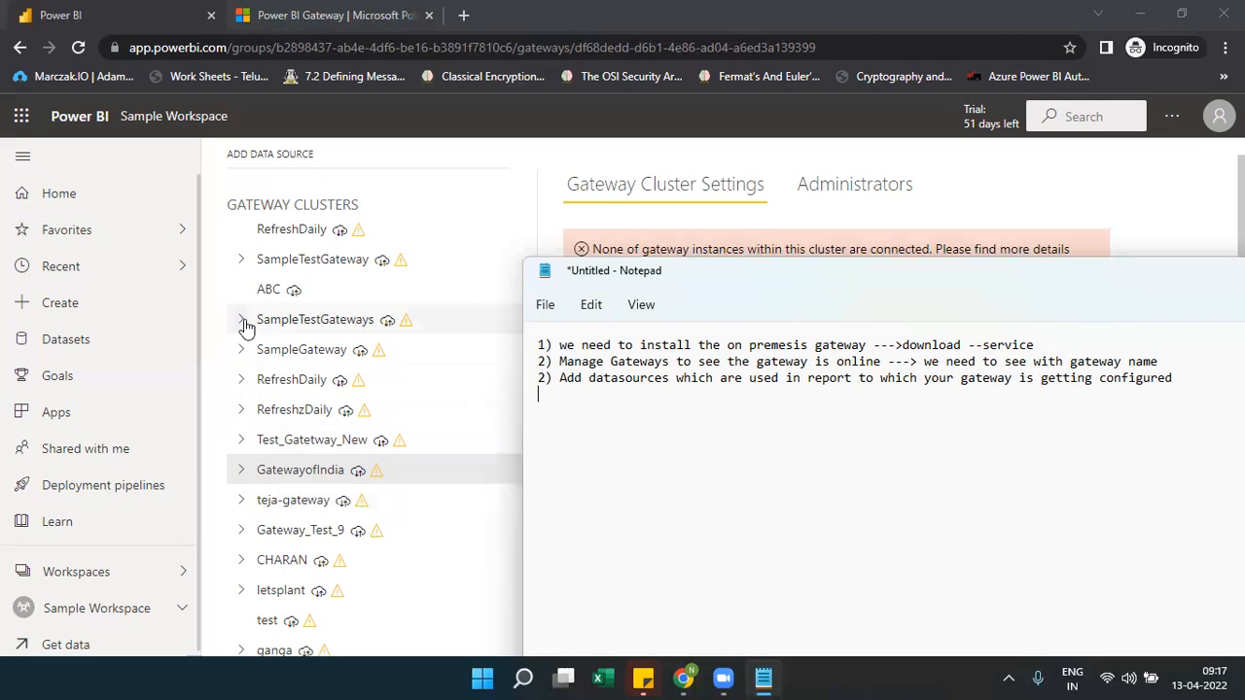
Expand SampleTestGateways and check the ABC cluster's "Online: You are good to go" status
click(243, 322)
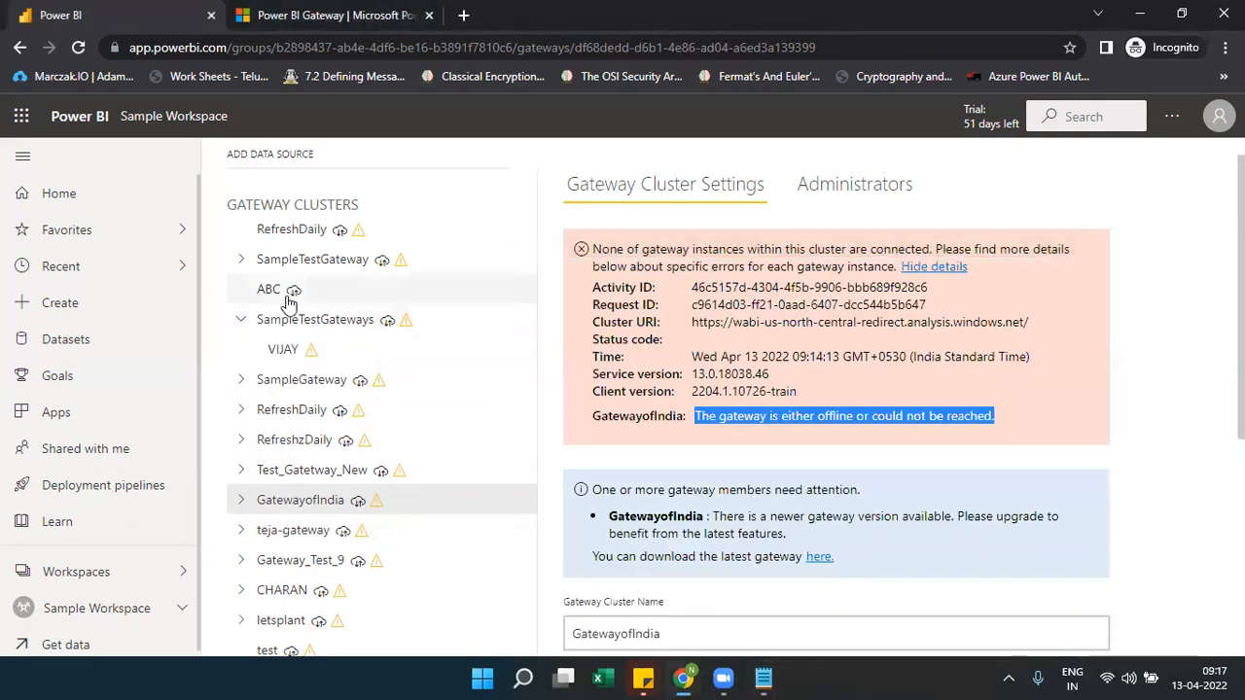
click(287, 298)
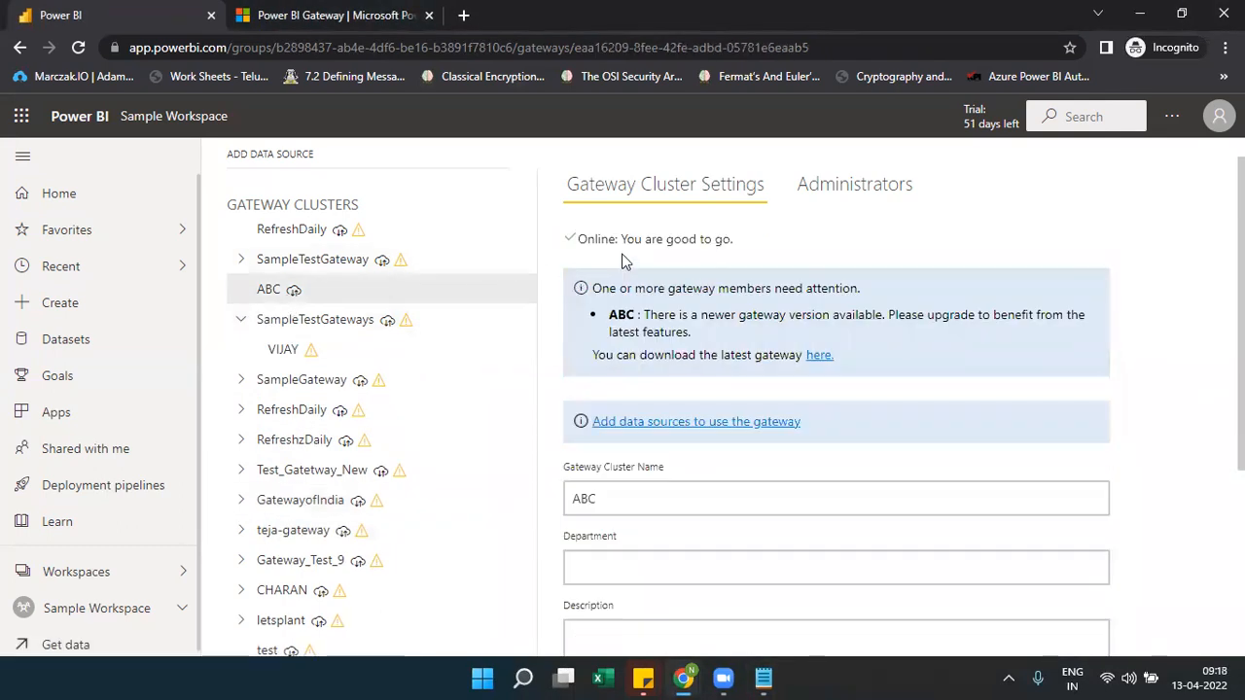
triple_click(570, 242)
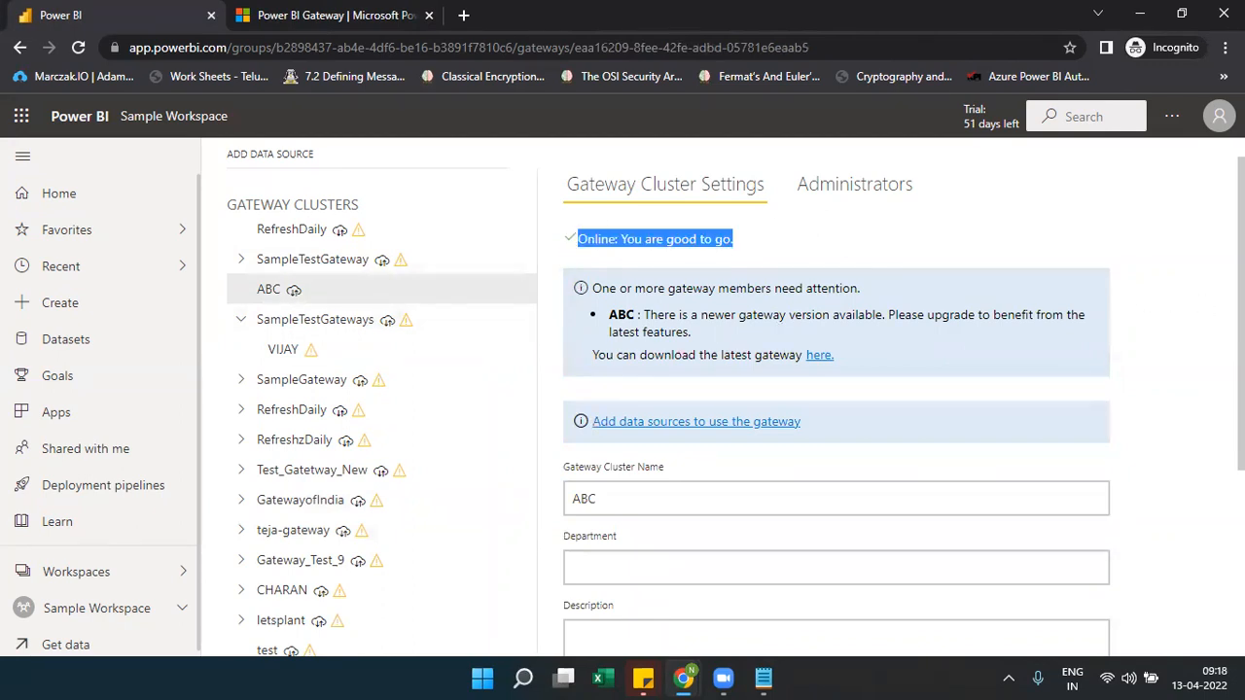
scroll(837, 389, down, 3)
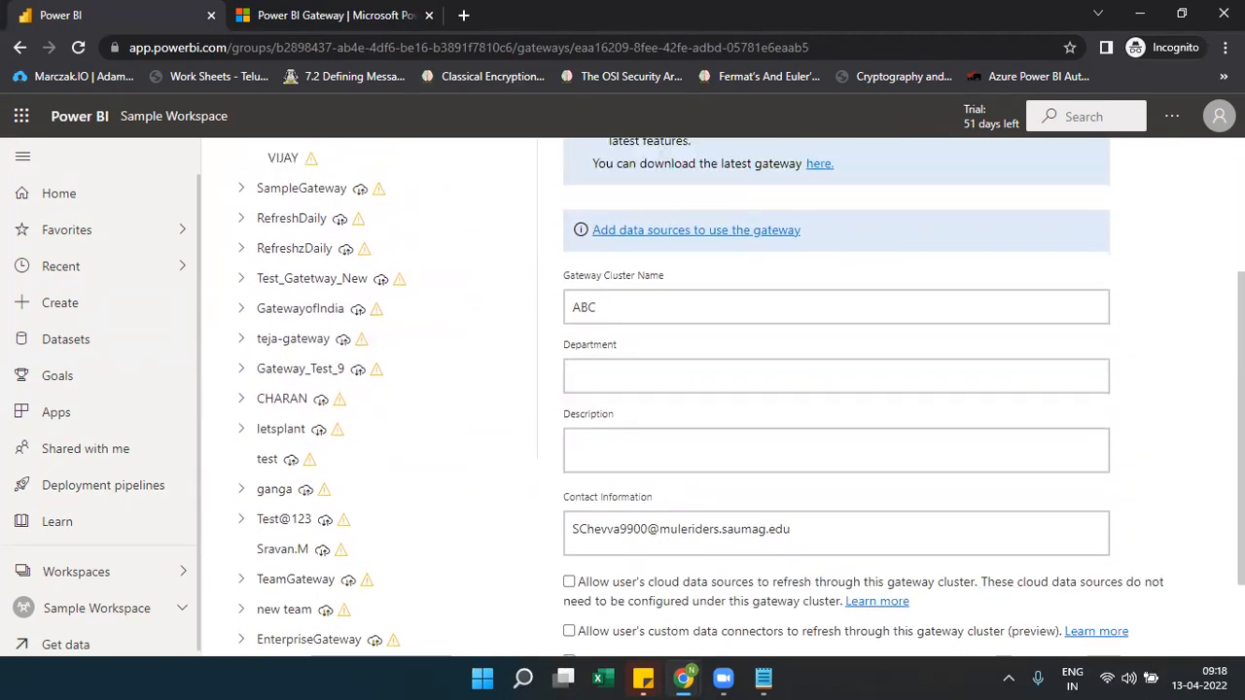
scroll(836, 389, up, 2)
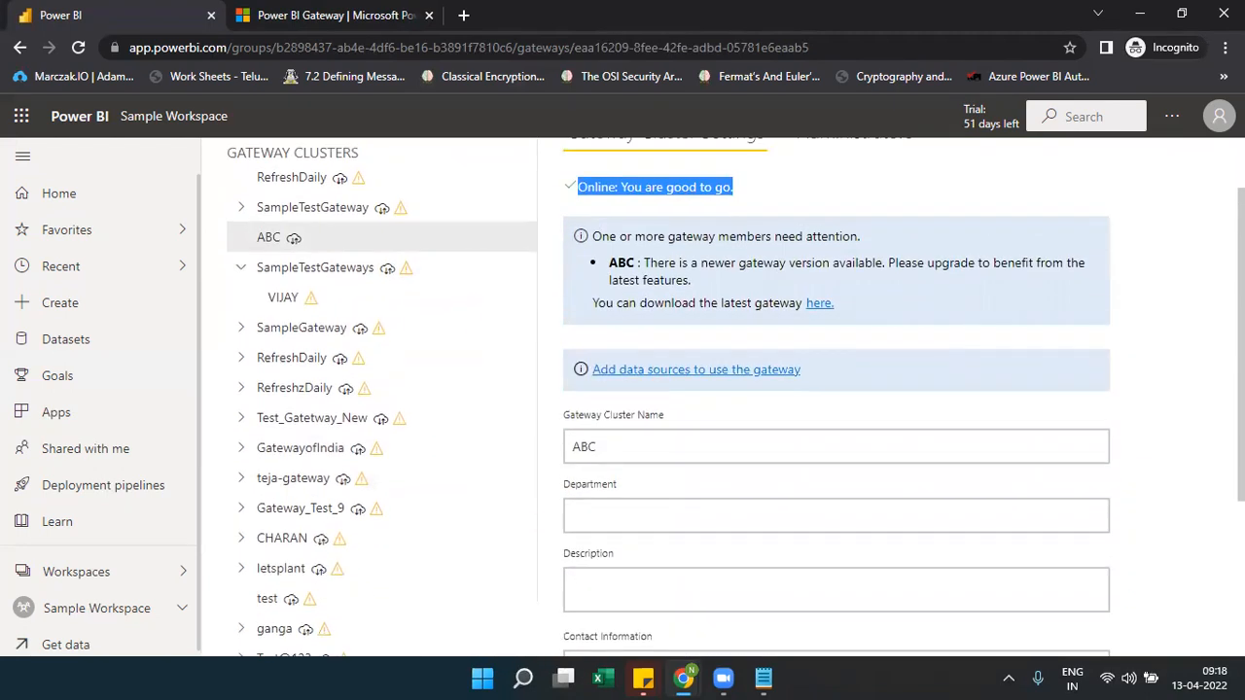
scroll(837, 390, up, 1)
Open the Adv data source under SampleGateway, showing AdventureWorksDW2012 unable to connect
click(305, 386)
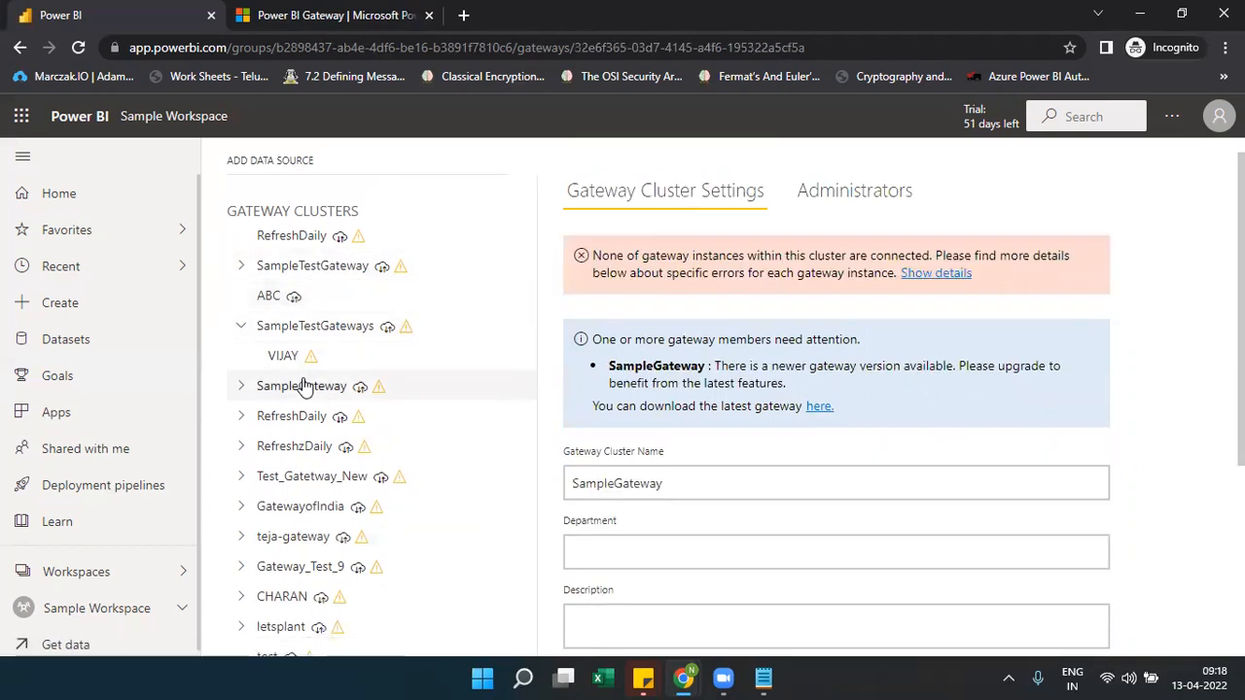
click(239, 388)
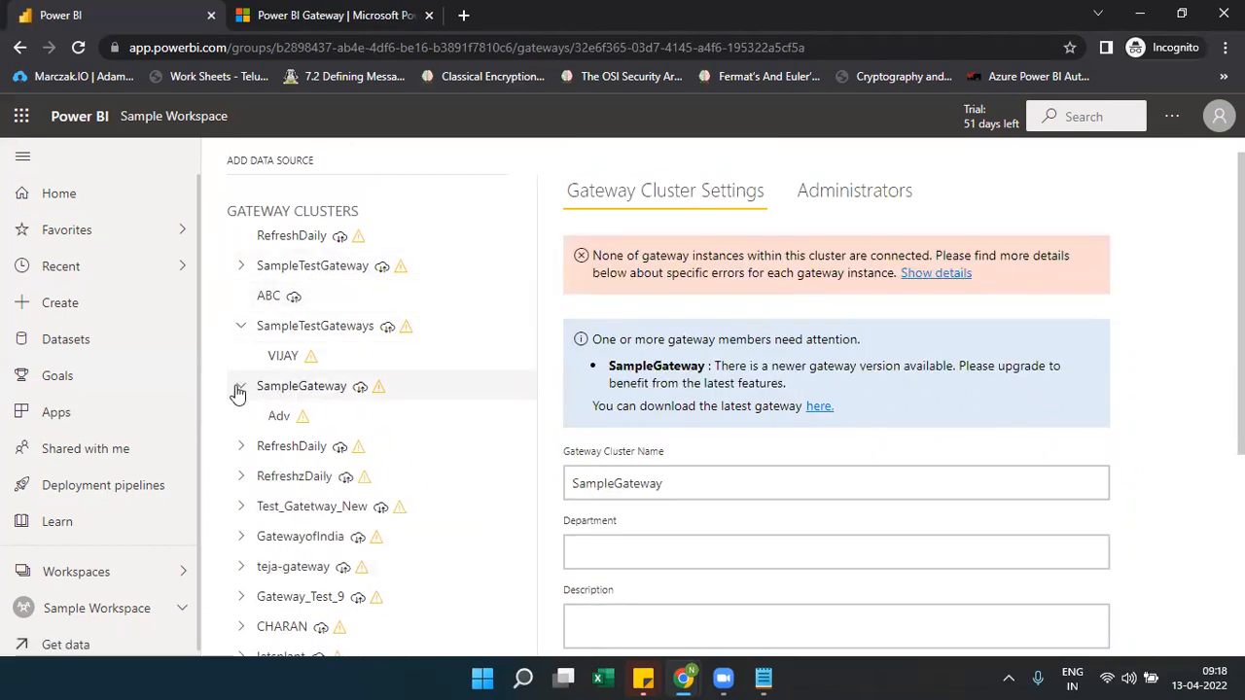
click(280, 420)
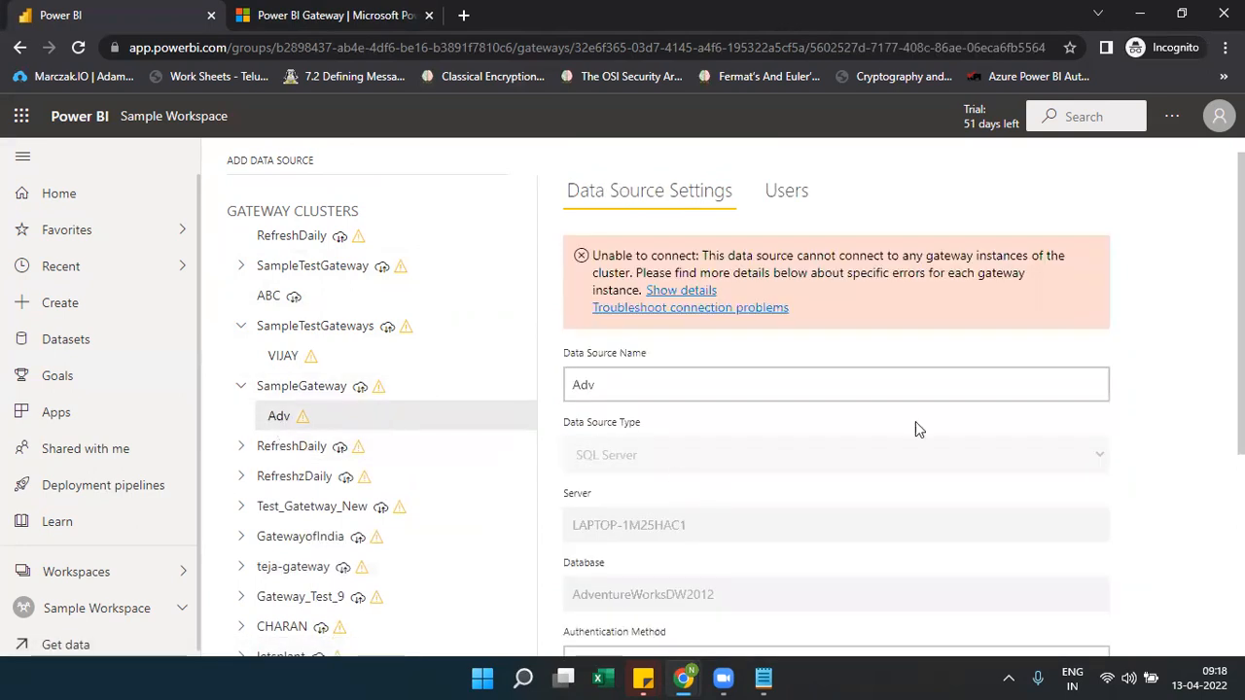
Expand RefreshDaily and view the VIJAY, Adv and DESKTOP-C98G40U\SQLEXPRESS data source settings
scroll(739, 389, down, 3)
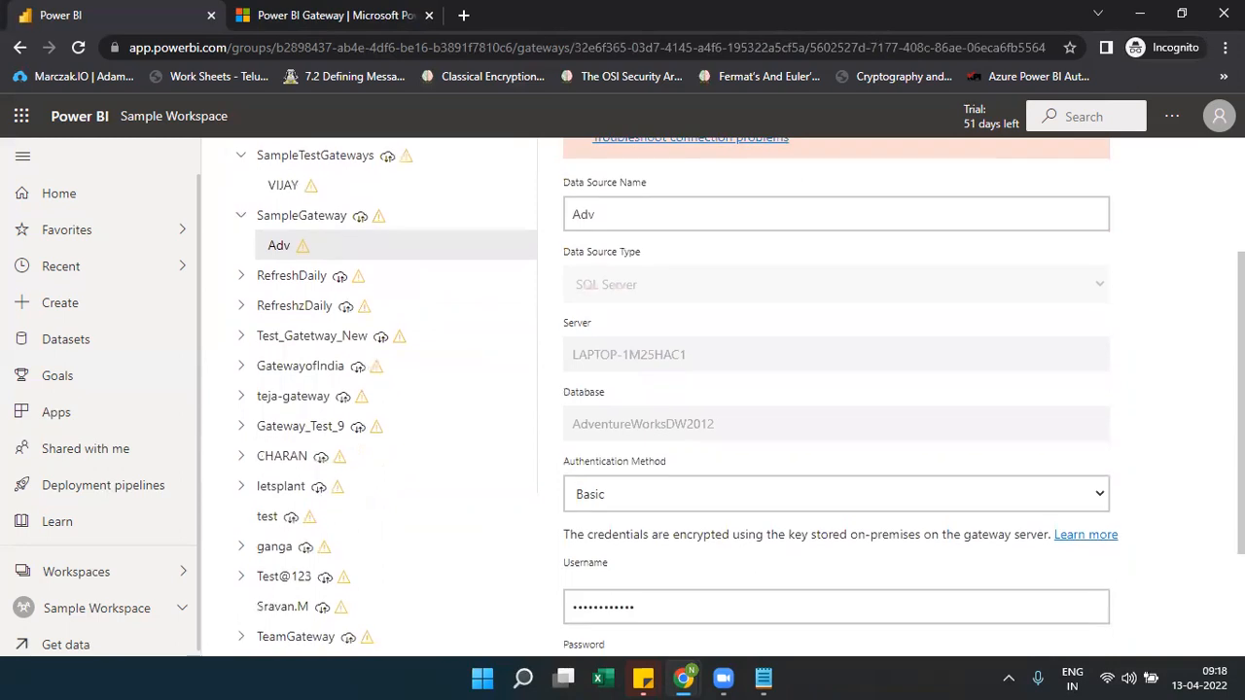
scroll(739, 389, up, 4)
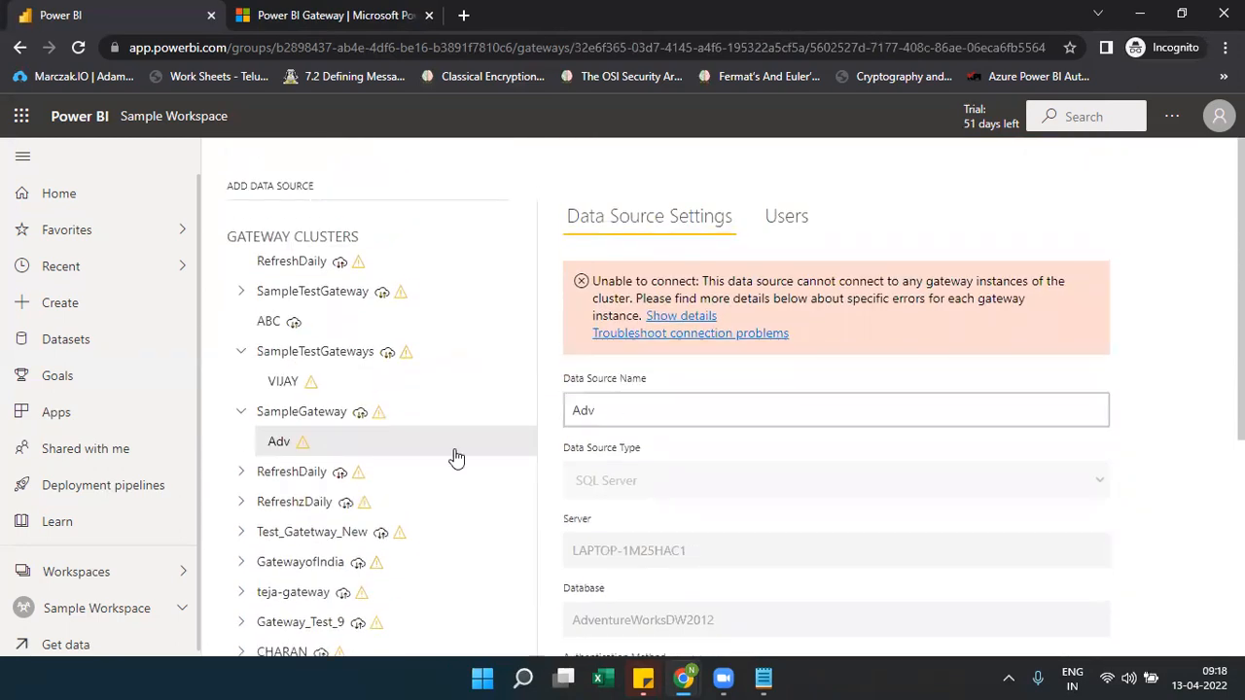
click(239, 476)
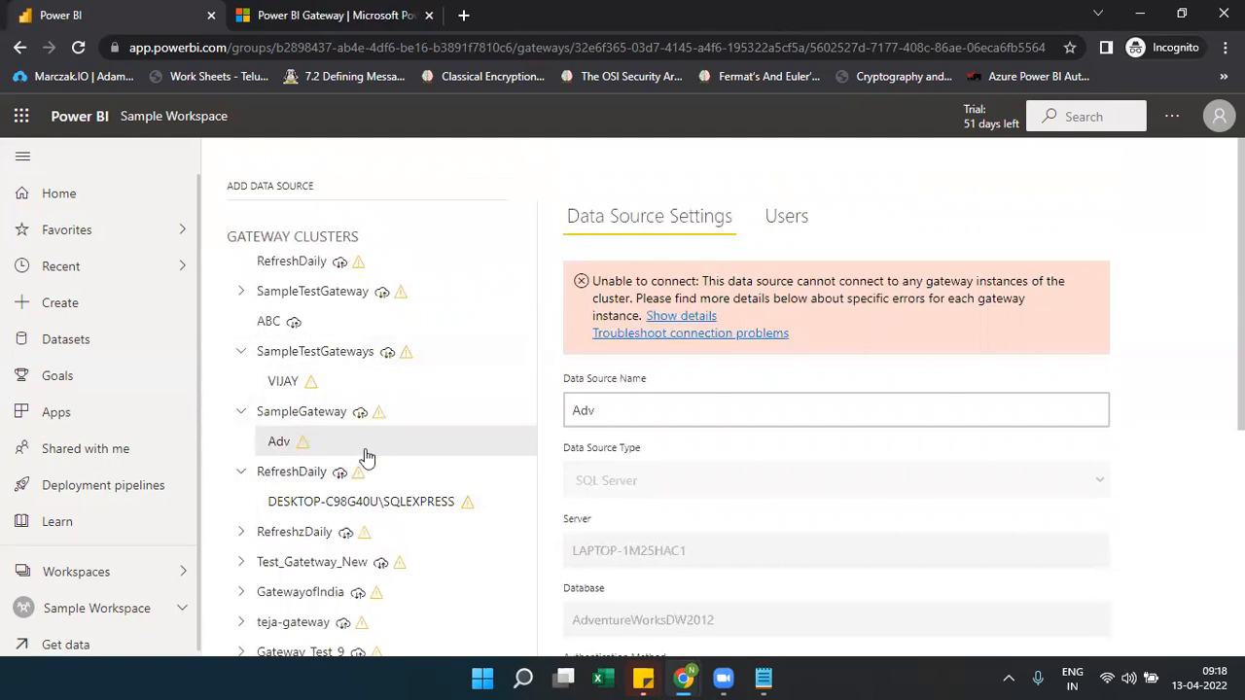
click(292, 389)
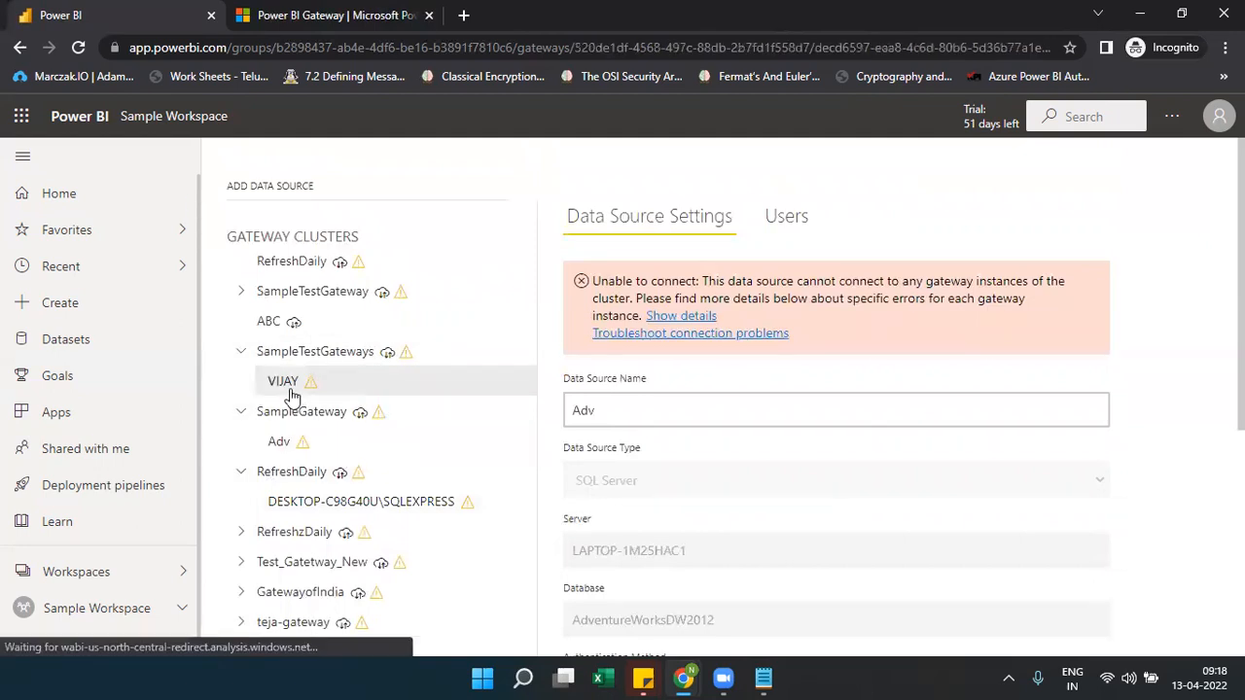
click(292, 441)
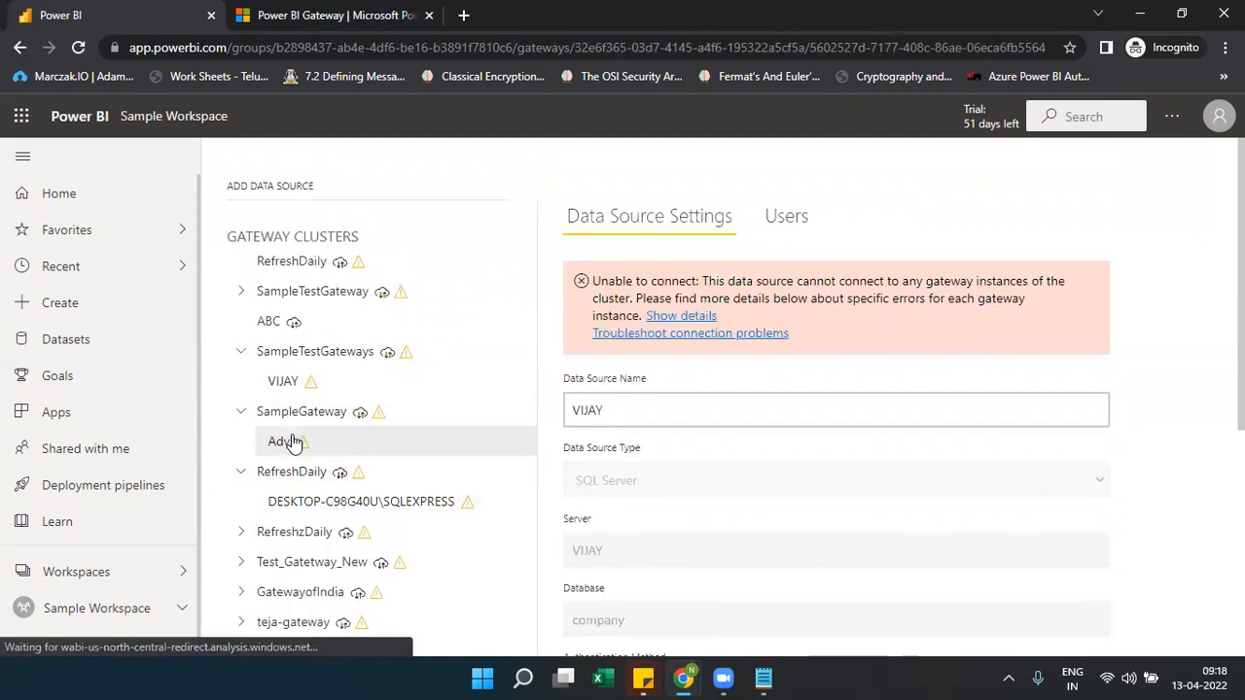
click(311, 500)
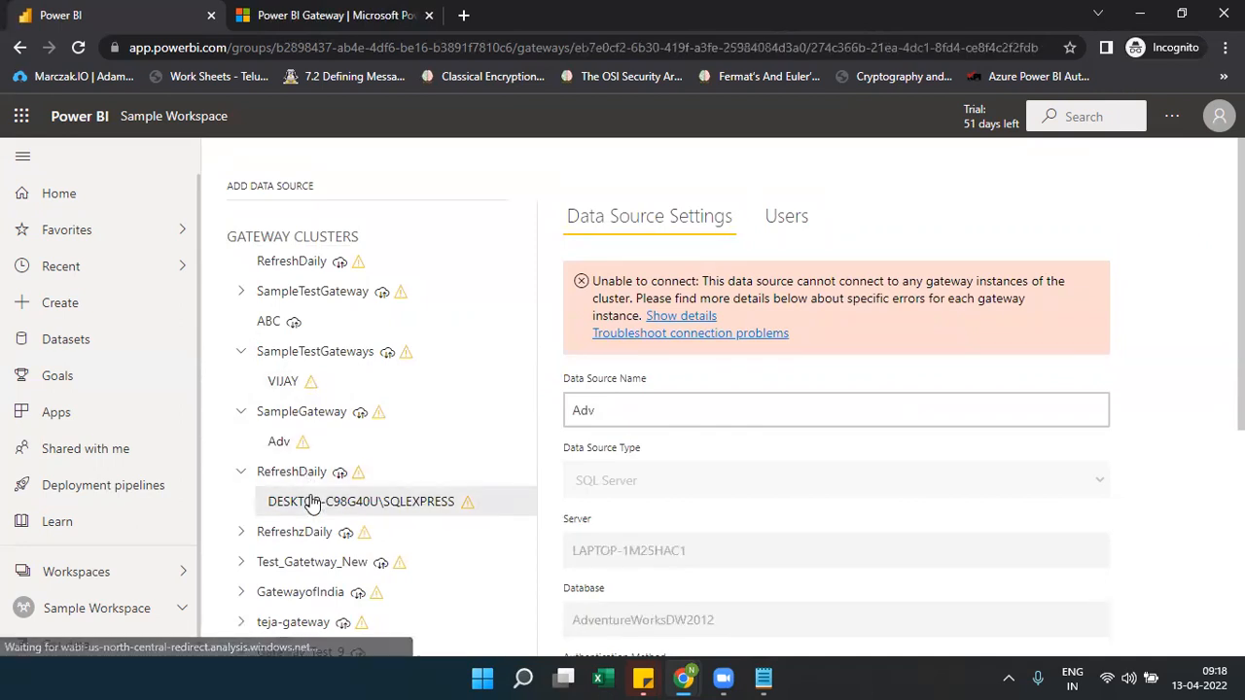
Launch Power BI Desktop from Windows Search and dismiss its start screen to reach a blank report
click(523, 678)
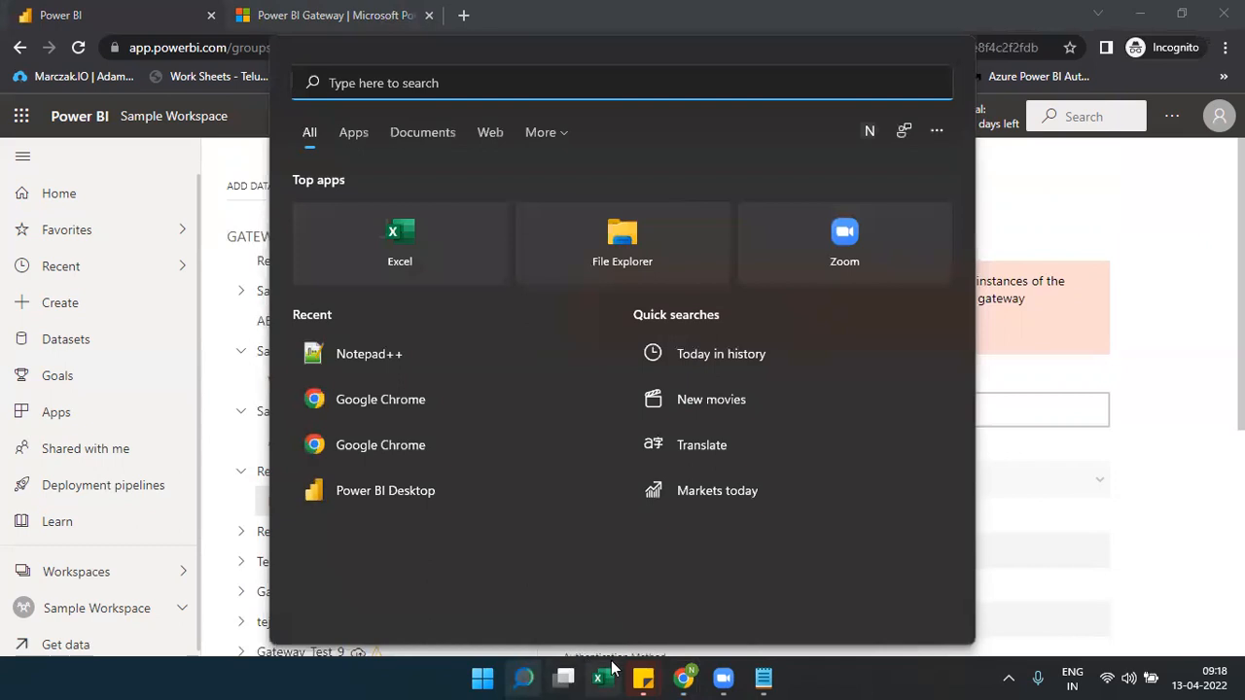
click(409, 498)
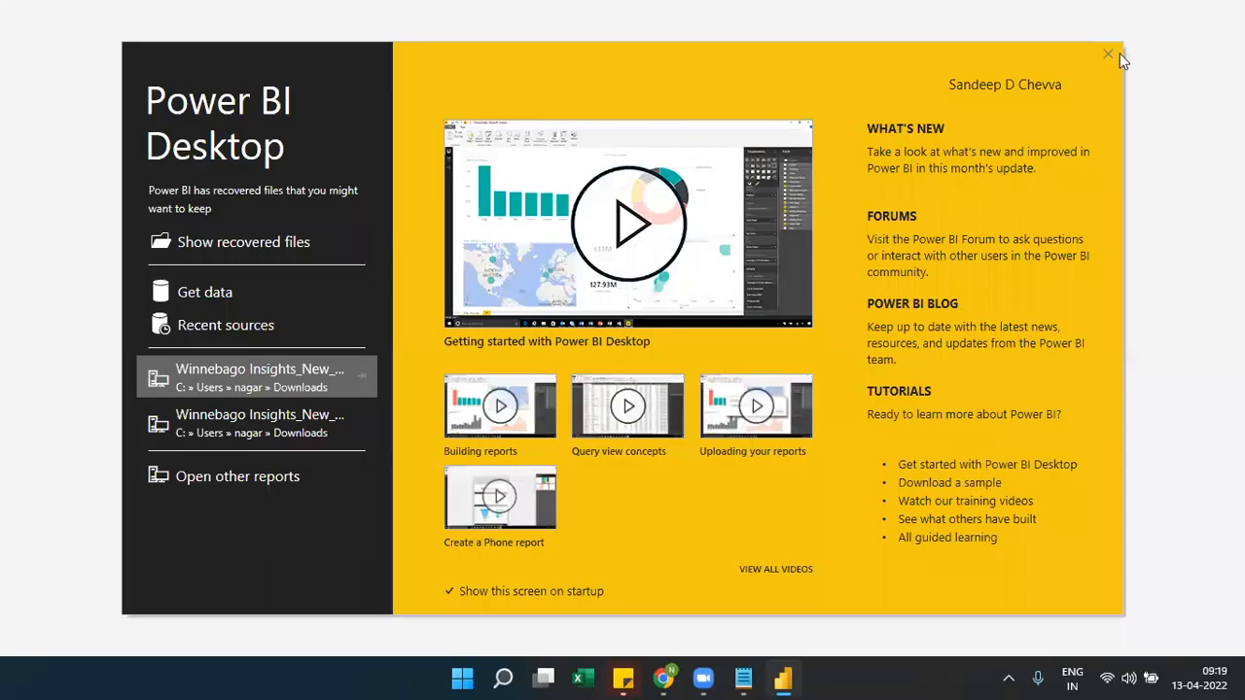
click(1111, 54)
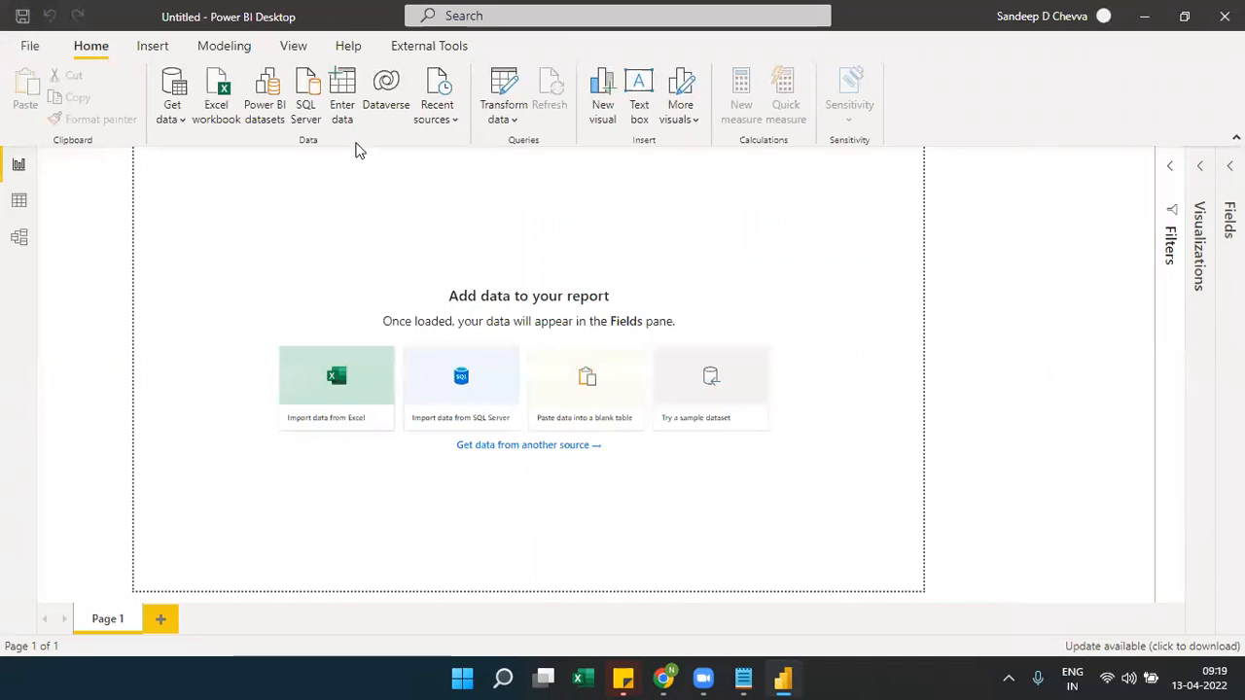
Connect to the recent DESKTOP-C98G40U\SQLEXPRESS: Northwind source and expand Northwind in the Navigator
click(451, 121)
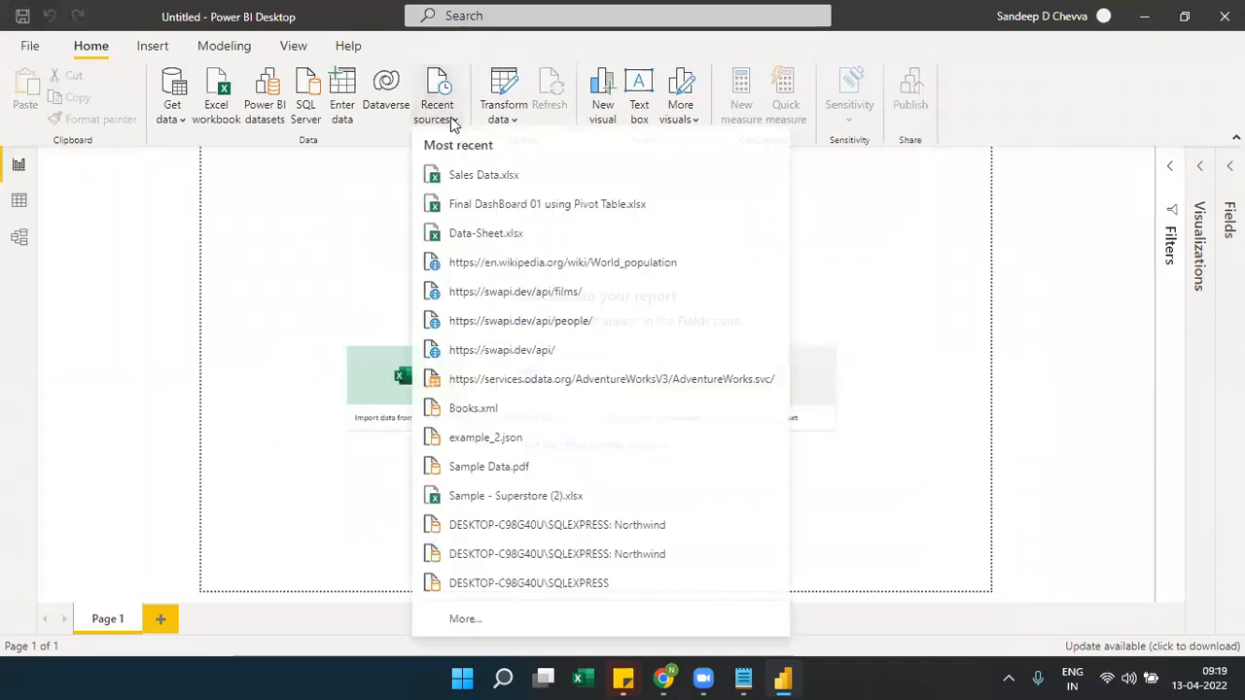
click(471, 531)
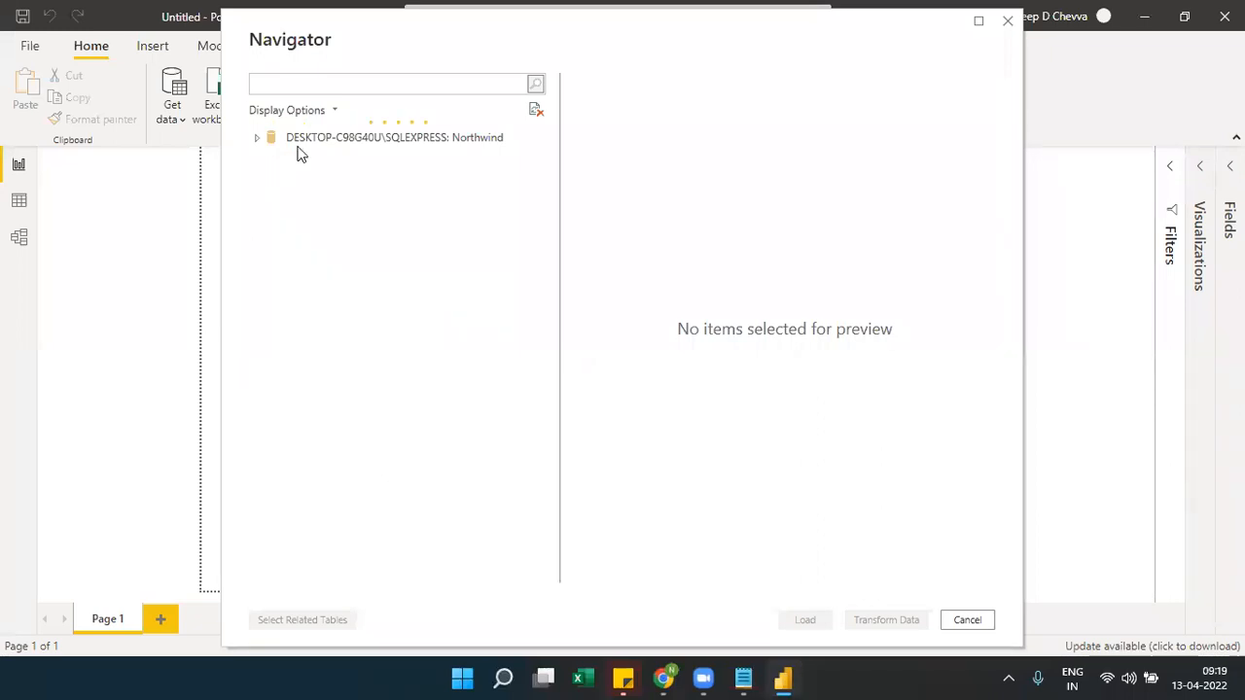
click(259, 140)
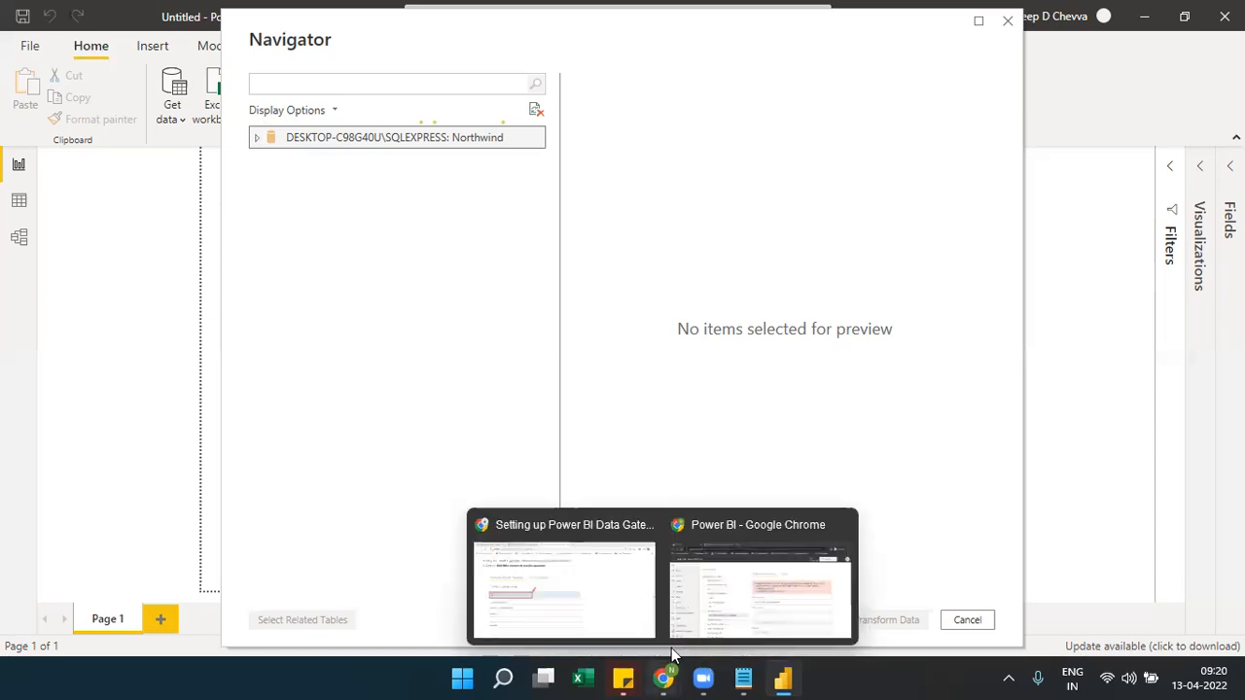
In the Power BI service, add a new RefreshDaily gateway data source named Northwind
click(663, 678)
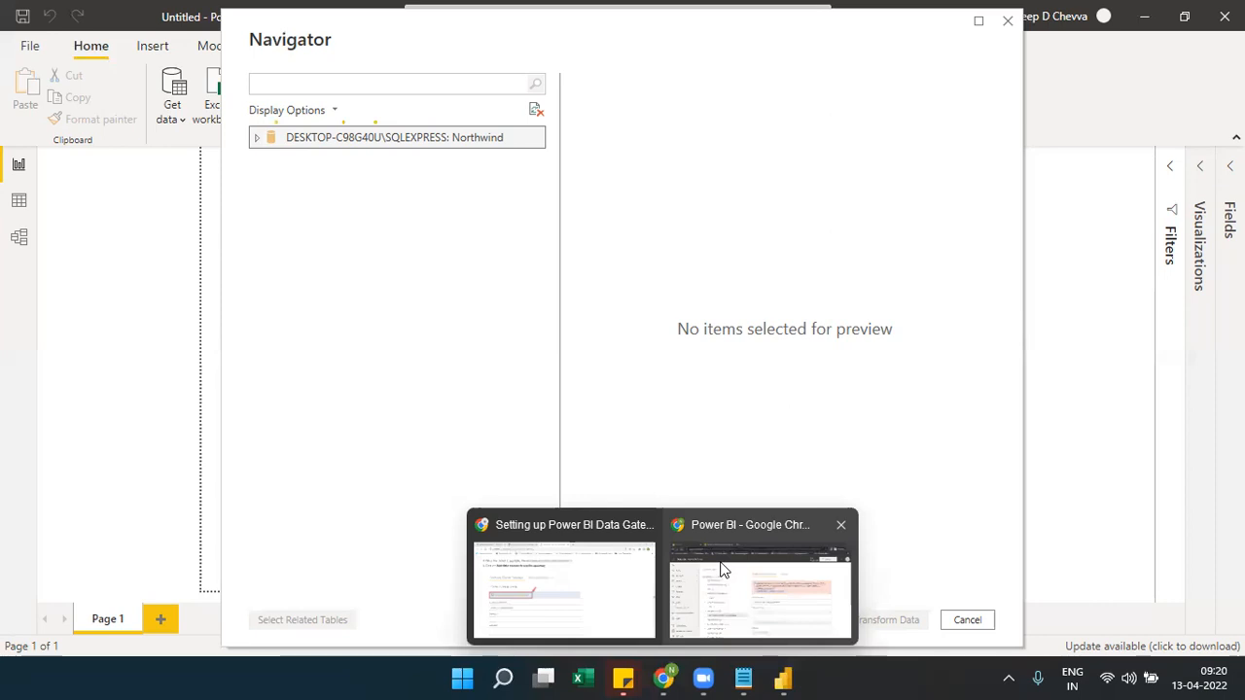
click(724, 571)
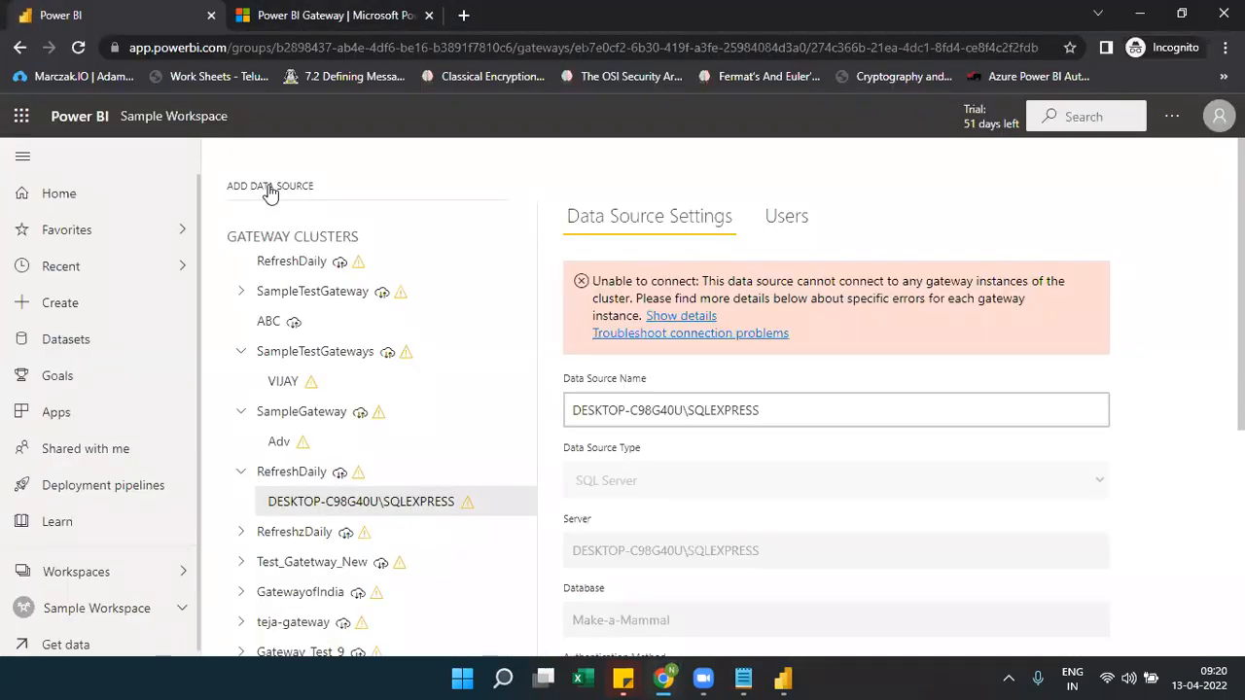
click(270, 192)
click(673, 300)
click(672, 300)
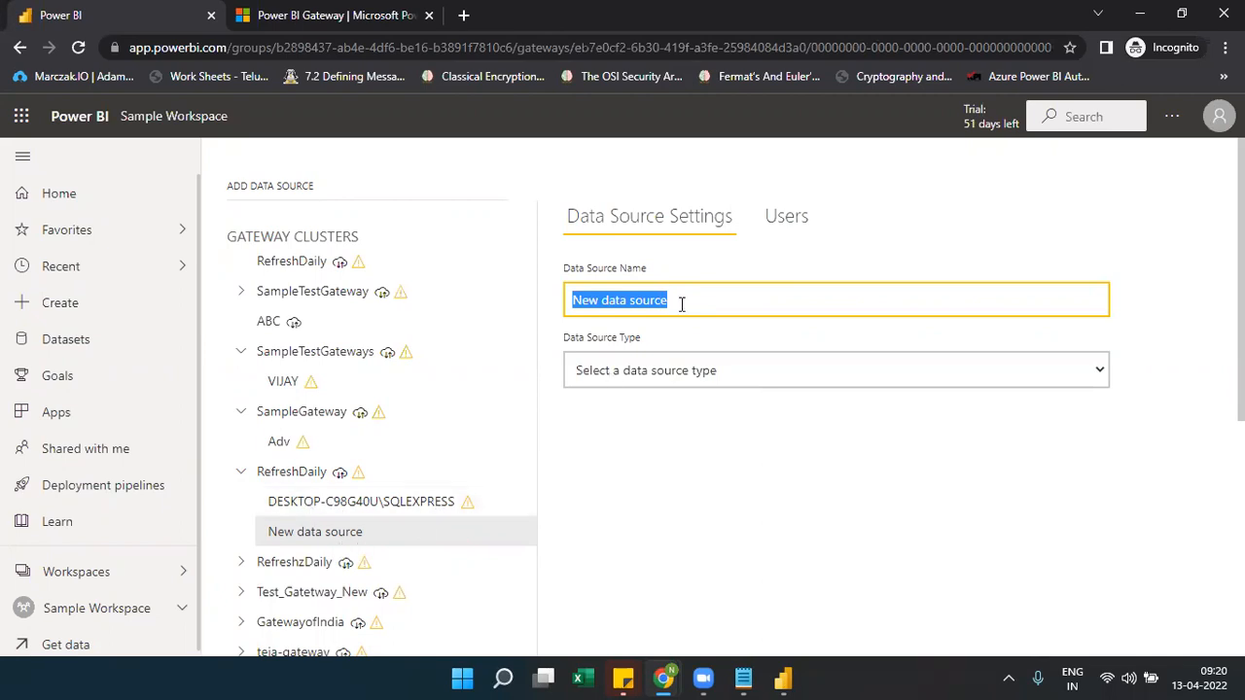
text(NO)
key(BackSpace)
text(o)
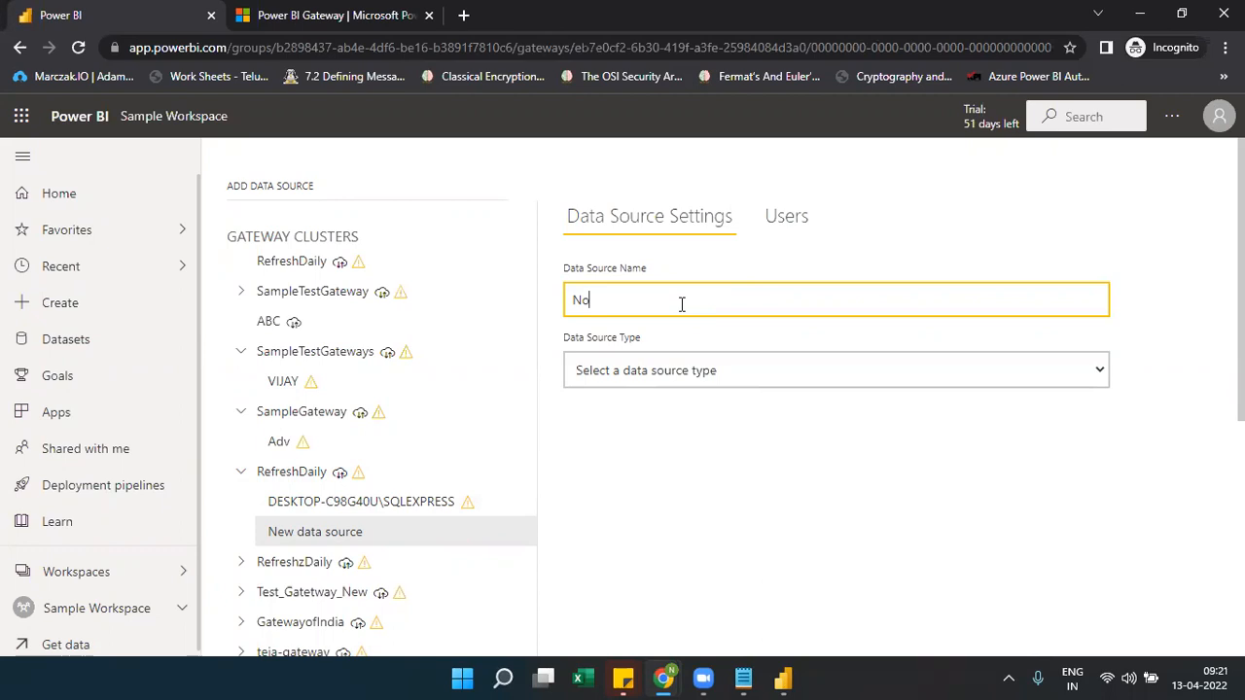
text(rthwond)
key(BackSpace)
key(BackSpace)
key(BackSpace)
text(in)
key(BackSpace)
key(BackSpace)
text(n)
key(BackSpace)
key(BackSpace)
key(BackSpace)
key(BackSpace)
key(BackSpace)
key(BackSpace)
key(BackSpace)
text(orthwind)
Set the new data source's type to SQL Server
click(647, 379)
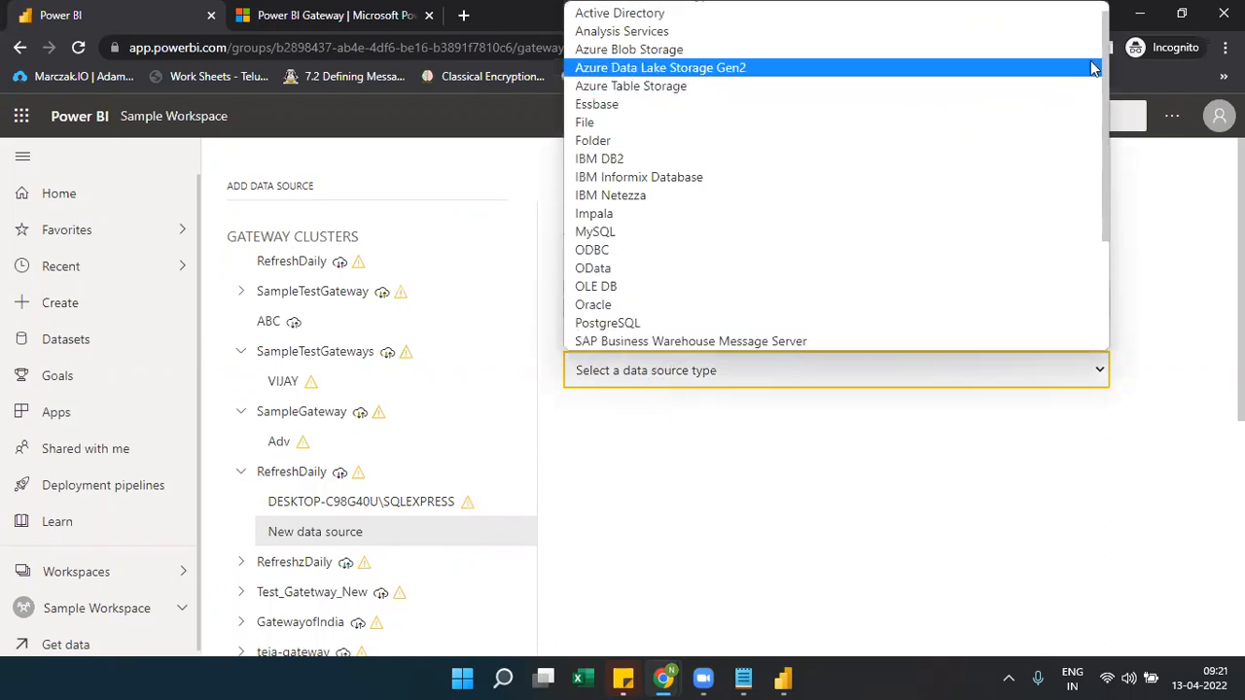
drag(1106, 70, 870, 263)
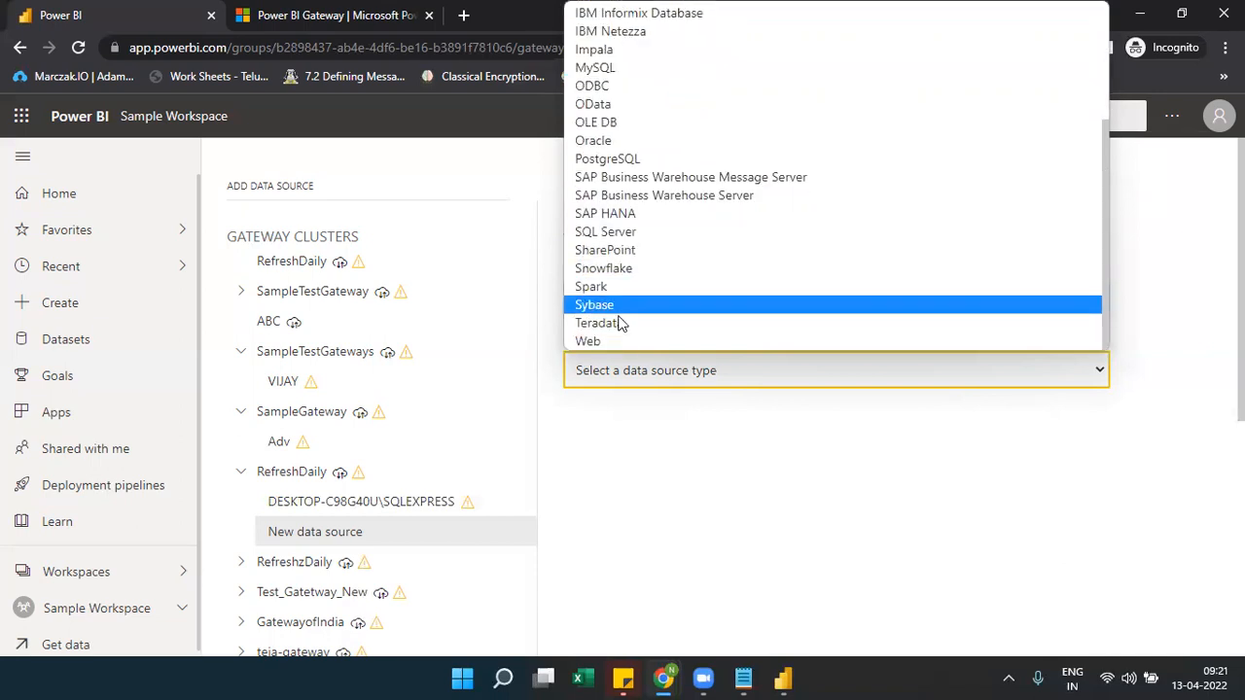
click(618, 237)
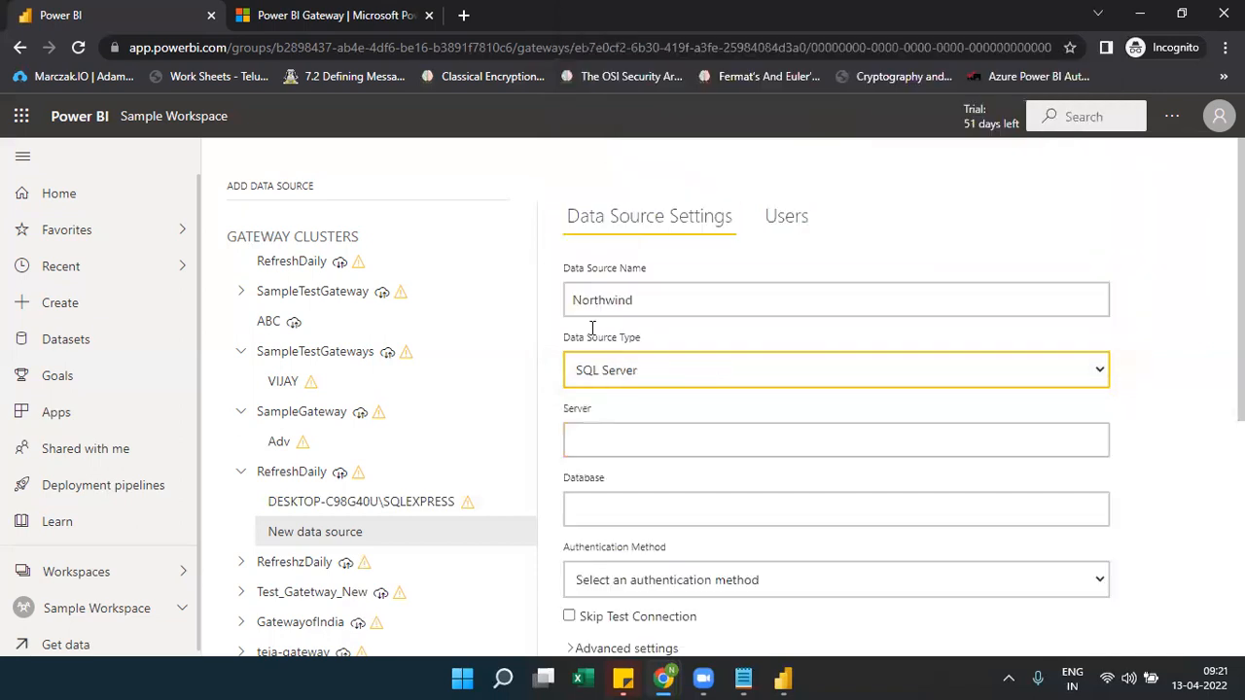
click(589, 439)
Tick the Northwind Region table in the Navigator and load it in Import mode
mouse_move(783, 678)
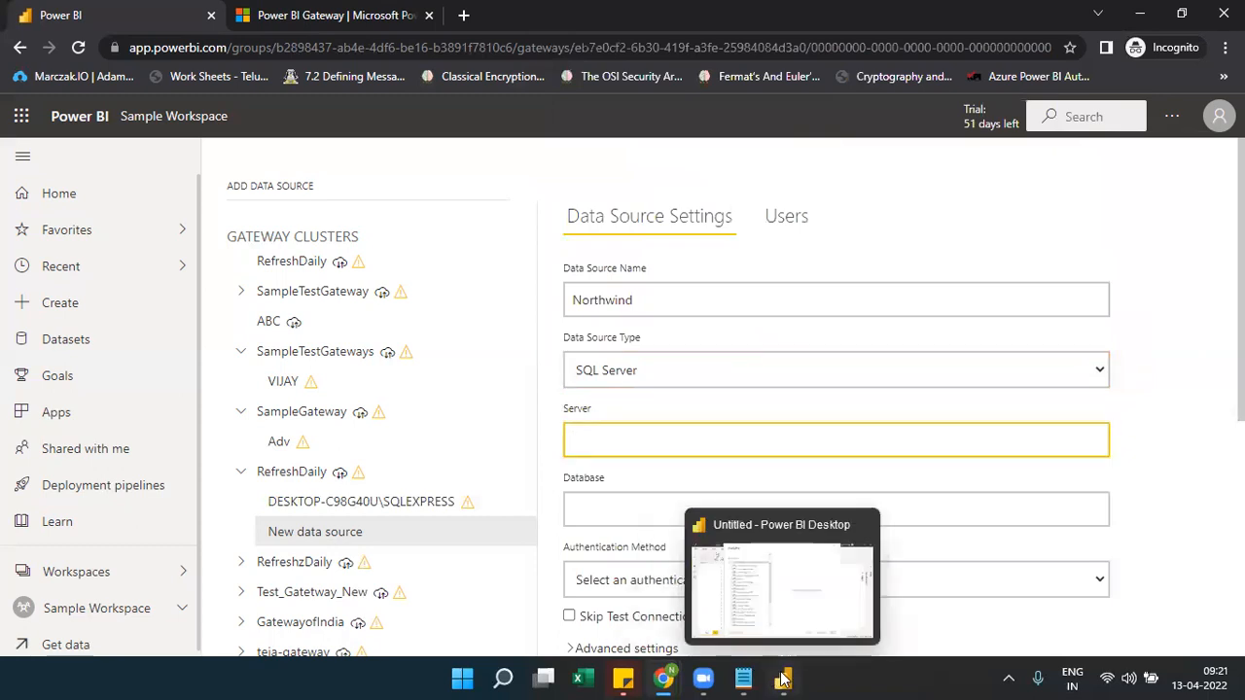
click(830, 614)
drag(536, 375, 542, 514)
click(277, 482)
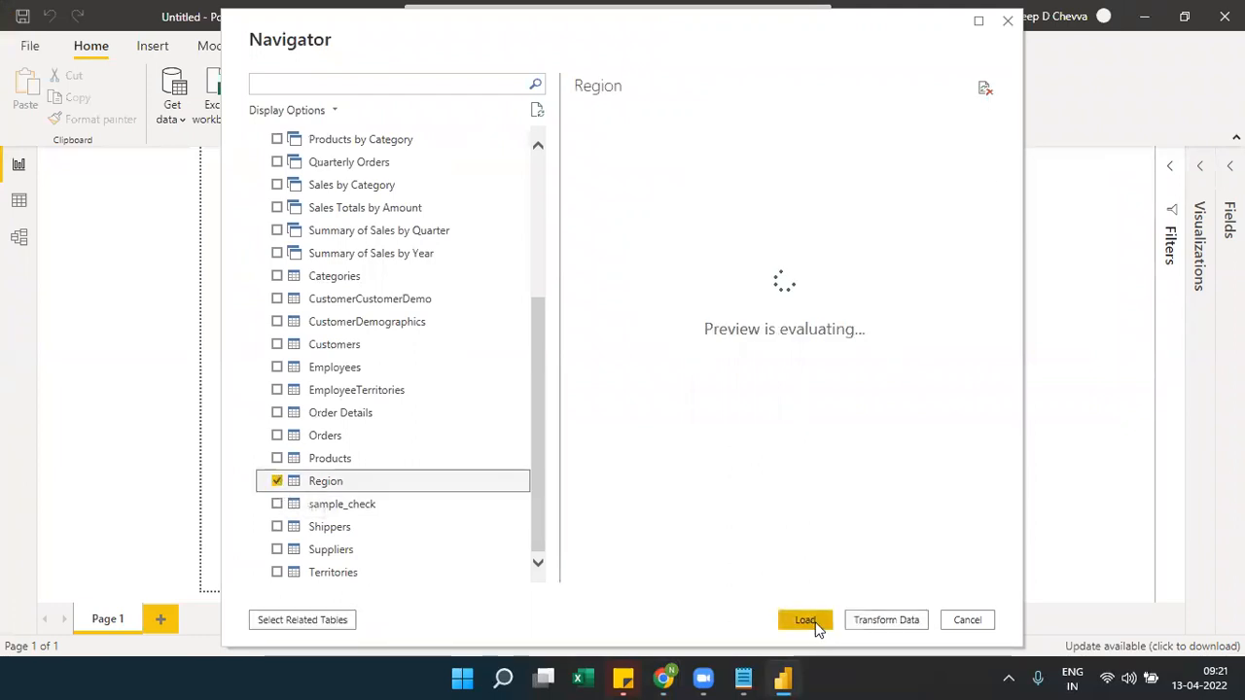
click(815, 628)
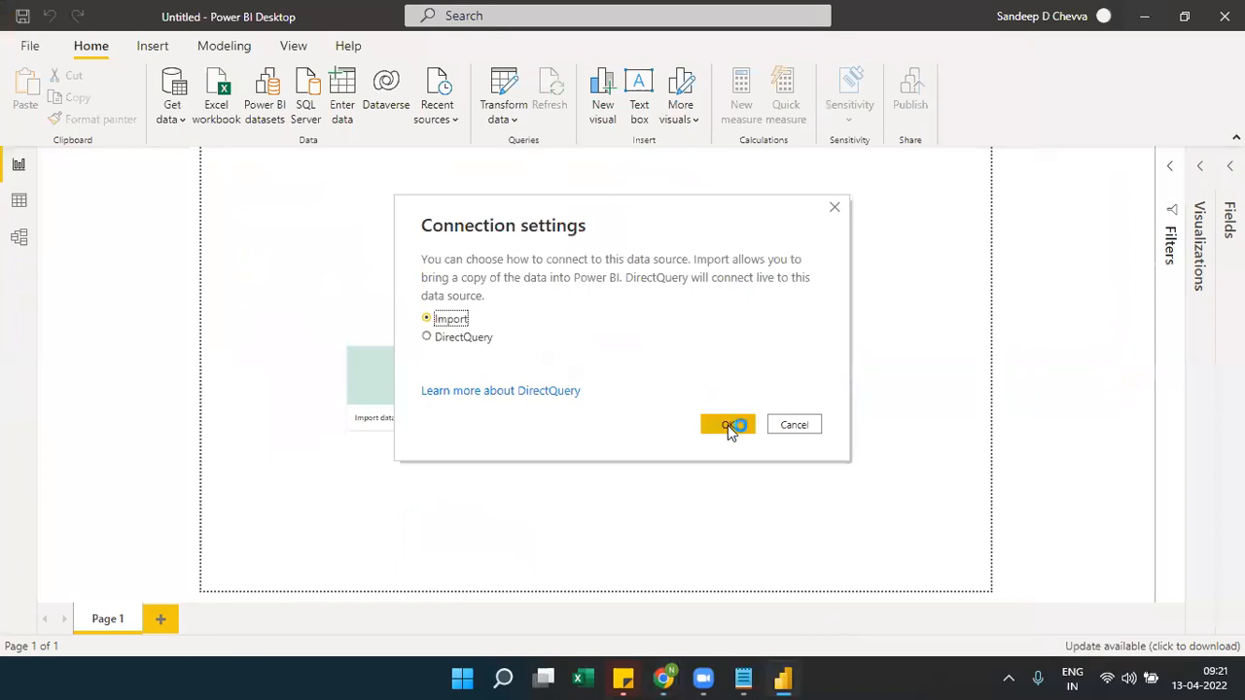
click(728, 425)
Launch SQL Server Management Studio with the ssms command
key(super+r)
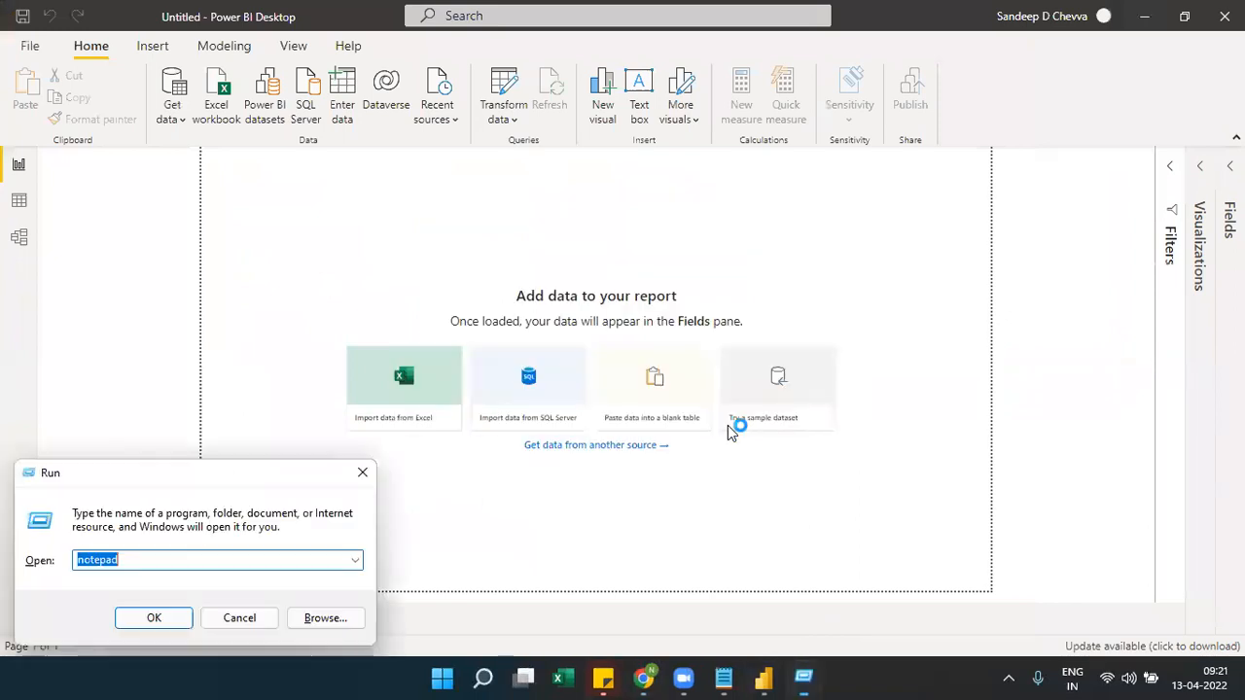
text(ssms)
key(Return)
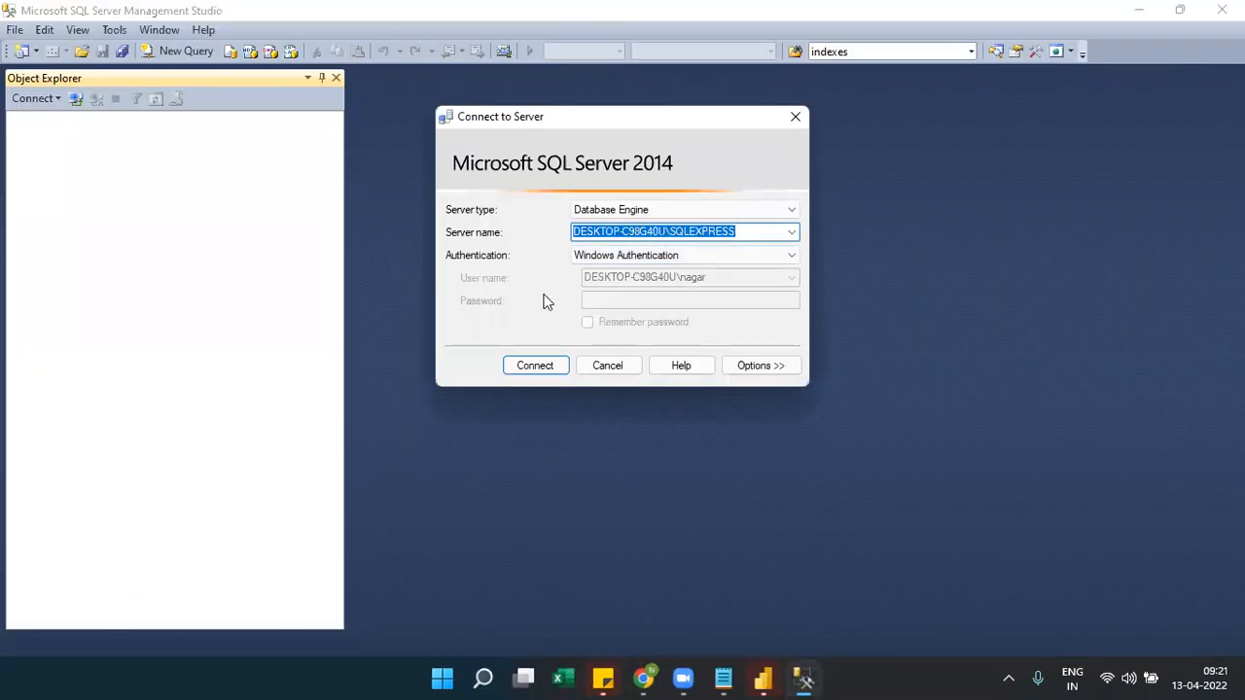
Copy the server name DESKTOP-C98G40U\SQLEXPRESS from the Connect to Server dialog
right_click(638, 233)
click(544, 298)
mouse_move(654, 678)
click(713, 617)
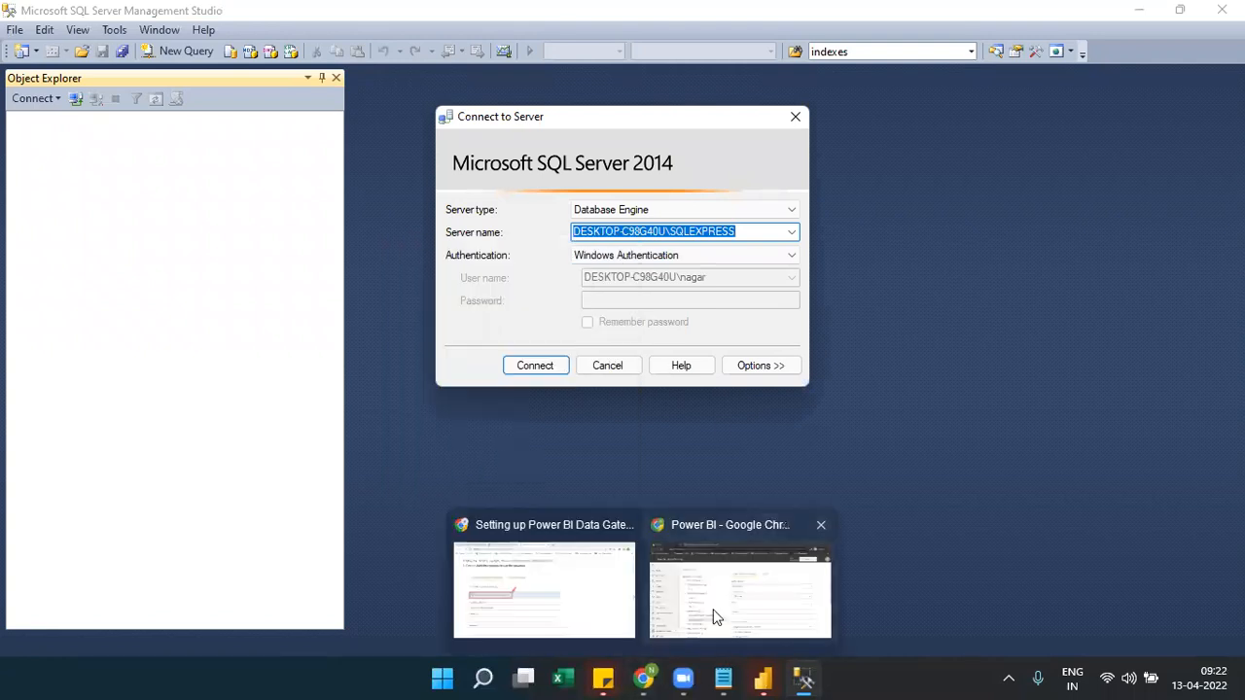
Paste the server name, set database Northwind, and choose Basic authentication
click(724, 431)
key(ctrl+v)
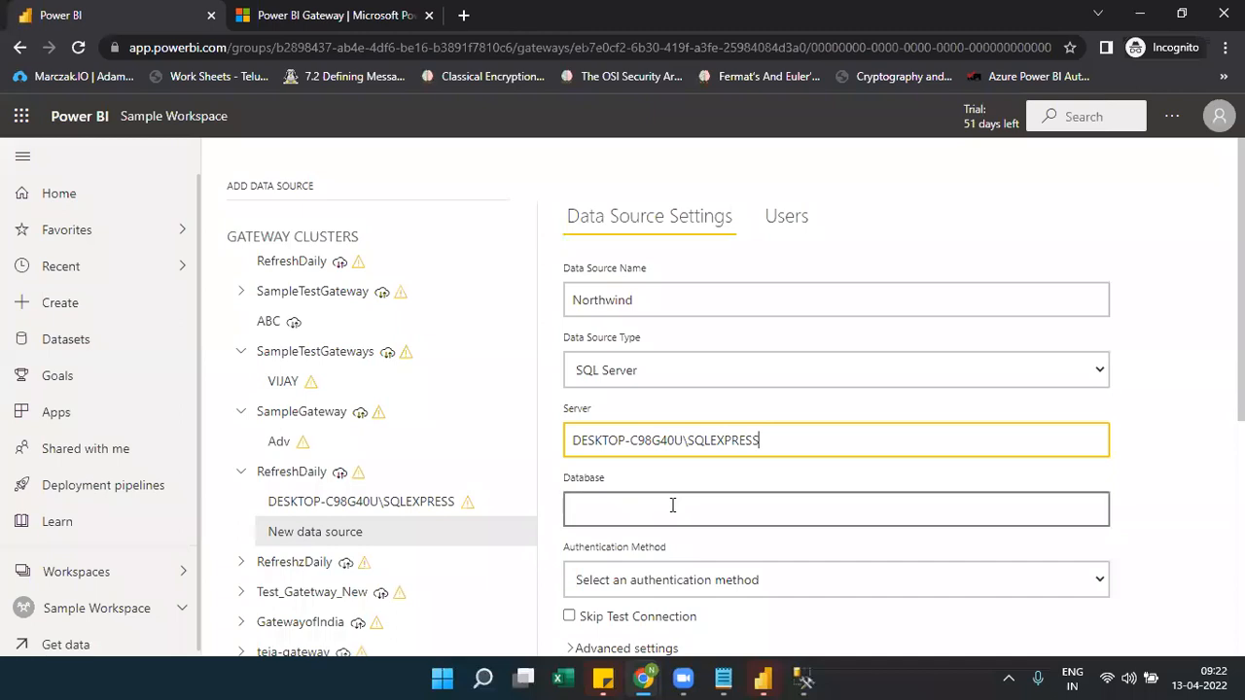
click(672, 505)
text(Nort)
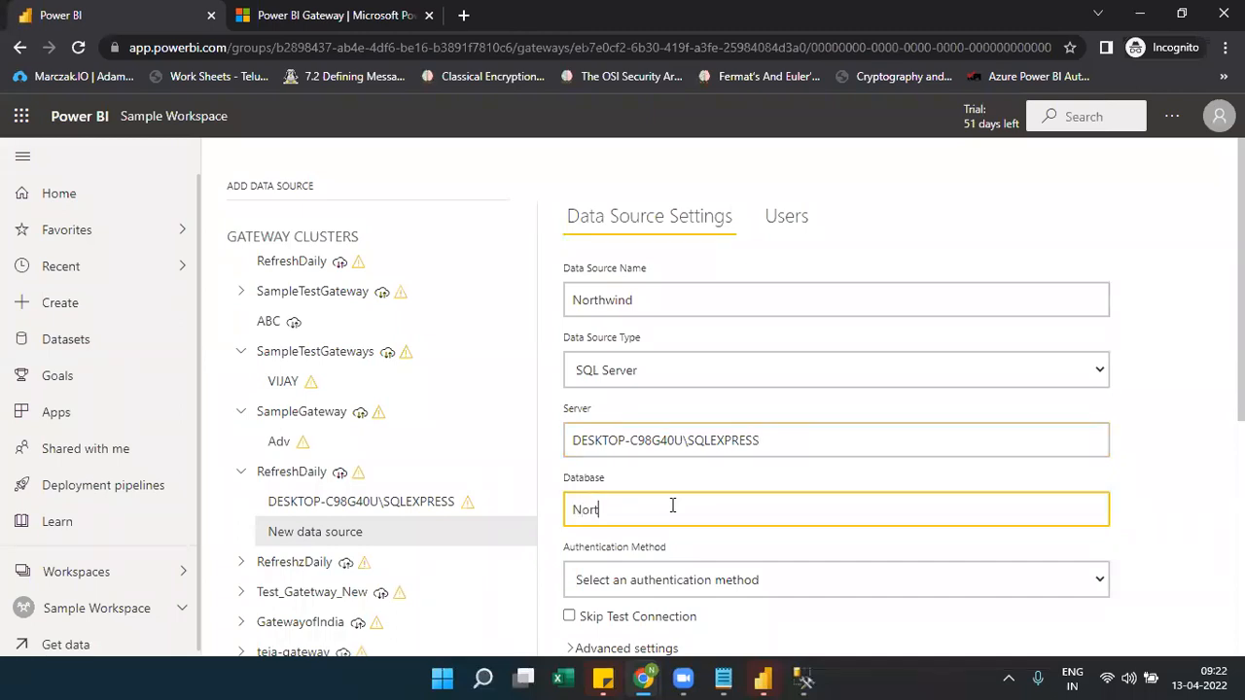
text(hwind)
click(914, 584)
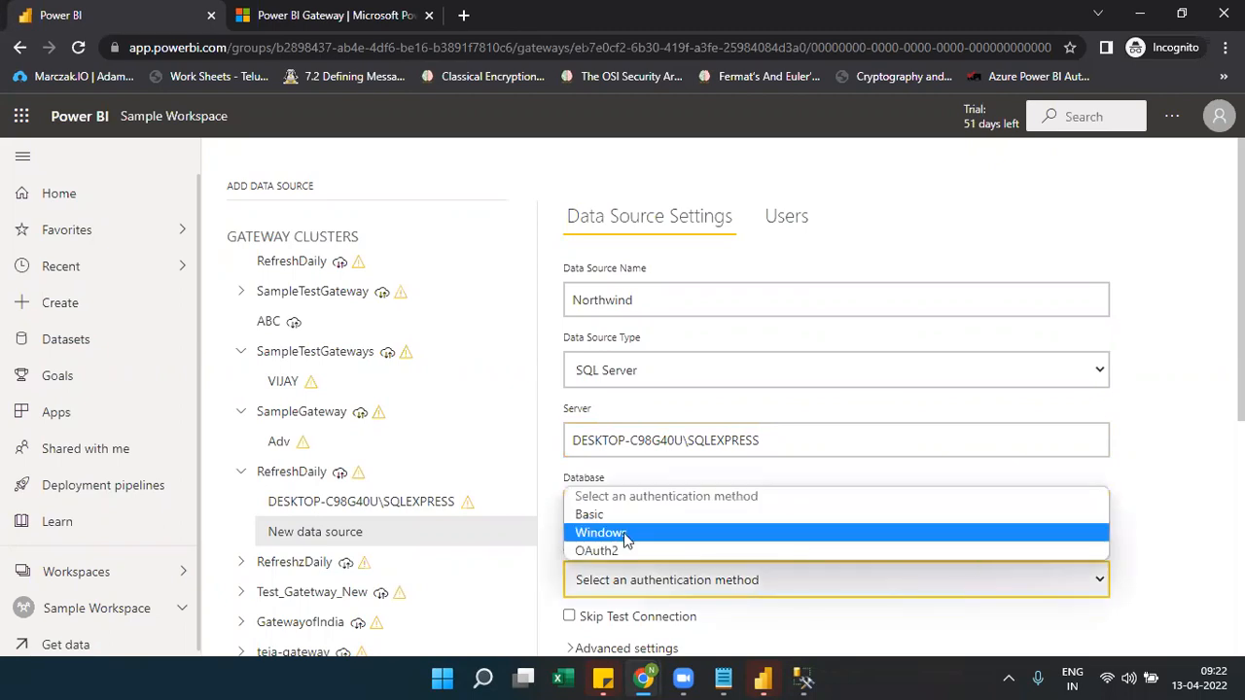
click(601, 516)
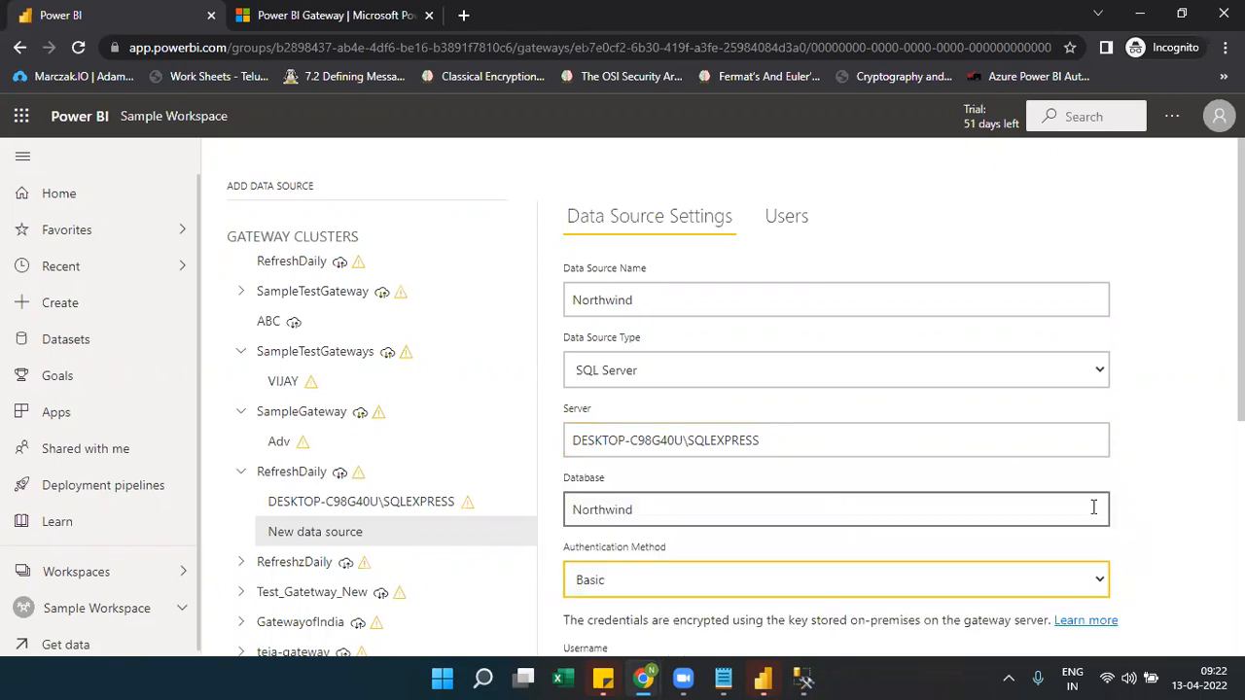
Enter the SQL login username and password, then add the Northwind data source
scroll(716, 519, down, 3)
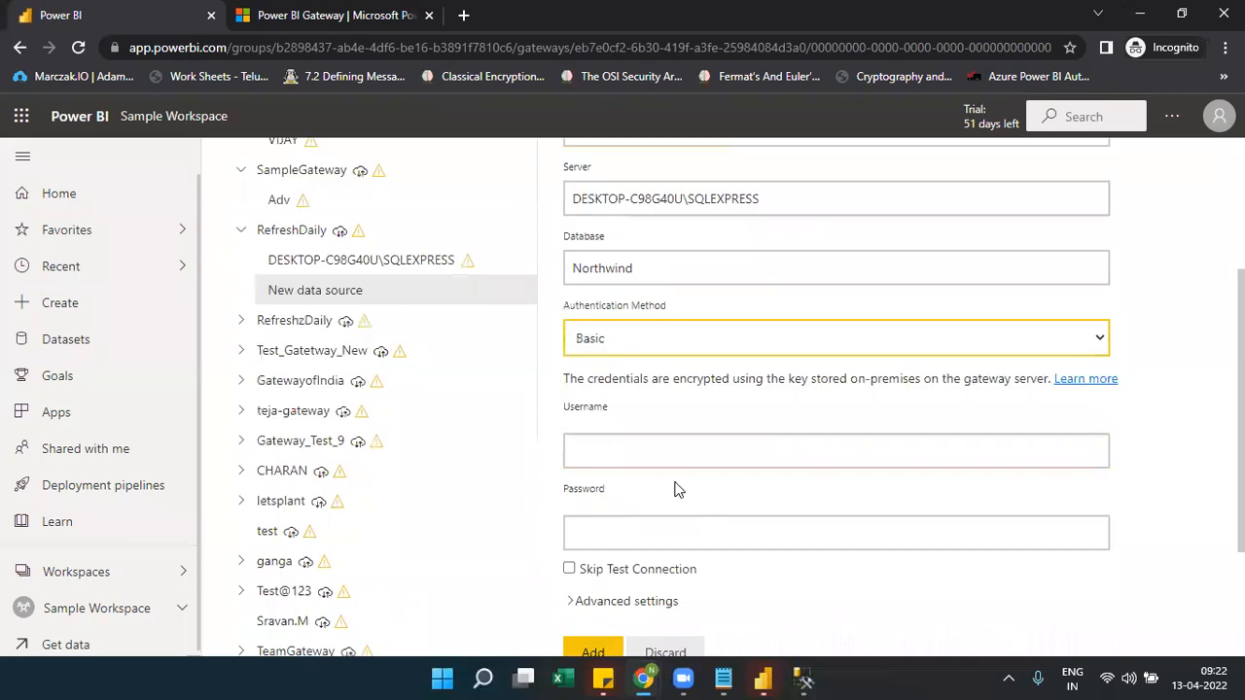
click(663, 451)
click(646, 462)
text(sa)
click(597, 541)
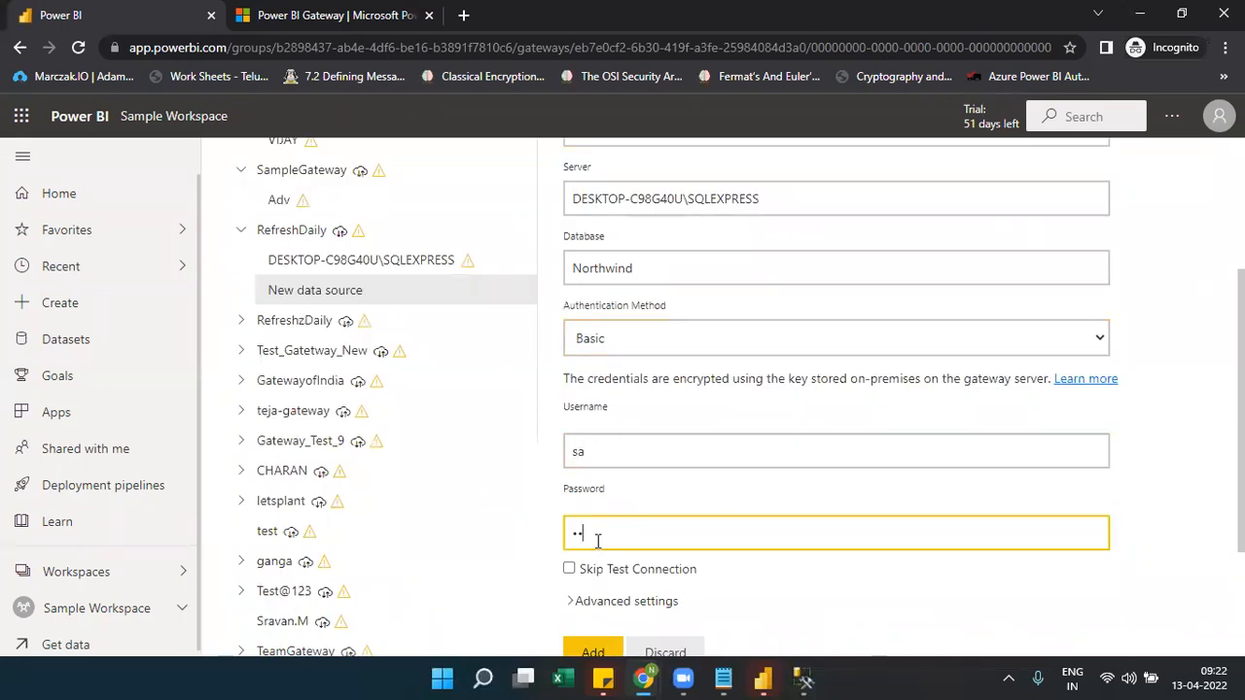
text(1234)
click(598, 652)
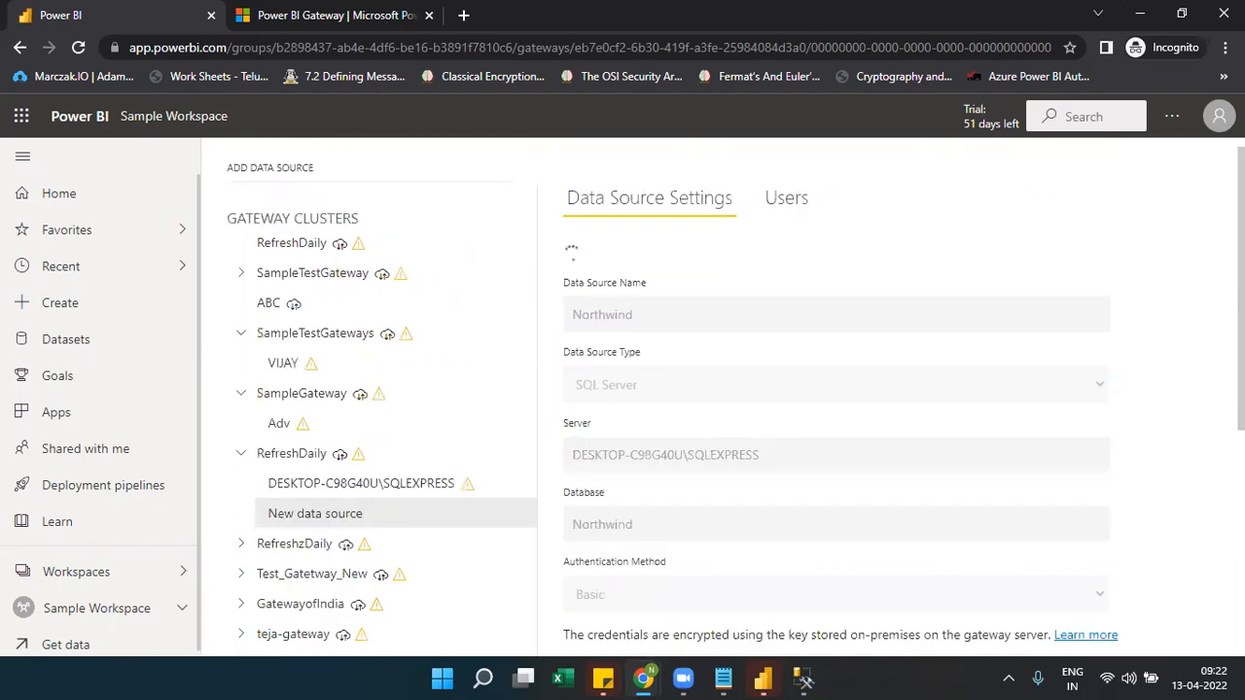
scroll(720, 397, down, 1)
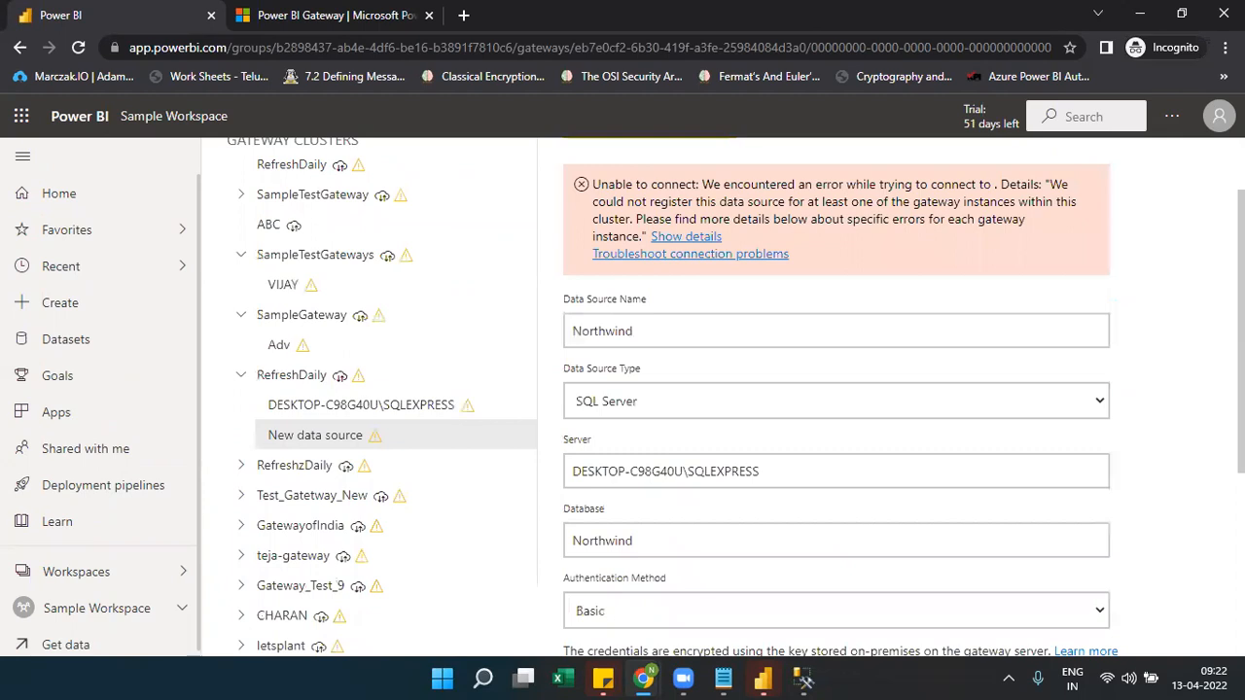
scroll(736, 396, down, 1)
scroll(736, 397, down, 3)
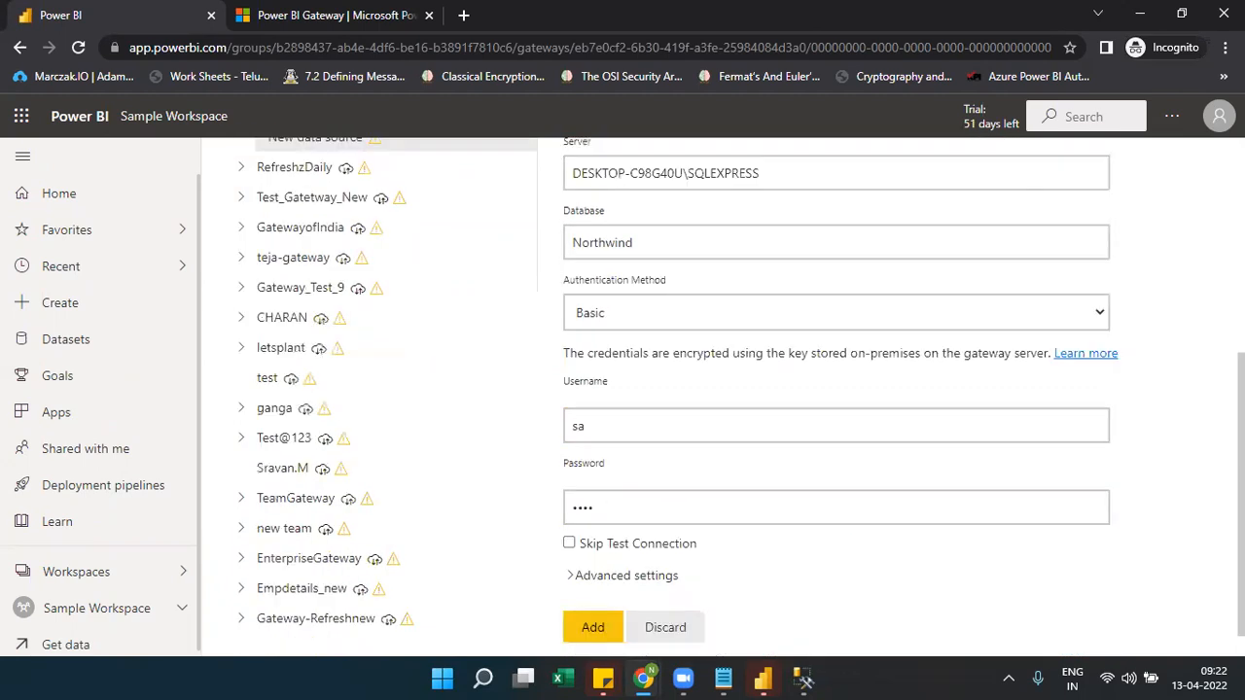
scroll(735, 397, up, 3)
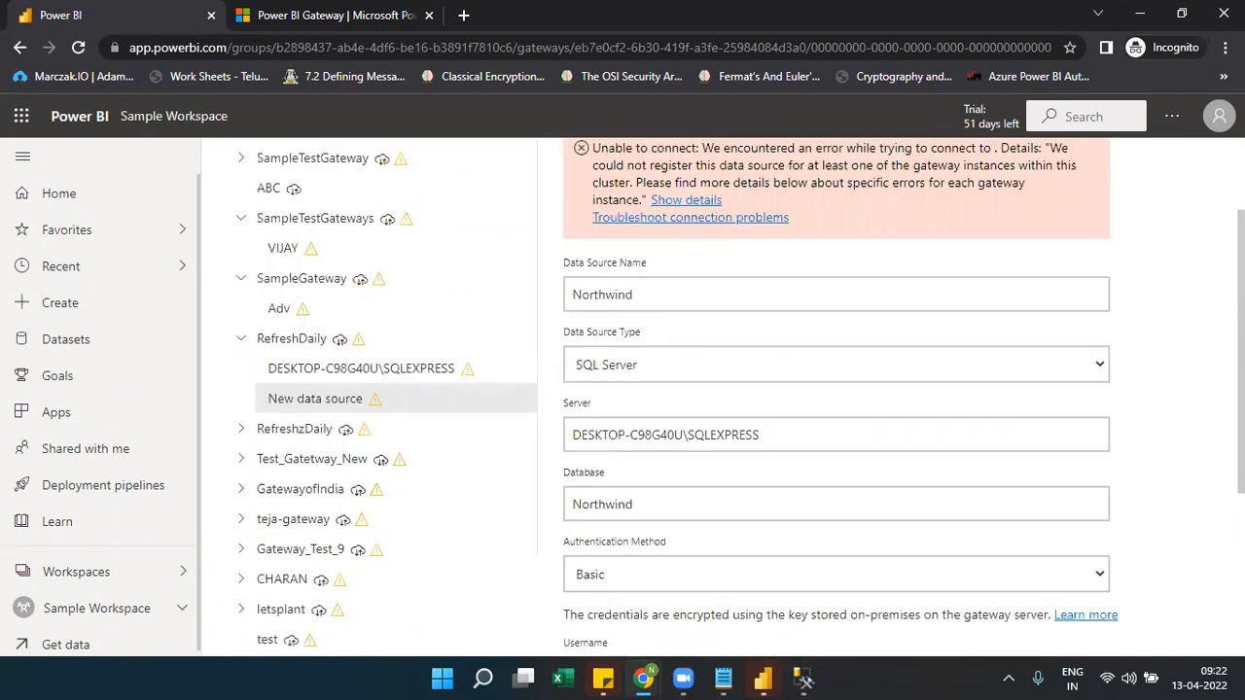
scroll(735, 396, up, 1)
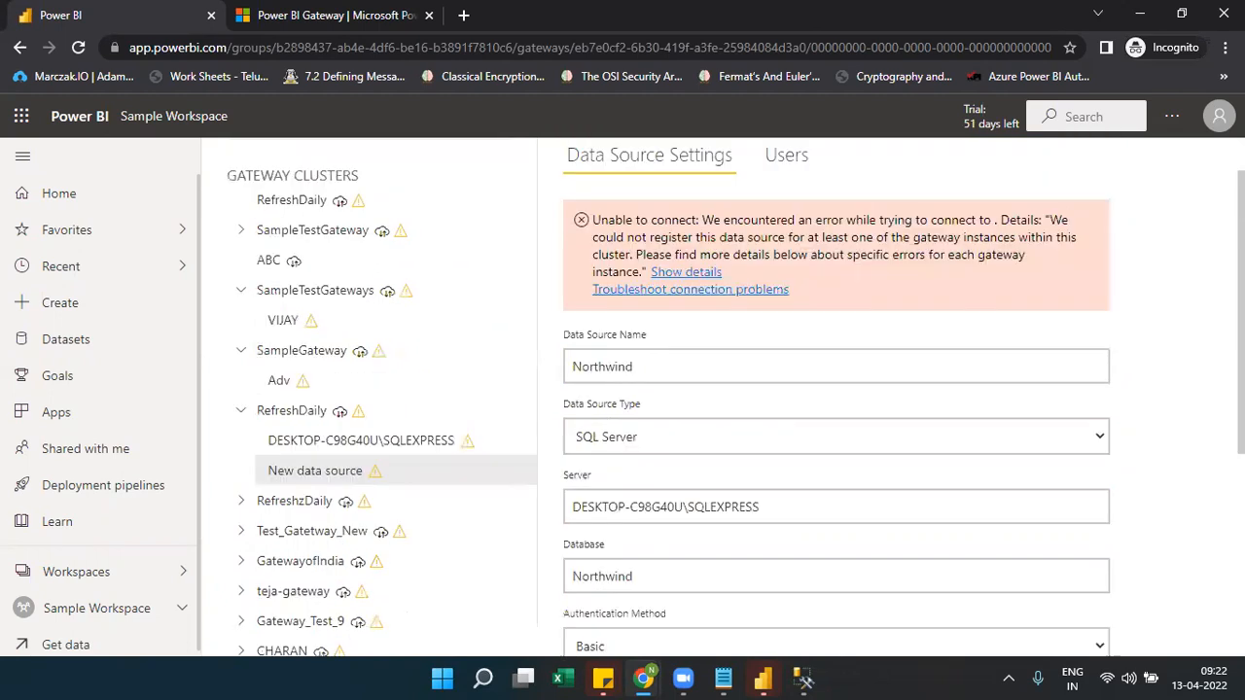
Bring Power BI Desktop forward, then switch to the Notepad gateway notes
mouse_move(801, 678)
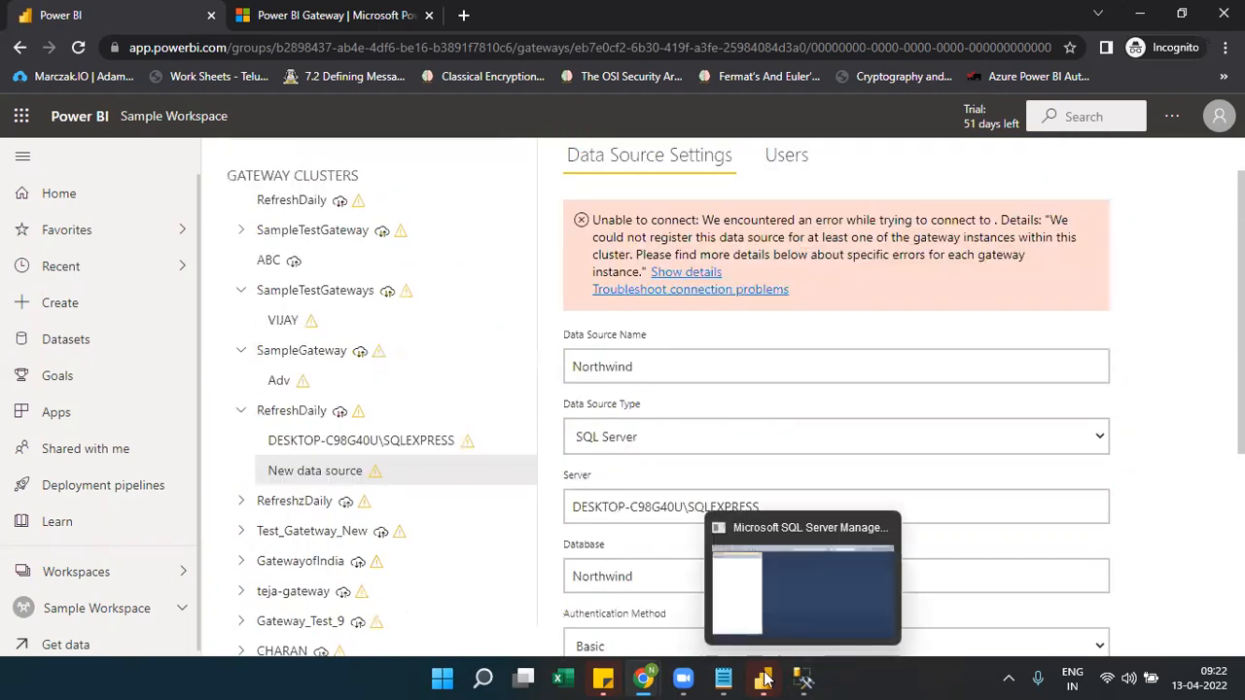
mouse_move(763, 678)
click(866, 593)
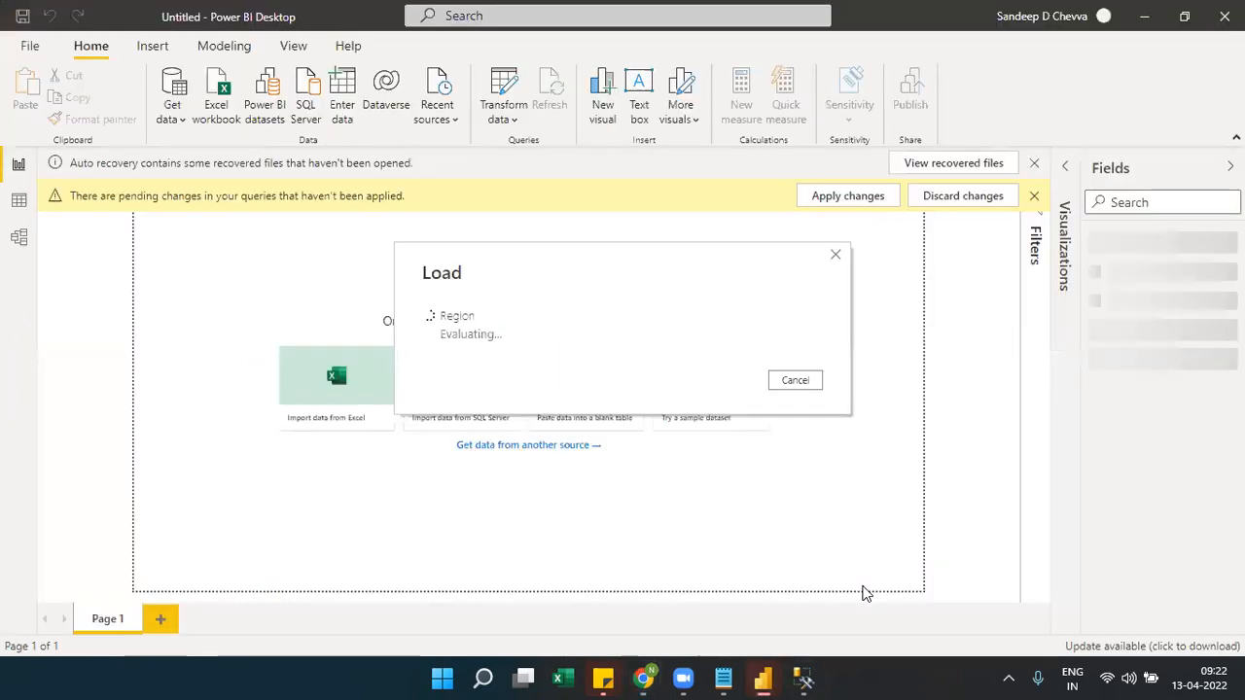
key(alt+Tab)
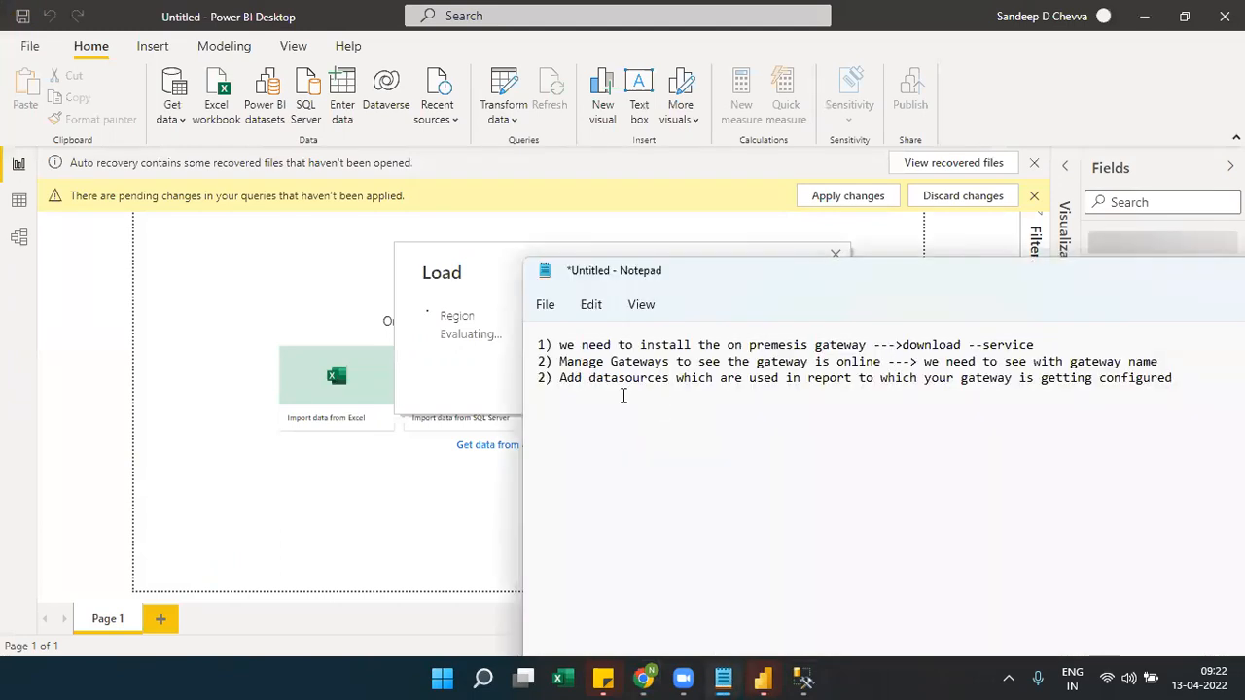
Select text in the third note, split it after 'report', then undo to restore it
drag(574, 378, 721, 380)
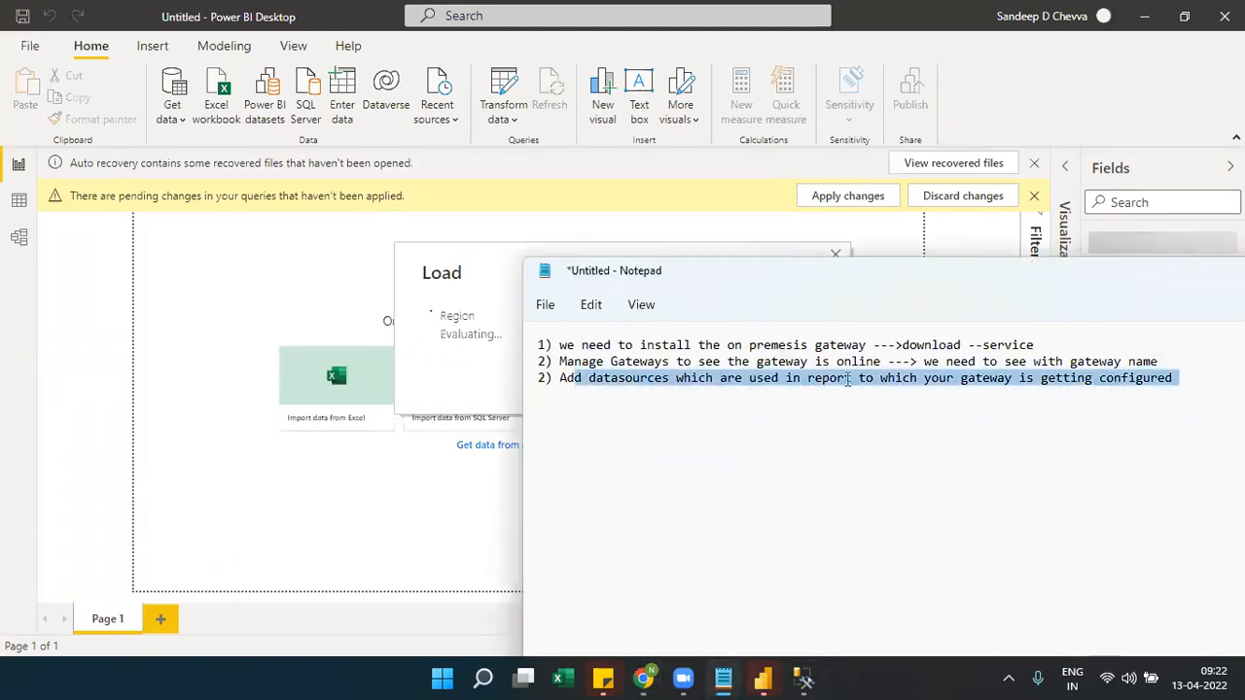
drag(860, 378, 1039, 392)
click(778, 390)
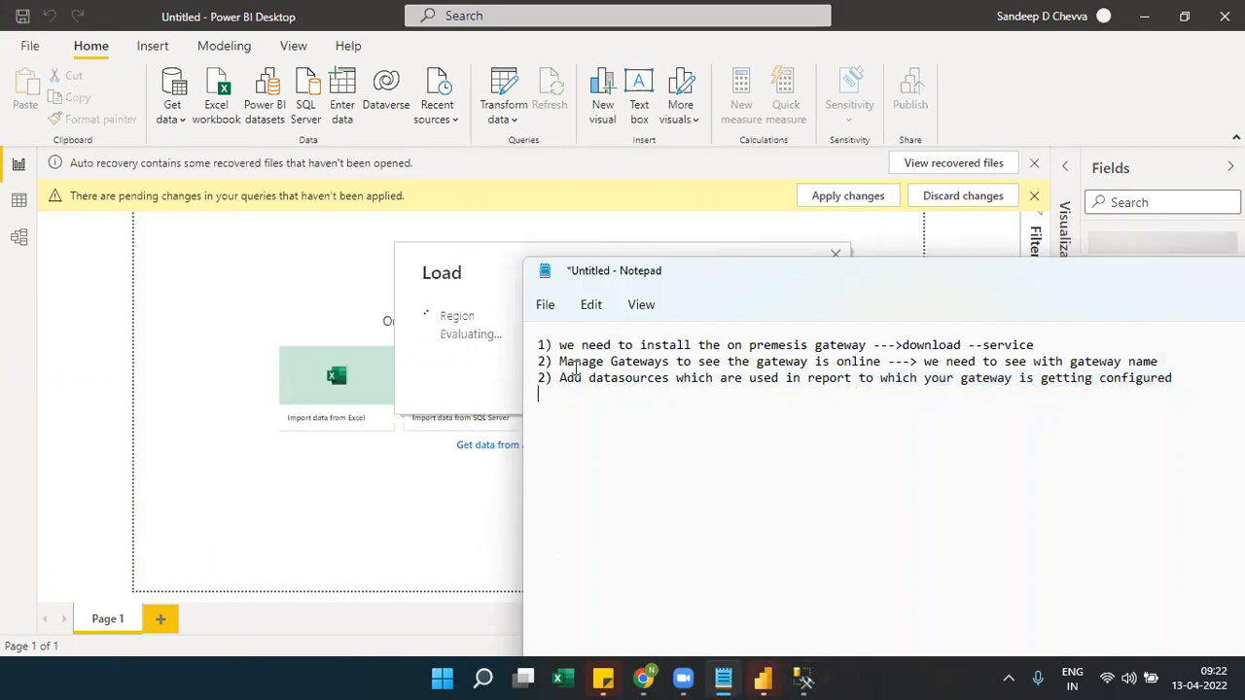
drag(561, 376, 564, 390)
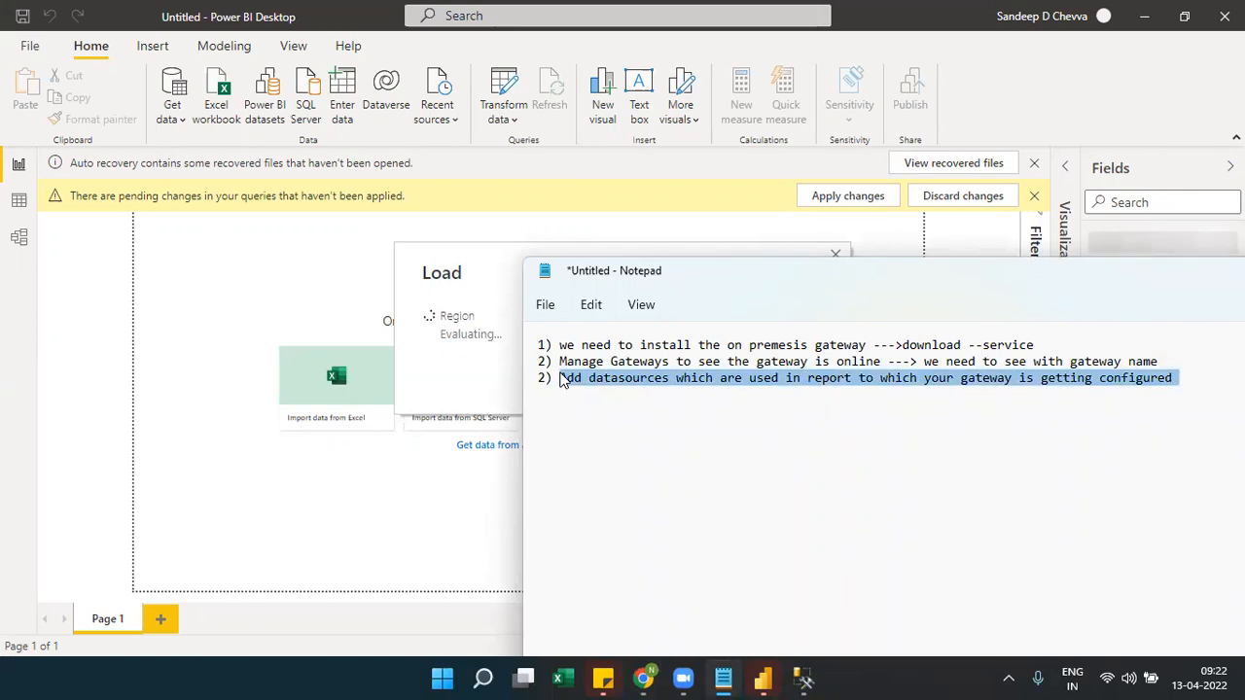
click(204, 196)
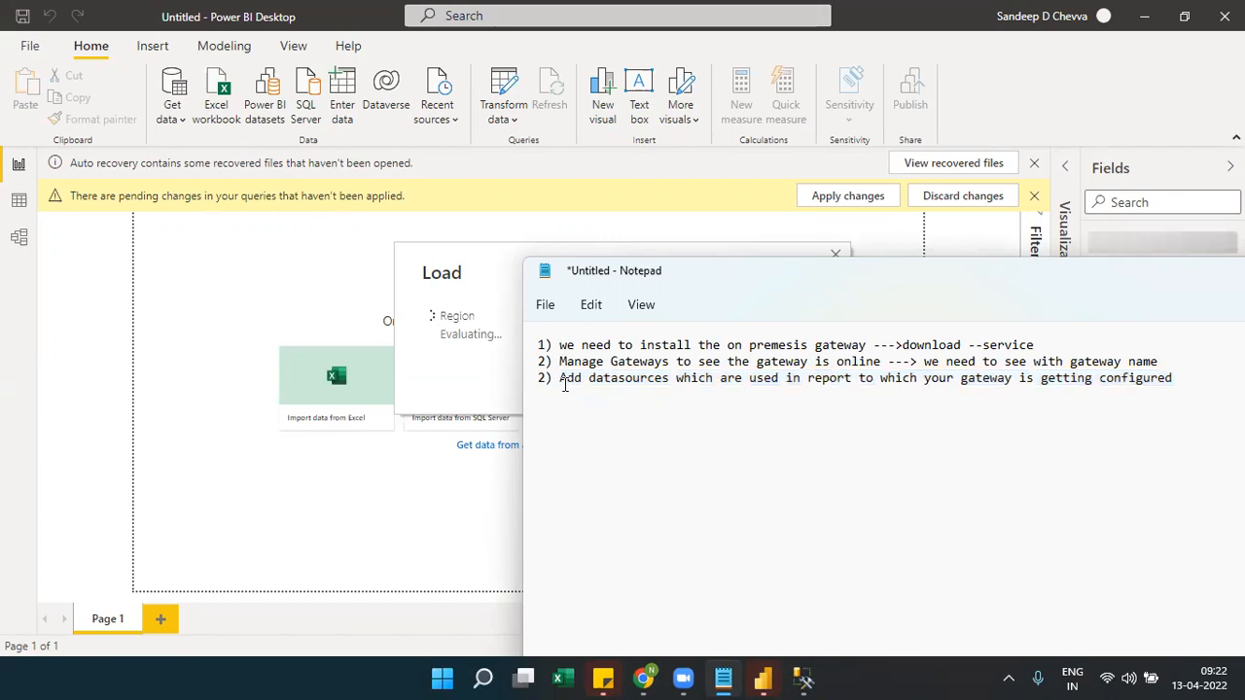
drag(1174, 378, 723, 391)
click(723, 391)
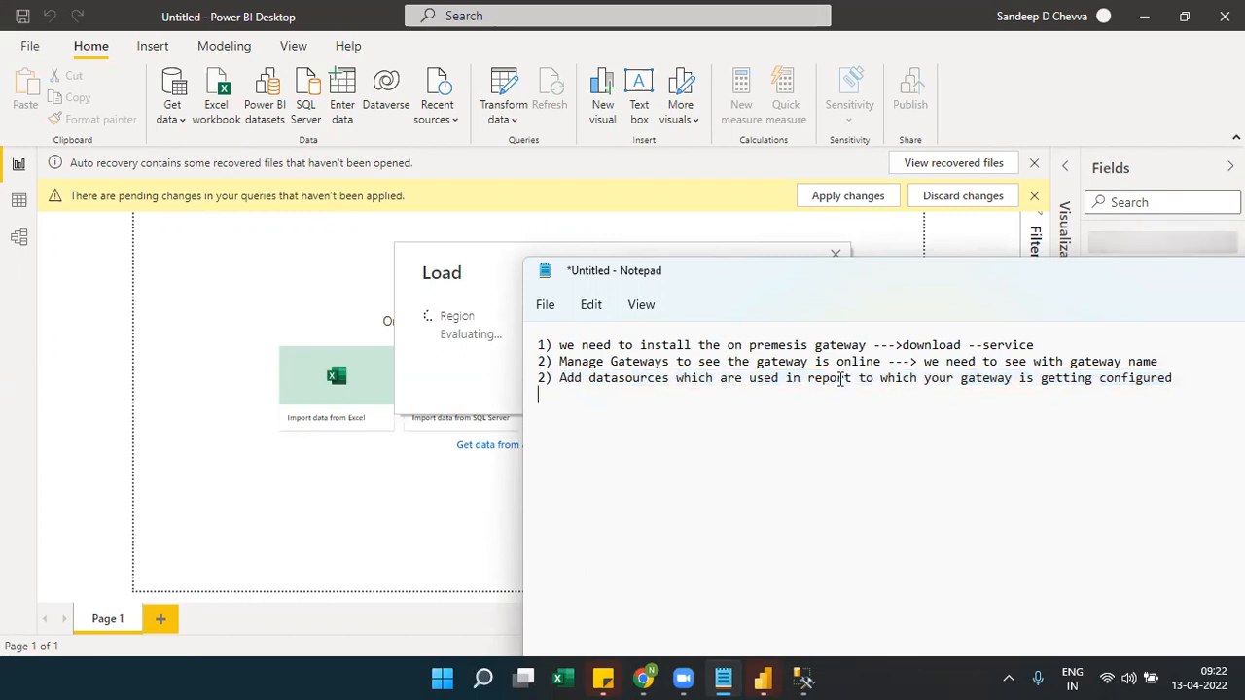
key(Return)
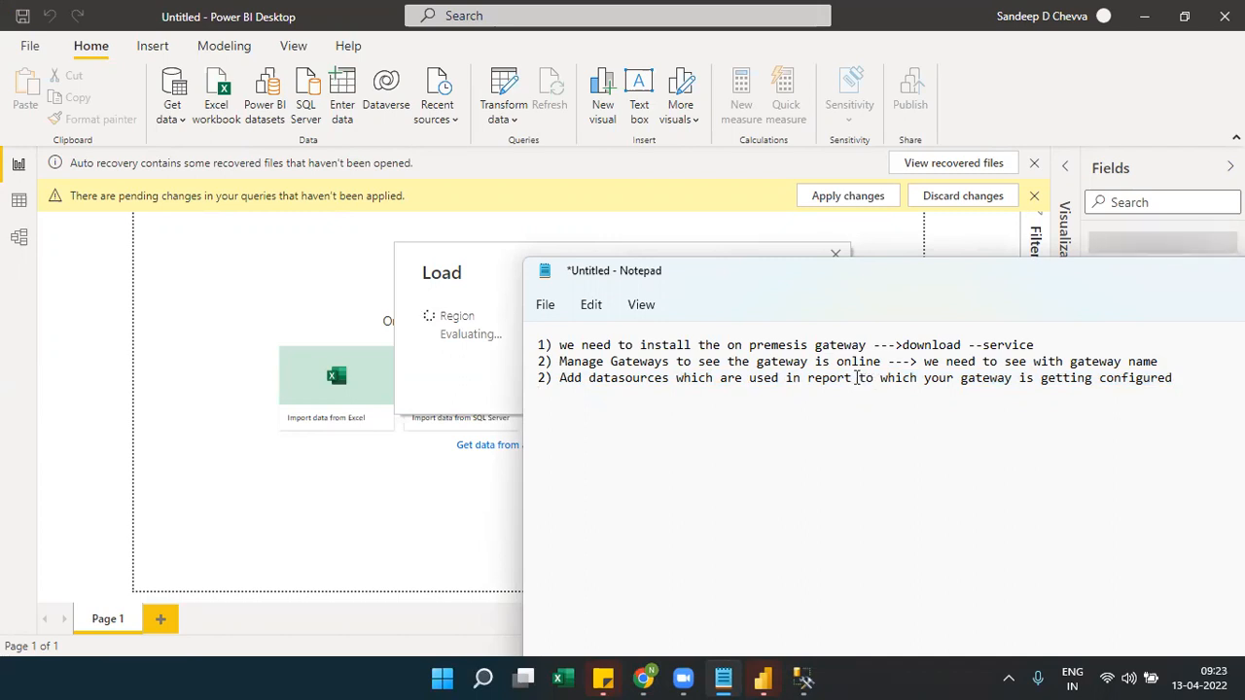
click(857, 379)
key(Return)
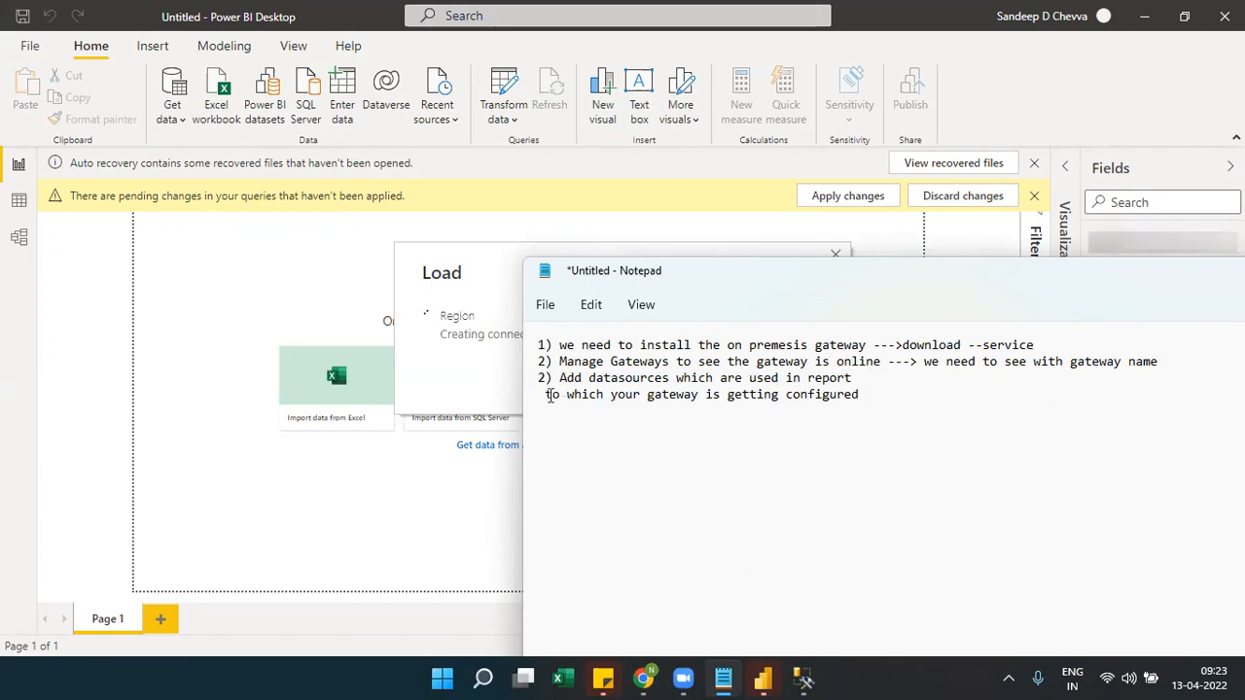
key(ctrl+z)
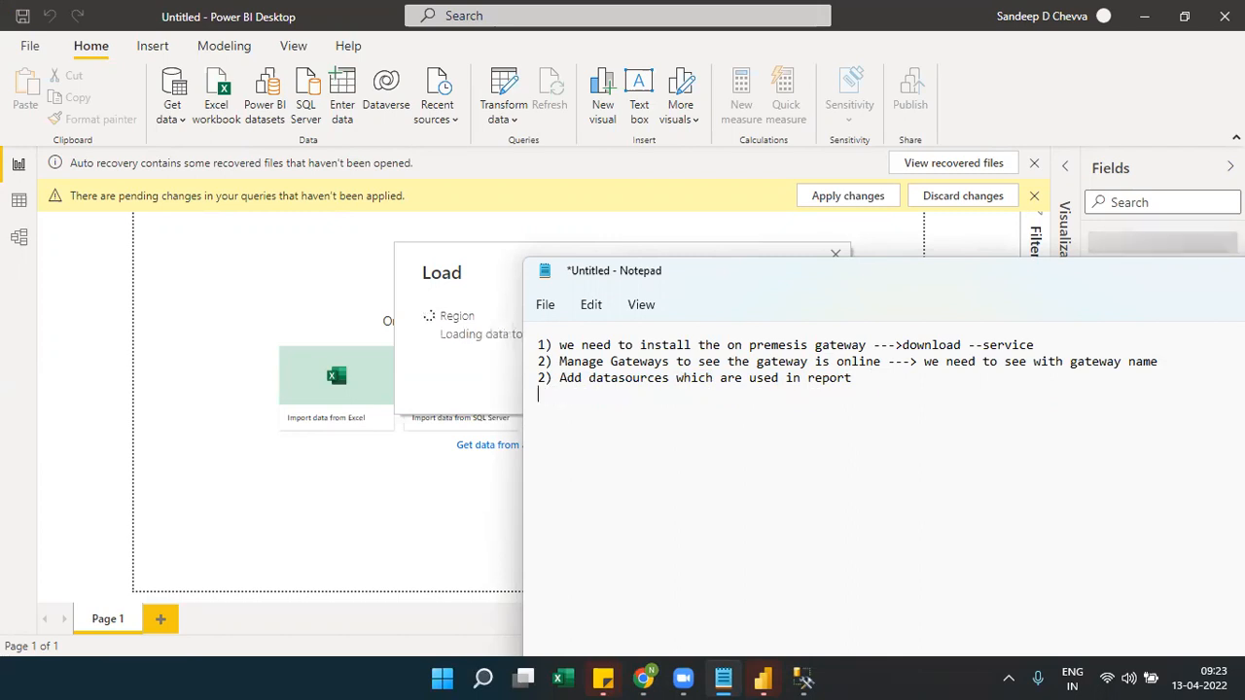
key(ctrl+z)
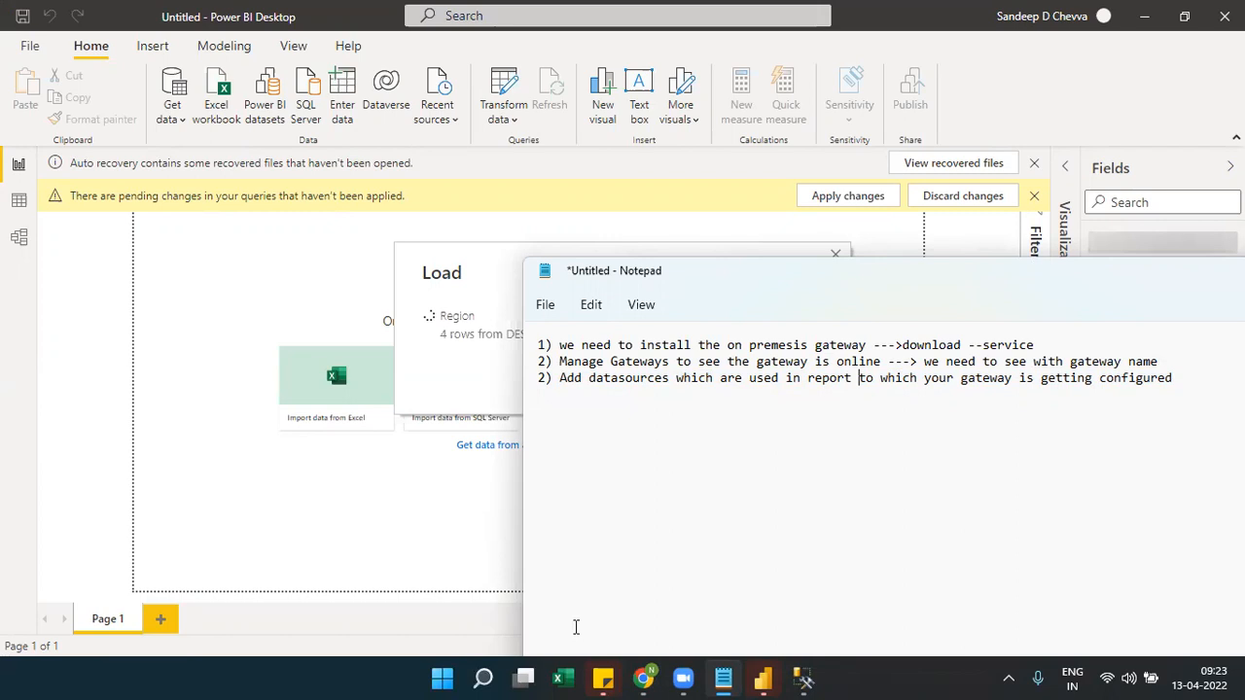
Open the Northwind source's Users page, dismiss the error, and glance at the account panel
mouse_move(642, 677)
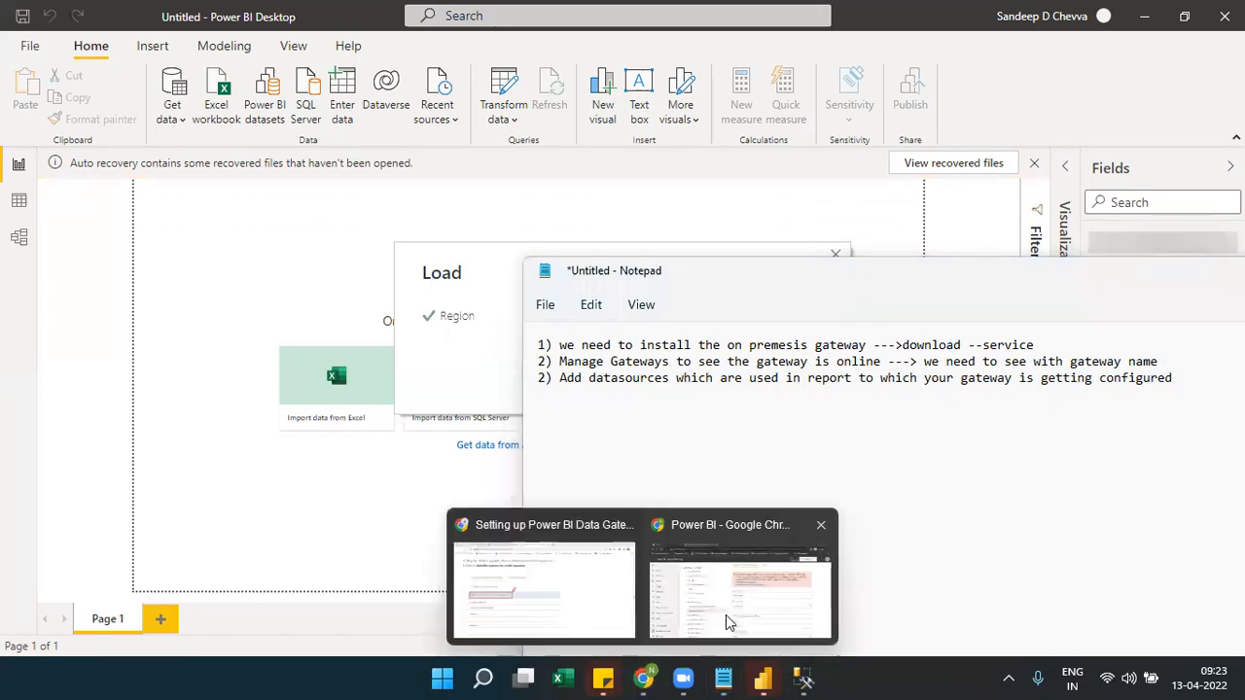
click(728, 617)
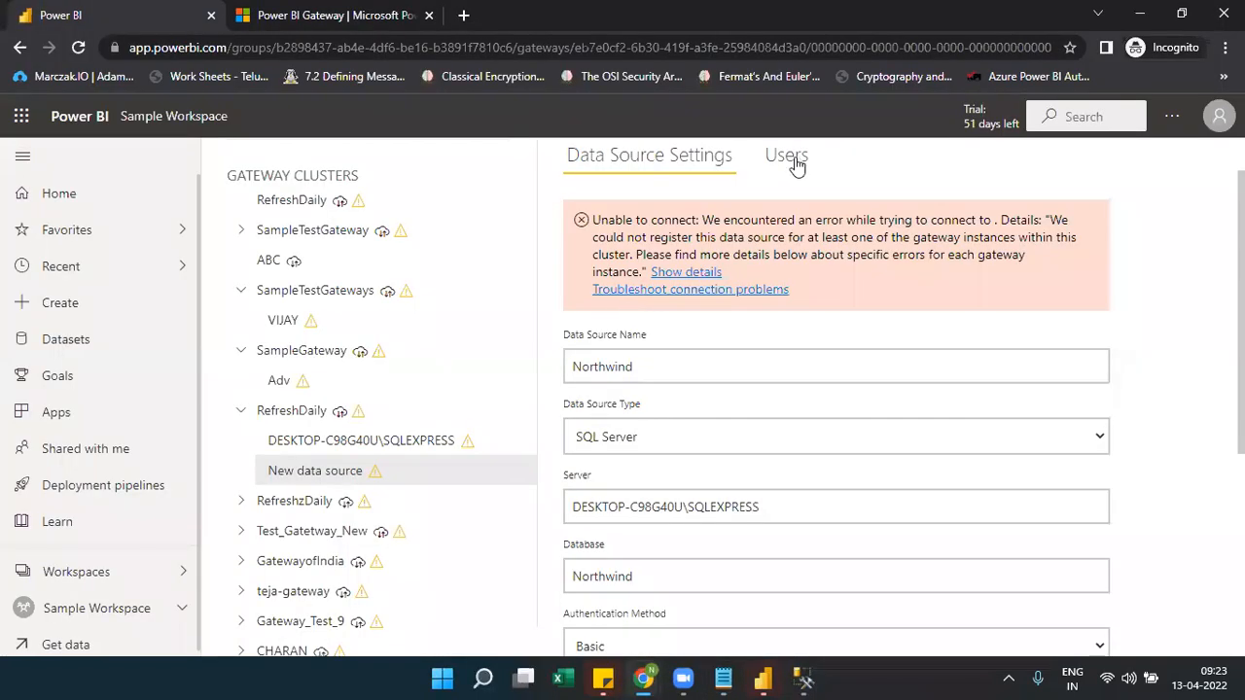
click(796, 164)
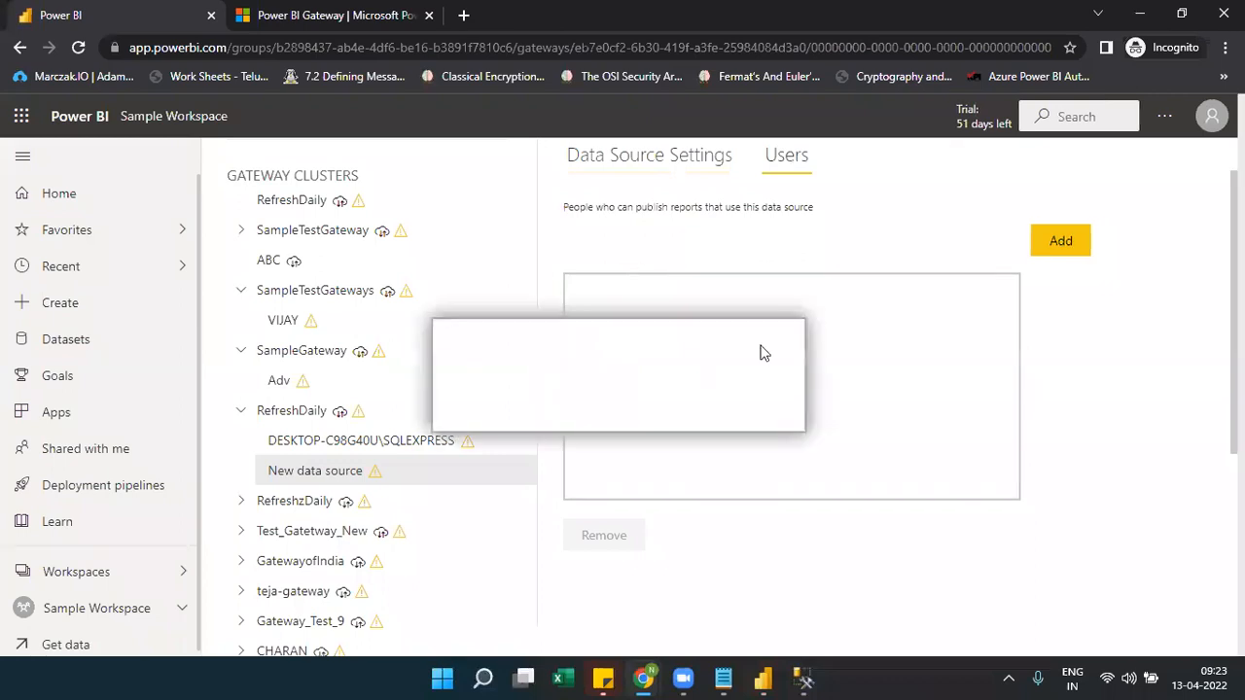
click(872, 303)
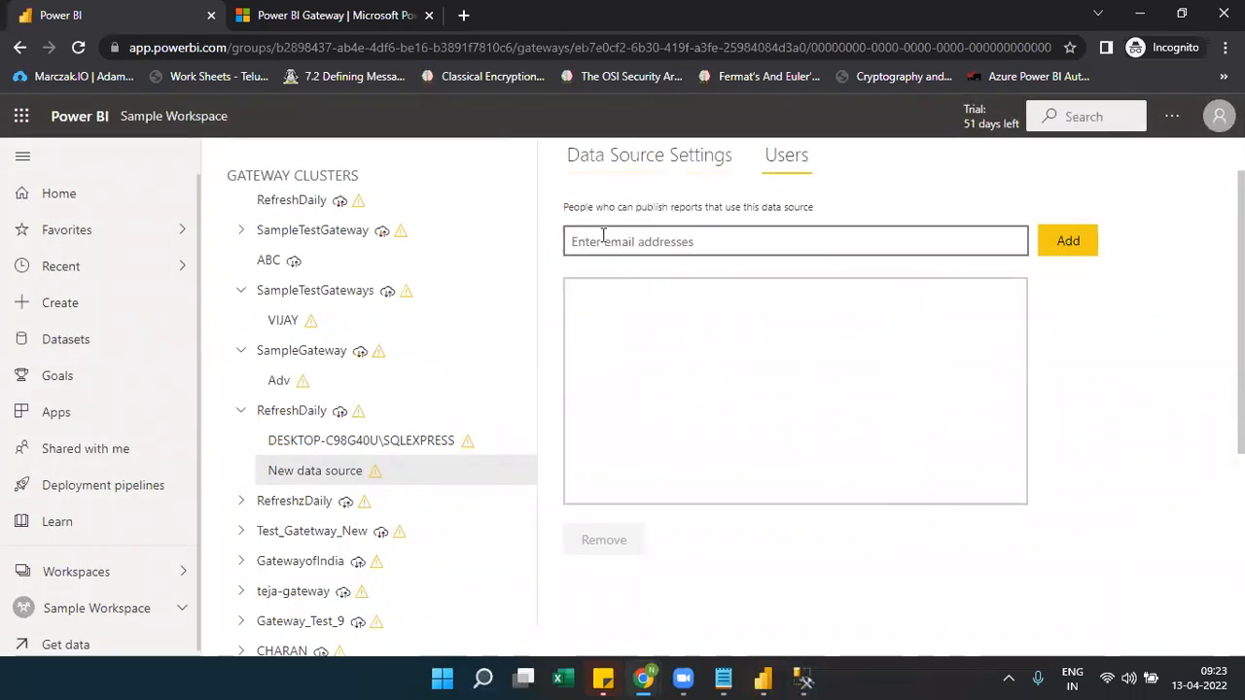
click(603, 237)
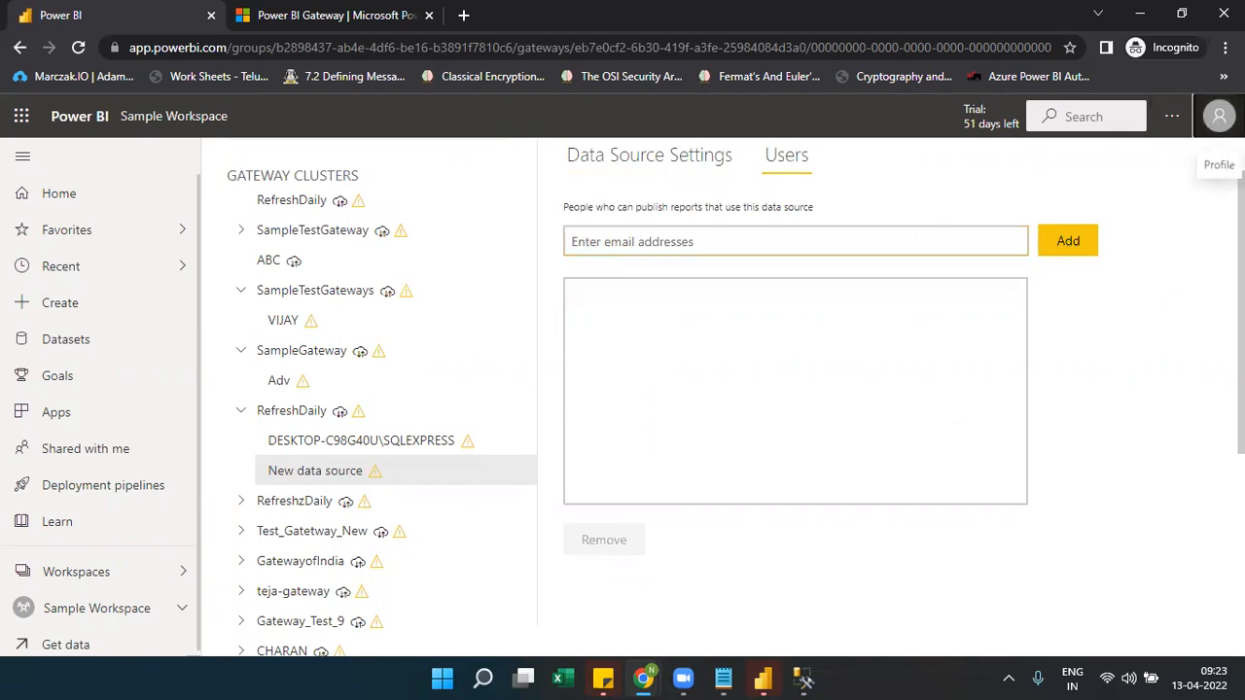
click(1219, 116)
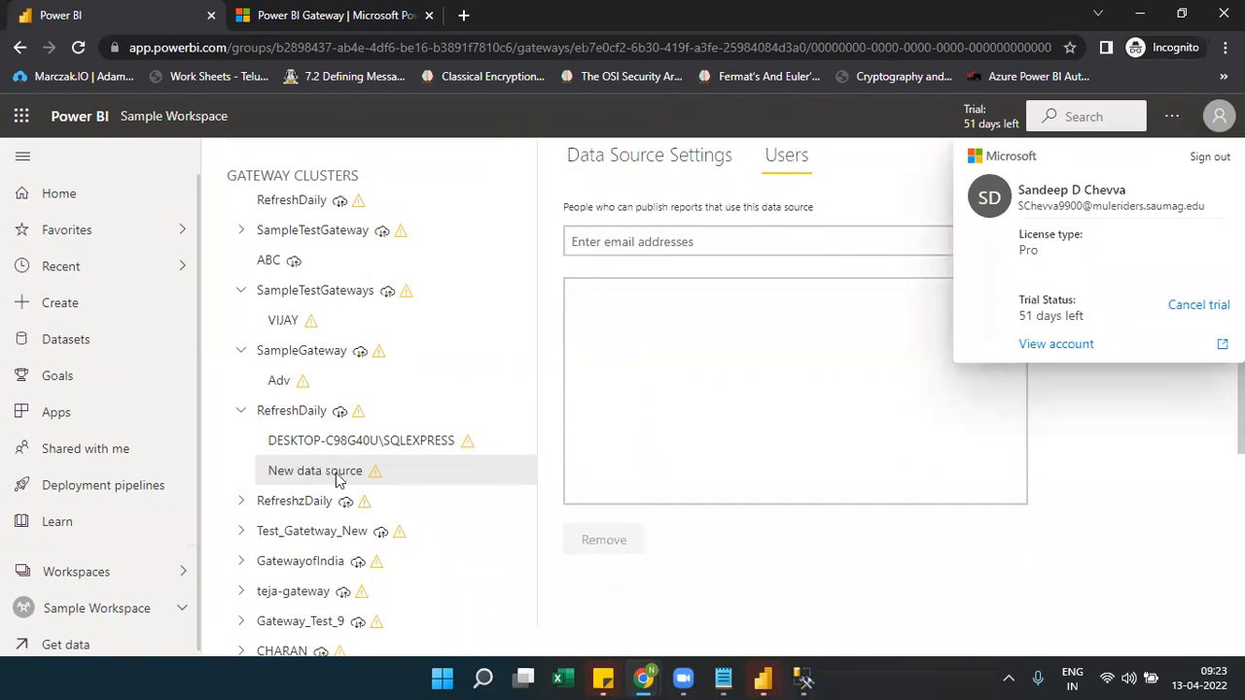
click(661, 538)
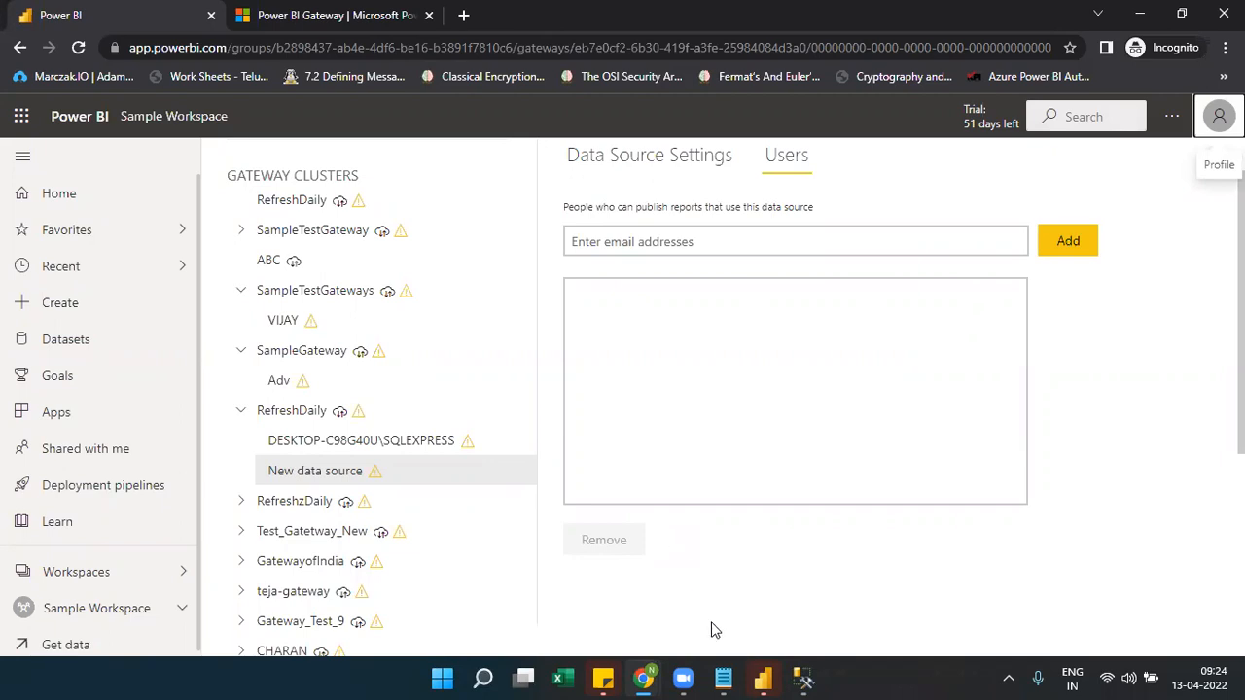
Renumber the third gateway setup note as step 3
click(723, 678)
key(Return)
key(BackSpace)
text(3)
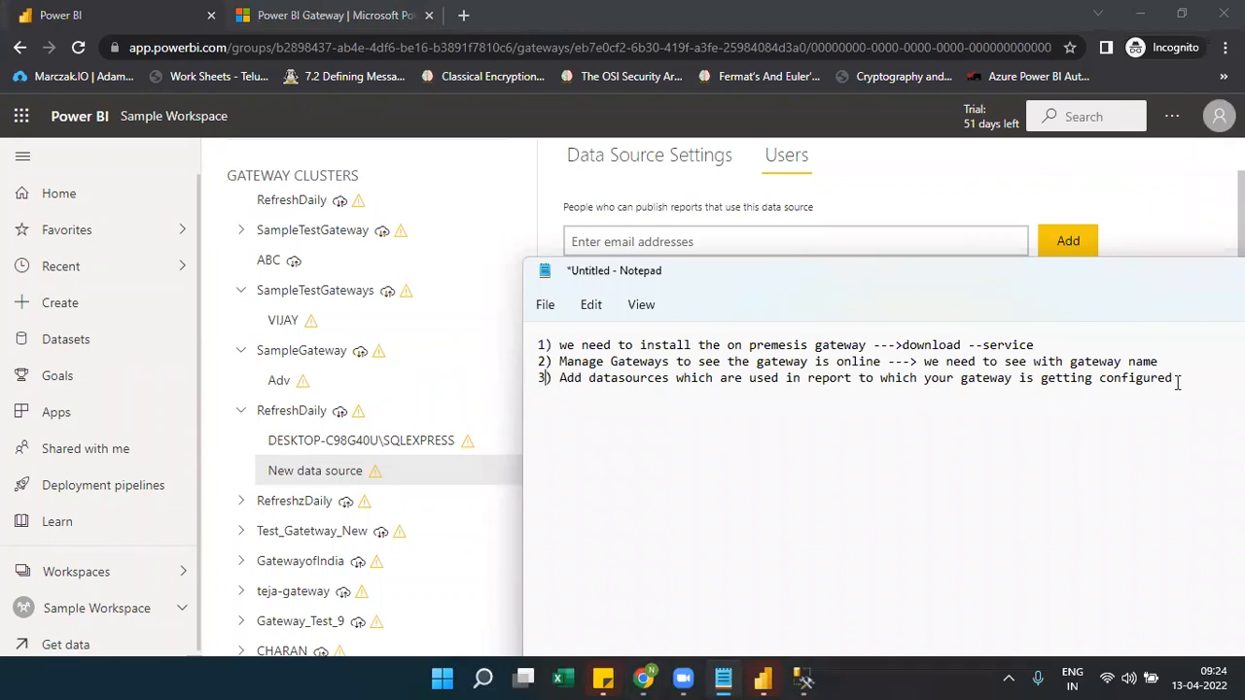
Add note 4: share the gateway with others so they can configure their datasources into it
key(Return)
text(4) Add new m)
key(BackSpace)
text(member to)
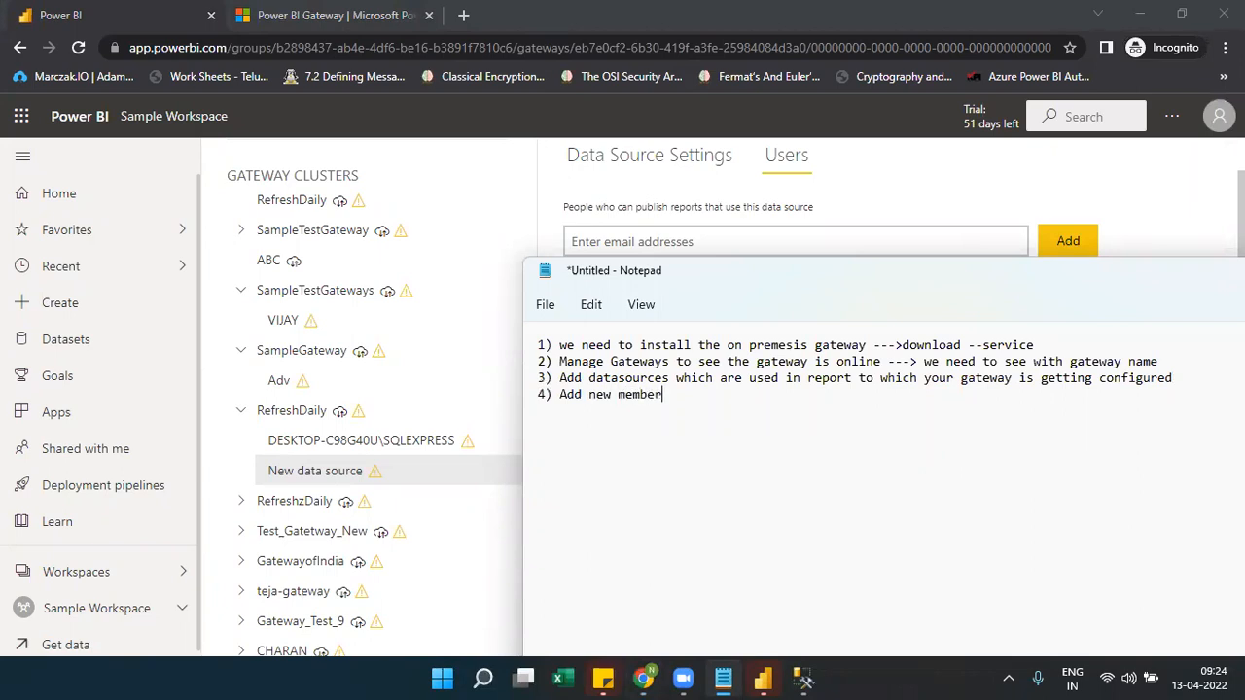
key(BackSpace)
key(BackSpace)
key(BackSpace)
key(BackSpace)
key(BackSpace)
key(BackSpace)
key(BackSpace)
key(BackSpace)
key(BackSpace)
key(BackSpace)
key(BackSpace)
key(BackSpace)
key(BackSpace)
key(BackSpace)
key(BackSpace)
key(BackSpace)
text(share the d)
key(BackSpace)
text(gateway to oth)
key(BackSpace)
key(BackSpace)
text(others so that they can configure there datasources into this gateway ()
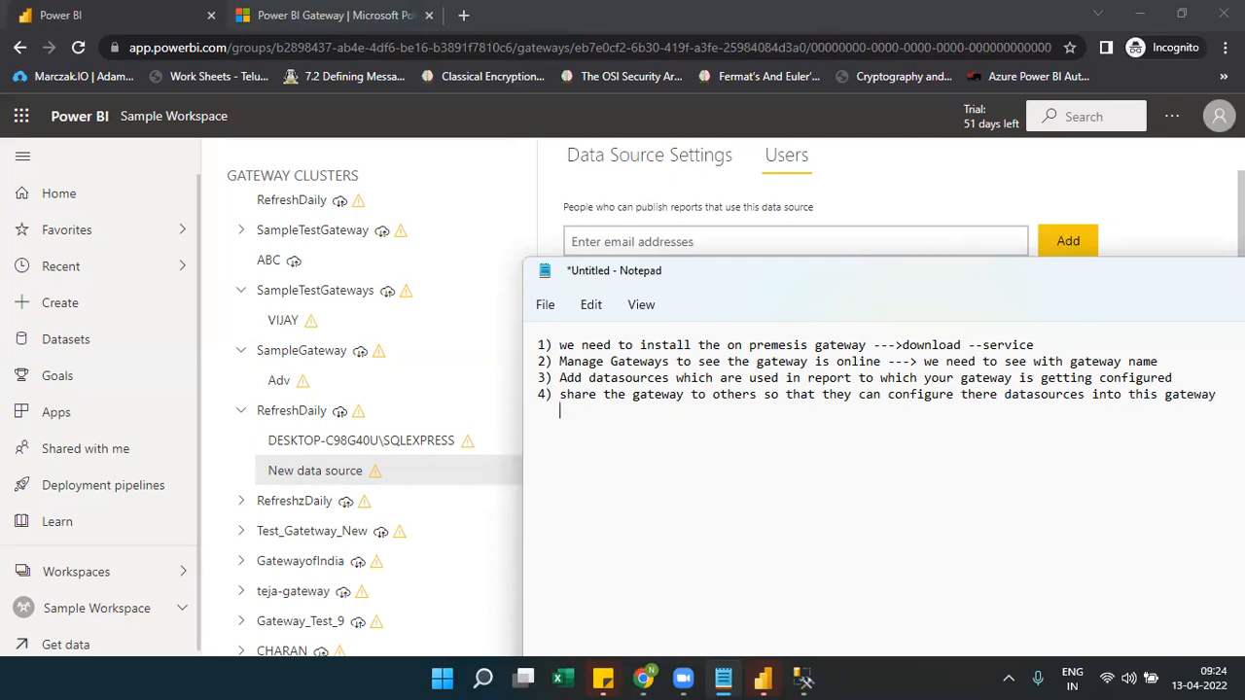
text(gateway can bes)
key(BackSpace)
text(shared)
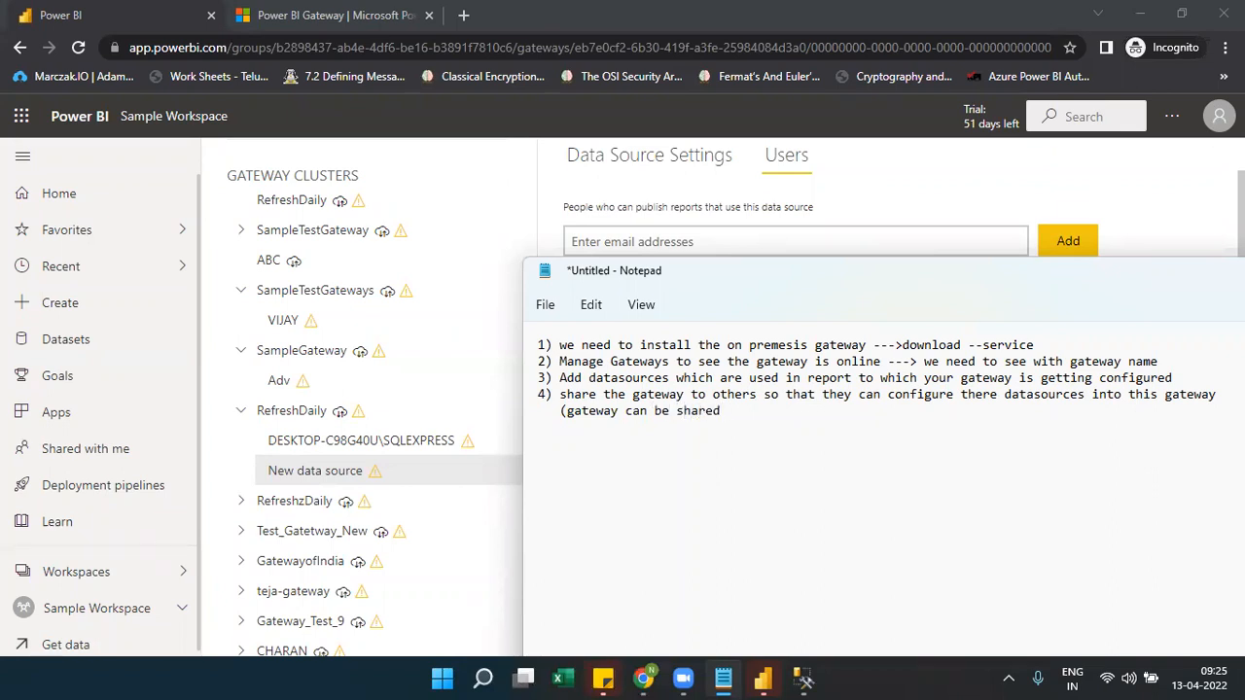
Fix 'single' and end note 4 with '(gateway can be shared … across multiple developers)'
click(564, 411)
text(singl e)
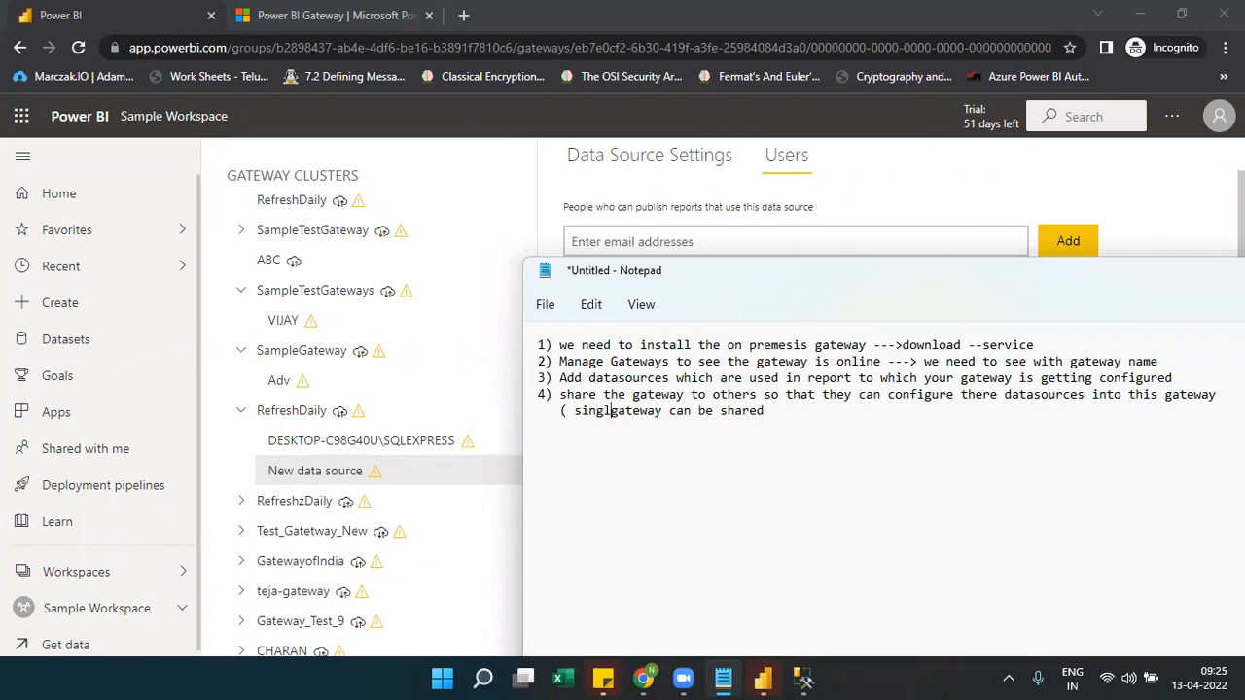
key(BackSpace)
key(BackSpace)
text(e)
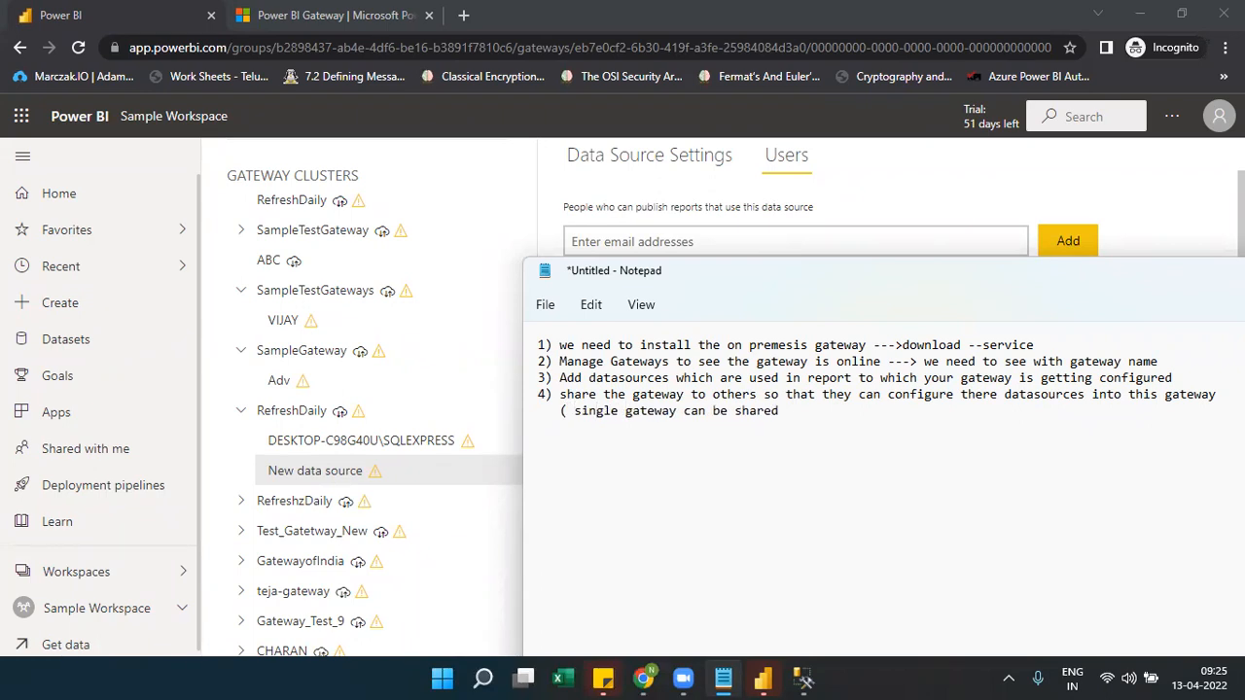
click(794, 412)
text(accross multiple develo)
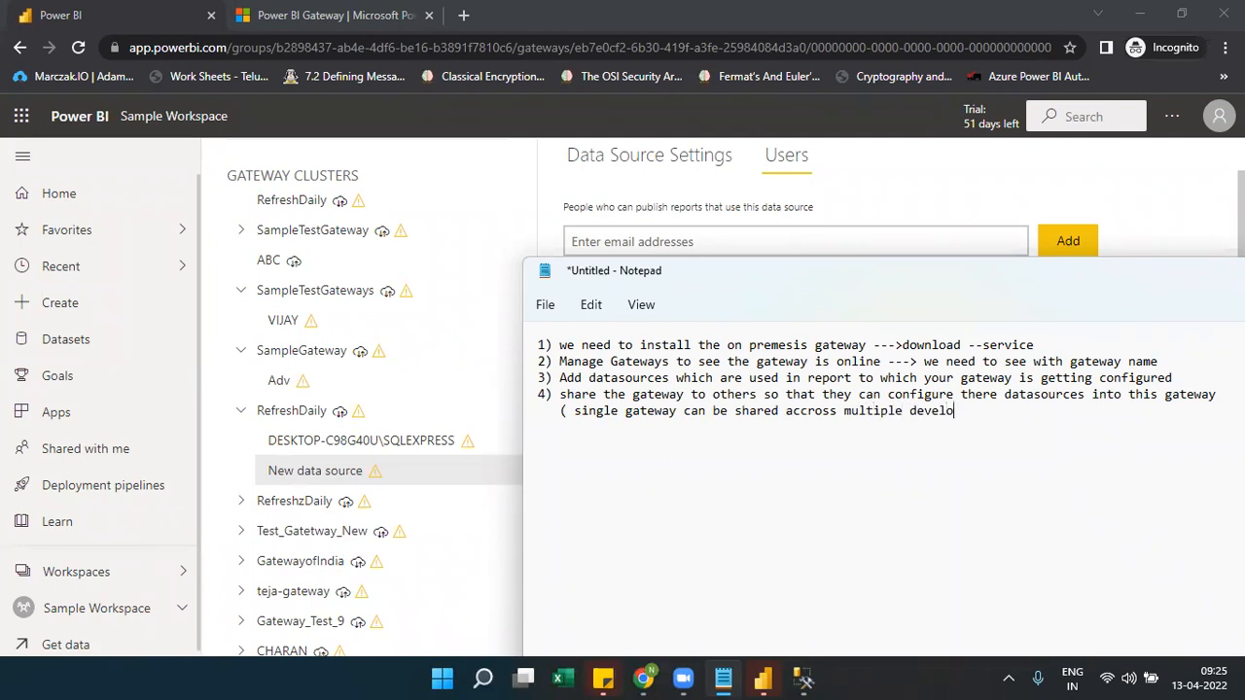
text(pers))
Confirm in Data source settings that the file uses Northwind on DESKTOP-C98G40U\SQLEXPRESS
click(763, 678)
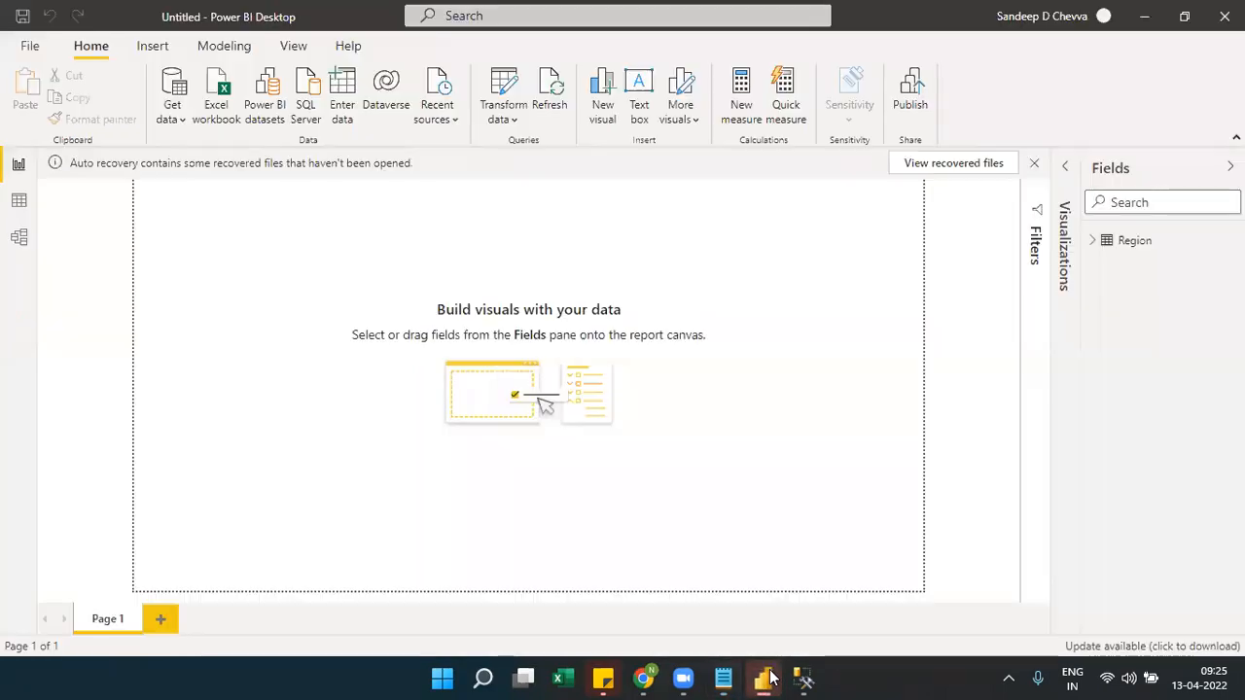
click(514, 124)
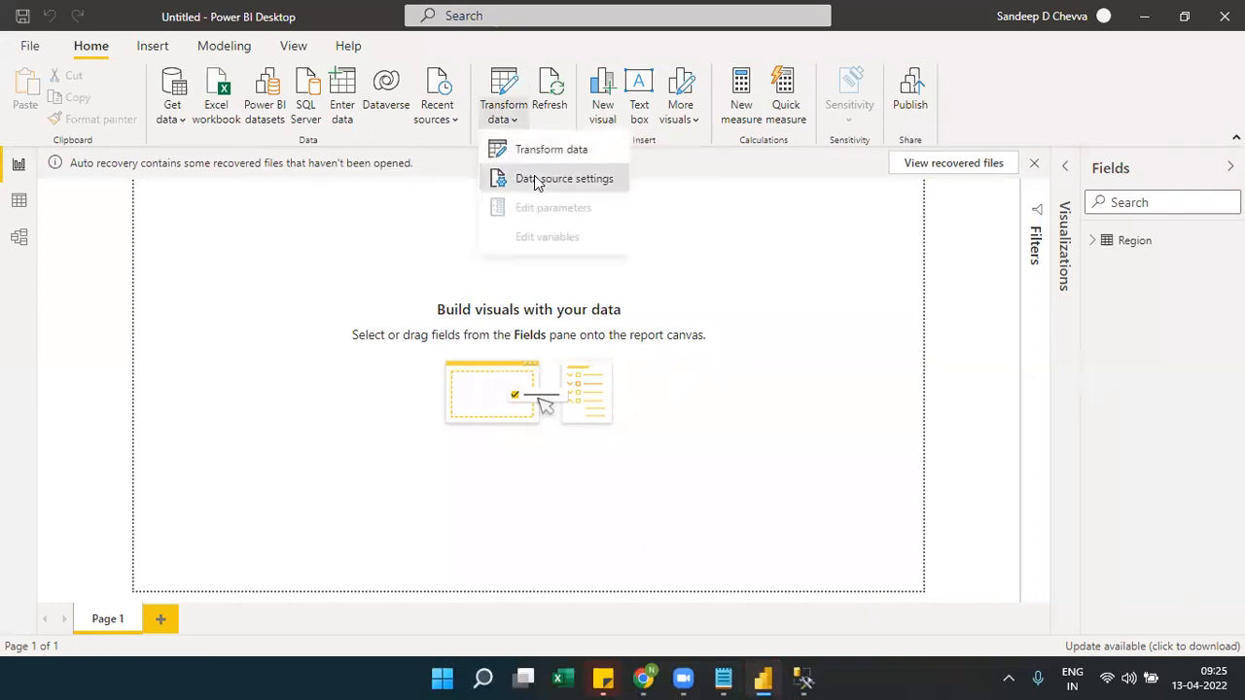
click(536, 179)
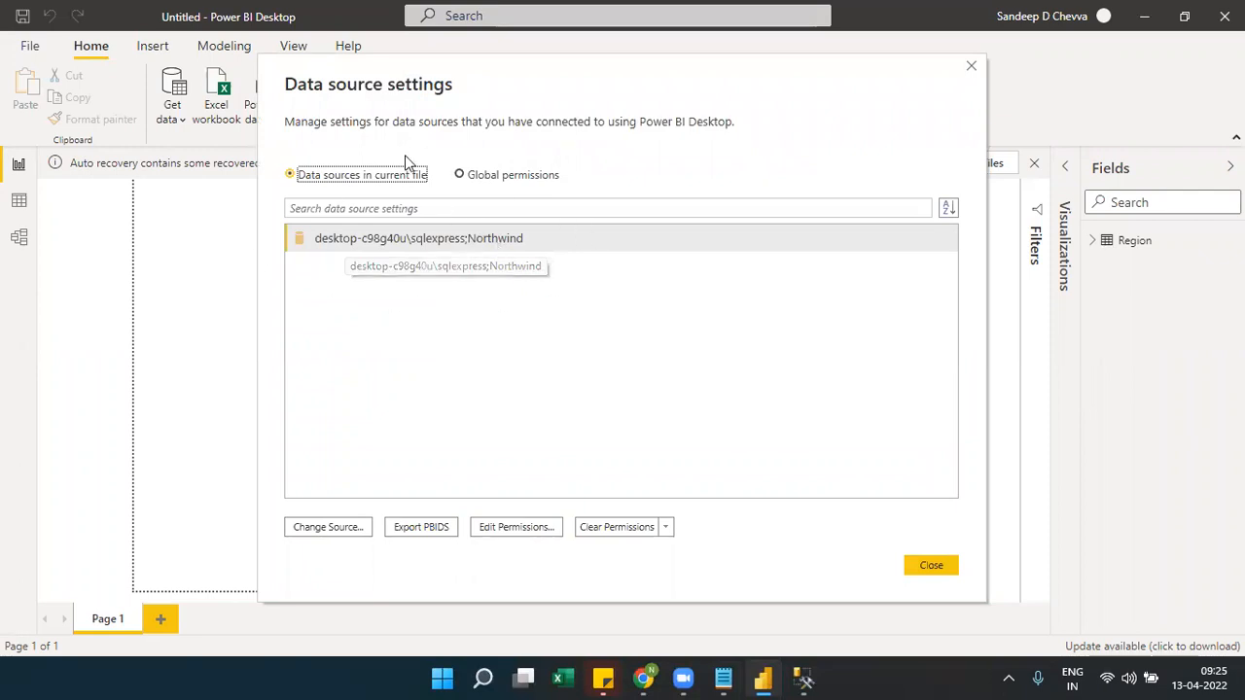
click(969, 68)
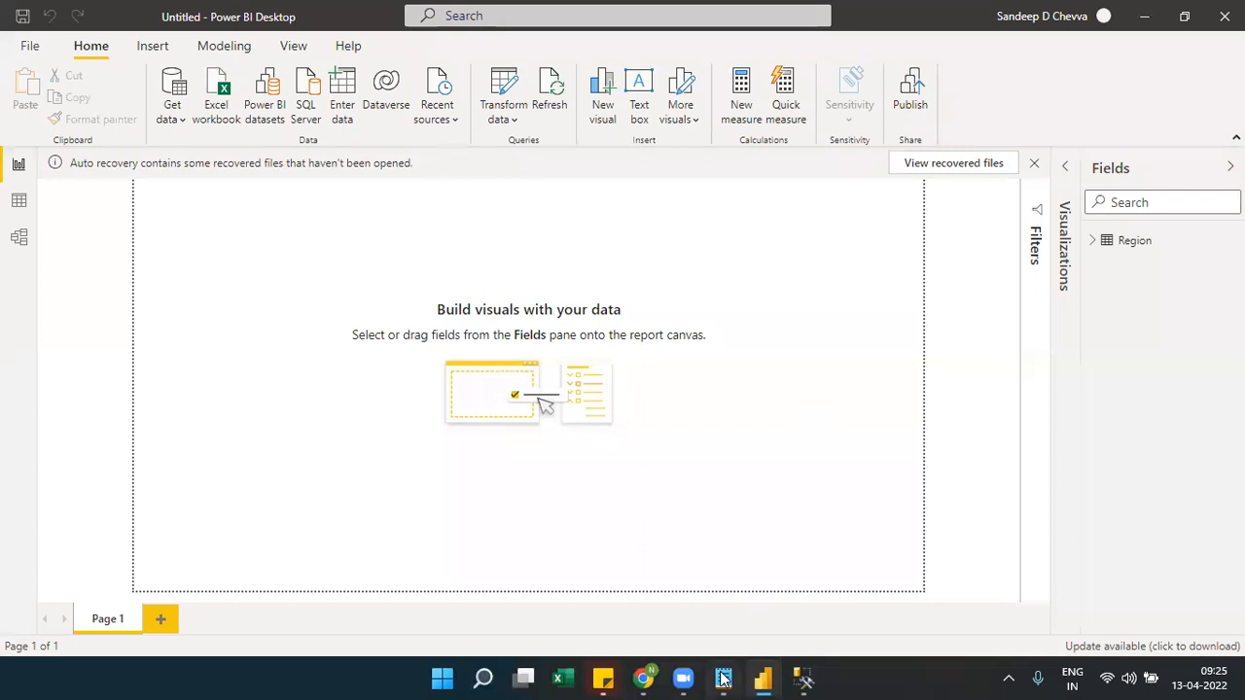
click(723, 678)
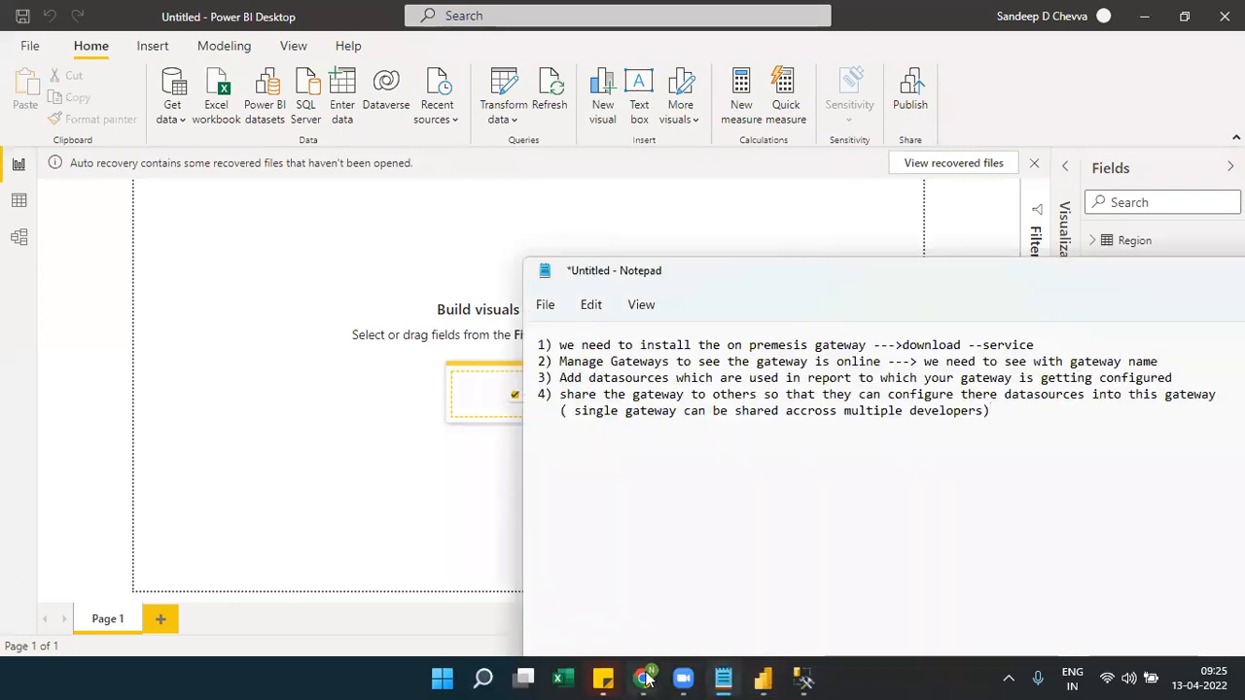
In the Power BI service, open Sample Workspace from the Workspaces list
mouse_move(643, 678)
click(737, 611)
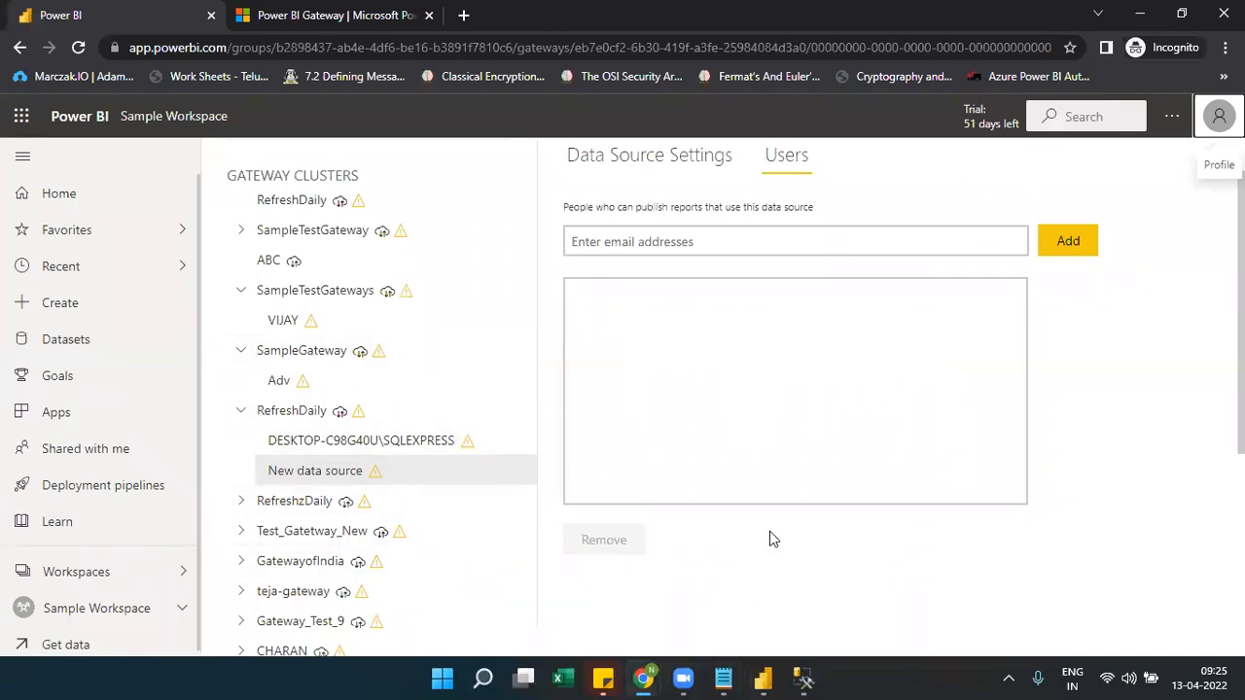
click(102, 574)
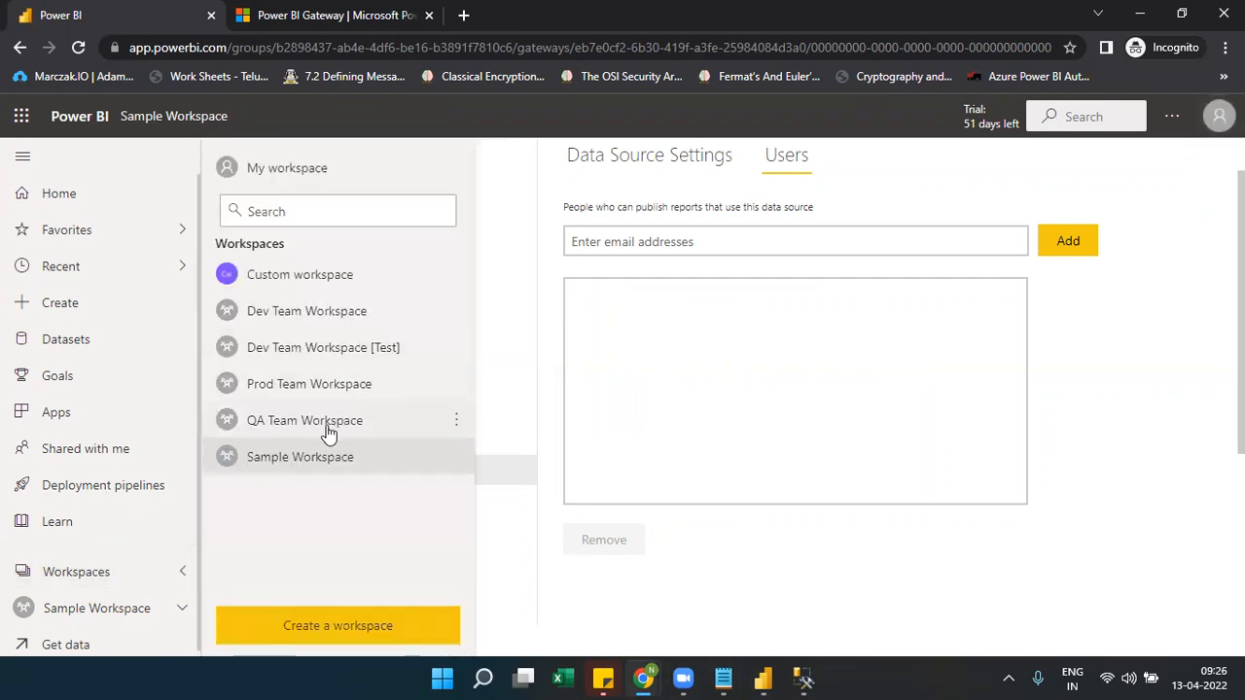
click(302, 457)
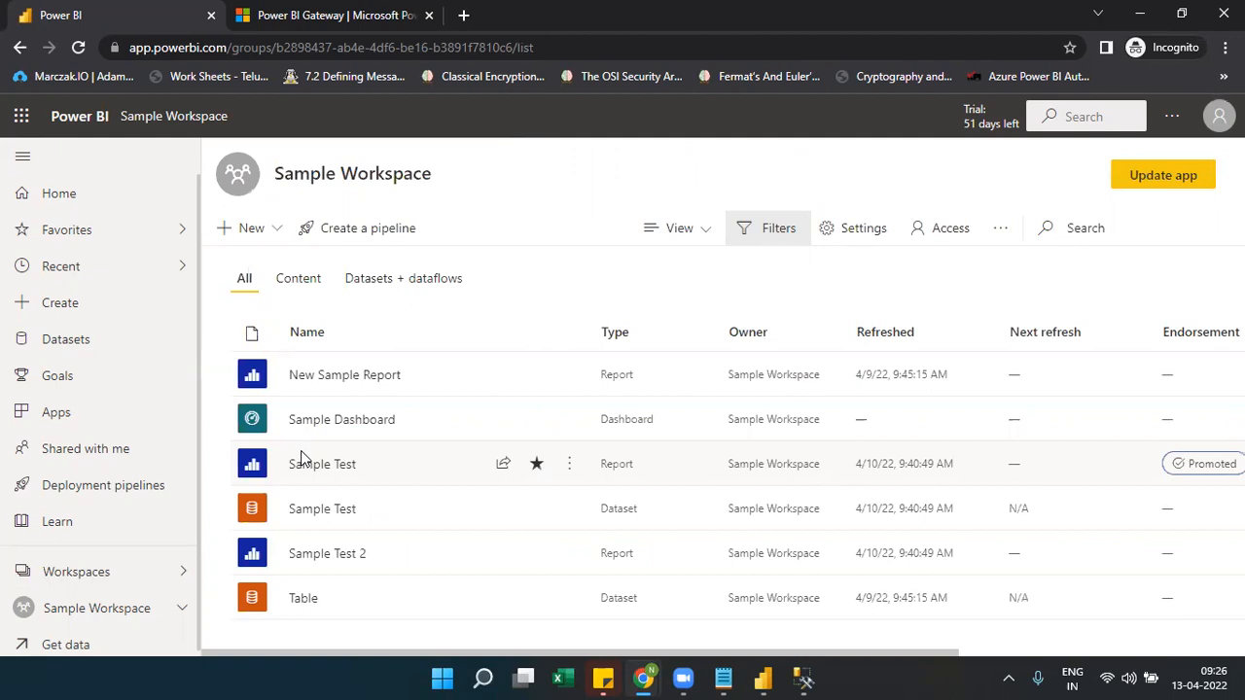
Open Dev Team Workspace and scroll to the Sample Refresh check report and dataset
click(193, 574)
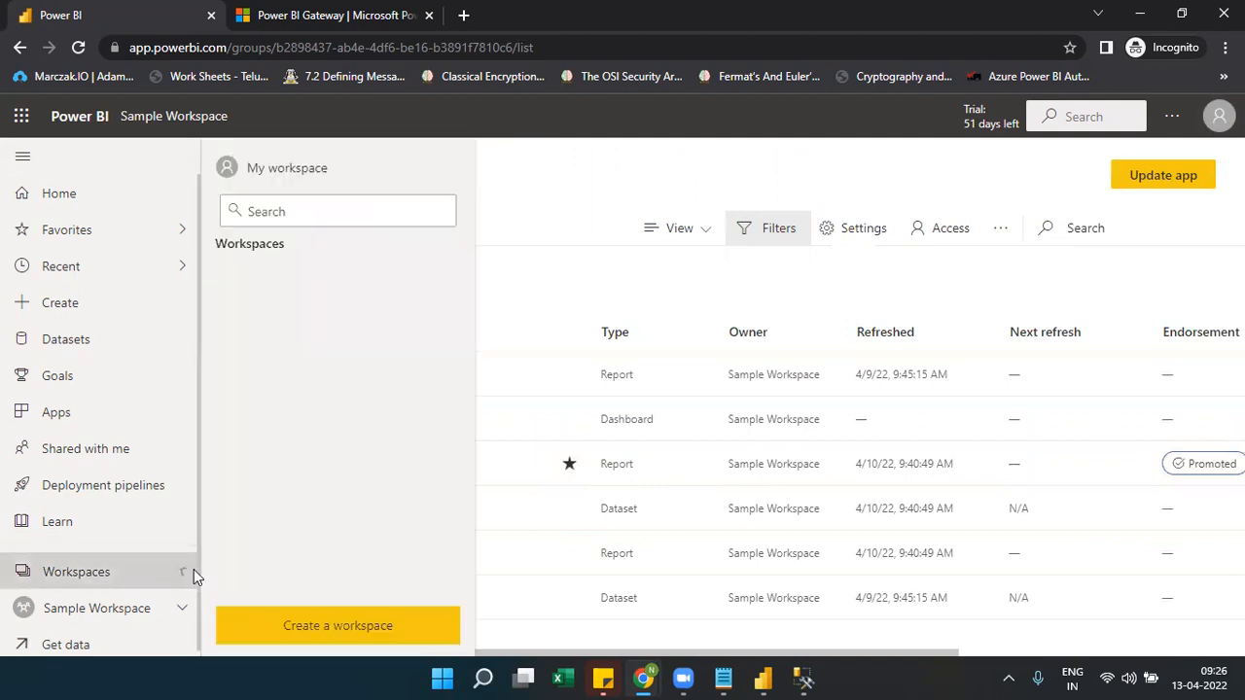
click(333, 312)
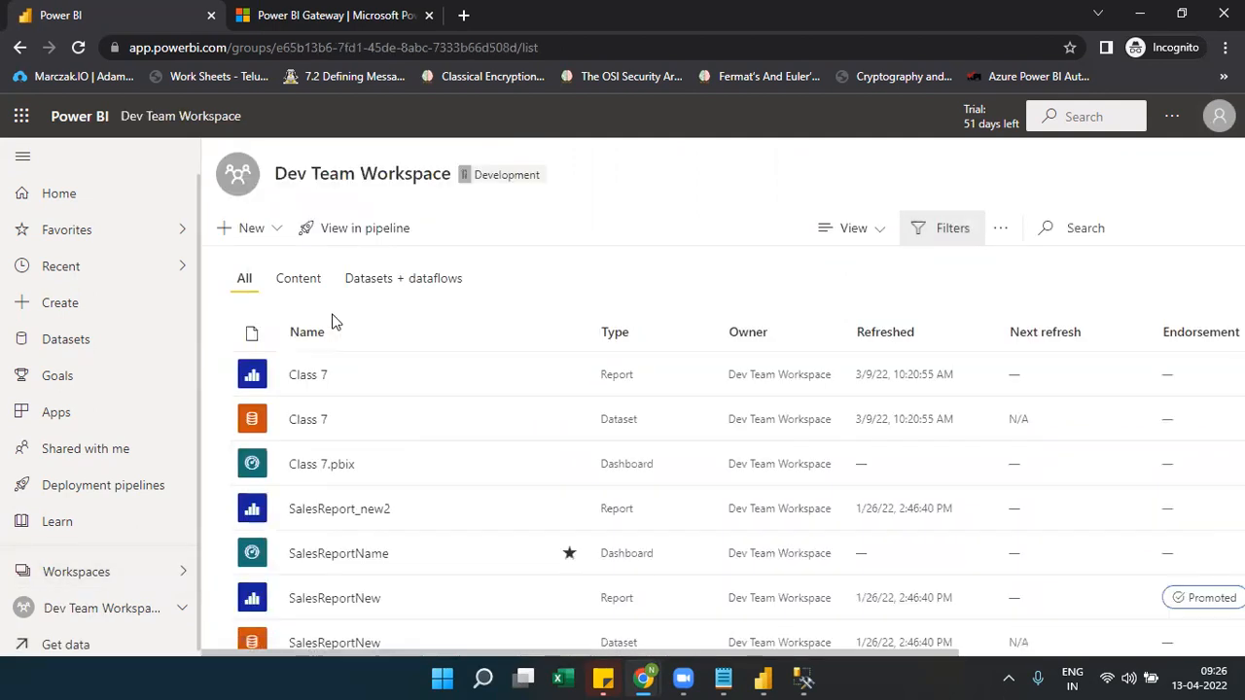
scroll(333, 322, down, 3)
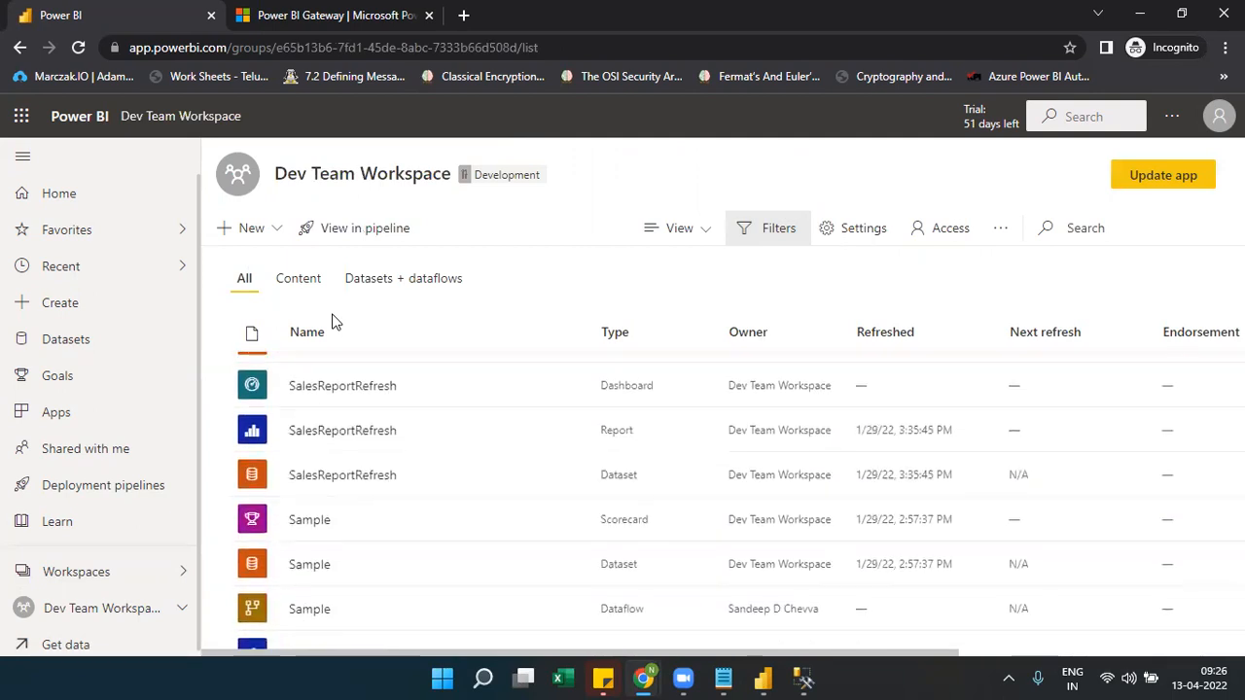
scroll(333, 322, down, 4)
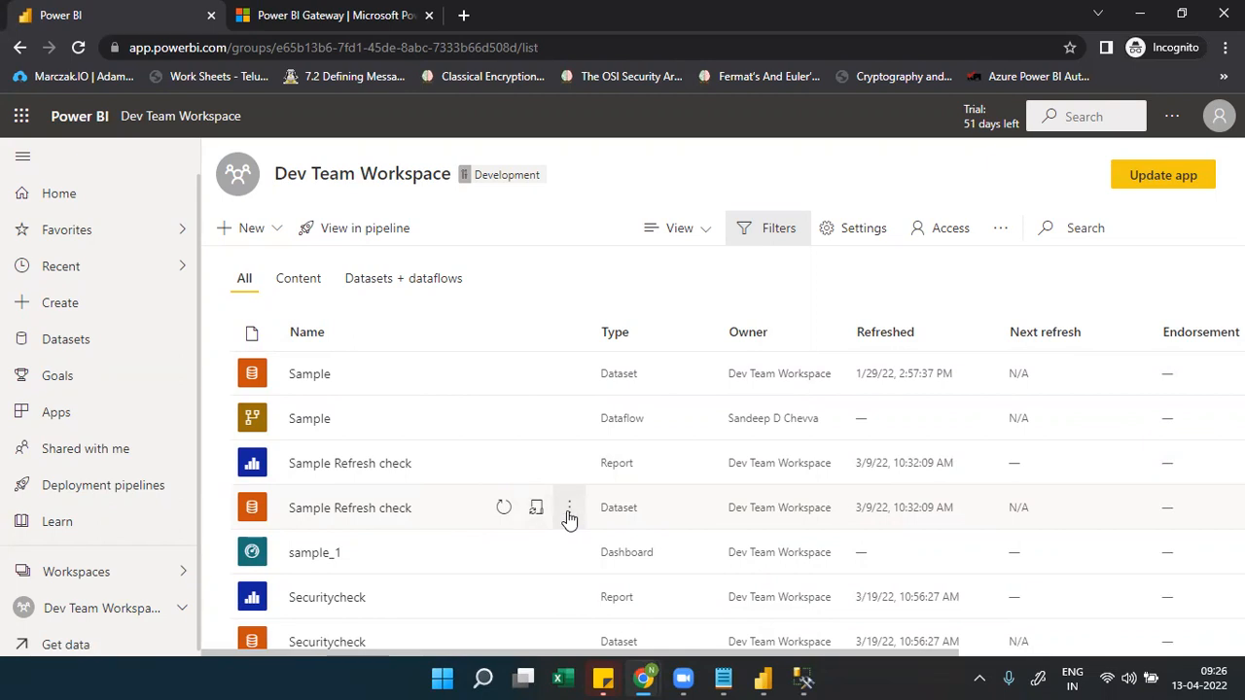
Write Notepad note 5: attach the gateway to the report's dataset for manual or scheduled refresh
click(722, 678)
text(5)
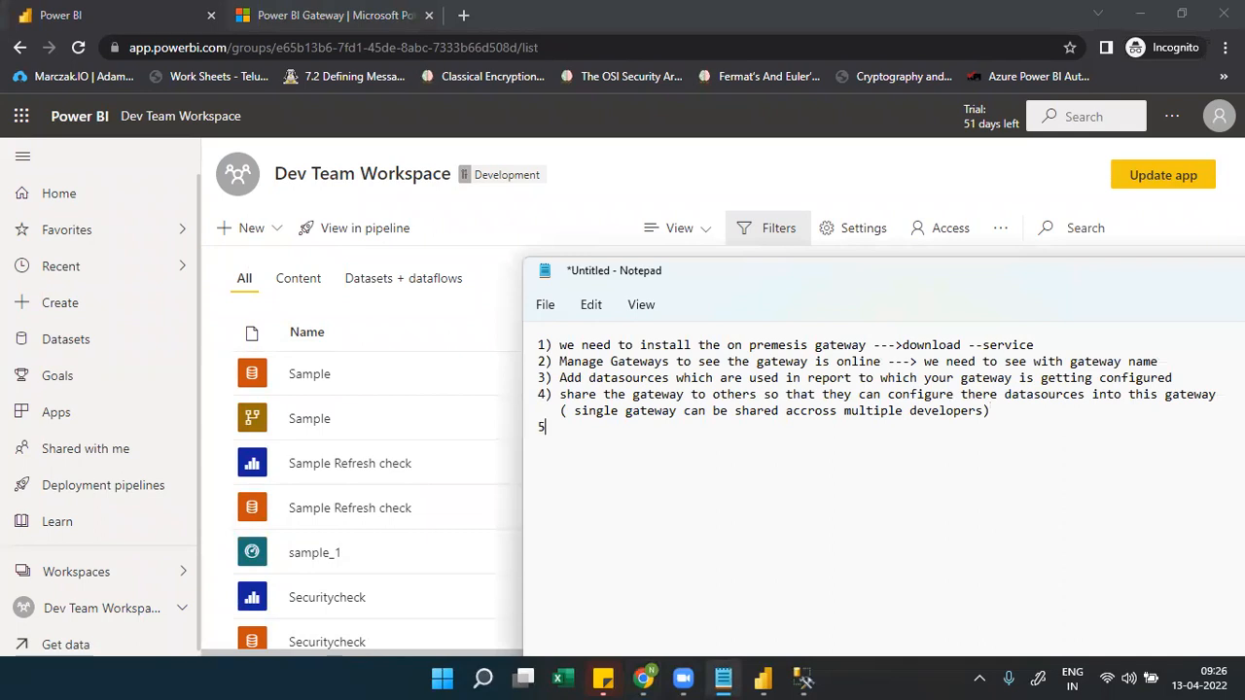
text() we need atta)
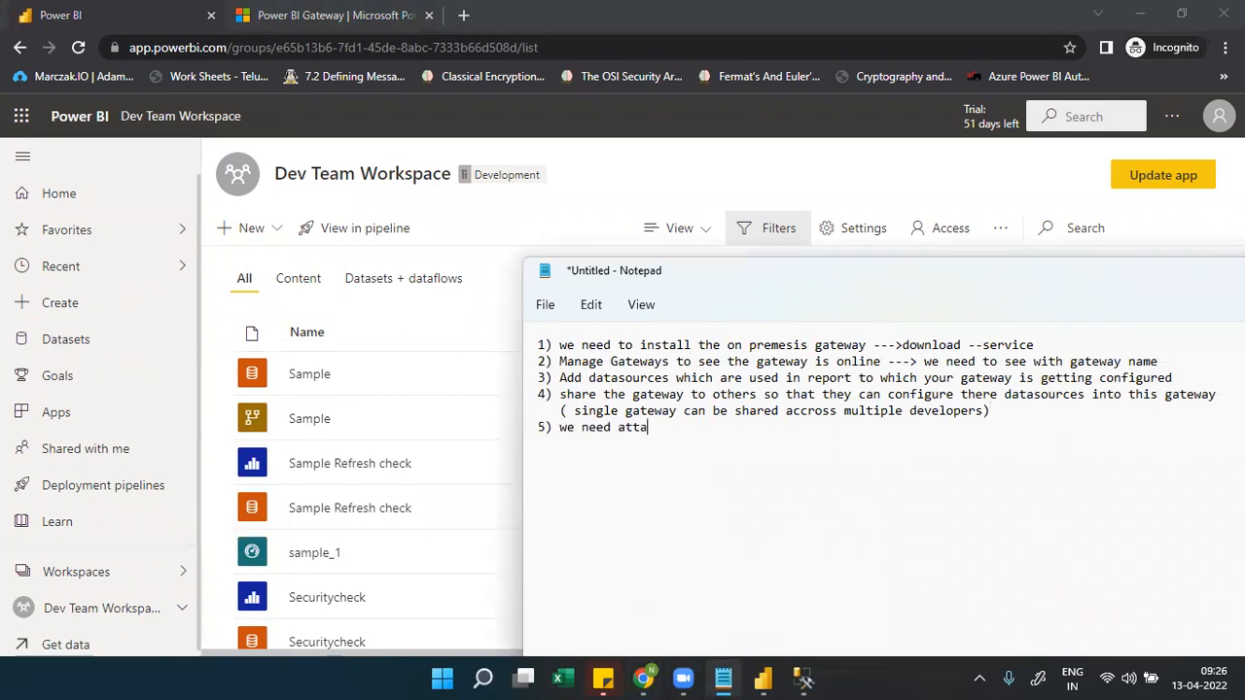
text(ched gateway to the datasey)
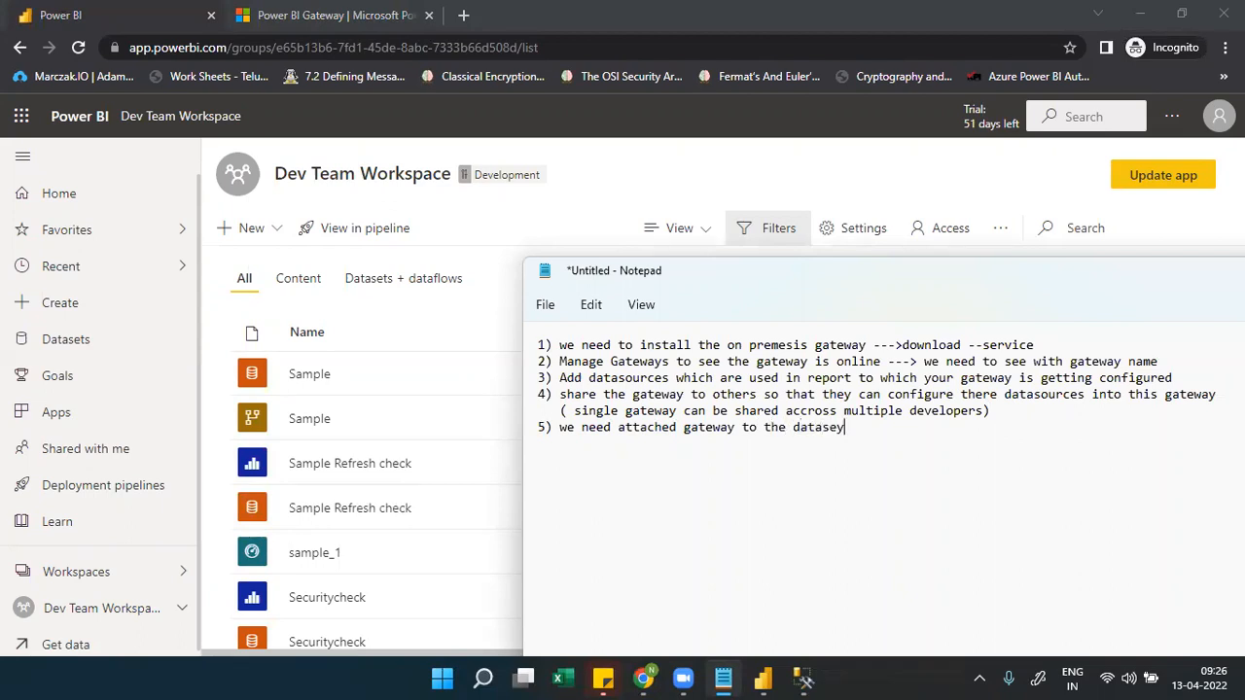
key(BackSpace)
text(t of the report which)
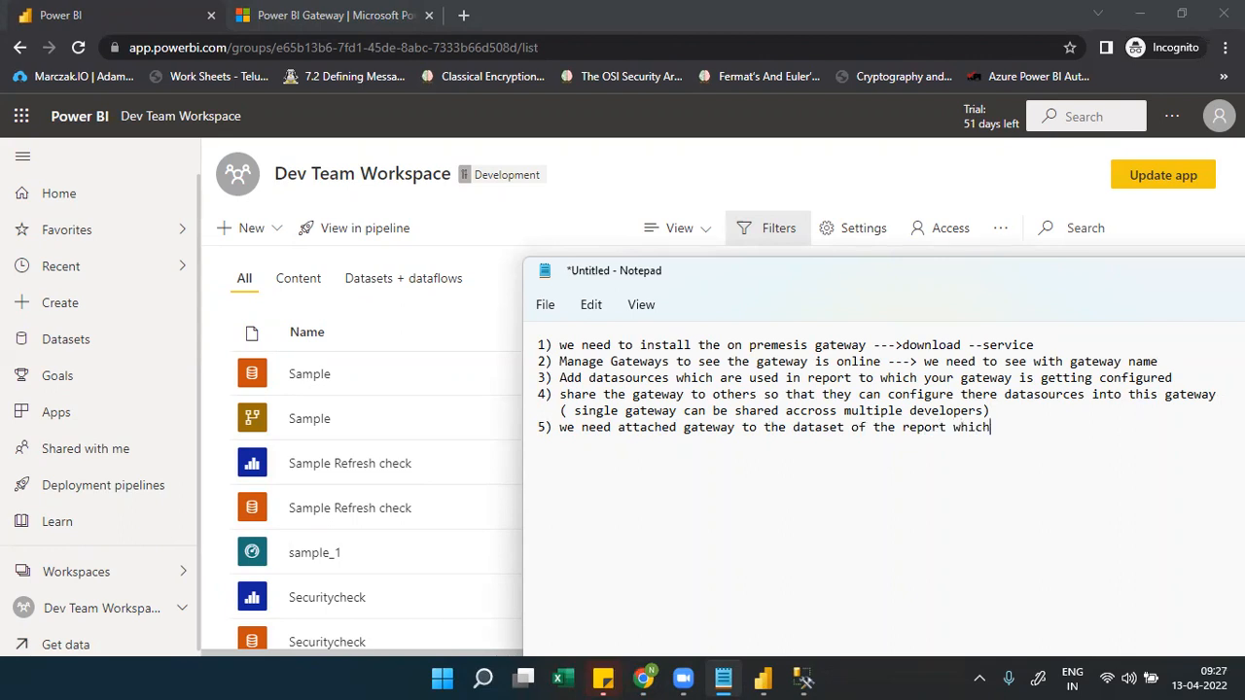
text( is used for manu)
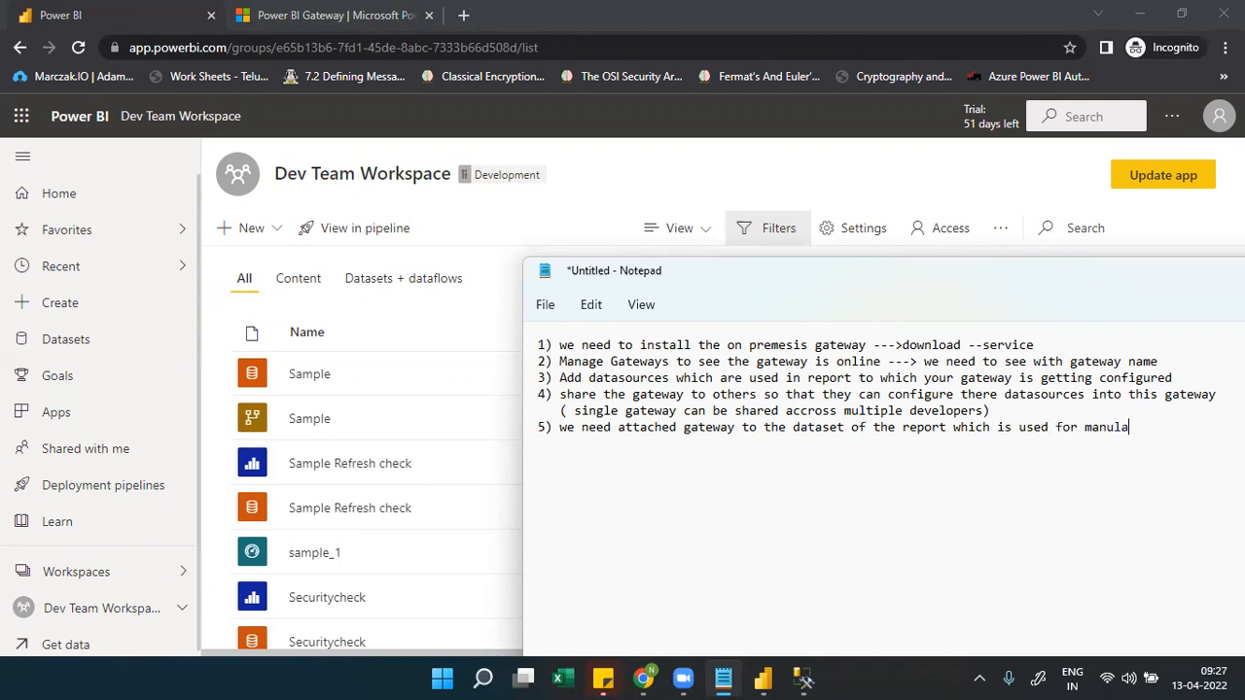
key(BackSpace)
text(ual refresh)
text( or shc)
text( or sch)
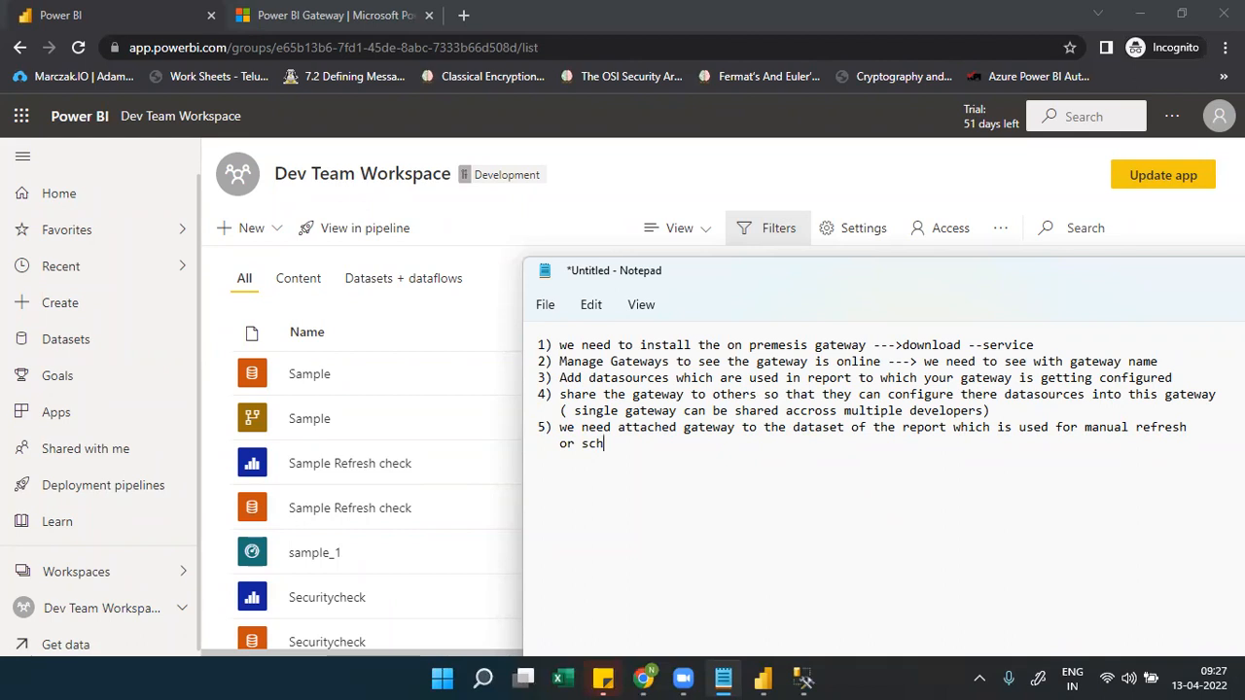
text( refresh)
Open Settings for the Sample Refresh check dataset in Dev Team Workspace
click(868, 167)
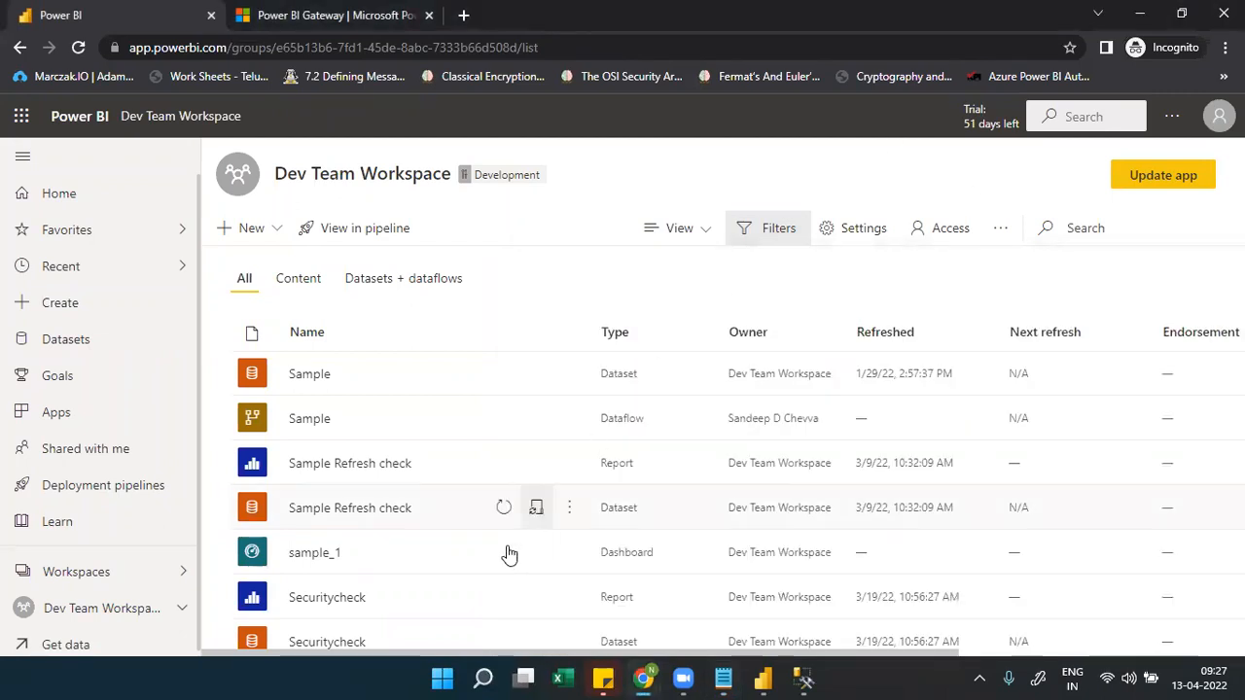
click(572, 509)
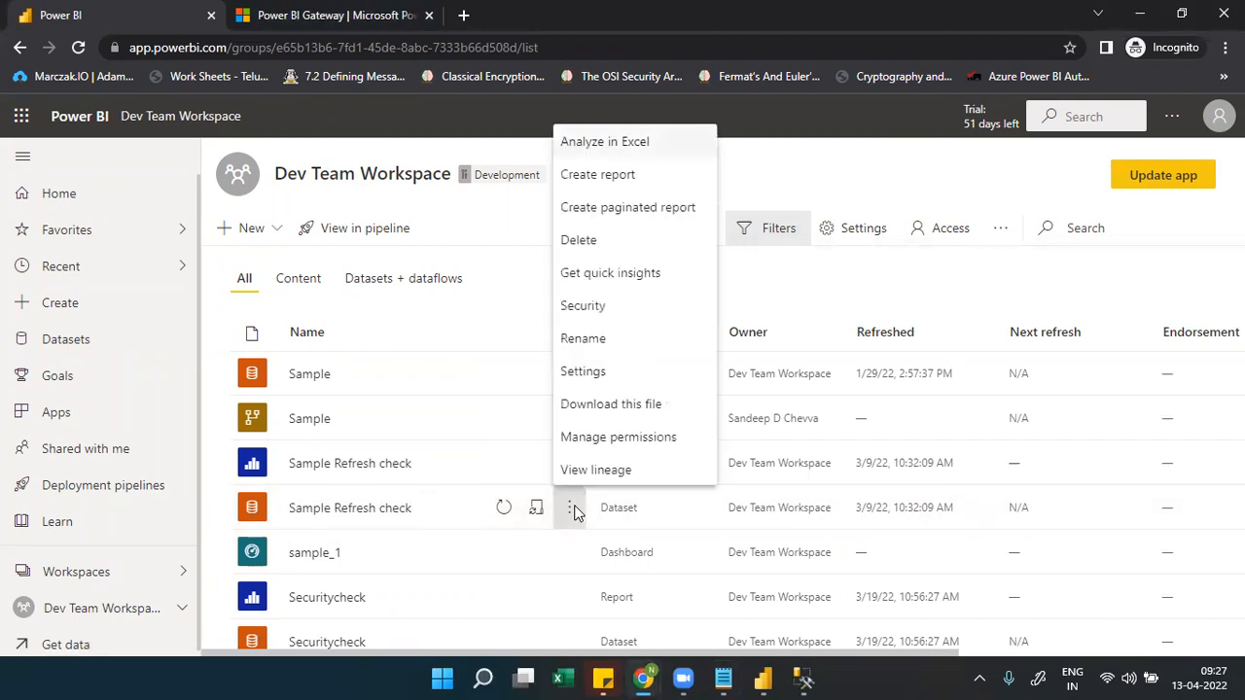
click(584, 373)
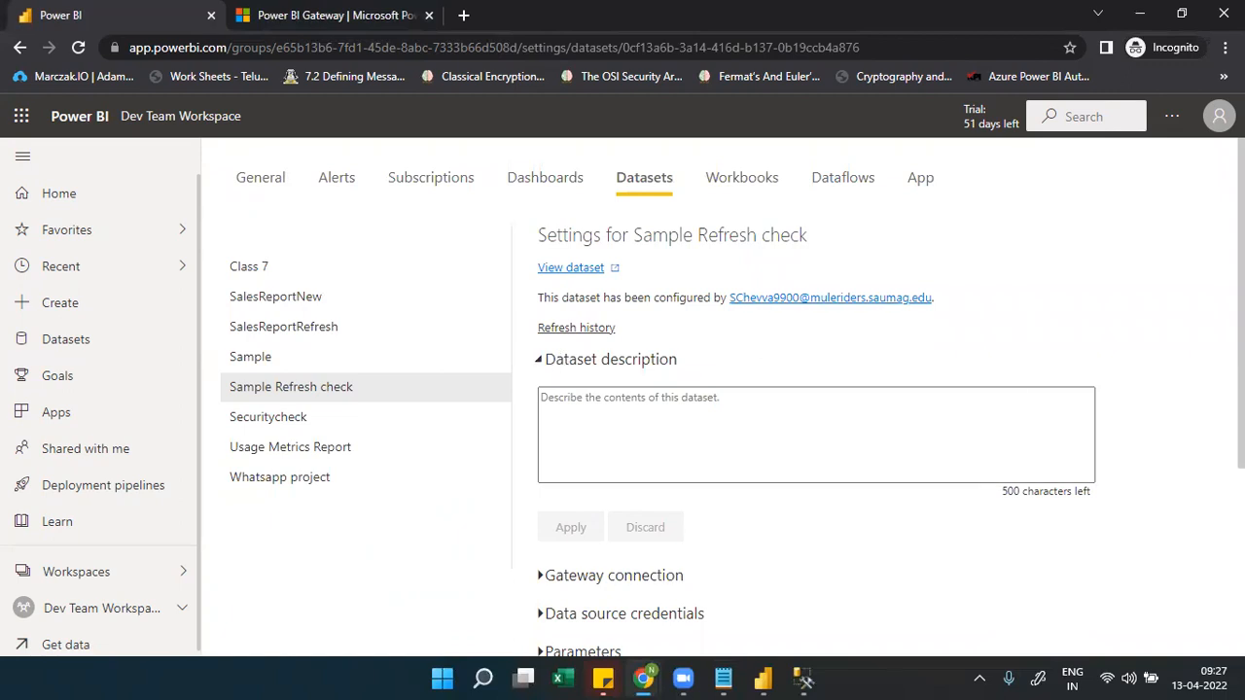
Expand the Gateway connection section and scroll through the available gateways
scroll(944, 405, down, 3)
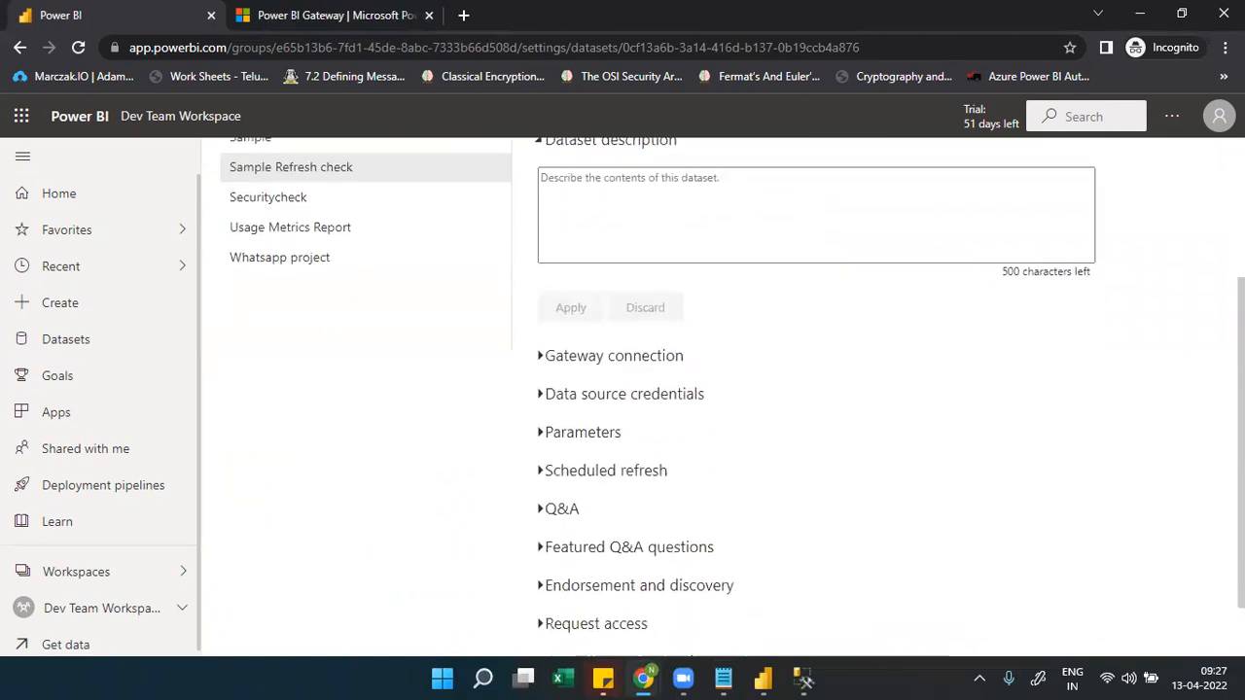
click(542, 358)
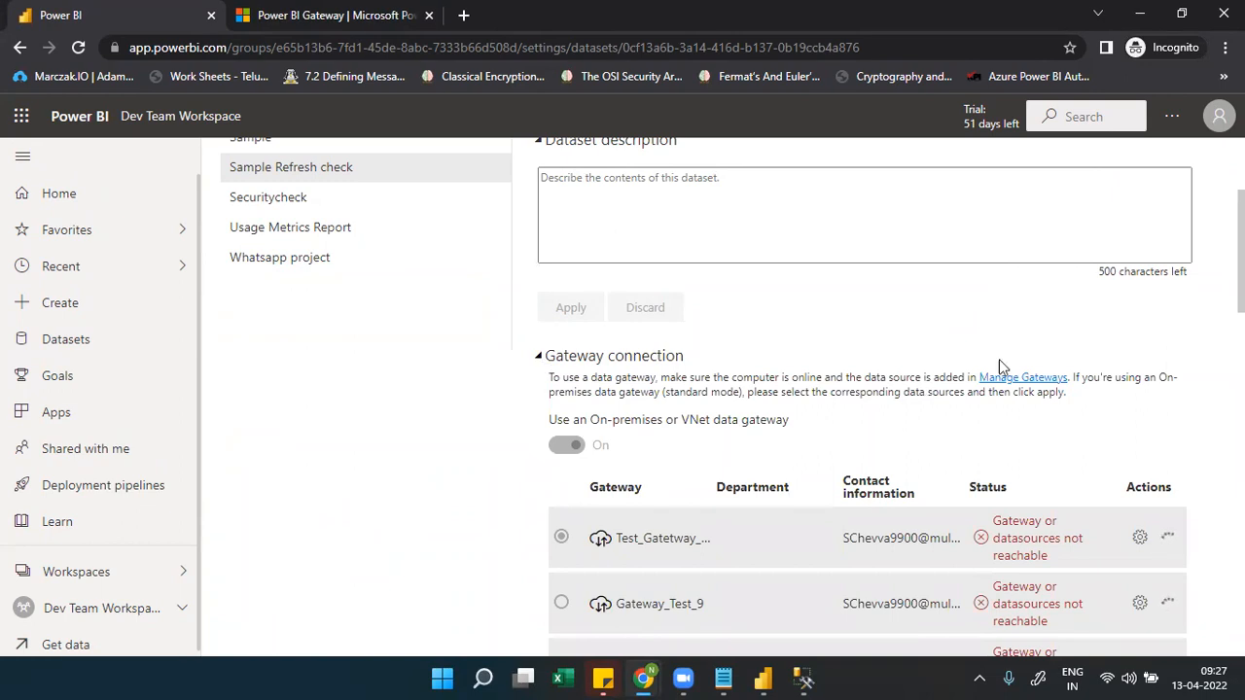
scroll(865, 399, down, 4)
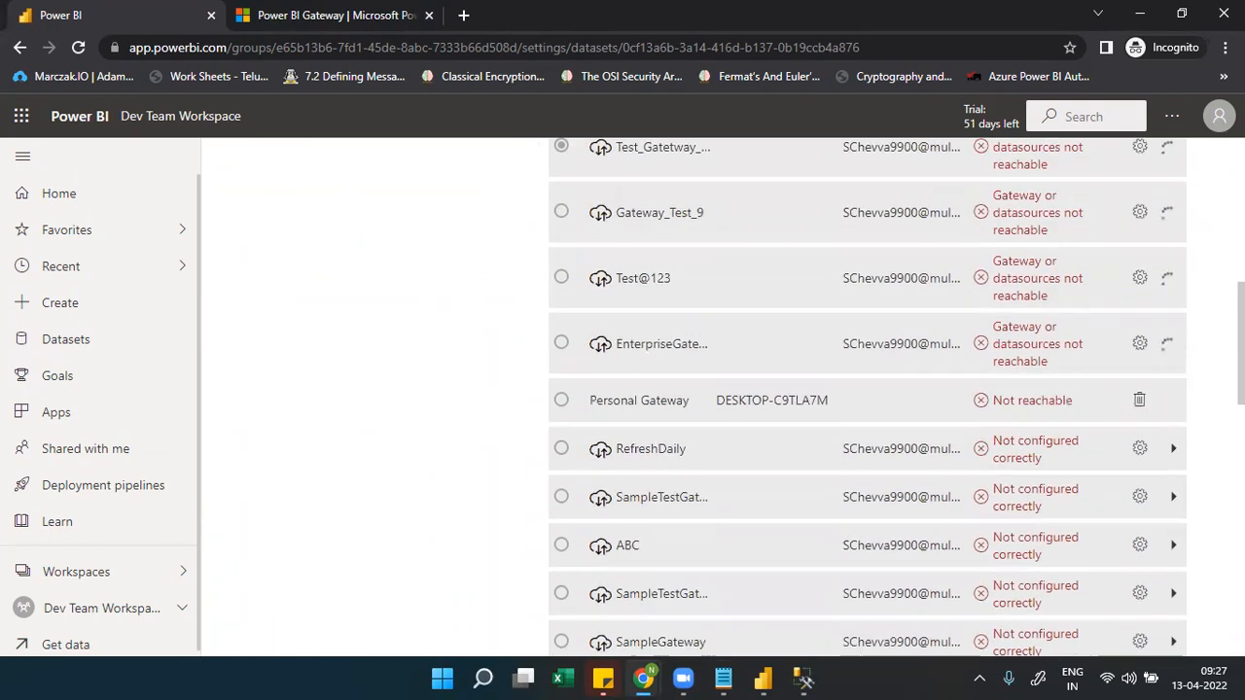
scroll(865, 399, down, 8)
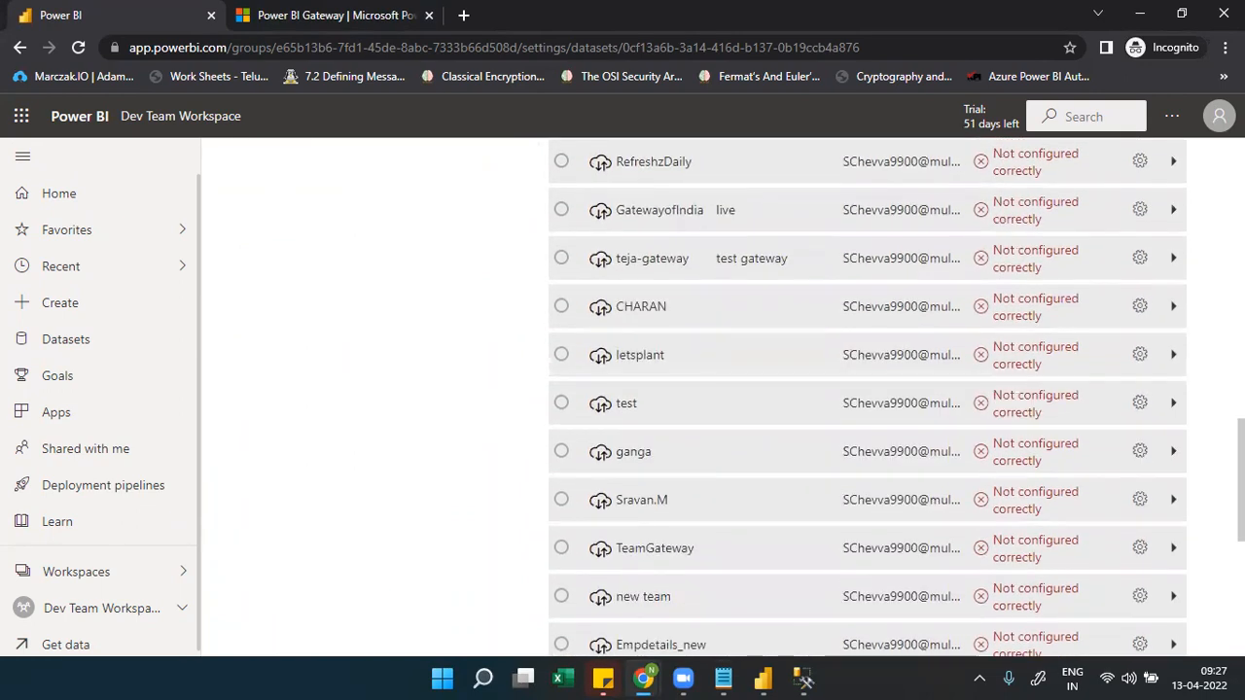
scroll(866, 399, up, 8)
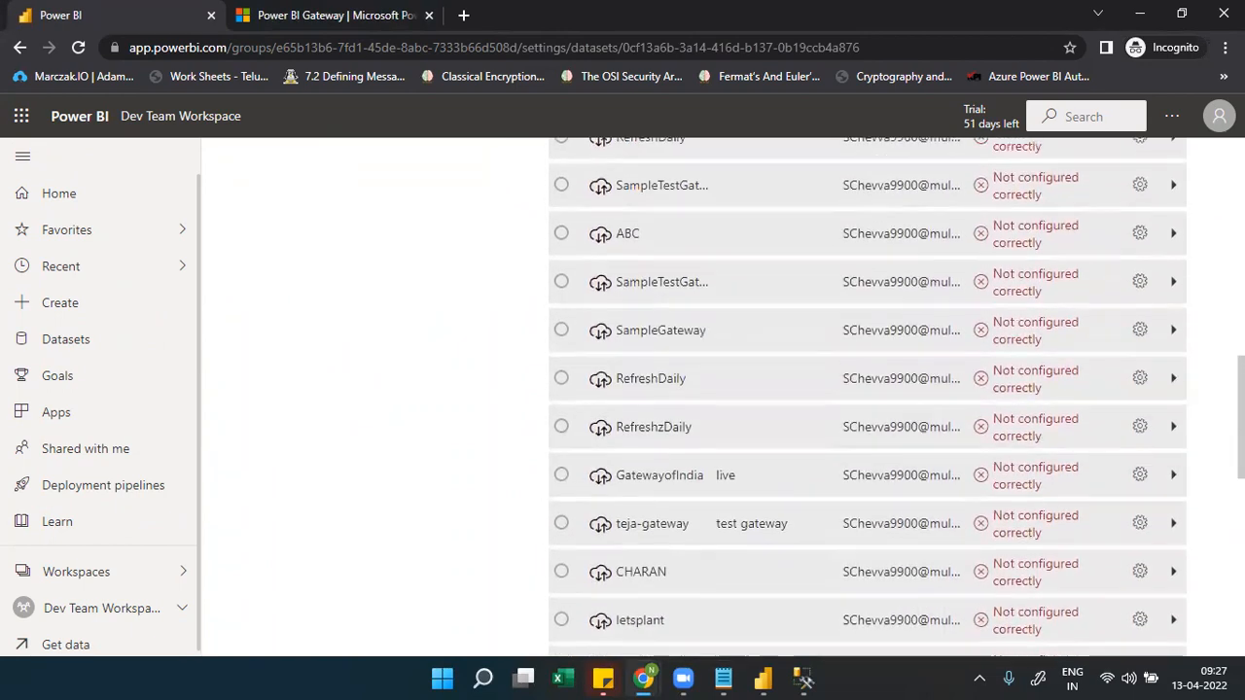
scroll(598, 305, up, 3)
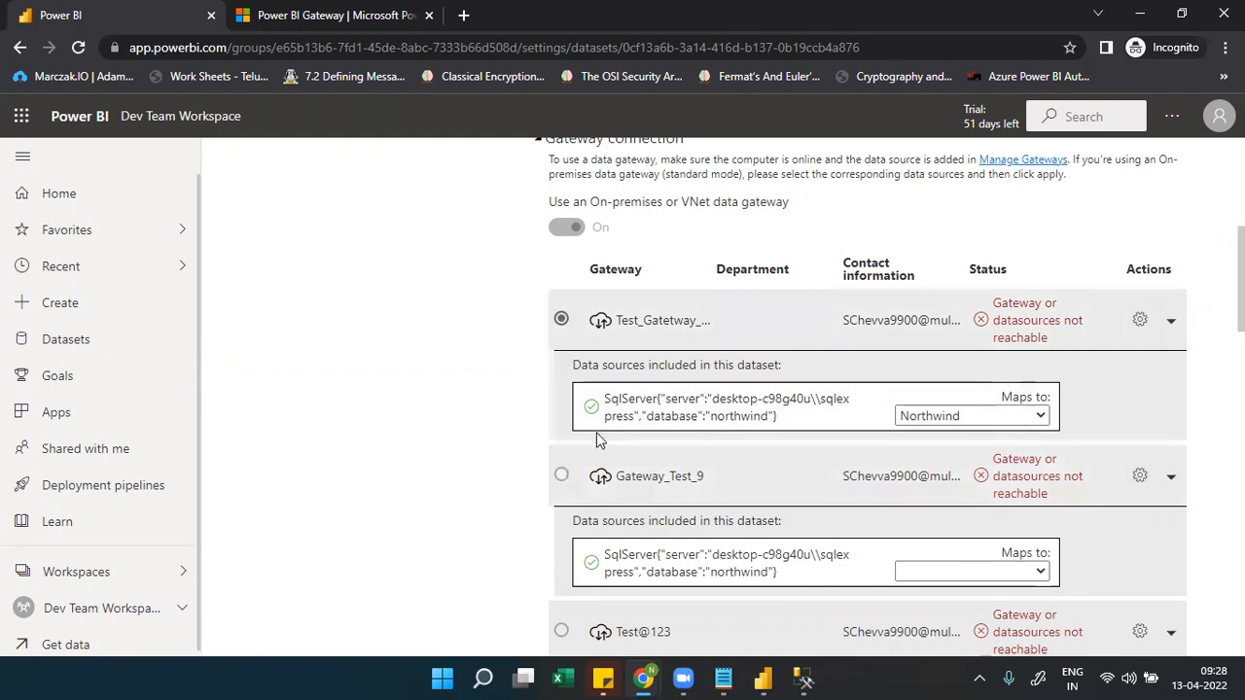
Keep the SQL Server northwind source mapped to Northwind on Test_Gatetway and scroll toward Apply
click(967, 419)
click(967, 418)
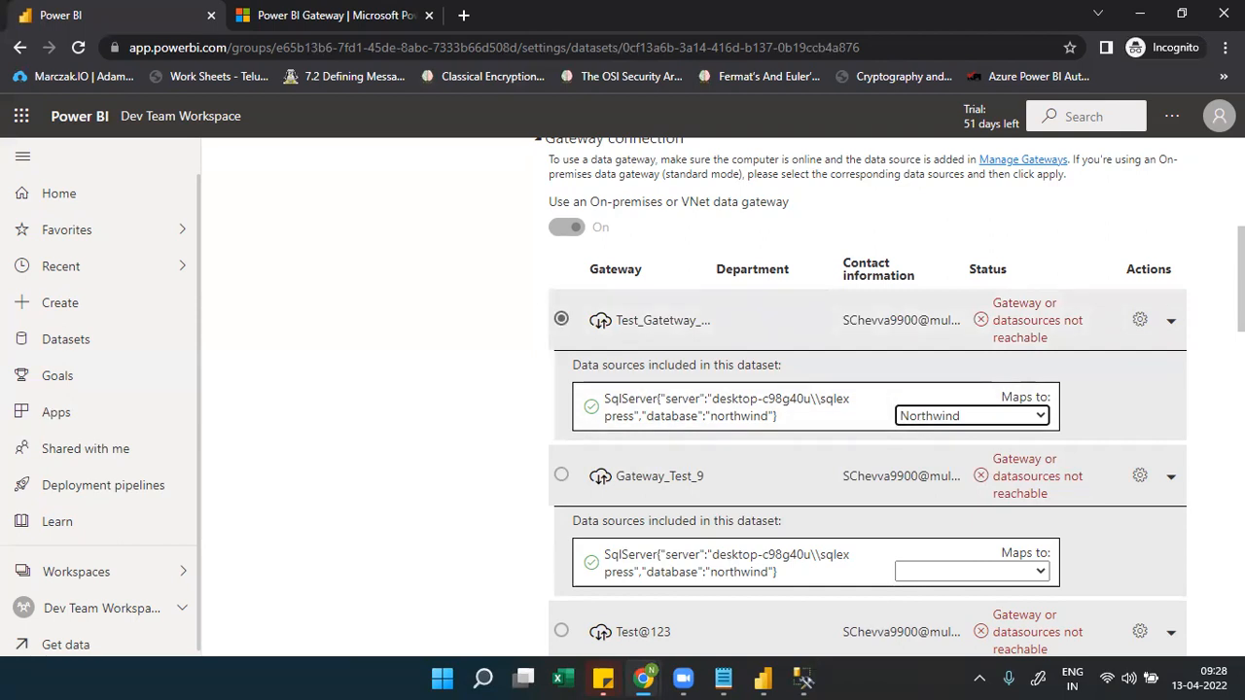
scroll(865, 389, down, 15)
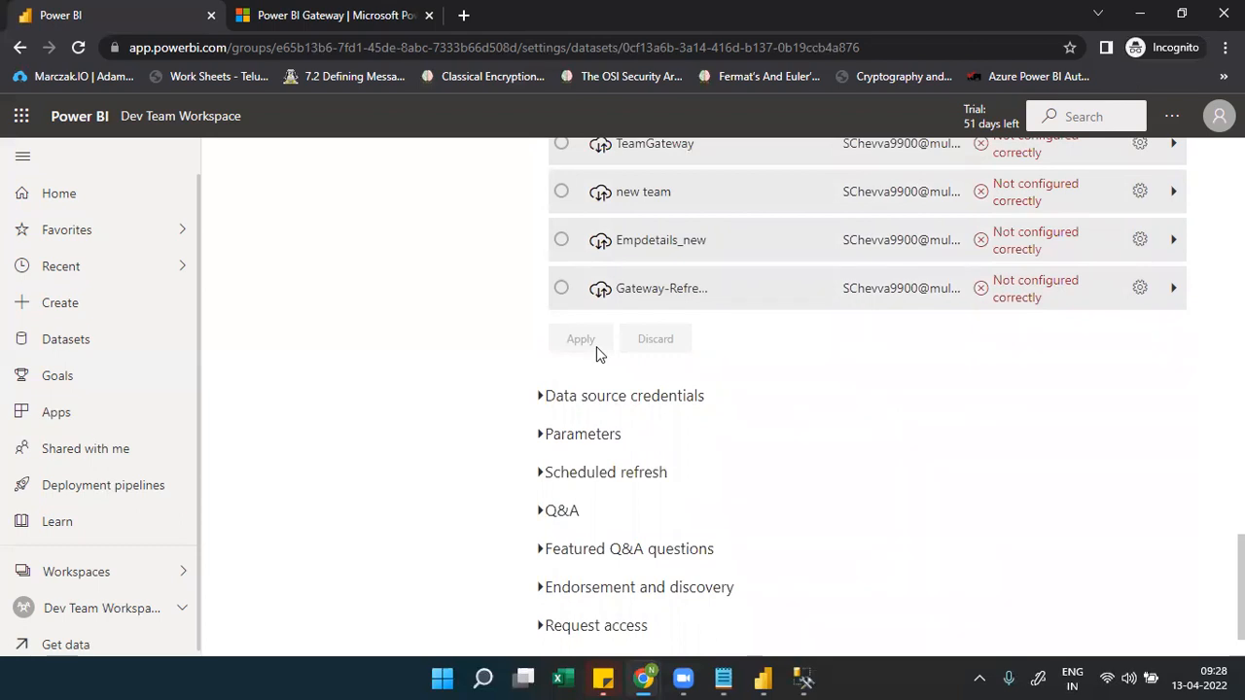
Write note 6: dataset ---> Settings ---> gateways ---> select an online gateway with the datasource attached
click(723, 678)
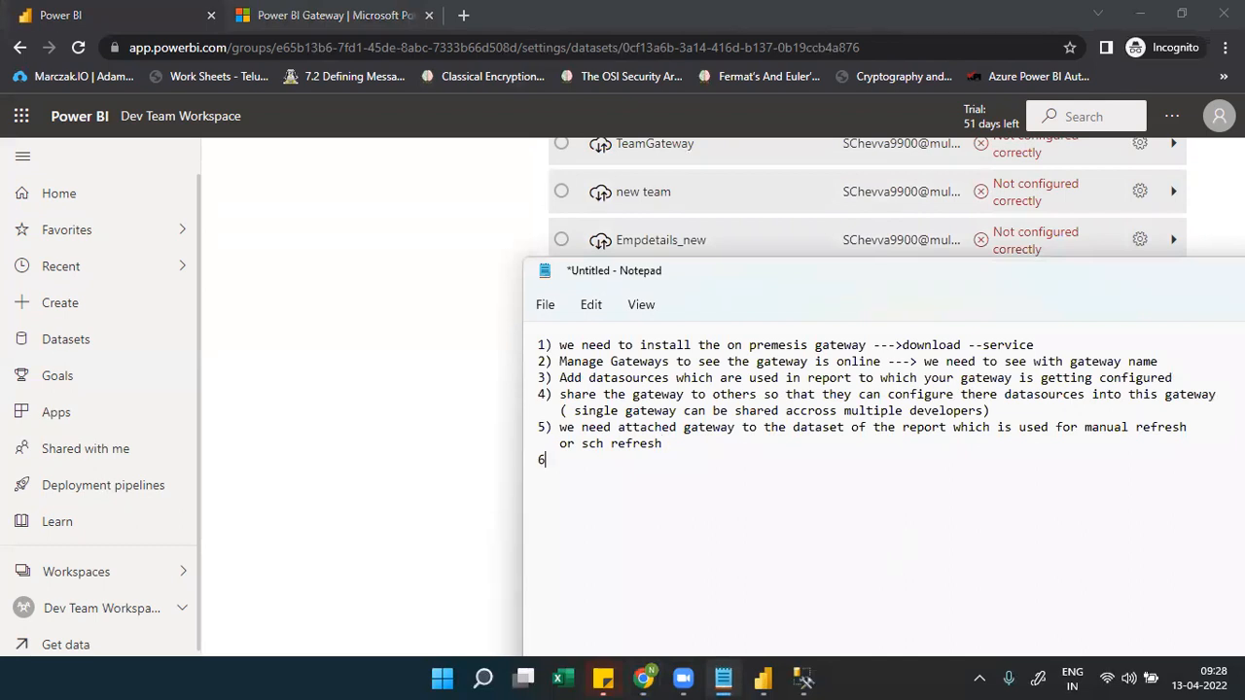
text(()
text(dataset)
key(BackSpace)
key(BackSpace)
text(t---> Setting)
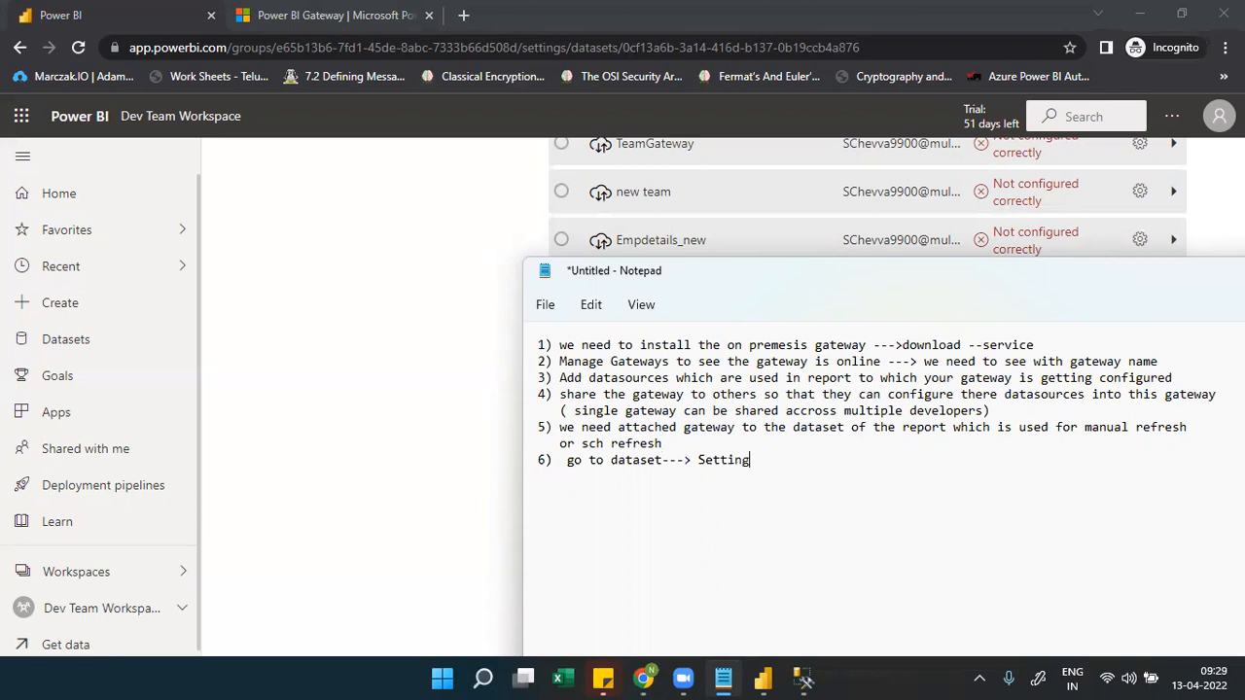
text(s----gateways--->select ge)
key(BackSpace)
text(ateway)
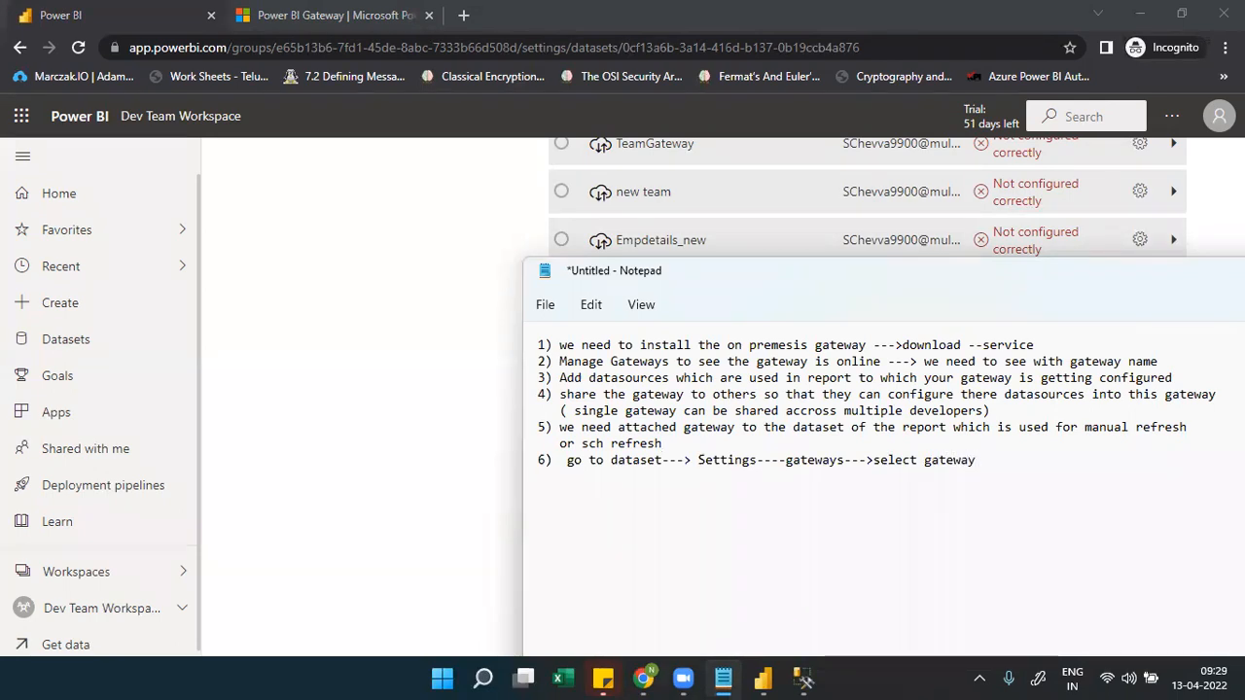
text( which is on)
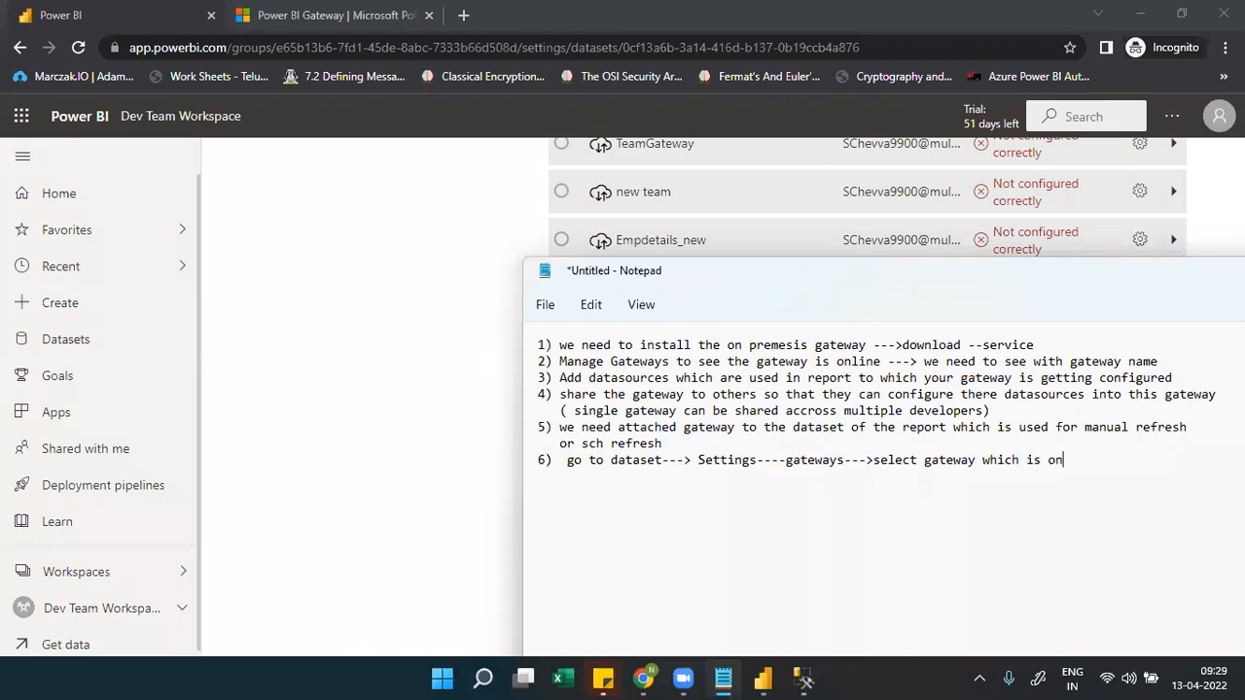
text(line and datasourceis)
key(BackSpace)
key(BackSpace)
key(BackSpace)
text(is attacjed)
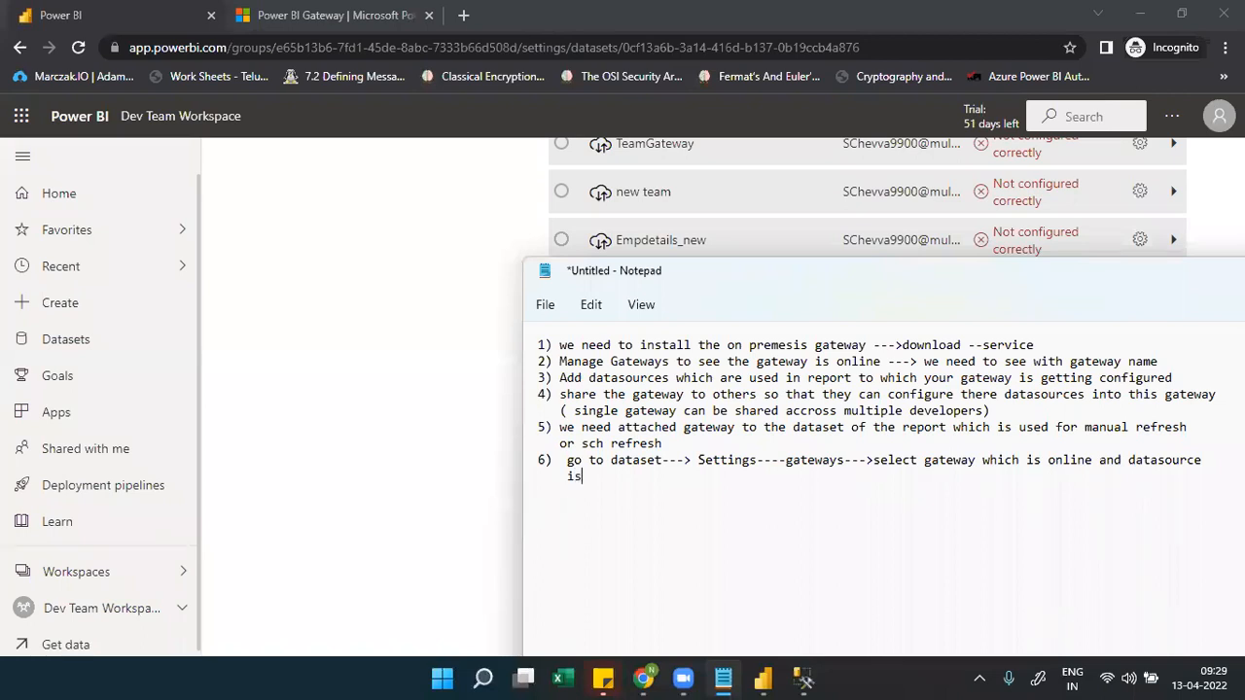
key(BackSpace)
key(BackSpace)
key(BackSpace)
text(hed to that)
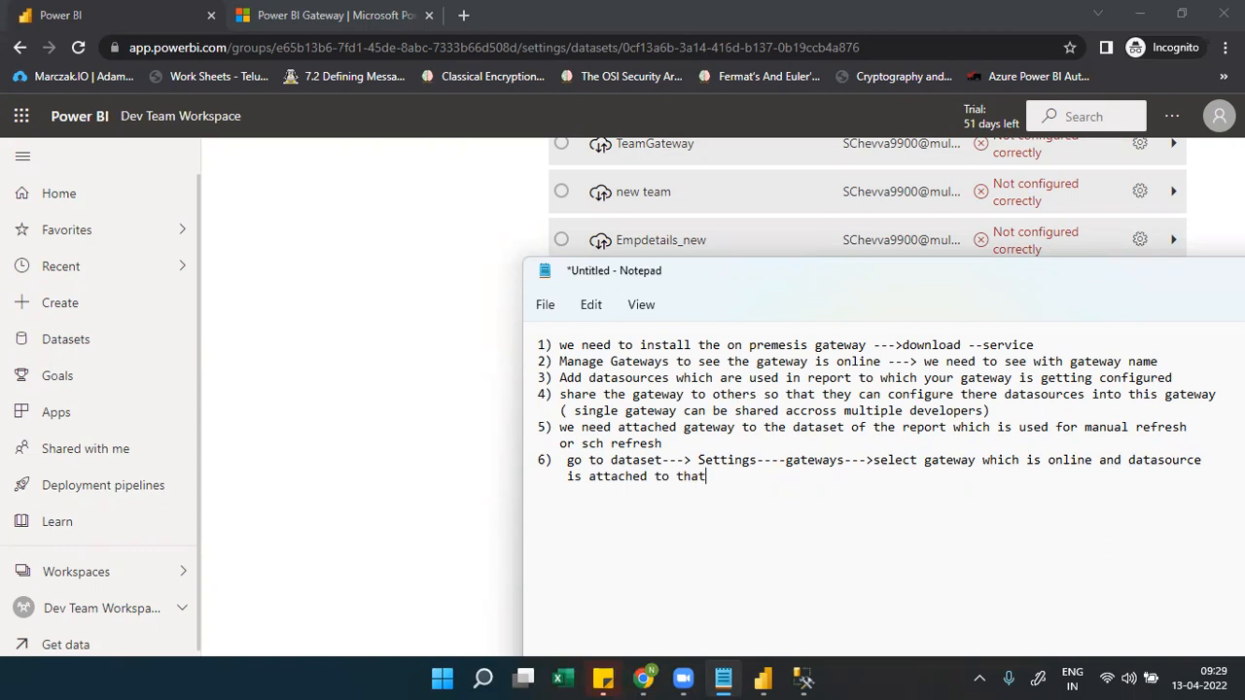
Turn the dataset's 'Keep your data up to date' scheduled refresh toggle On, then return to Power BI Desktop
click(486, 517)
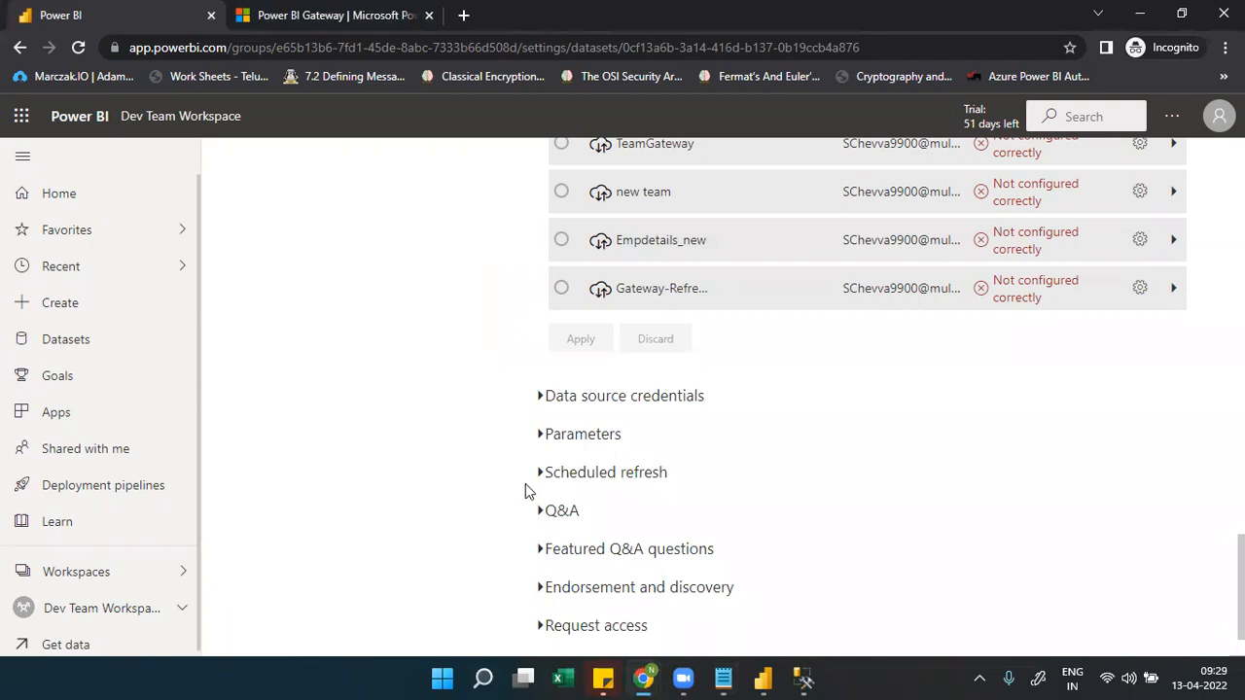
click(541, 478)
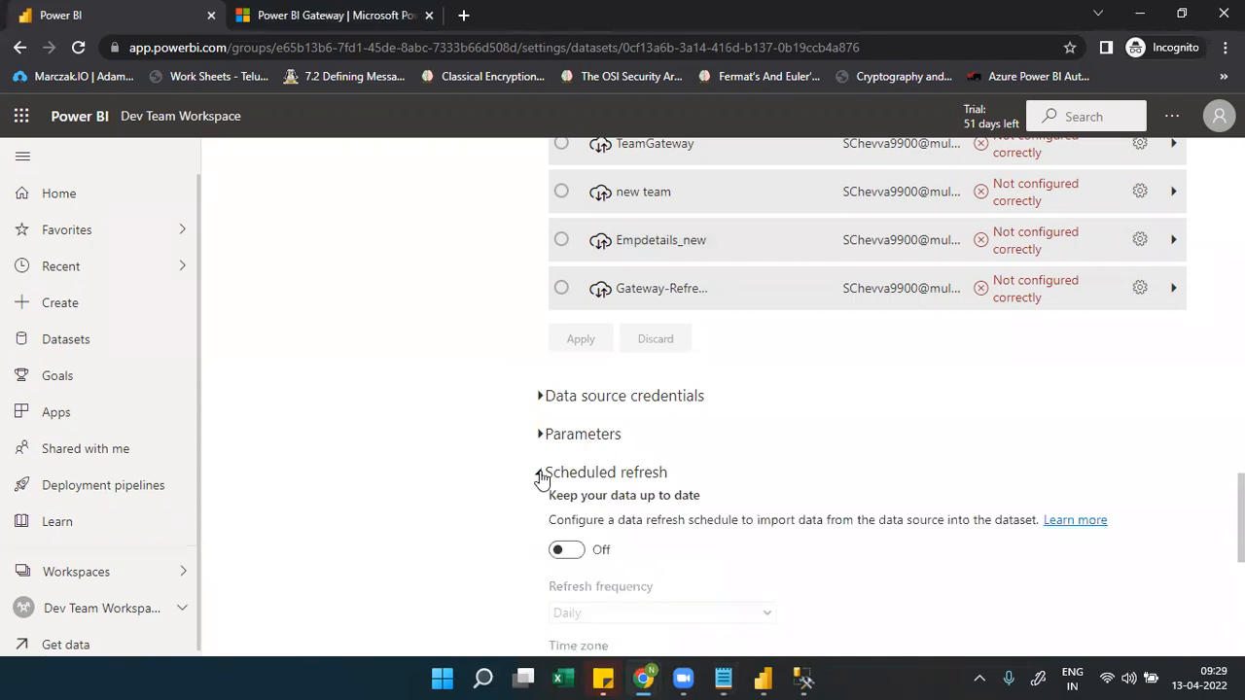
scroll(617, 322, down, 3)
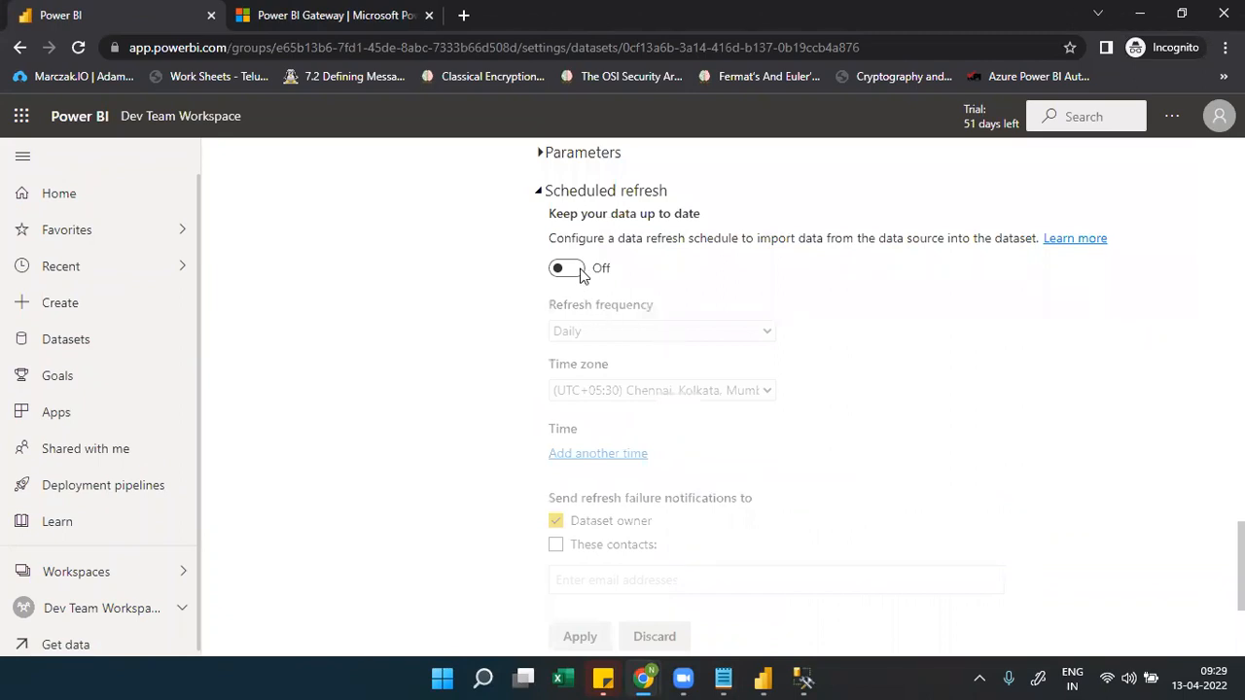
click(582, 275)
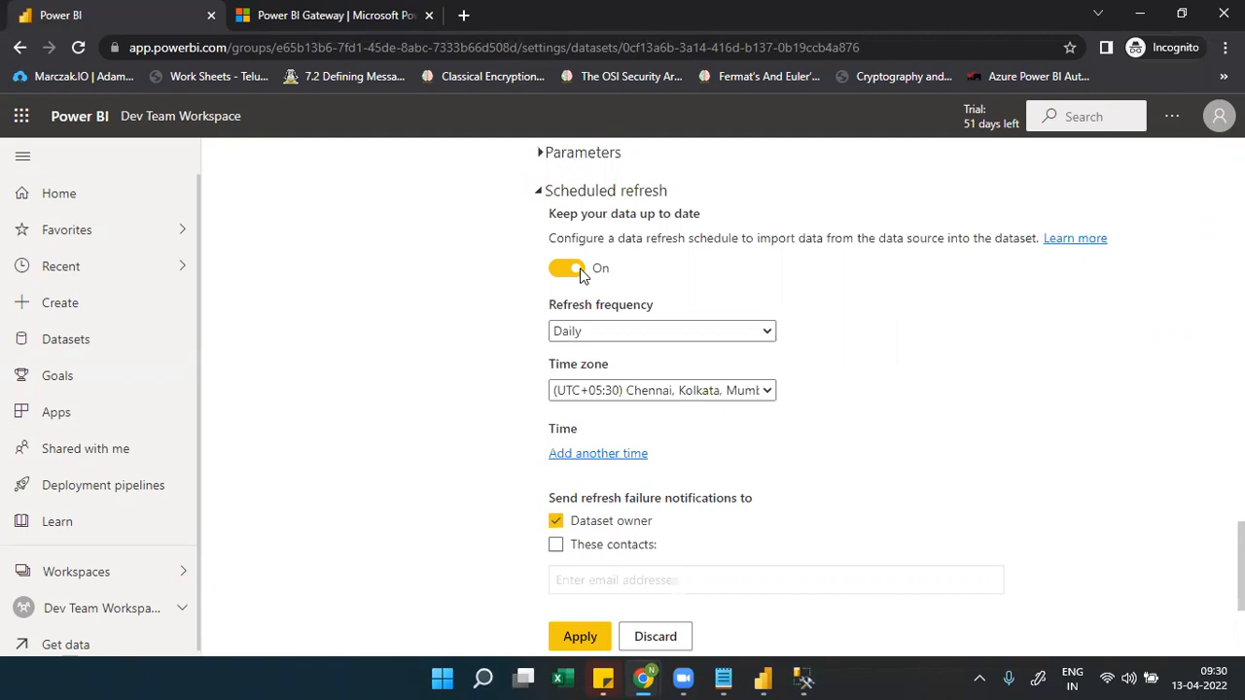
click(763, 674)
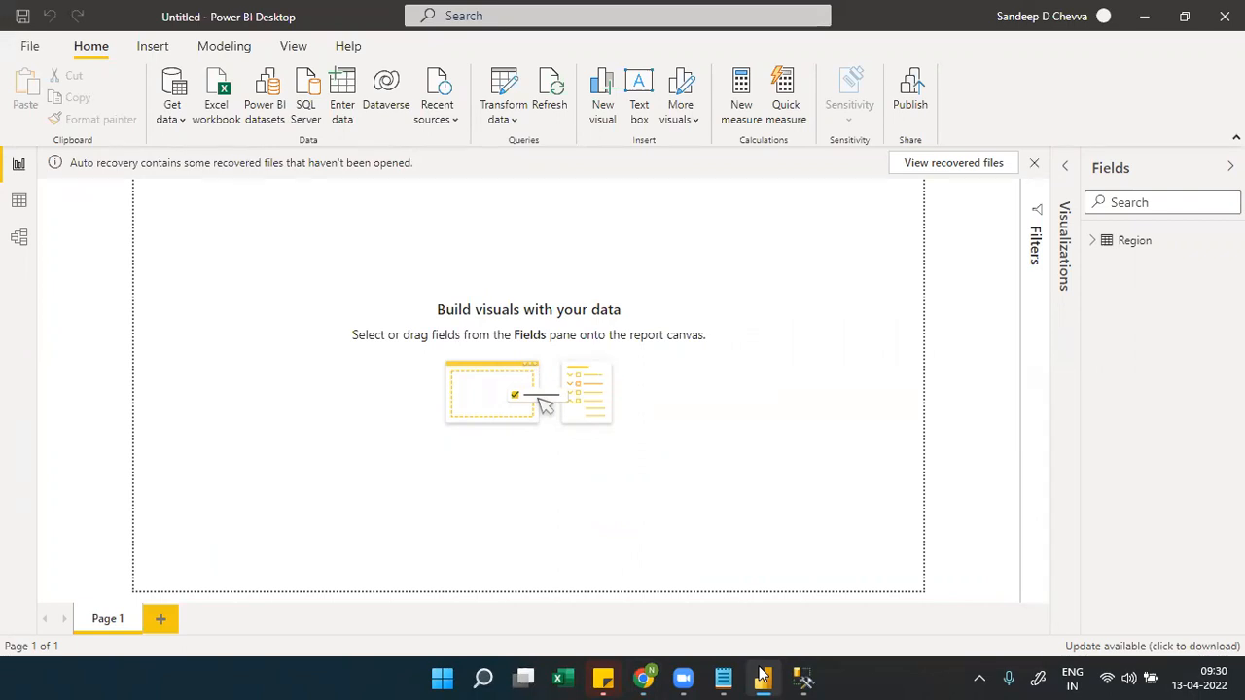
In SSMS, pick the saved naa-otis-gss-test-db.database.windows.net server from the Server name list
click(802, 678)
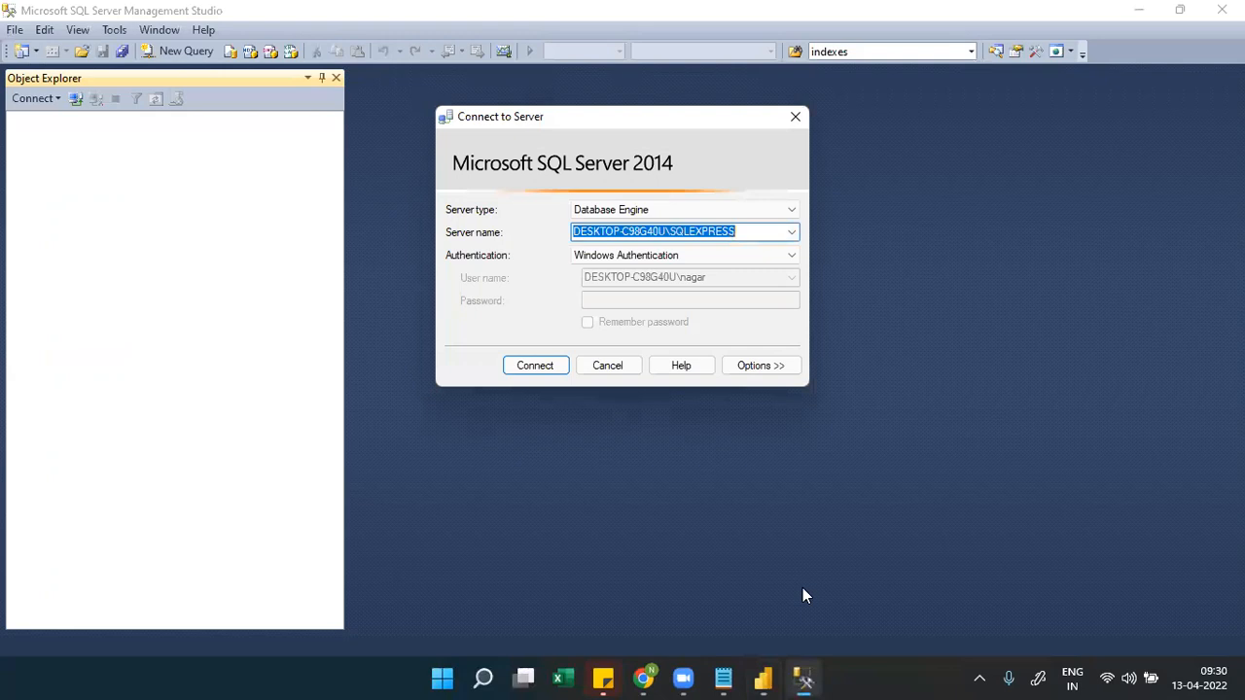
click(792, 236)
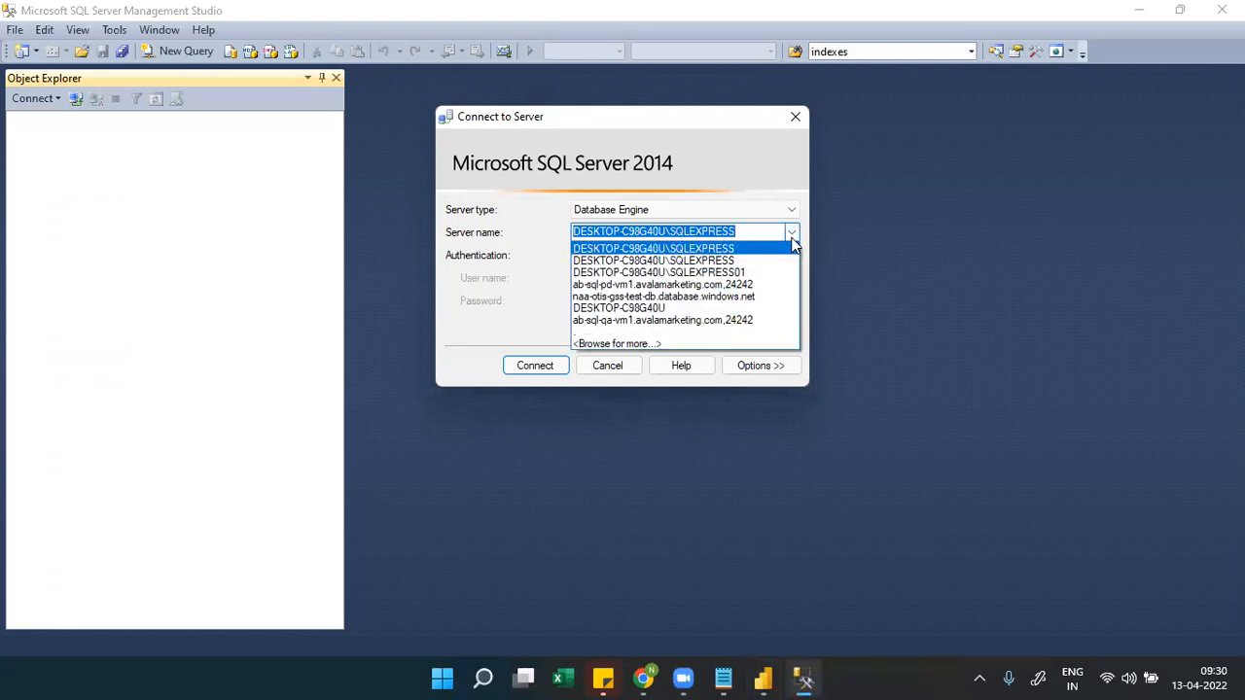
click(694, 297)
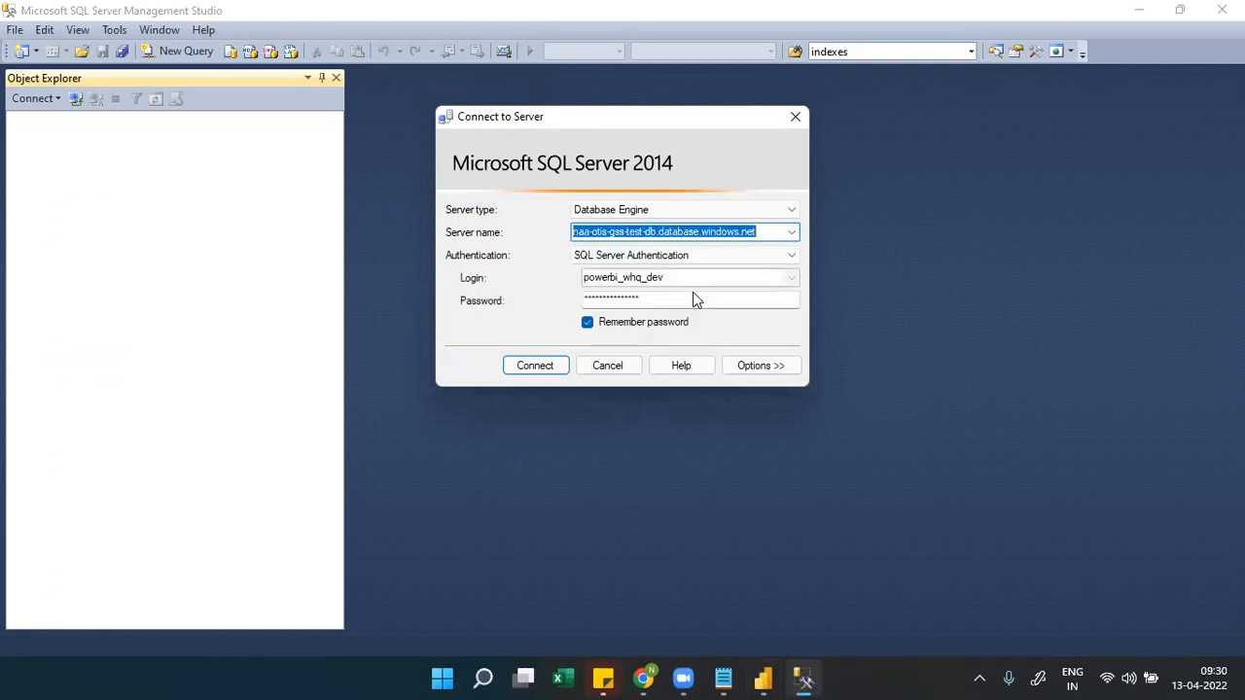
Highlight the server name's database.windows.net suffix and full name, then return to Chrome's Power BI settings
click(752, 231)
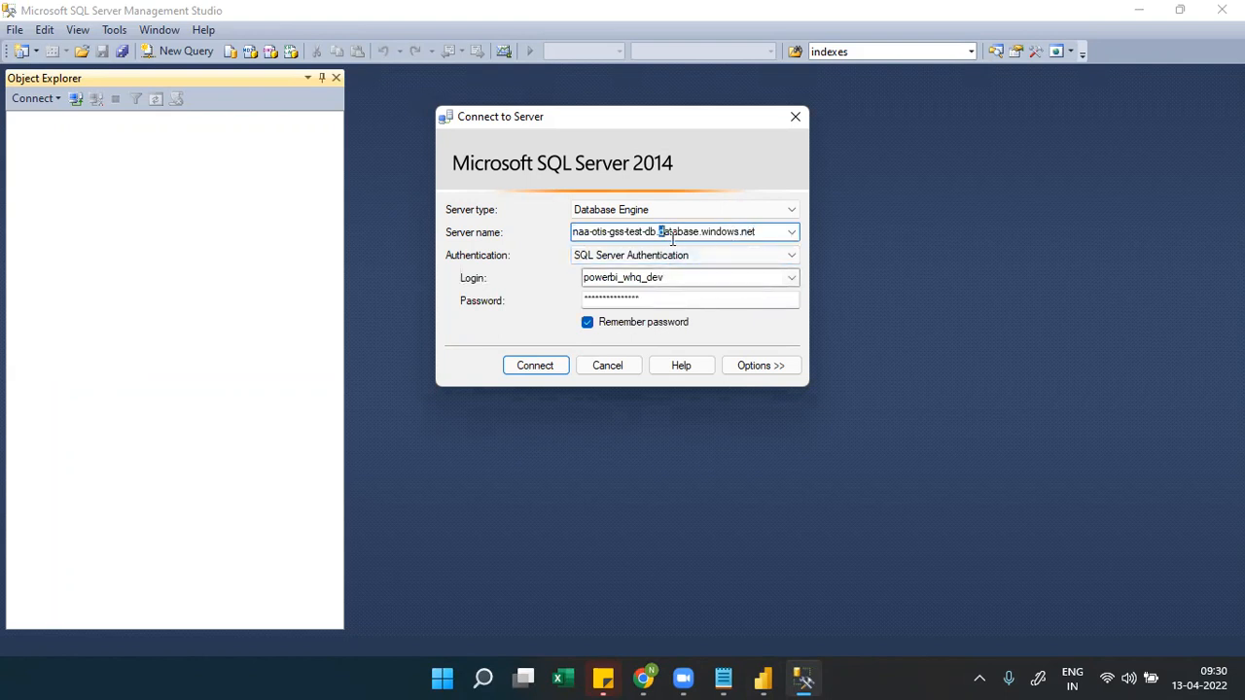
drag(659, 231, 760, 230)
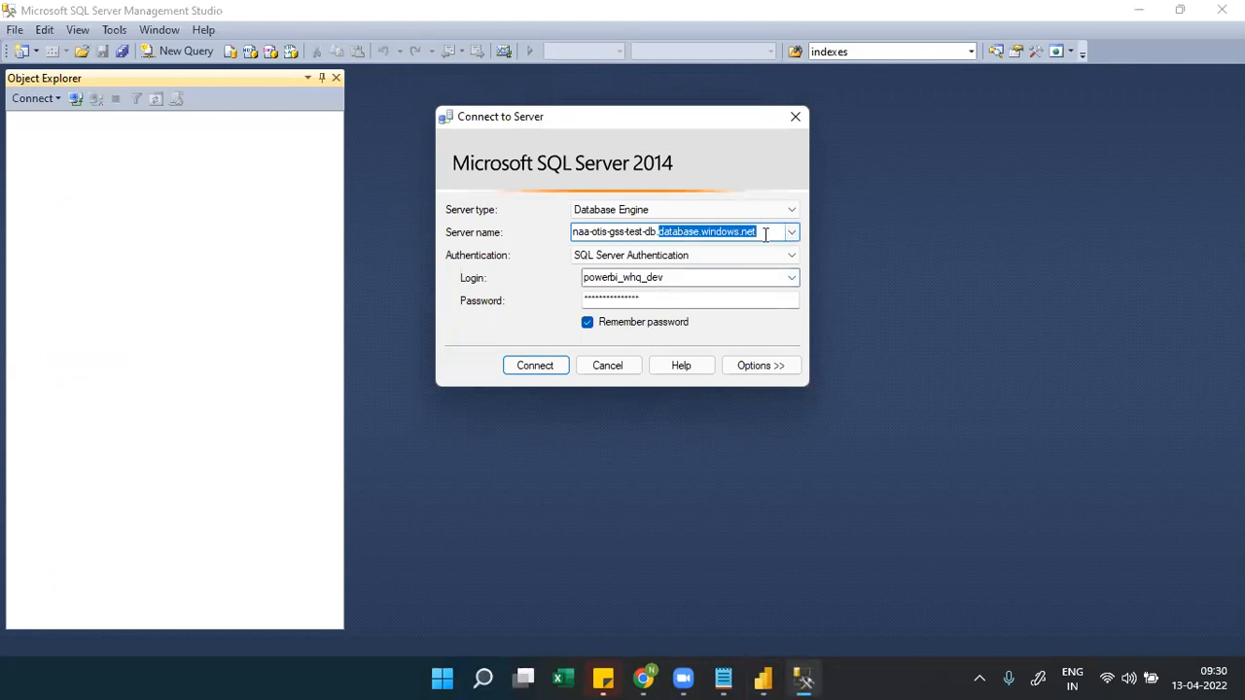
click(765, 233)
drag(765, 233, 572, 232)
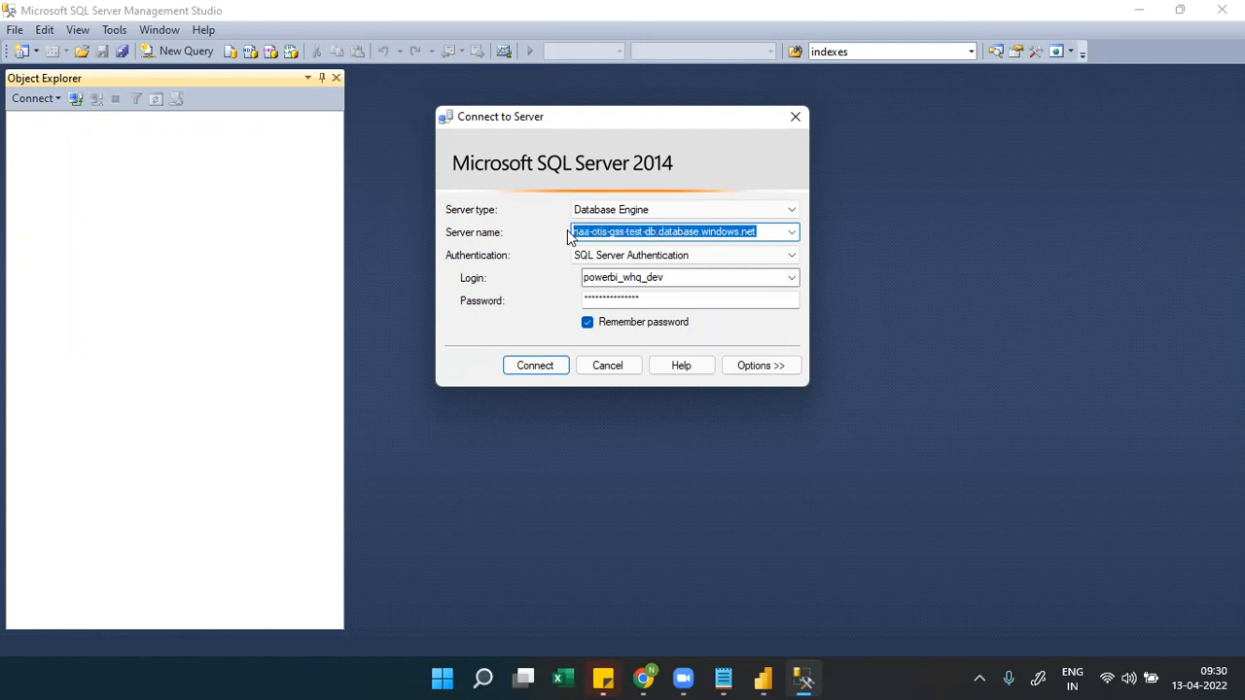
click(662, 234)
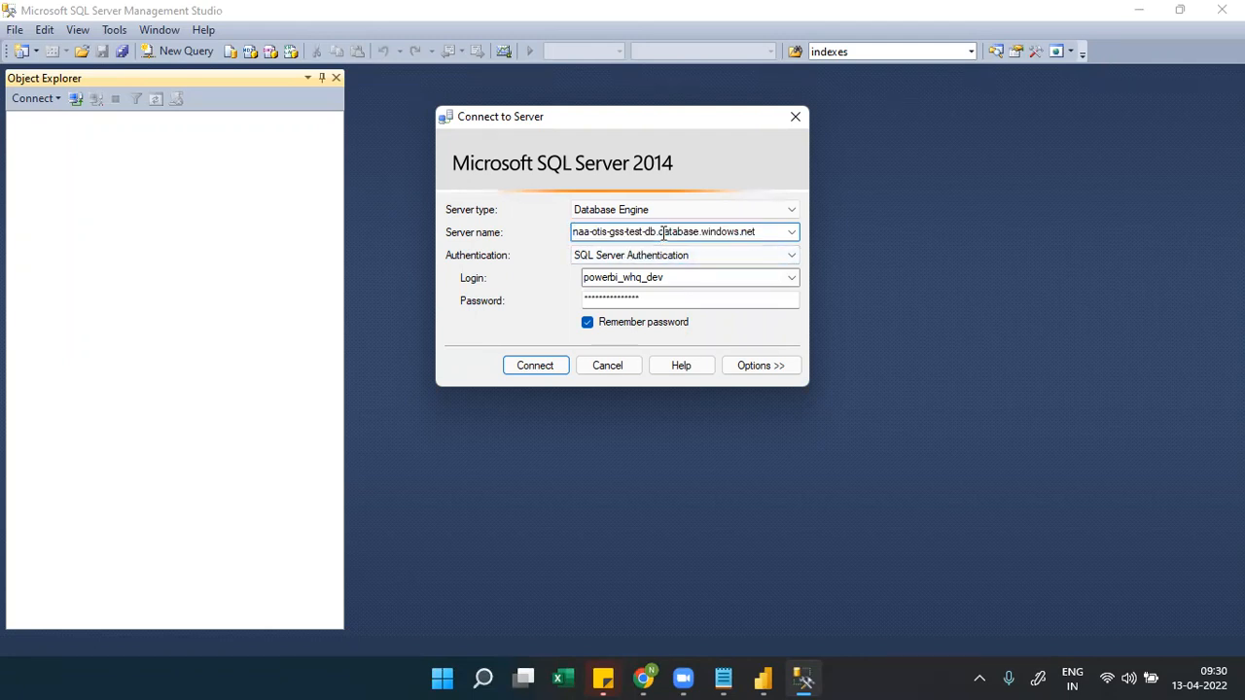
drag(661, 234, 767, 230)
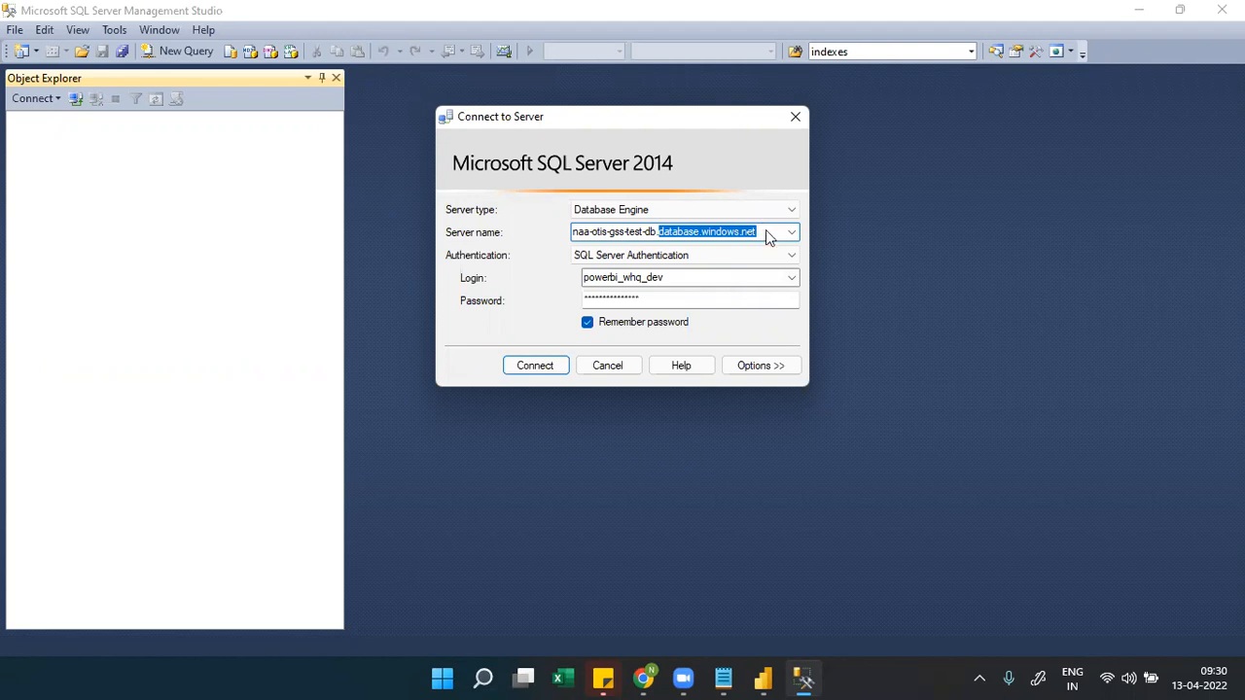
double_click(765, 230)
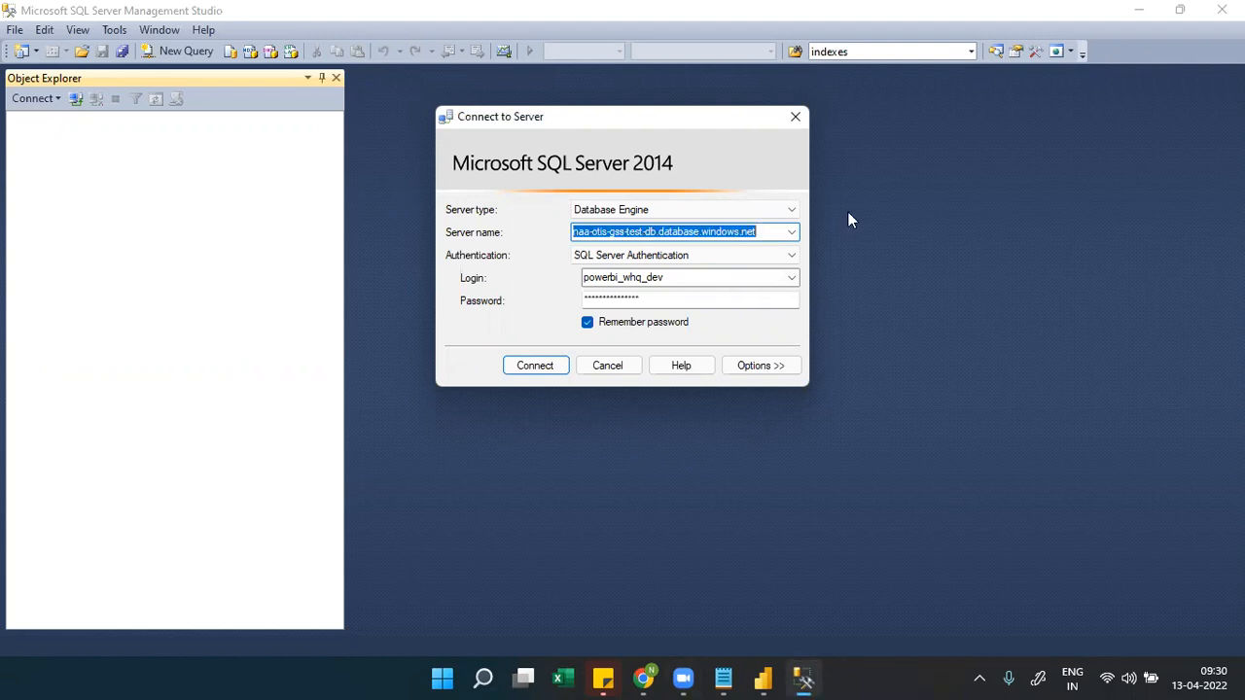
click(659, 231)
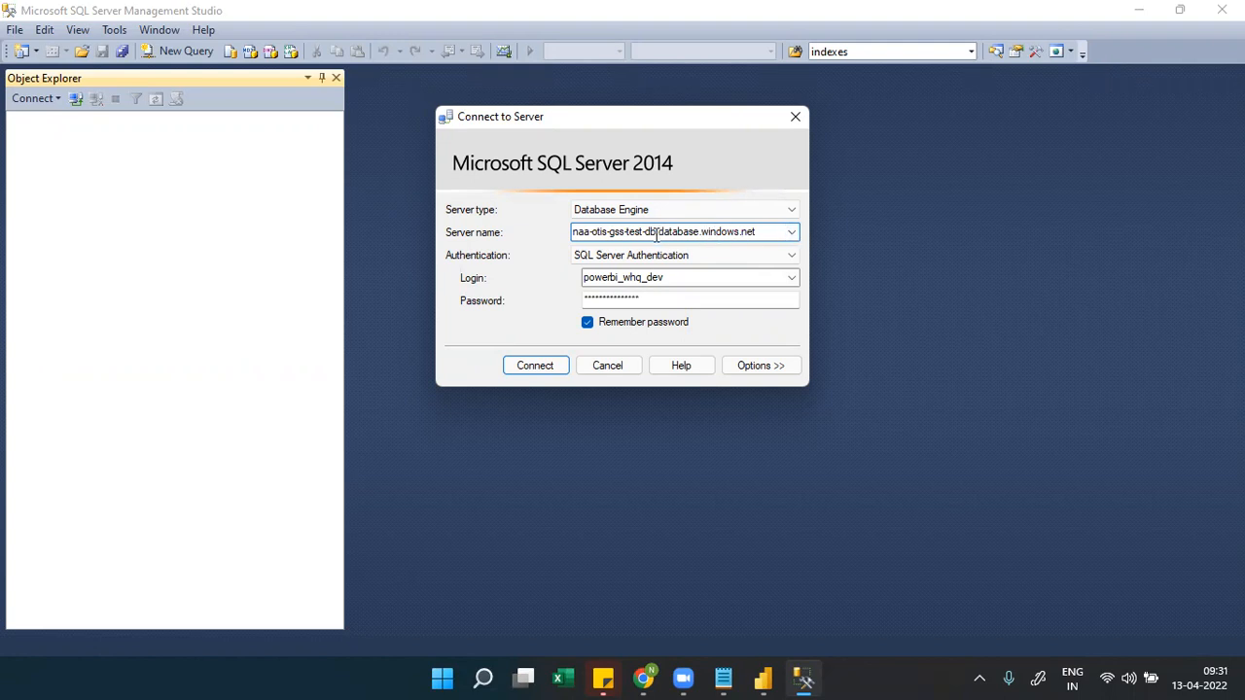
drag(659, 233, 759, 230)
click(762, 232)
drag(762, 232, 662, 233)
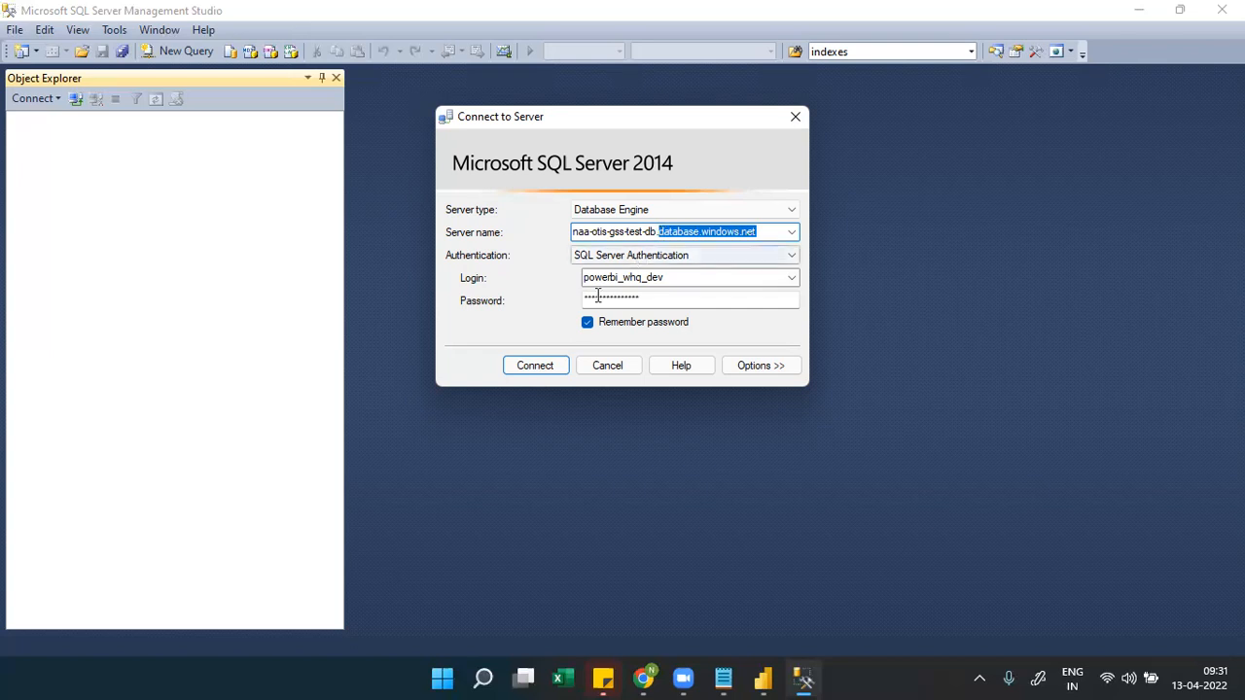
click(766, 232)
drag(766, 231, 567, 224)
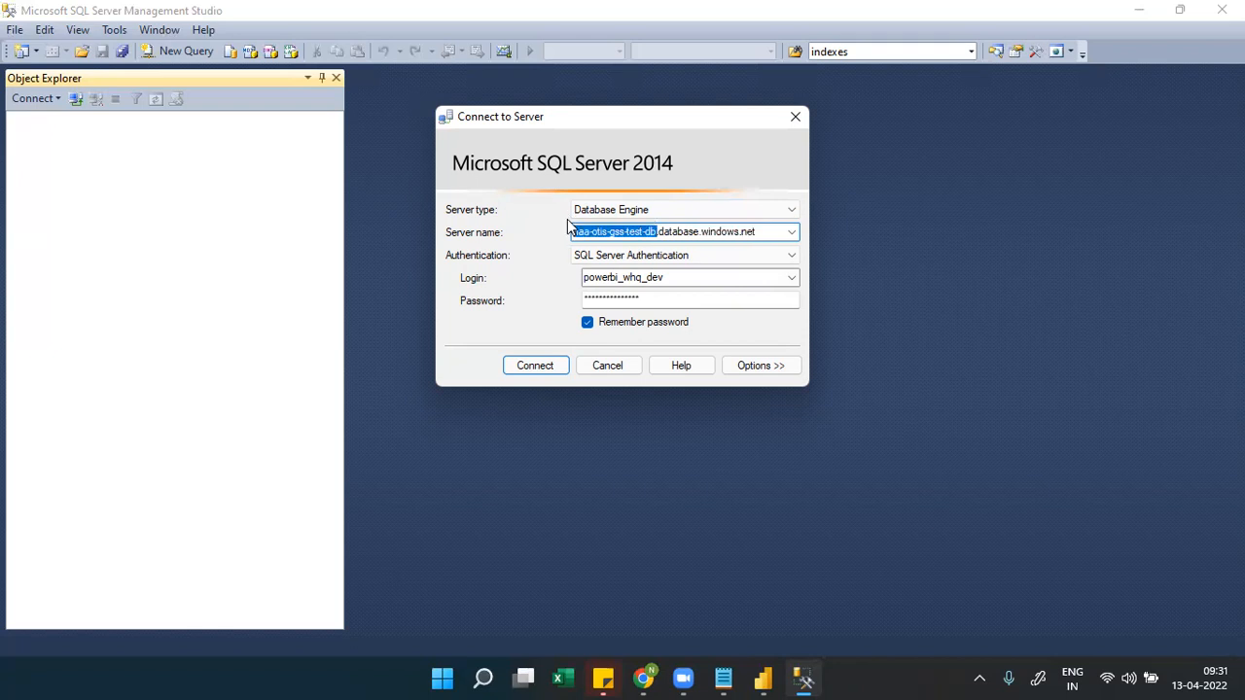
click(663, 231)
drag(659, 232, 759, 232)
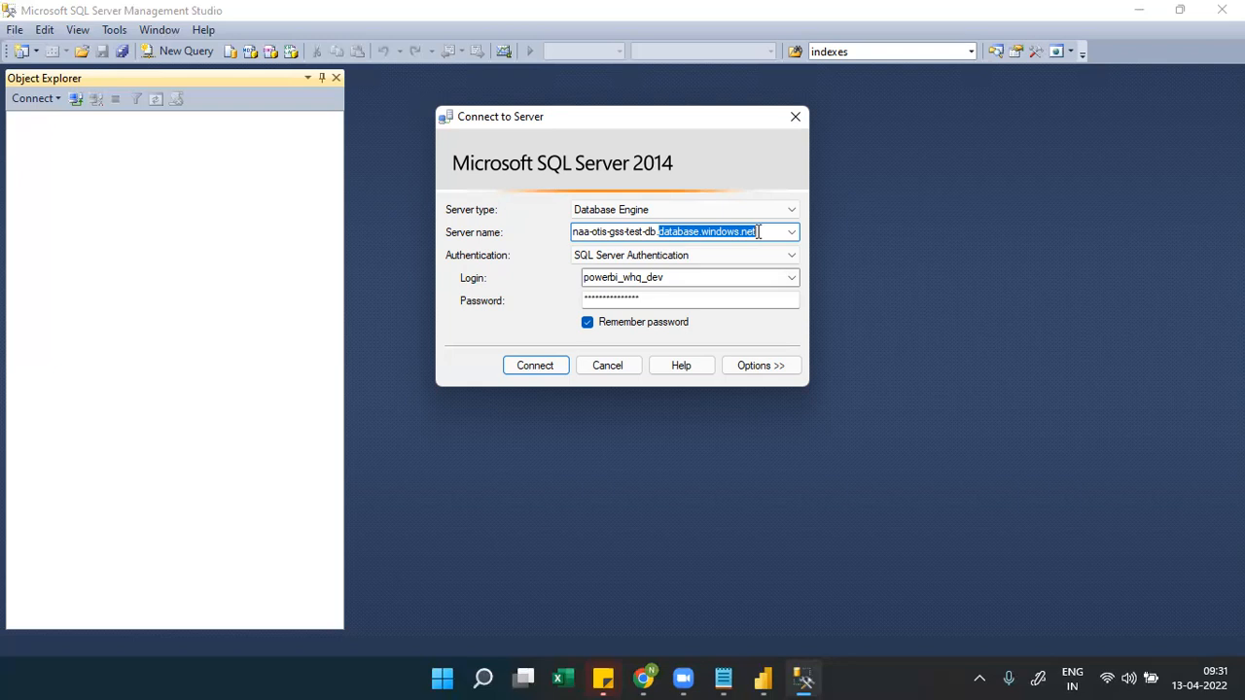
mouse_move(642, 680)
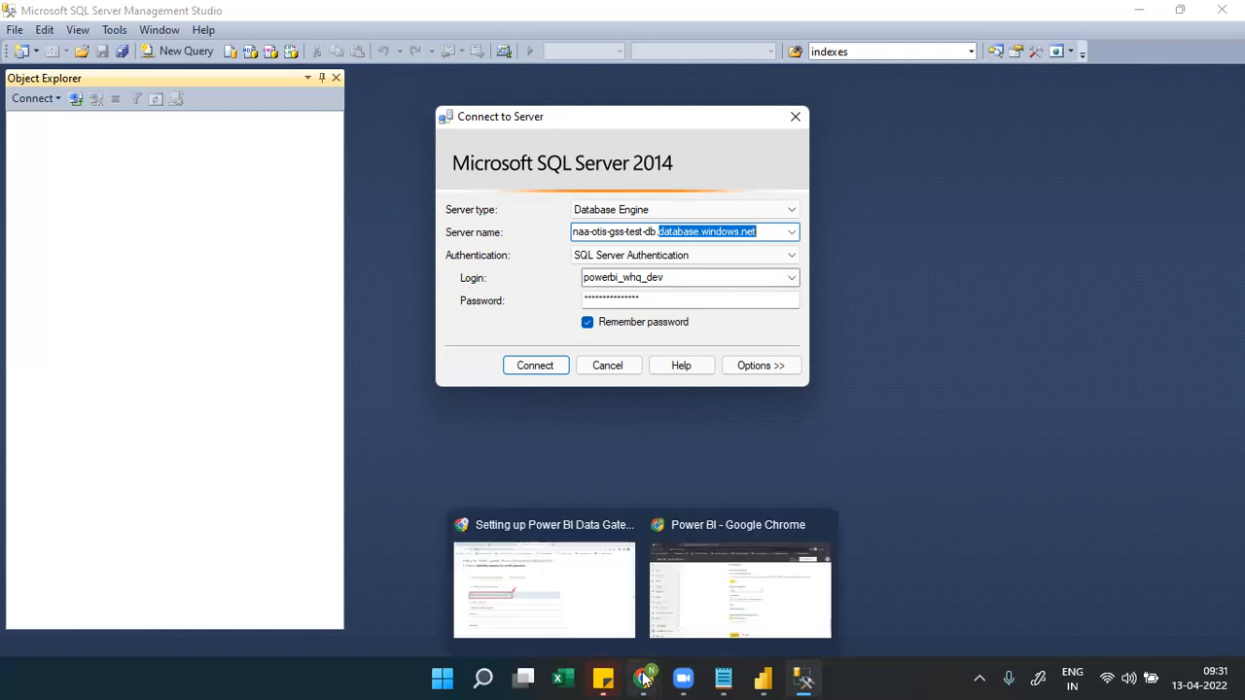
click(725, 627)
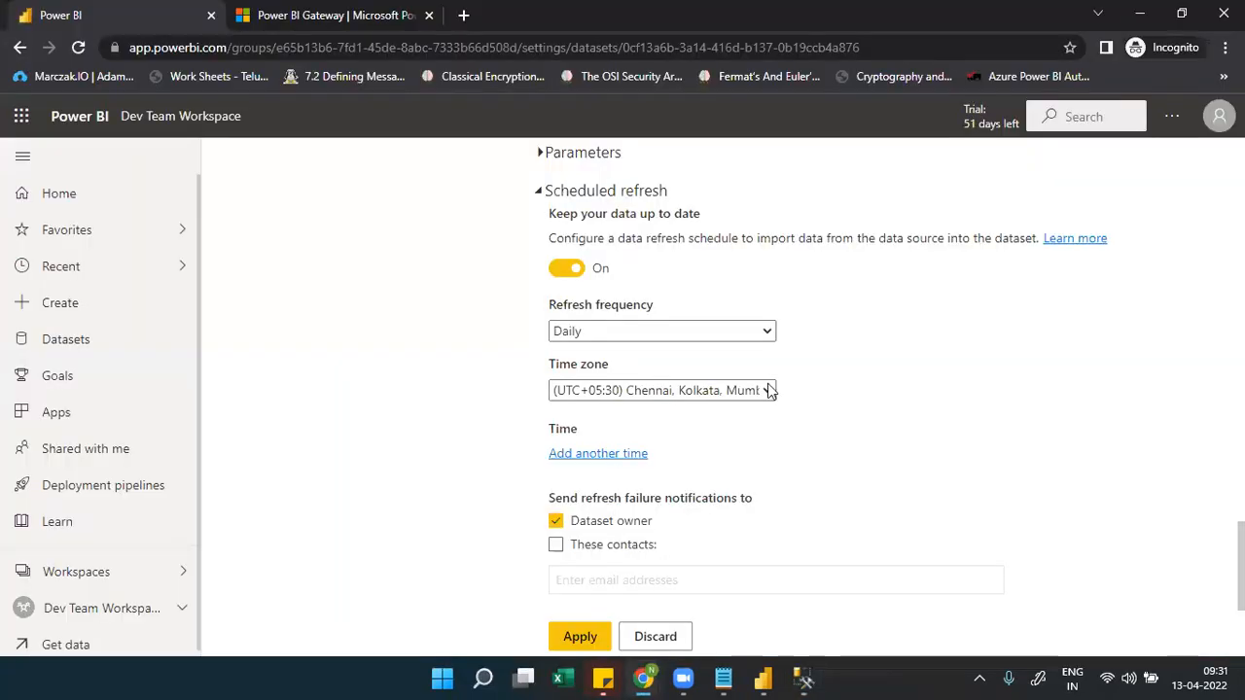
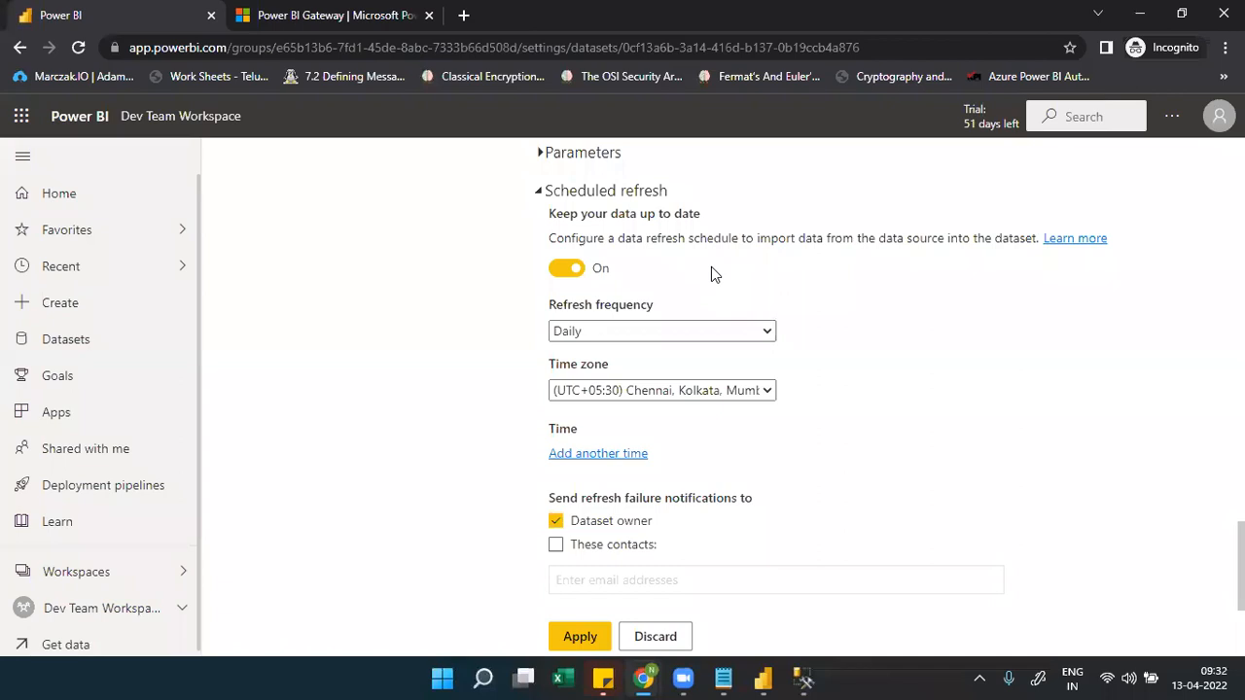
In SSMS's Connect to Server dialog, select most of the server name text
click(803, 678)
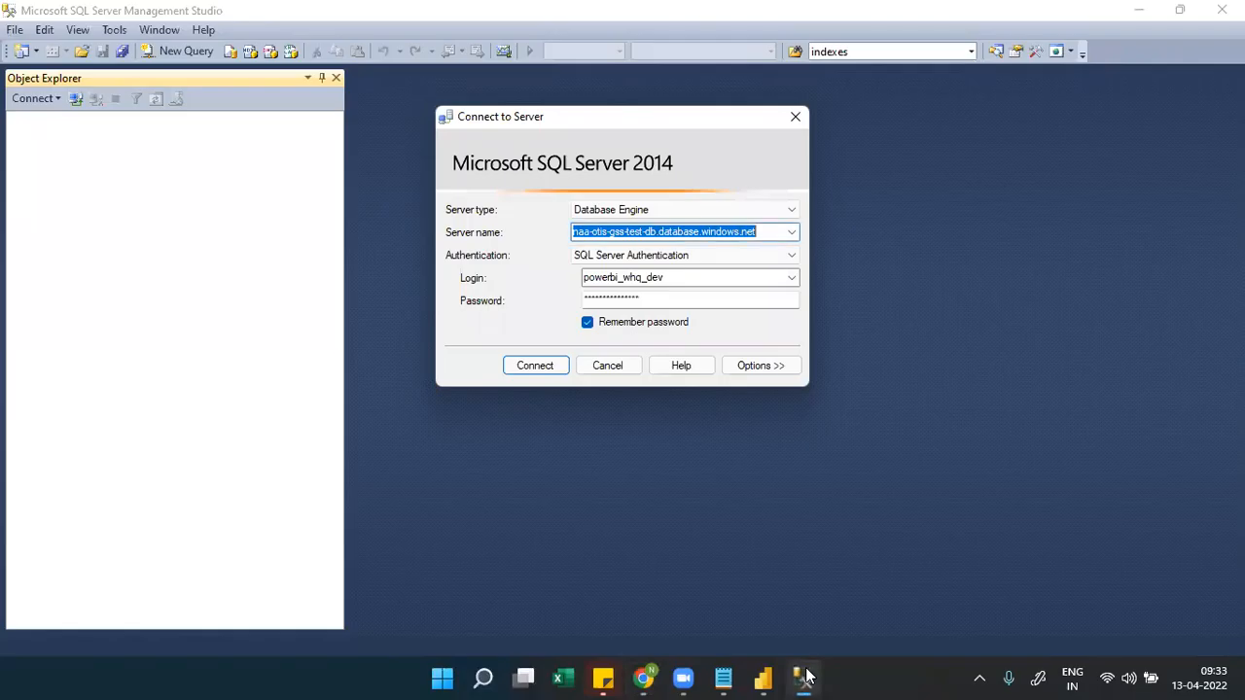
click(757, 232)
drag(757, 231, 572, 237)
Try the local SQLEXPRESS entry, then switch back to naa-otis-gss-test-db.database.windows.net and return to the browser
click(796, 234)
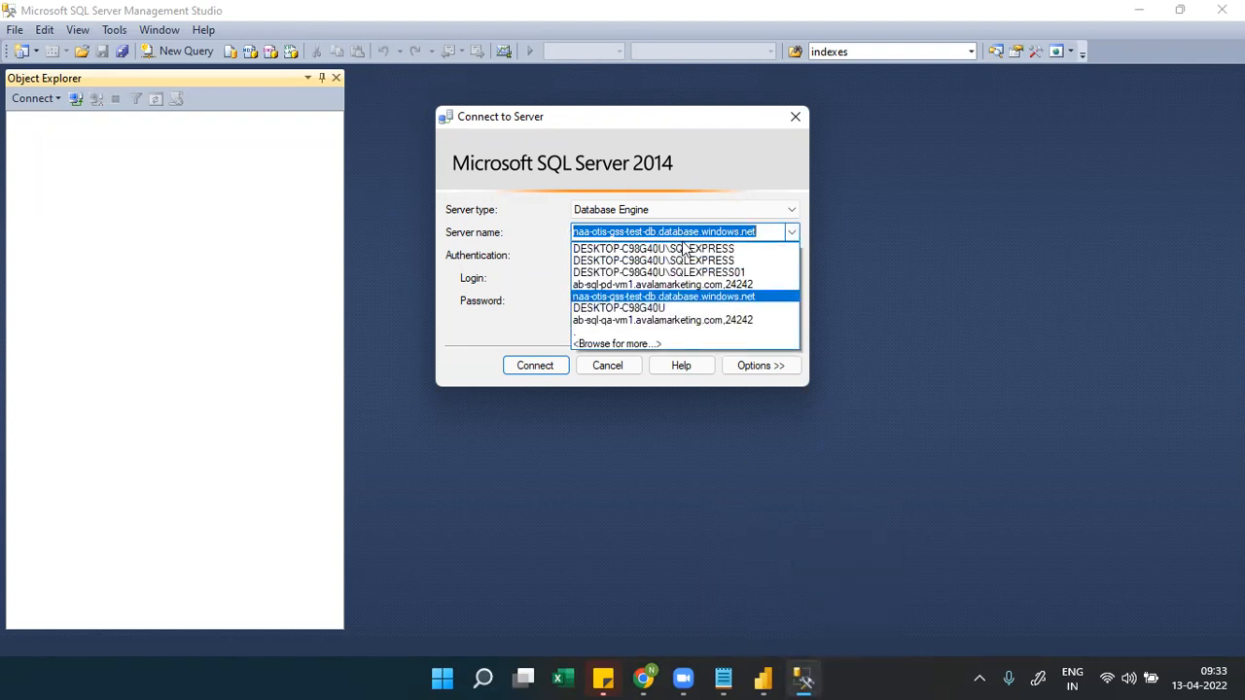
click(678, 254)
click(795, 230)
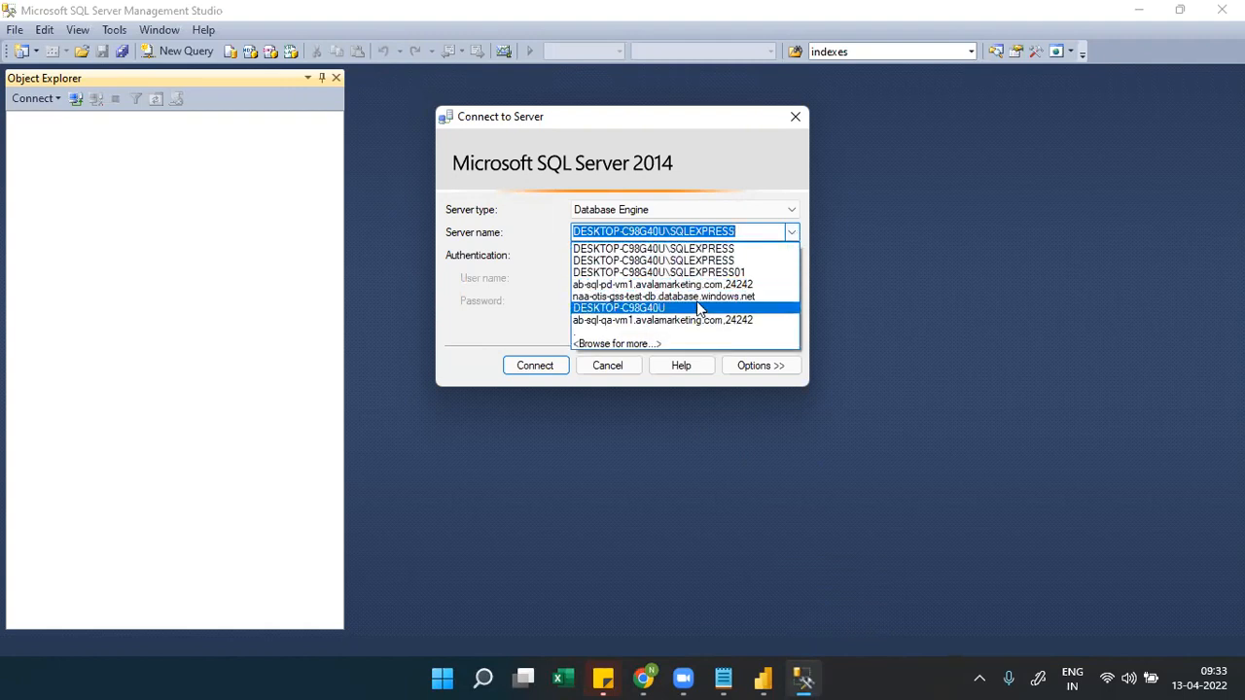
click(698, 296)
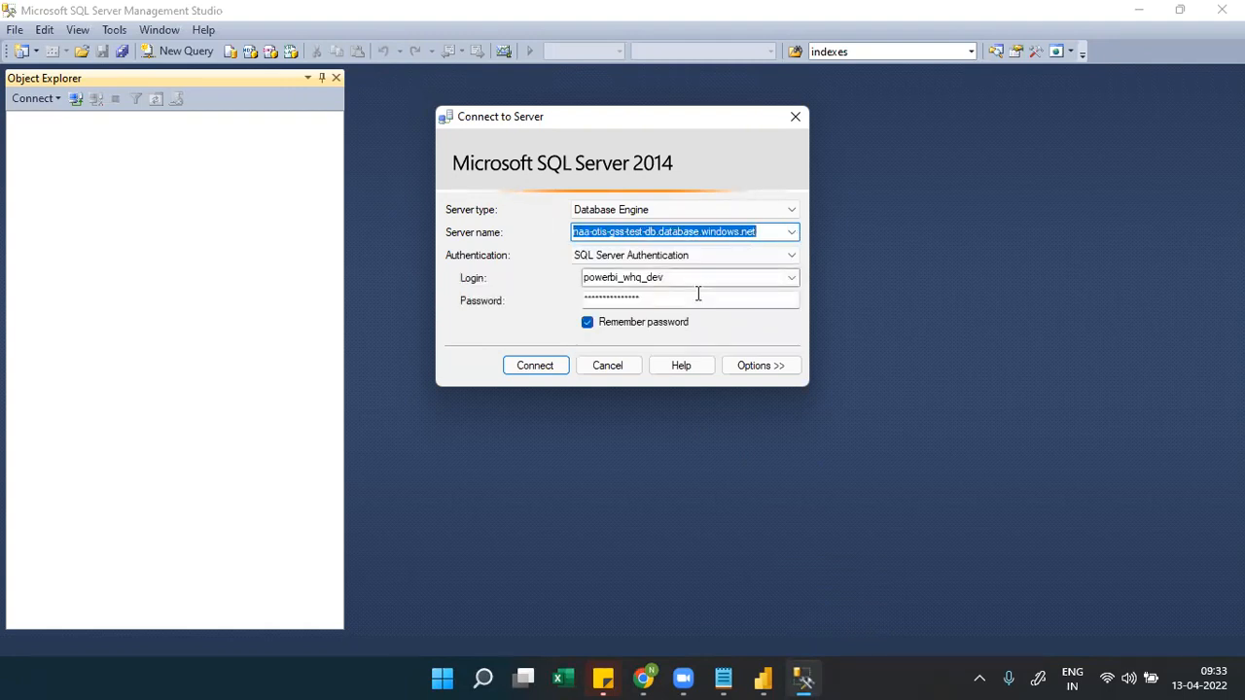
mouse_move(763, 681)
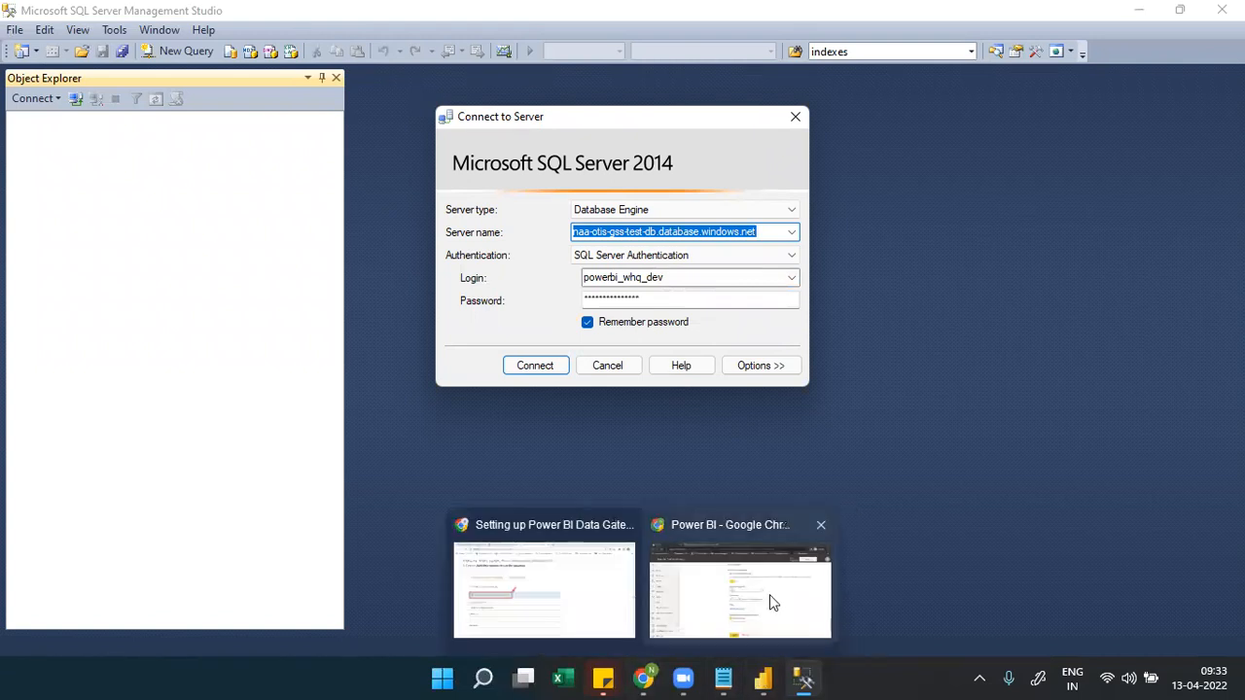
click(769, 594)
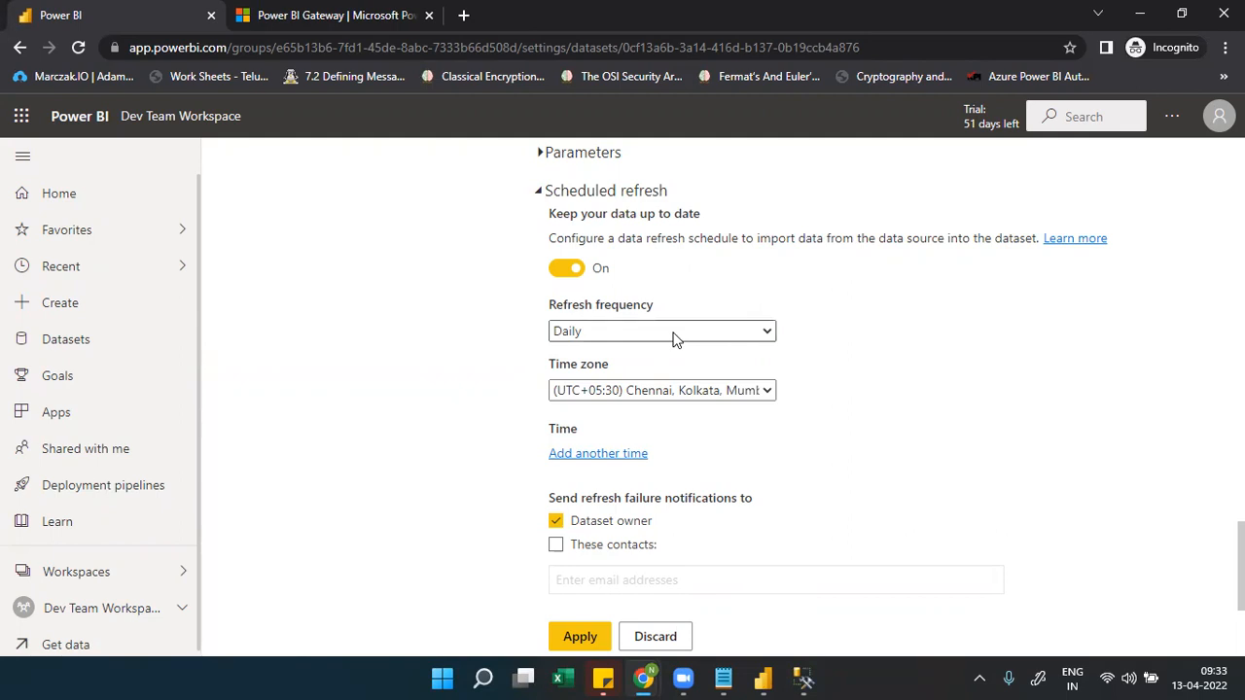
click(594, 334)
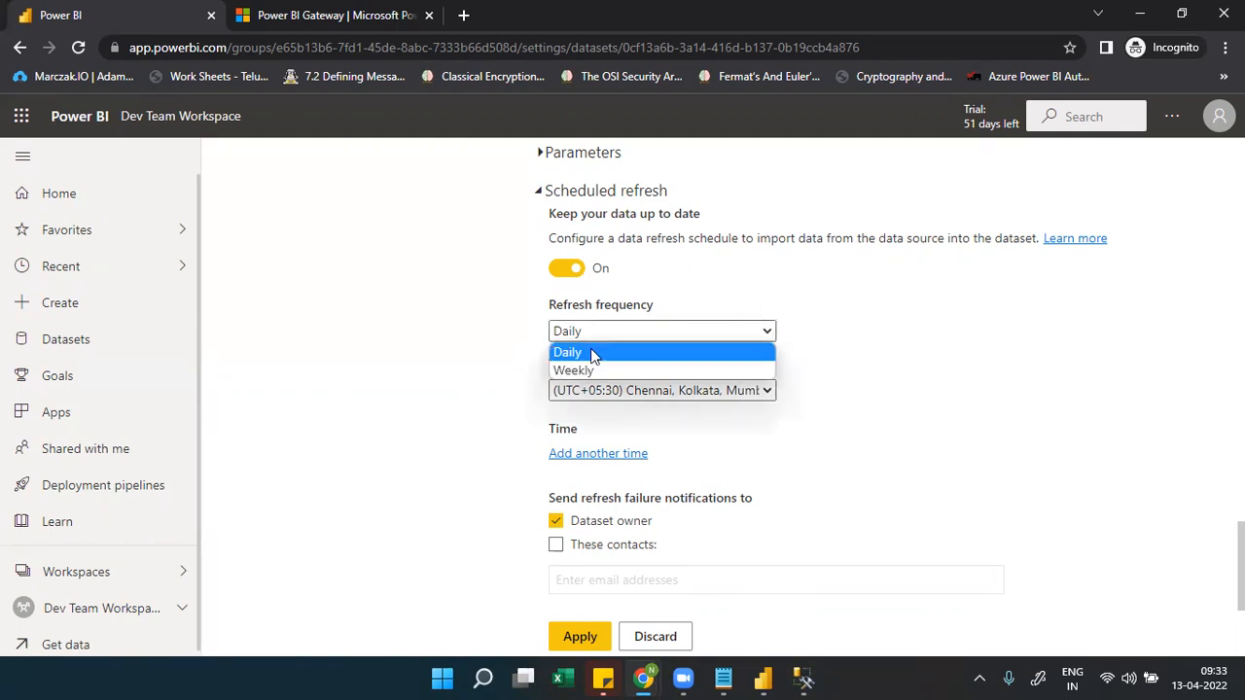
click(600, 331)
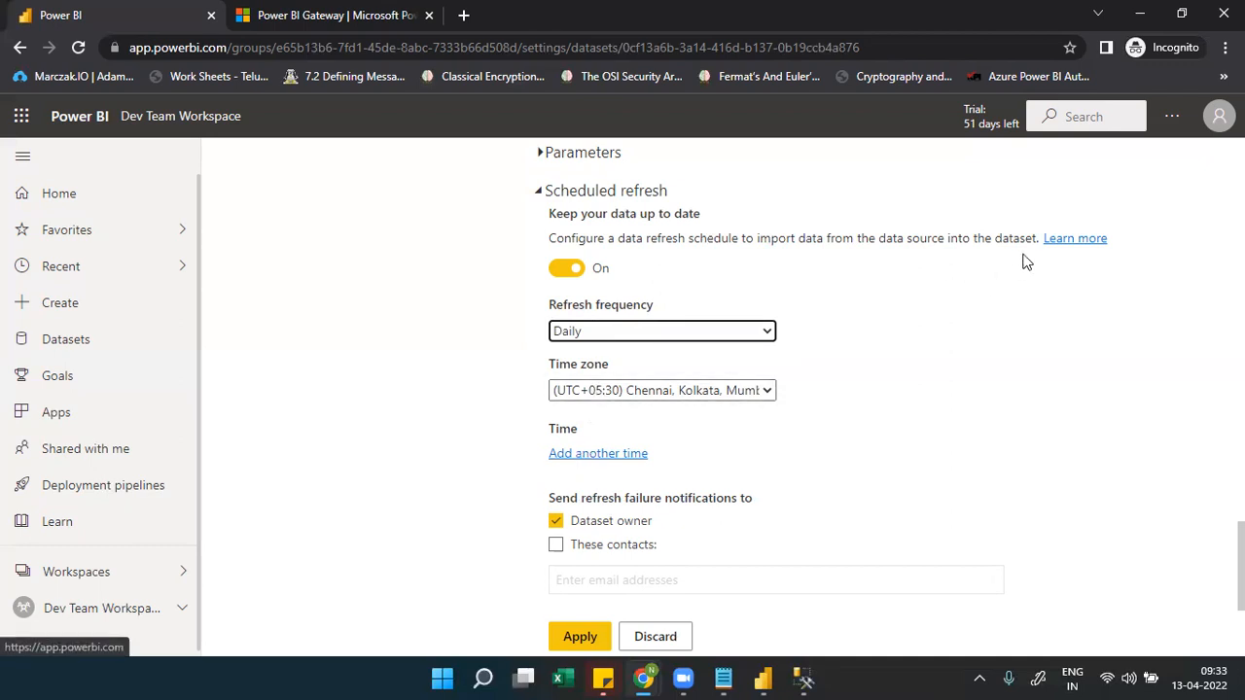
click(1215, 123)
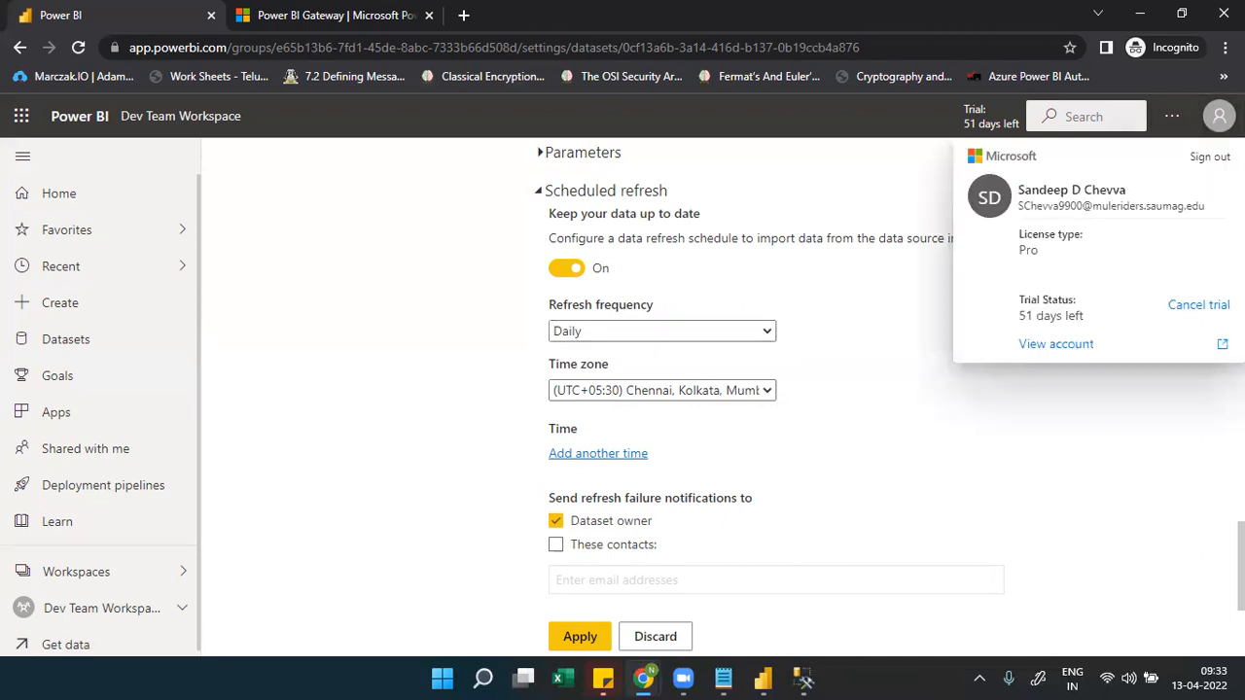
double_click(1033, 251)
click(846, 437)
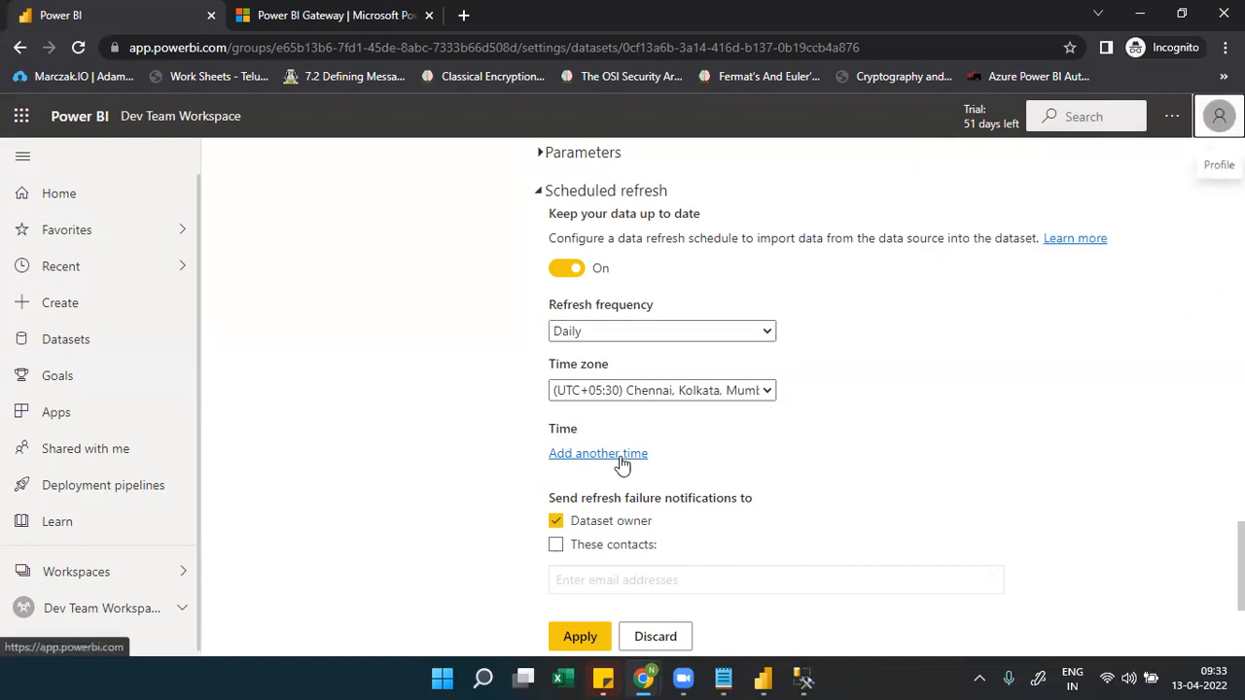
click(620, 455)
Add four extra refresh time slots, then remove all four again
click(594, 495)
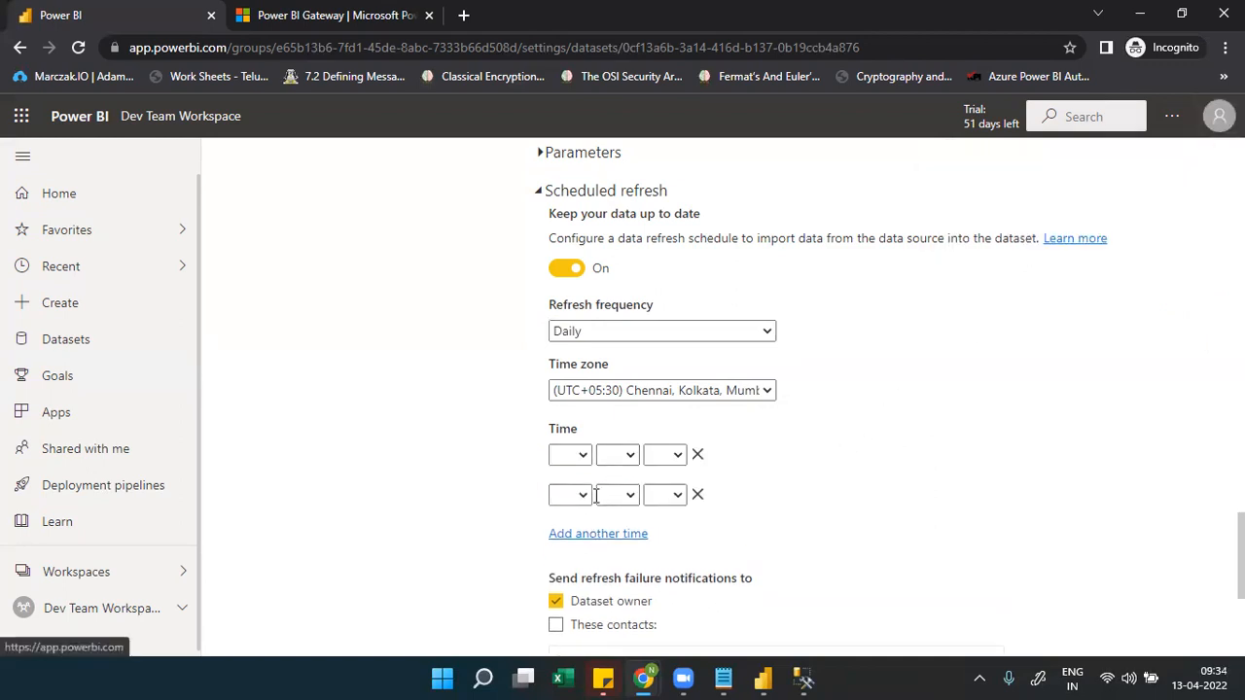
click(587, 536)
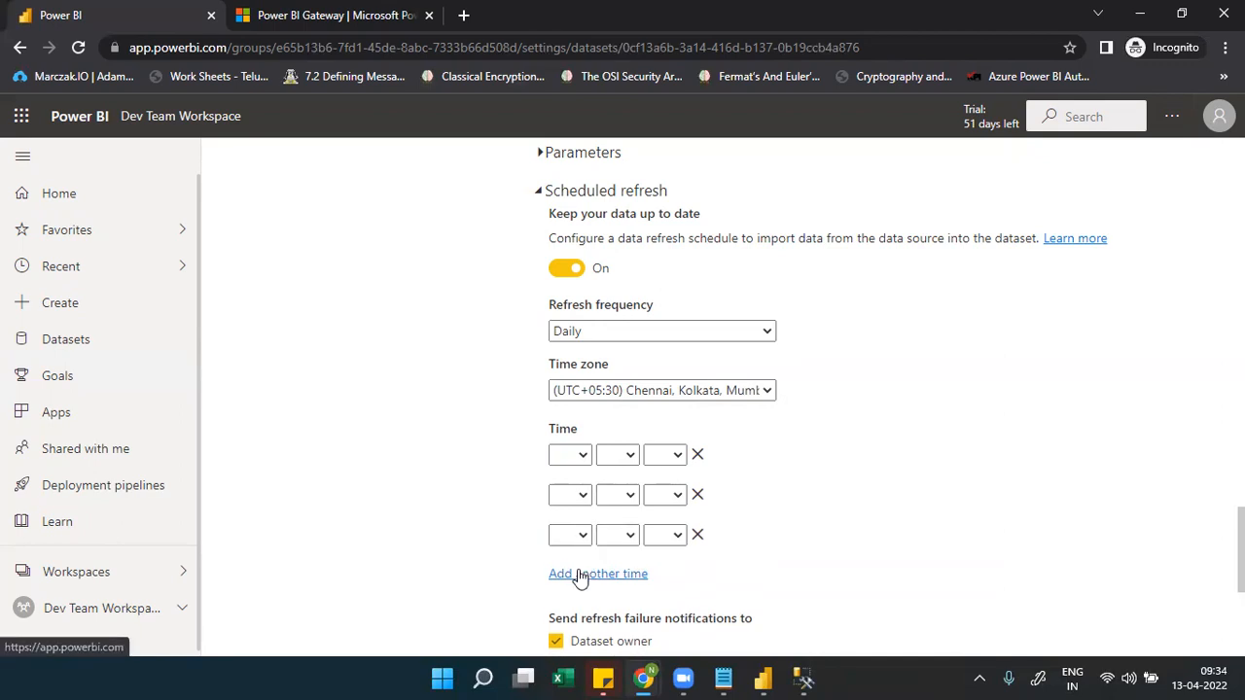
click(579, 573)
click(575, 616)
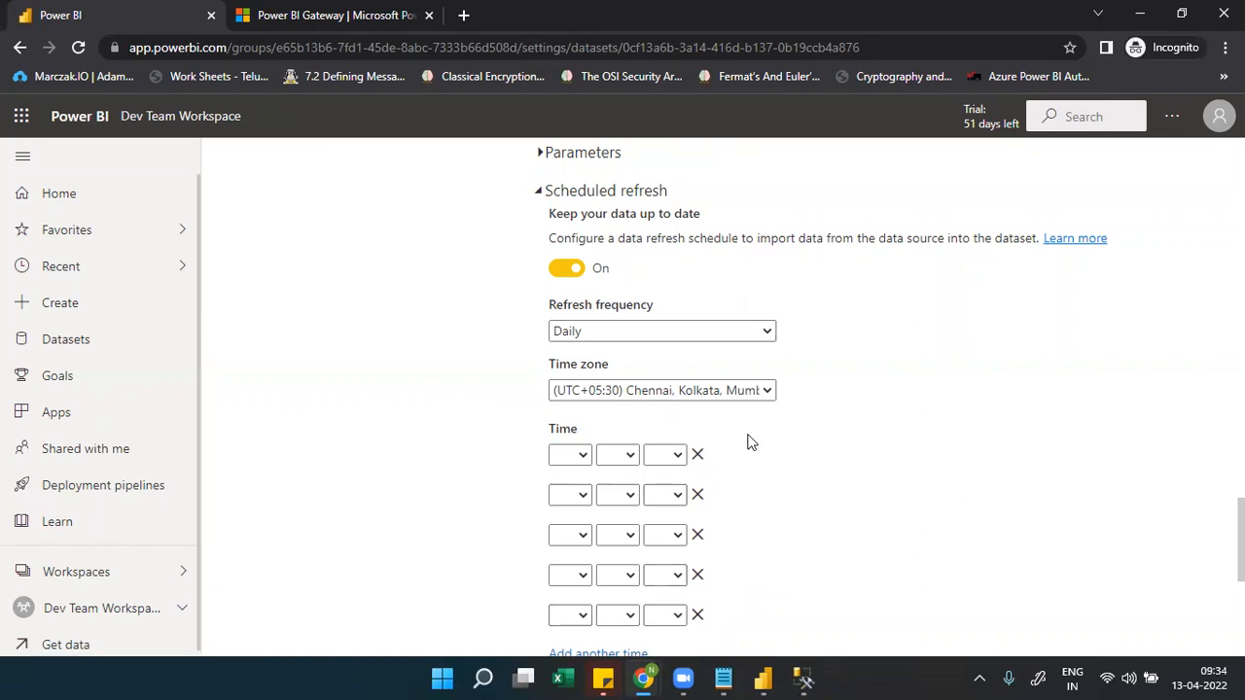
click(697, 615)
click(698, 577)
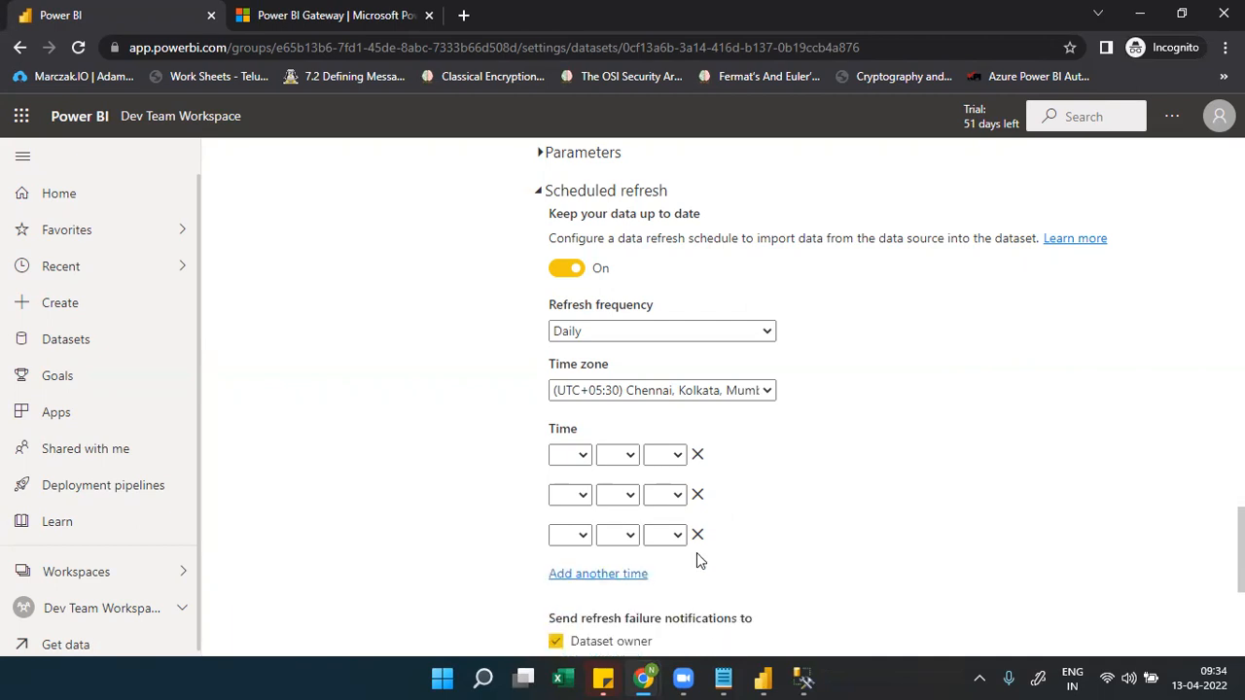
click(698, 537)
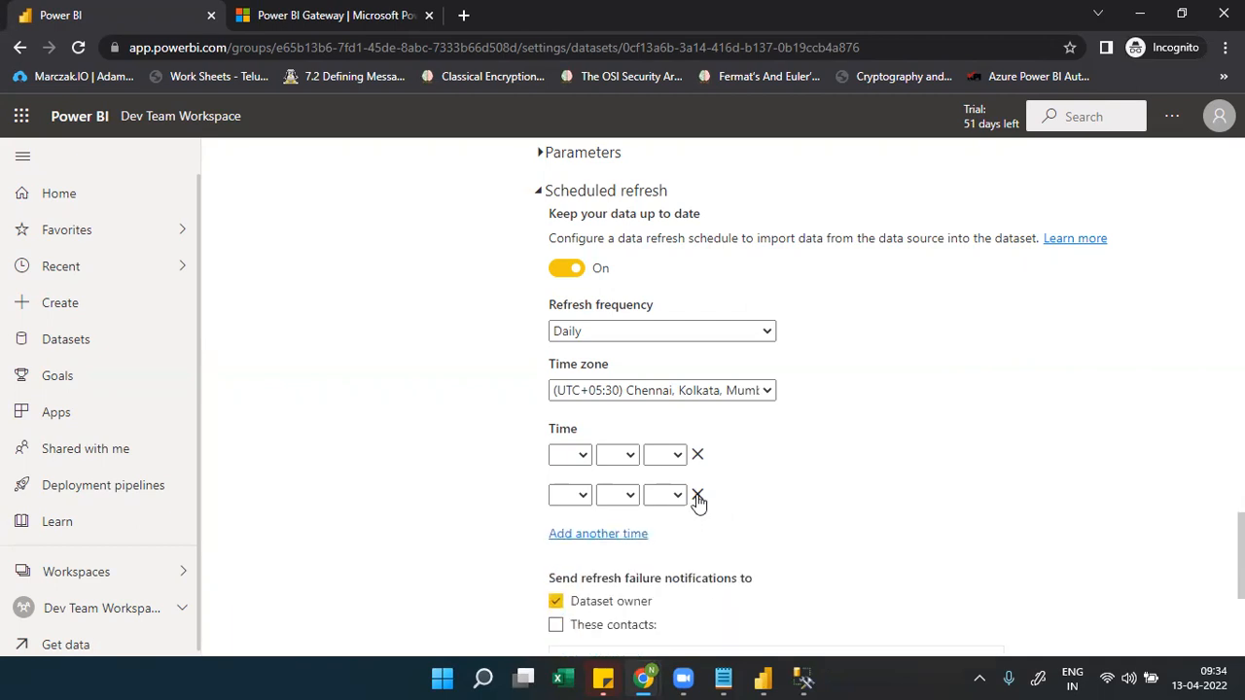
click(698, 497)
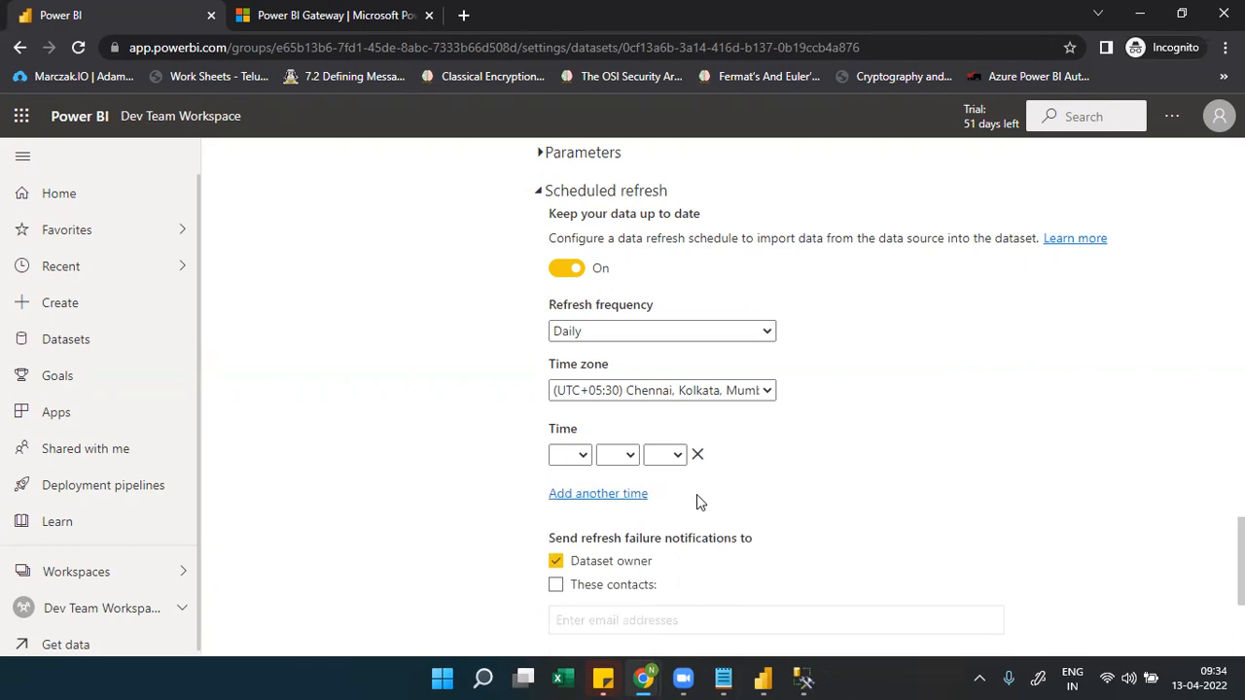
Set the refresh time to 2:00 AM and apply the schedule
click(573, 457)
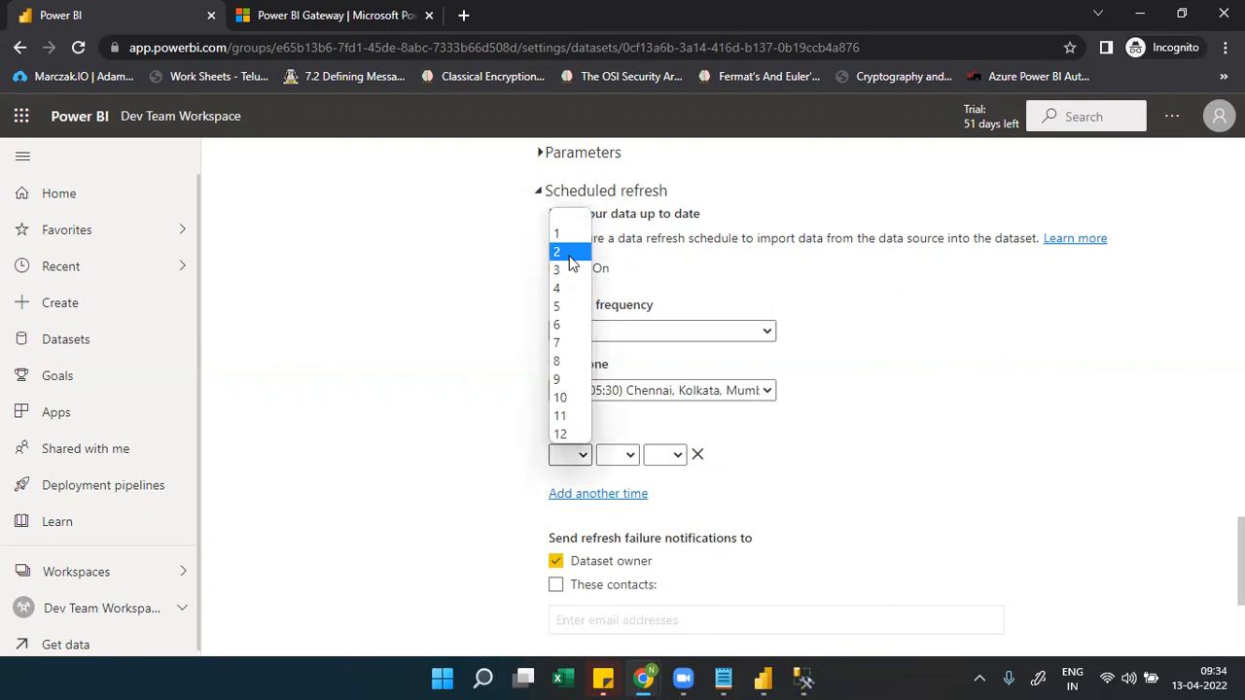
click(571, 254)
click(609, 454)
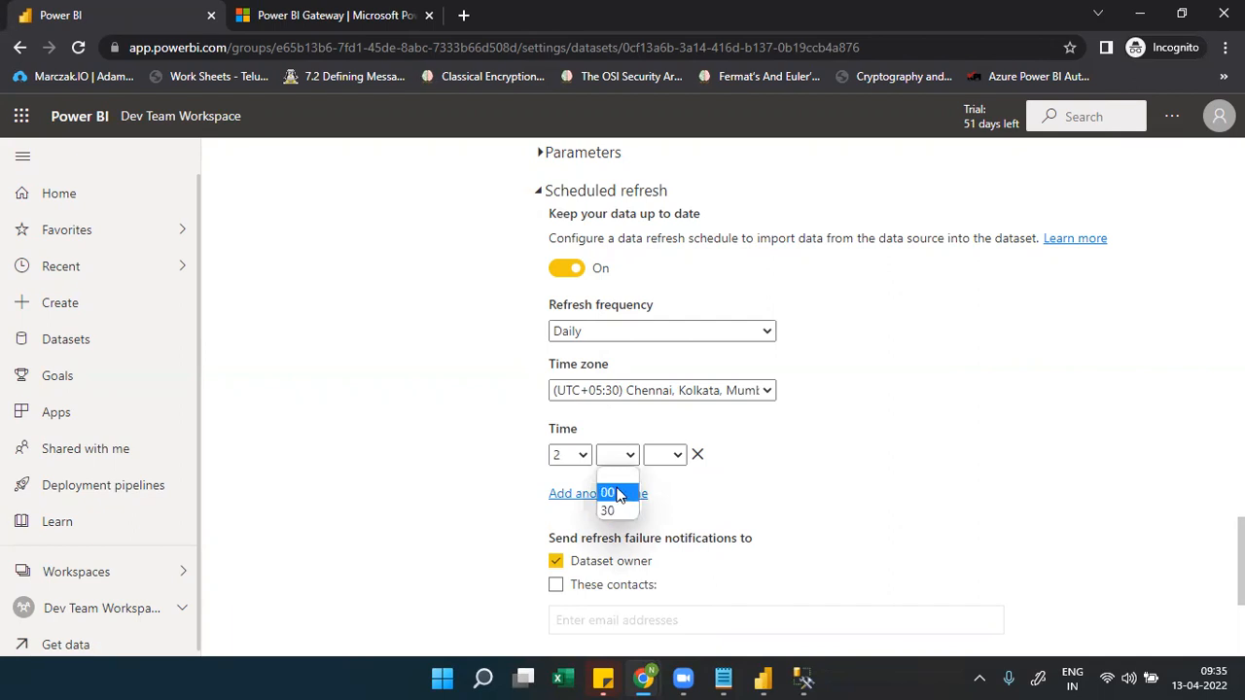
click(617, 494)
click(677, 457)
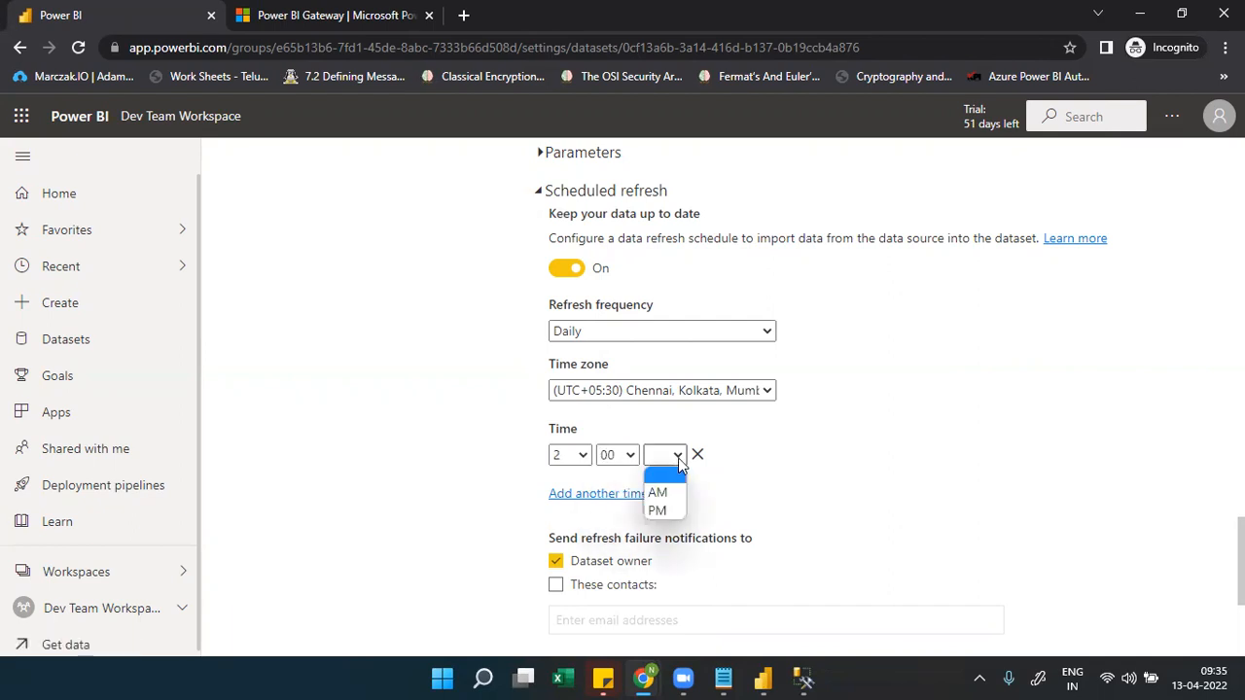
click(665, 494)
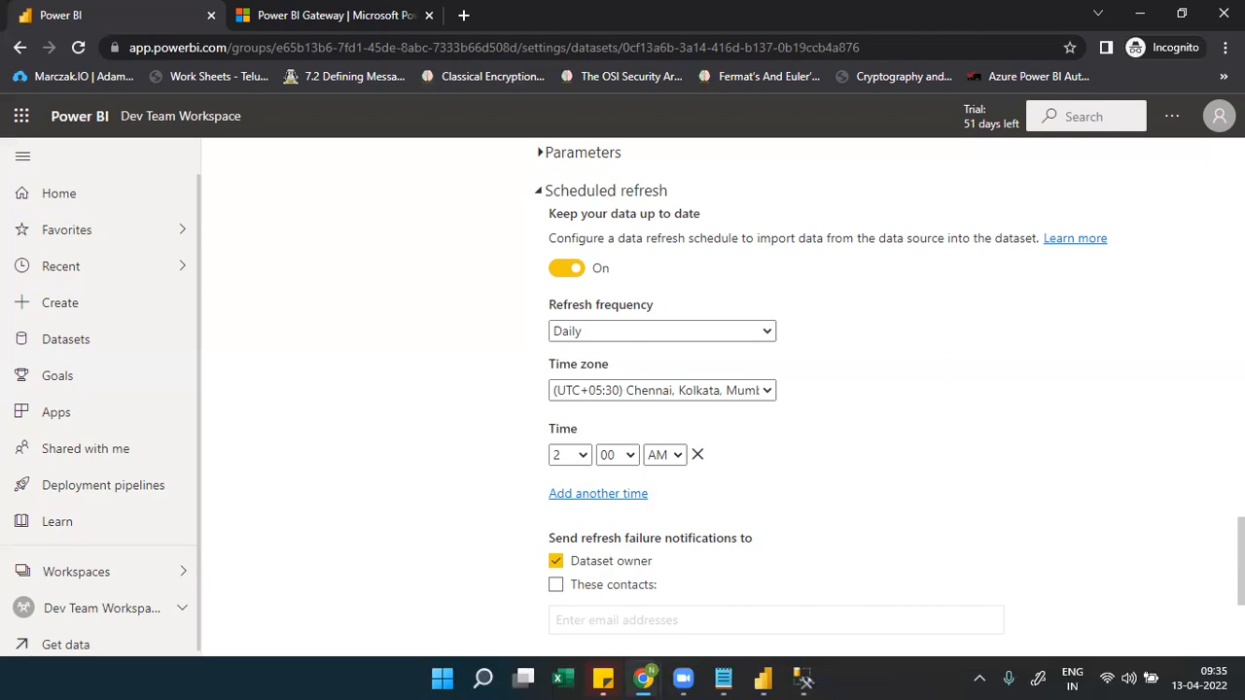
scroll(955, 472, down, 2)
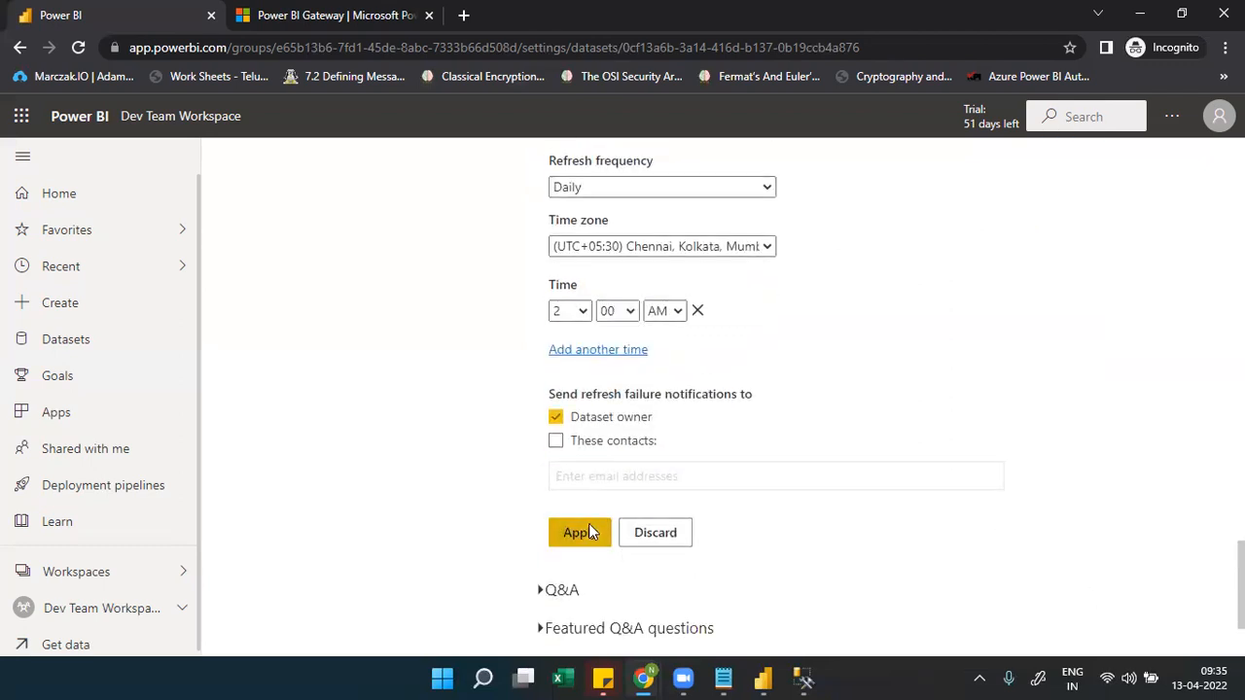
click(588, 532)
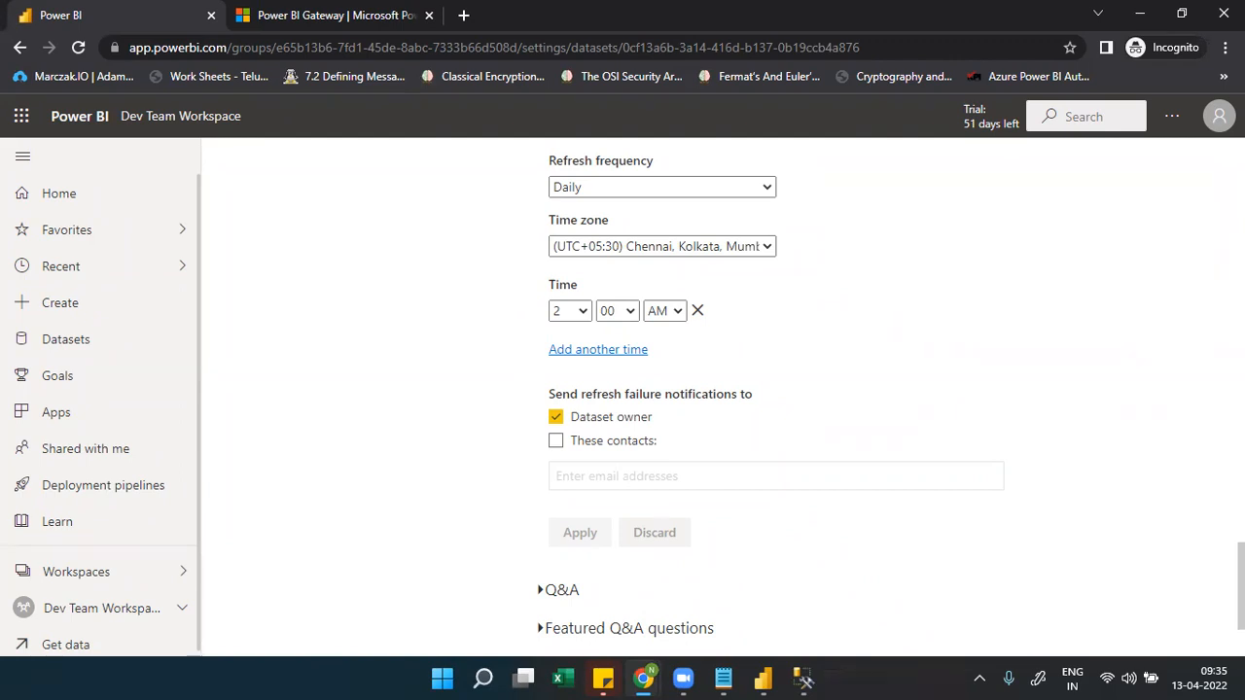
Highlight the next refresh time, Thu Apr 14 2022 02:00, and open Refresh history
scroll(720, 389, up, 20)
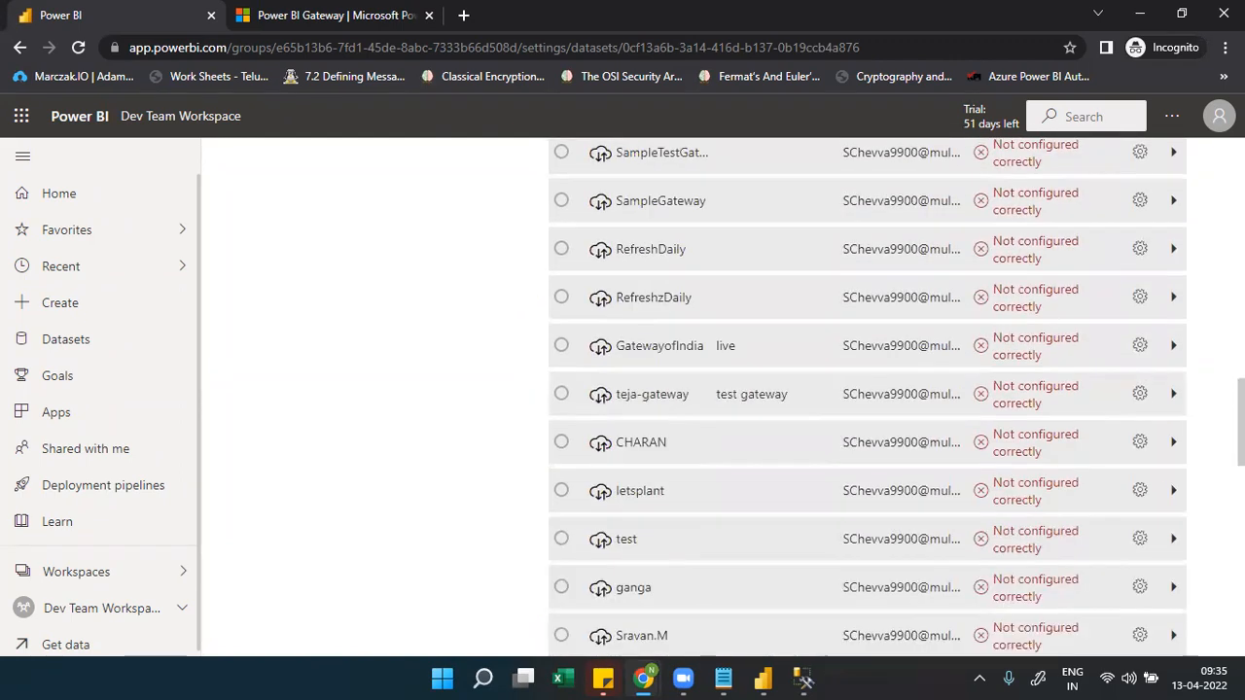
scroll(719, 389, up, 10)
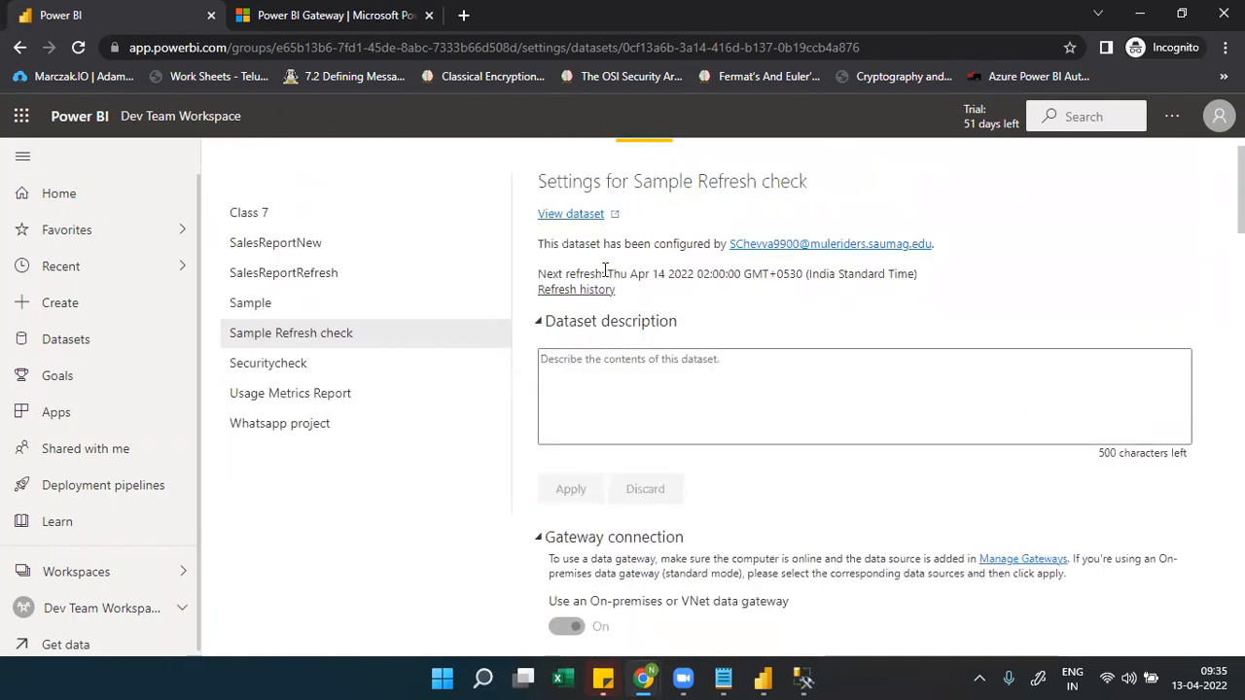
drag(605, 274, 928, 279)
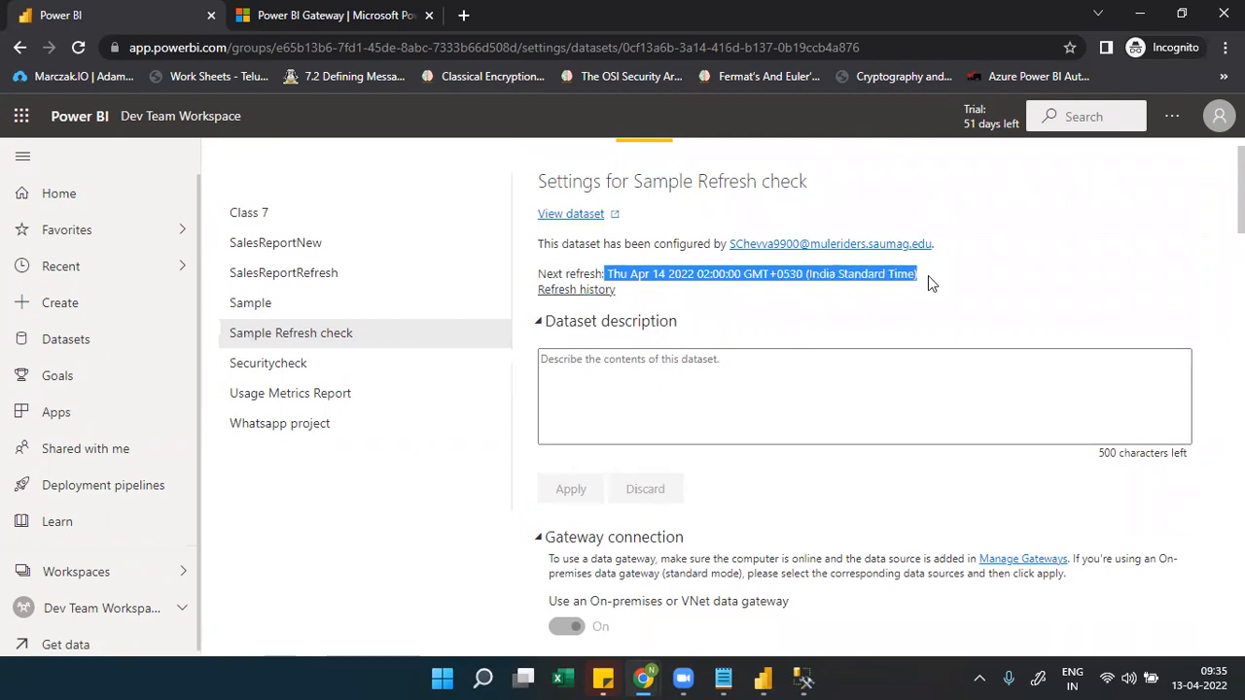
click(572, 290)
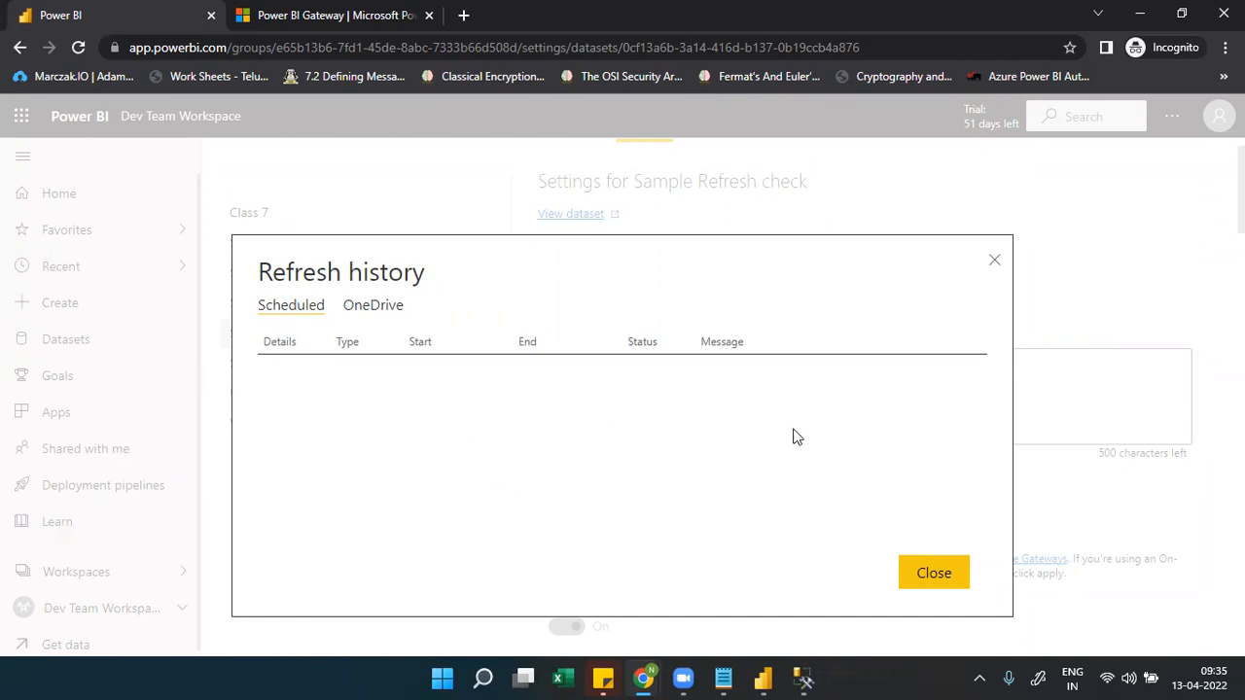
Close the empty Refresh history dialog
click(997, 263)
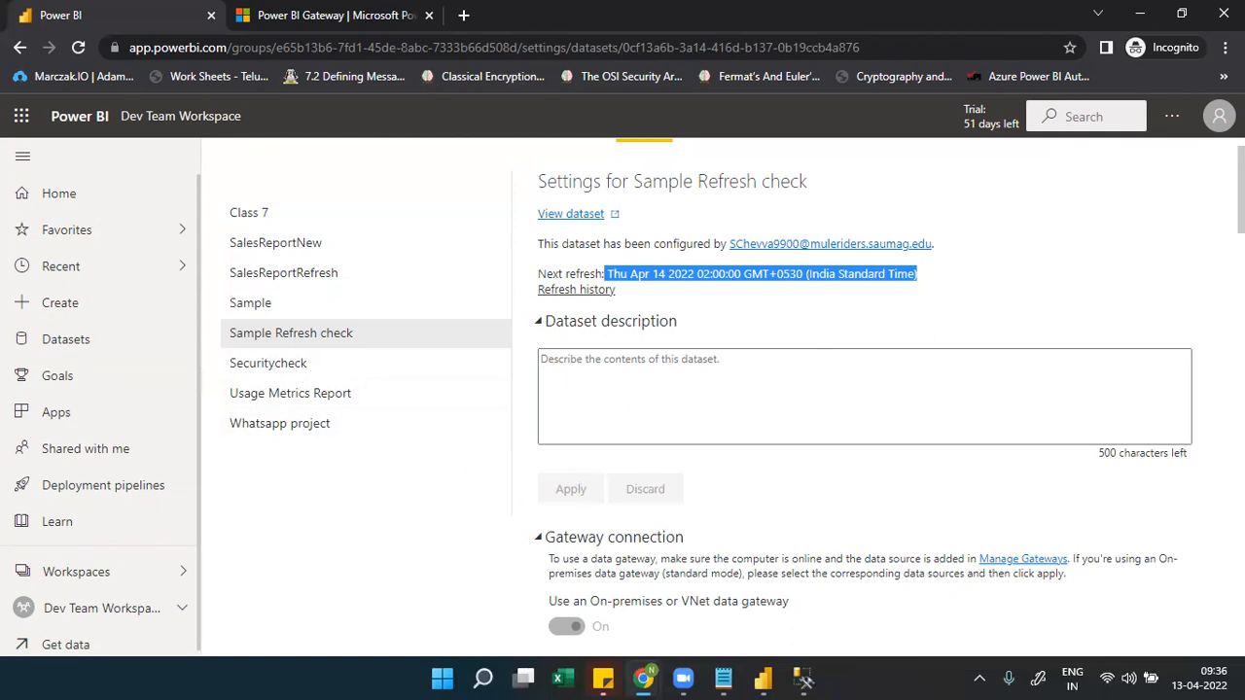
Confirm scheduled refresh is On with Daily frequency, then bring the Notepad gateway notes forward
scroll(732, 398, down, 1)
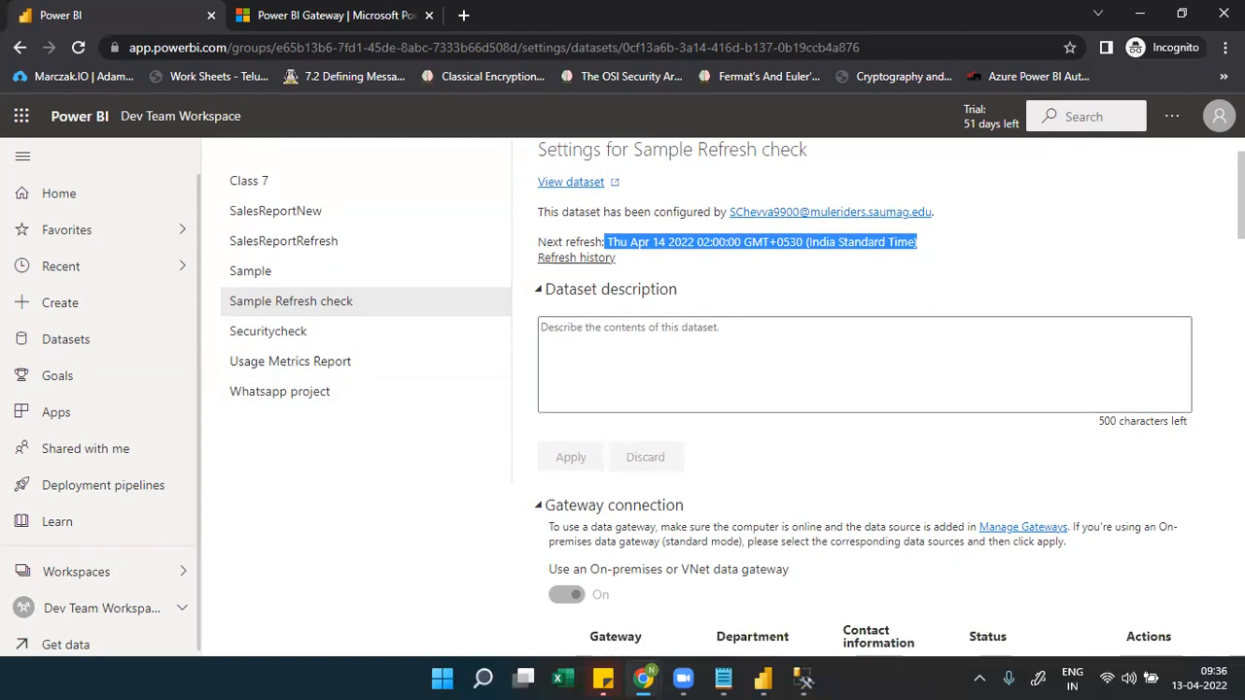
scroll(732, 398, down, 4)
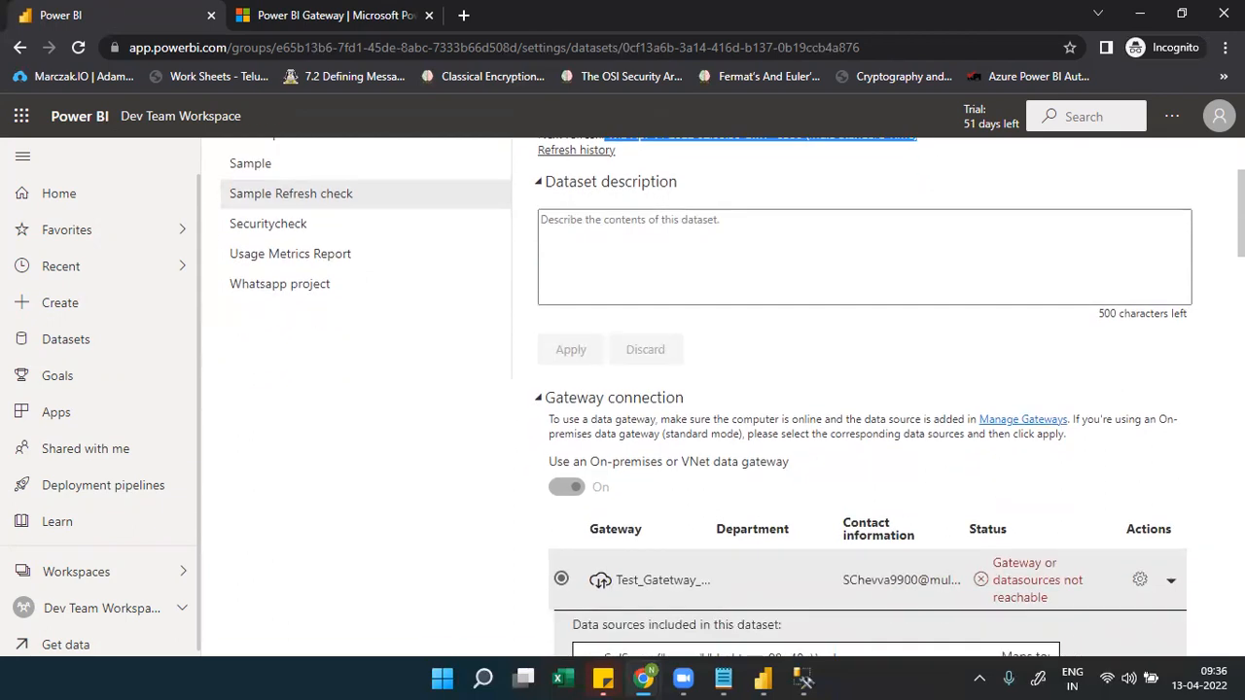
scroll(868, 397, down, 2)
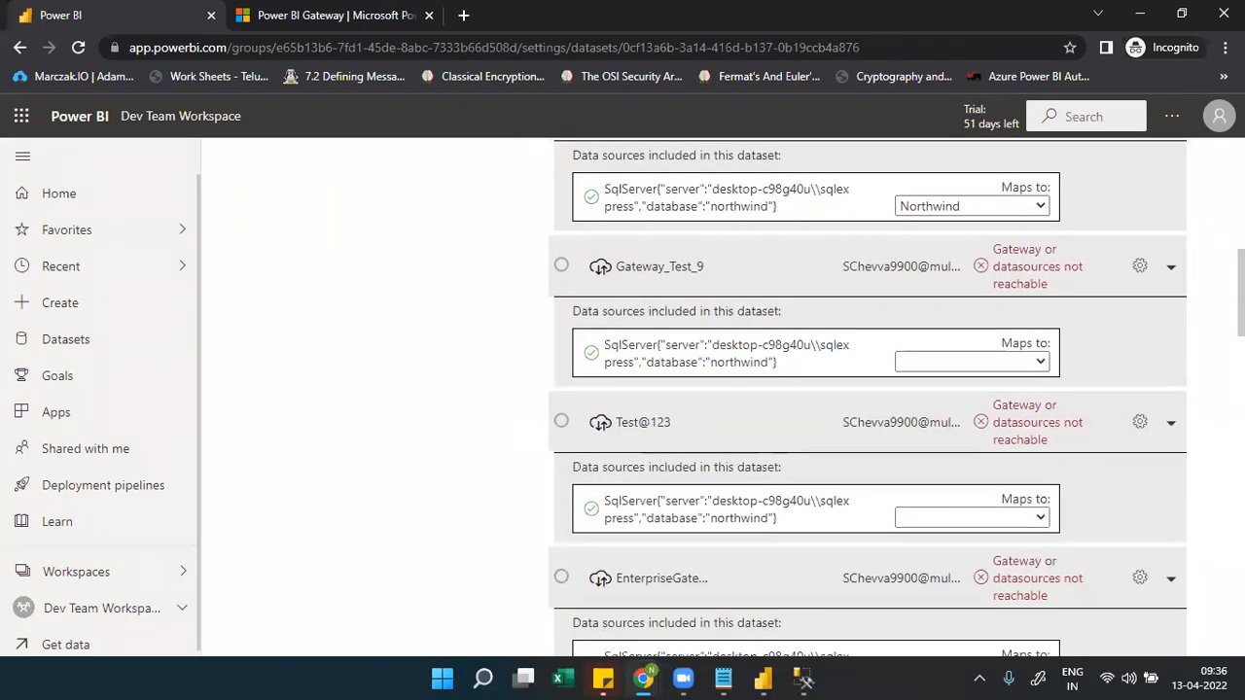
scroll(868, 397, down, 1)
scroll(868, 397, down, 10)
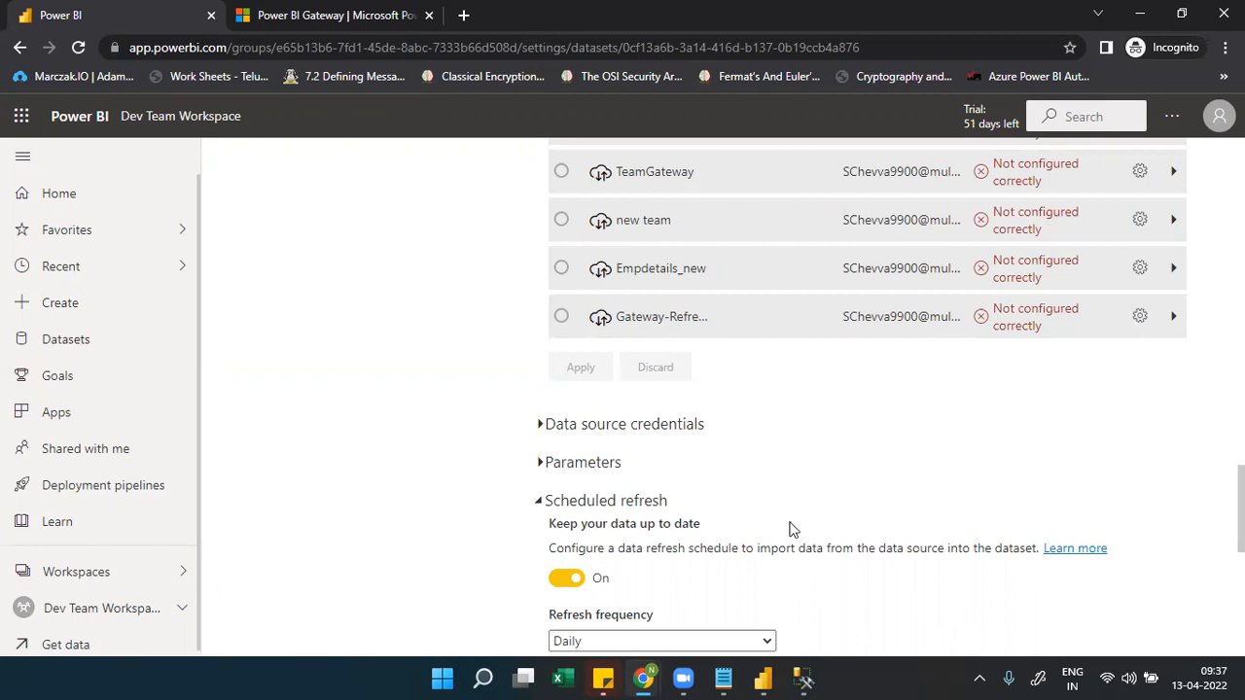
click(724, 678)
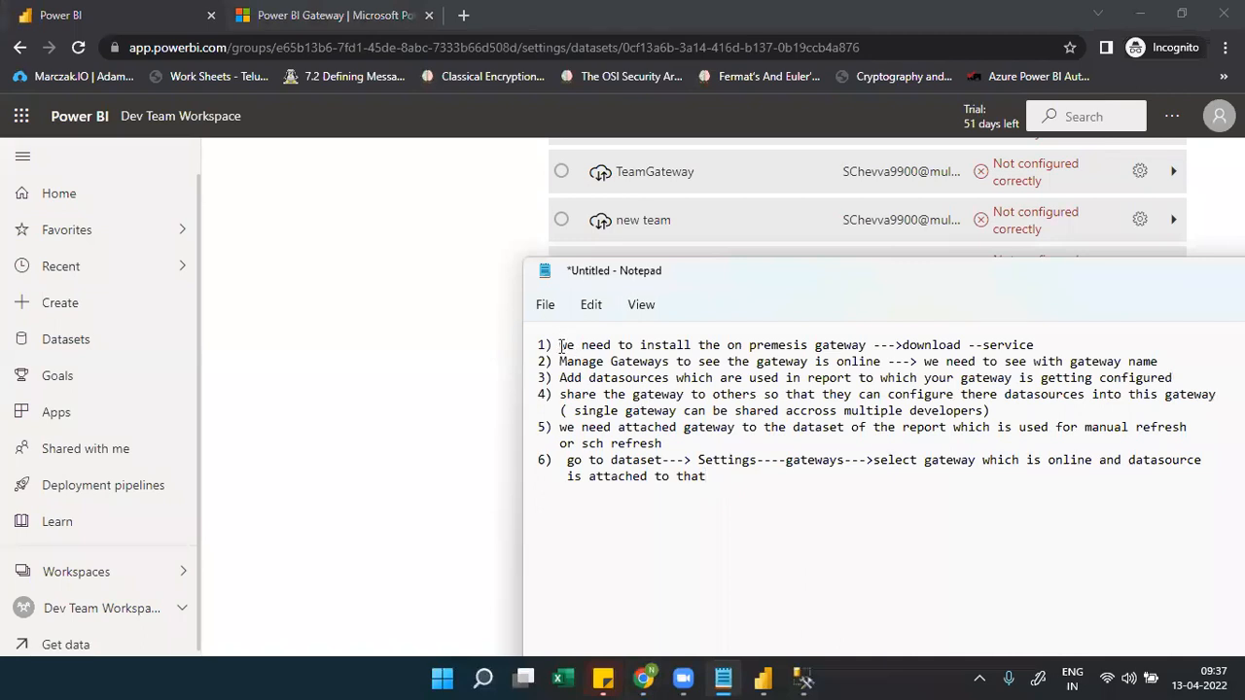
double_click(601, 379)
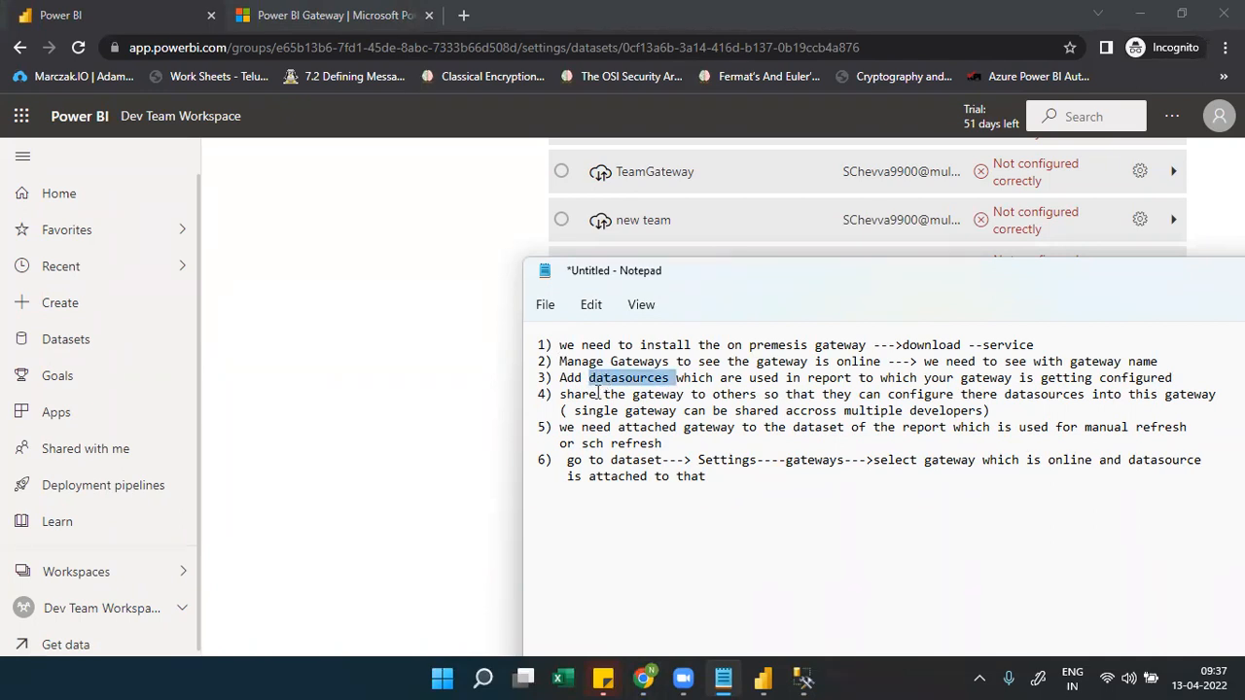
double_click(599, 395)
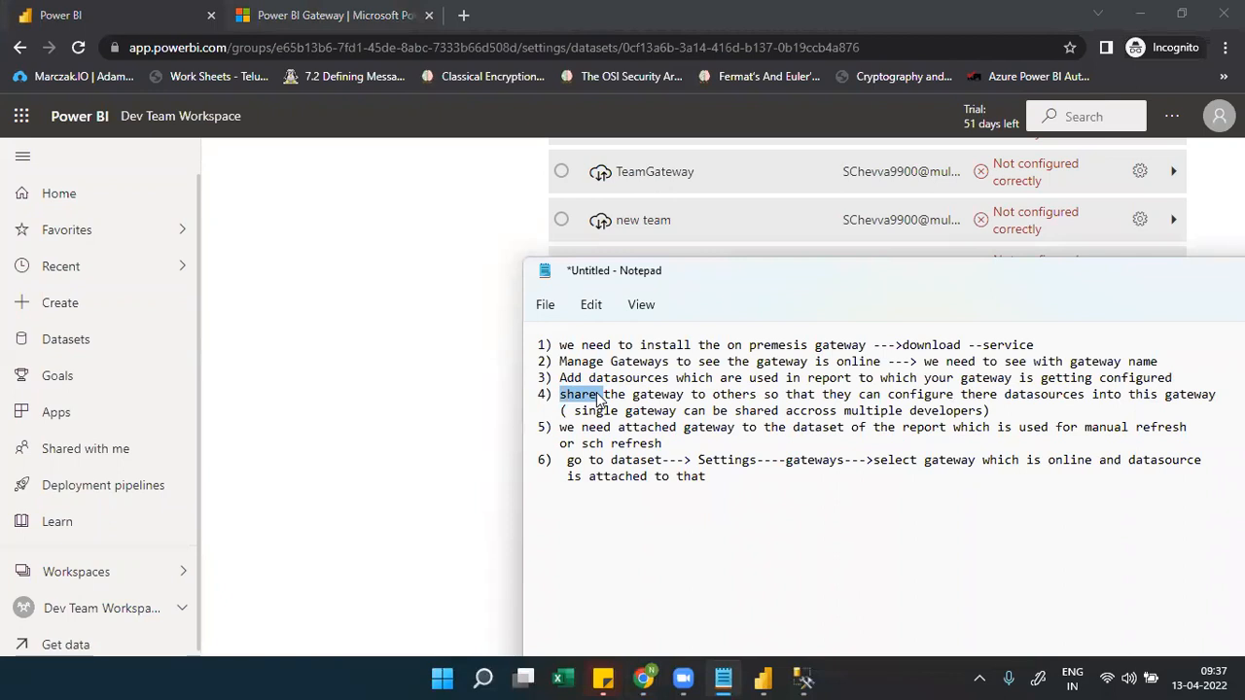
drag(556, 429, 676, 444)
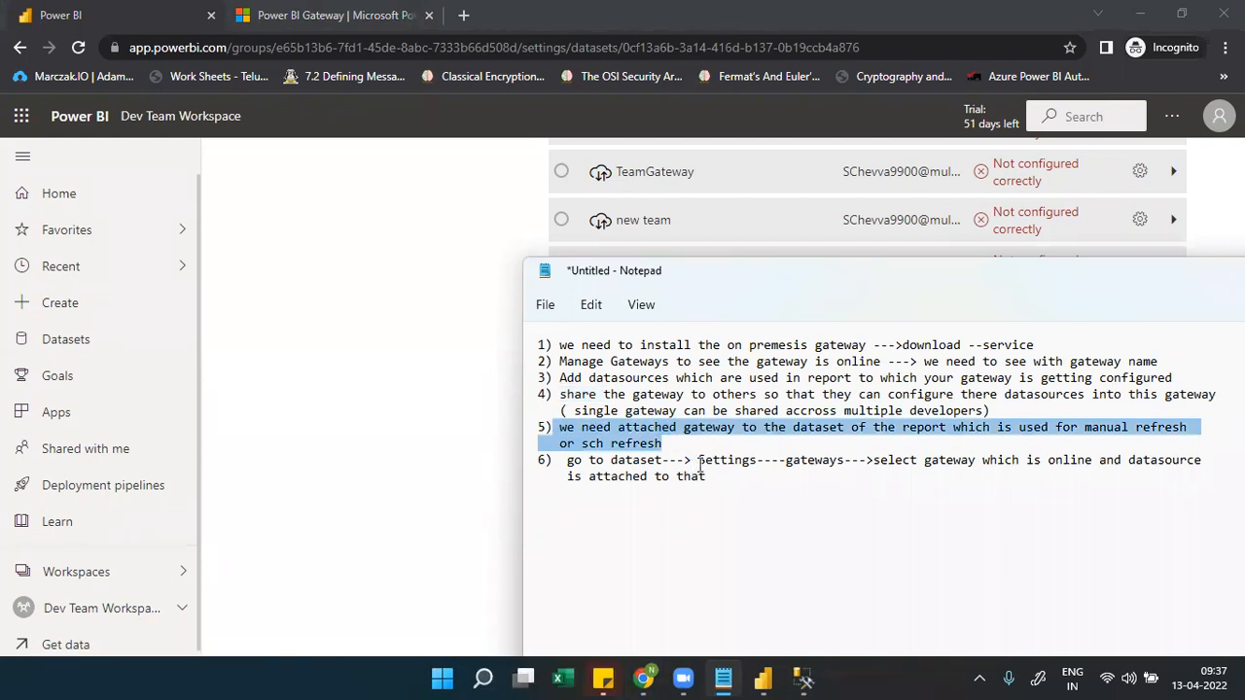
drag(699, 465, 597, 460)
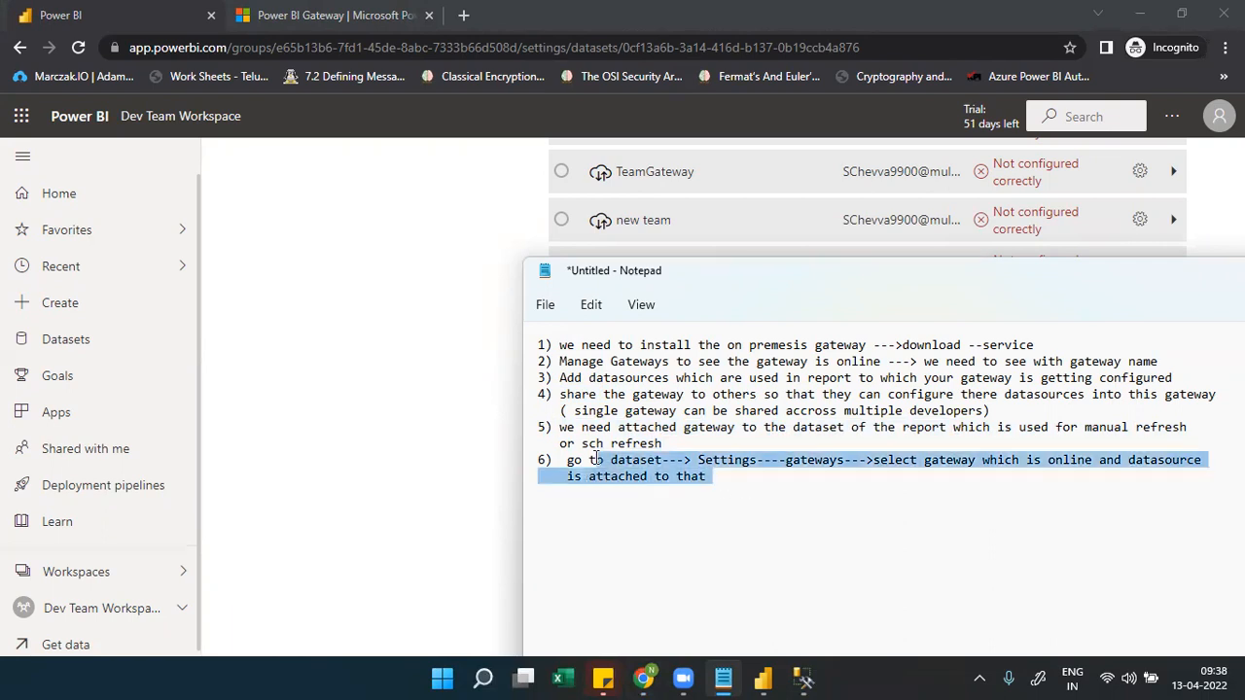
click(711, 487)
Write step 7: 'schedule the gateway for prt time ----> refresh history---8 times per day', then select the notes
text(7)
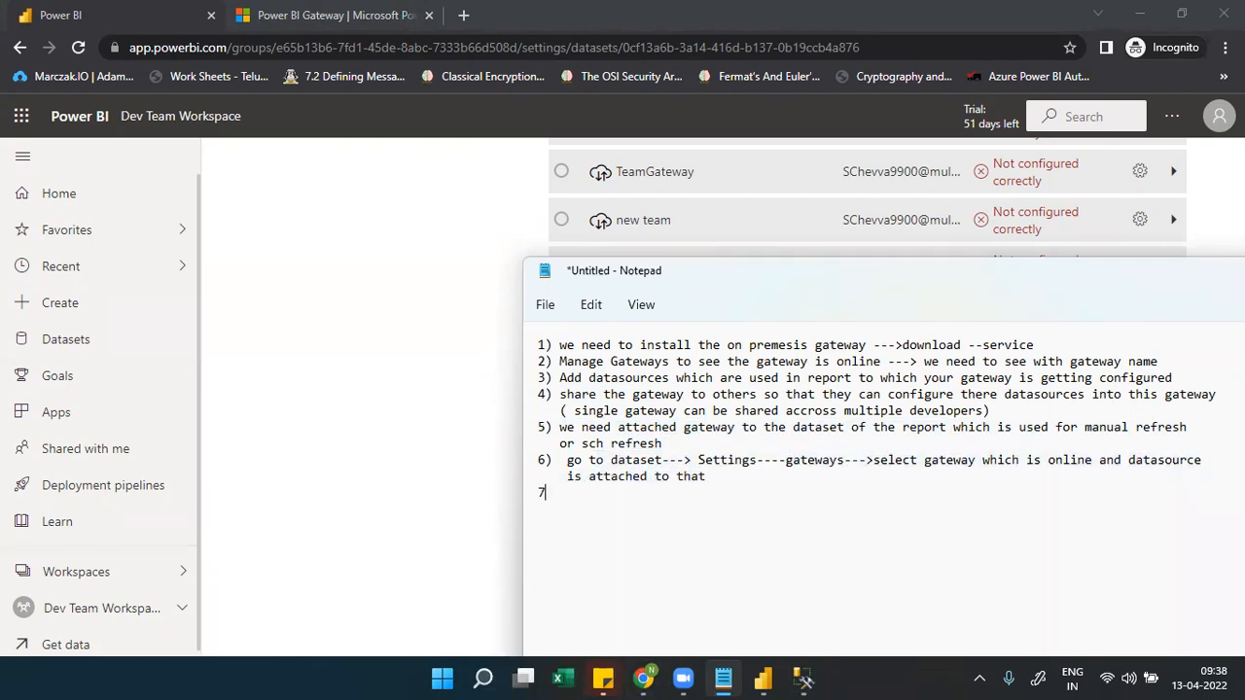
text() schedule the f)
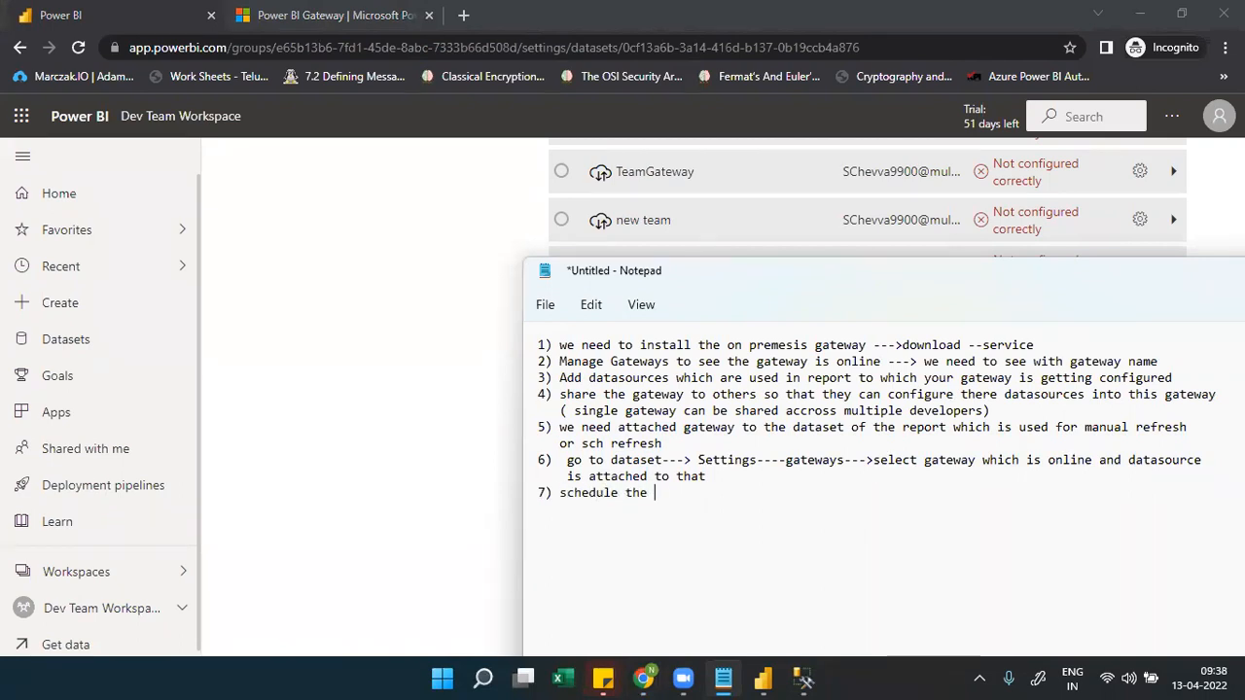
key(BackSpace)
text(gateway for prt)
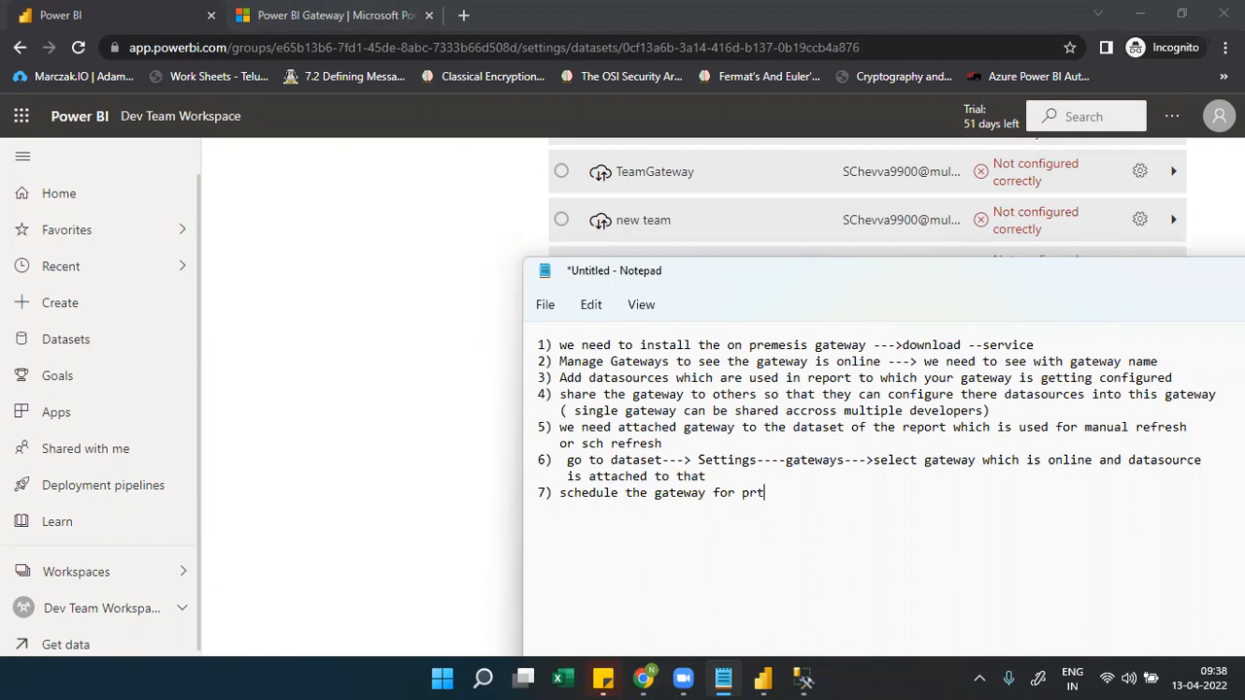
text( time ----> refresh history)
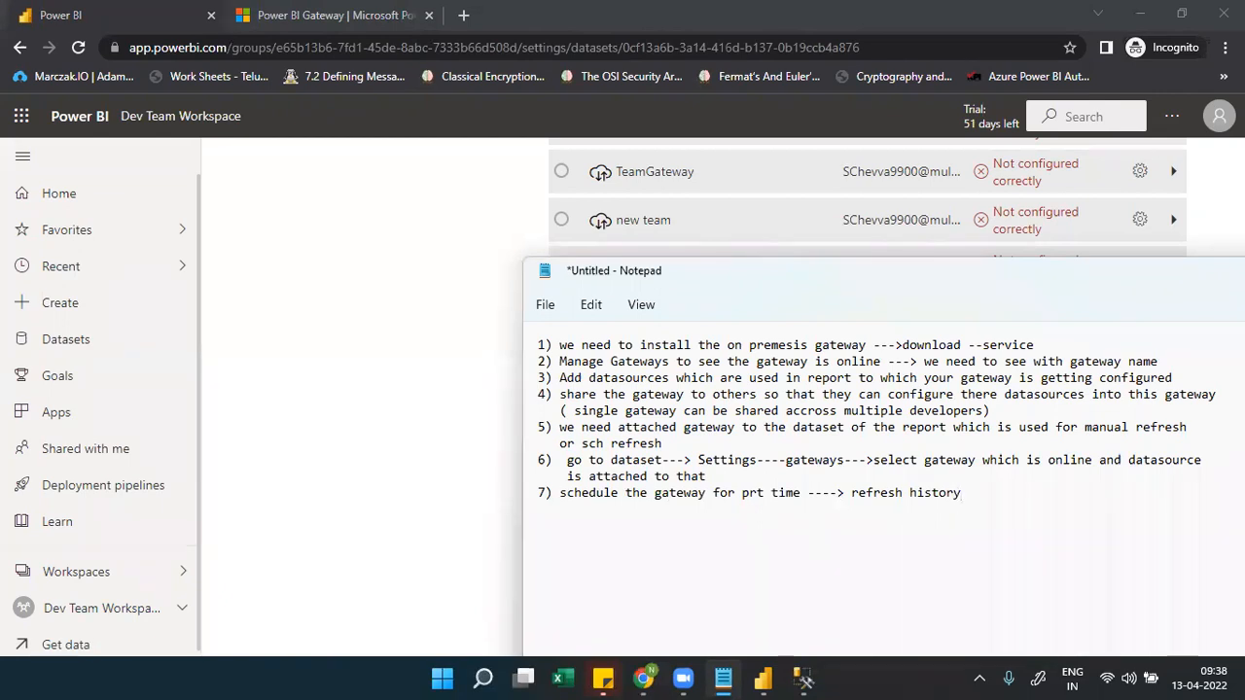
text(---8 times per day)
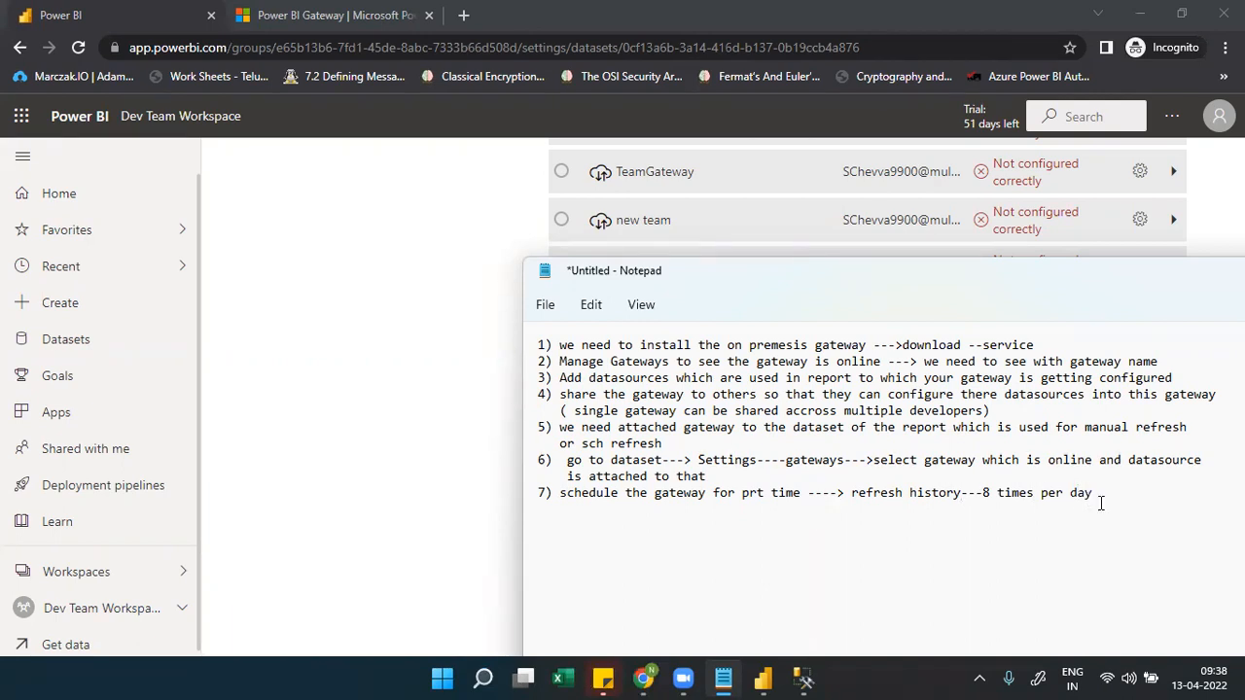
drag(1081, 494, 543, 344)
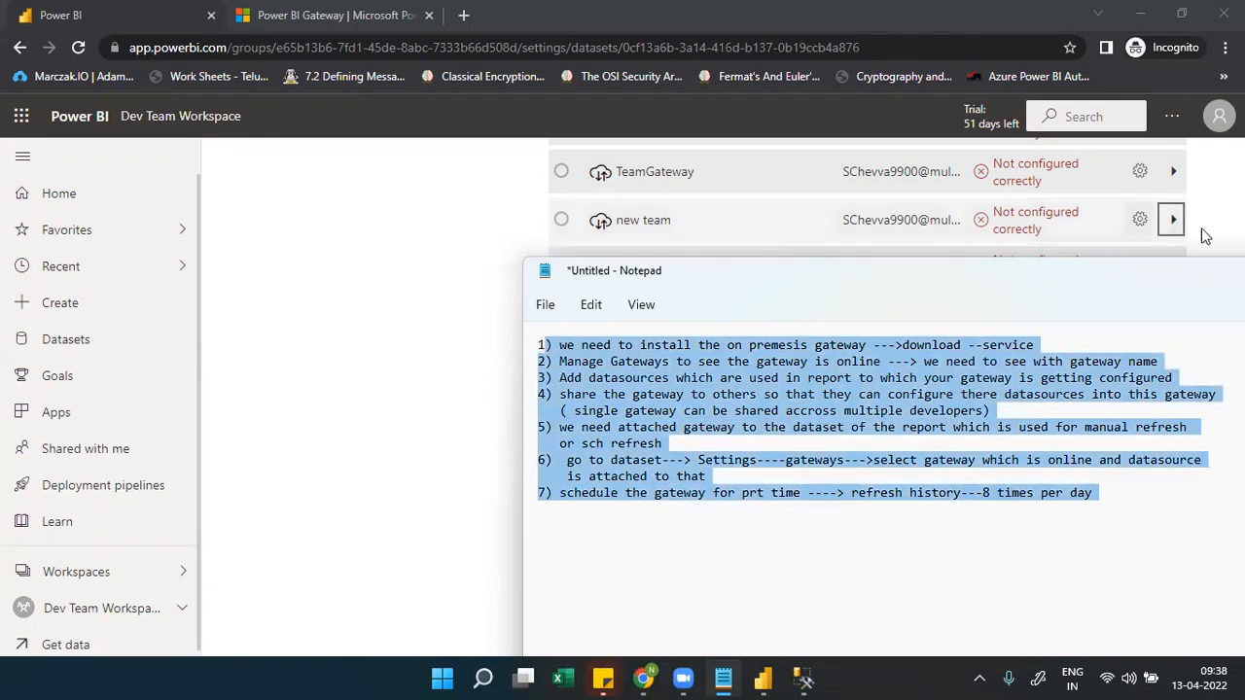
Scroll to the top of the dataset settings, glance at Notepad, then switch to Power BI Desktop
click(1211, 236)
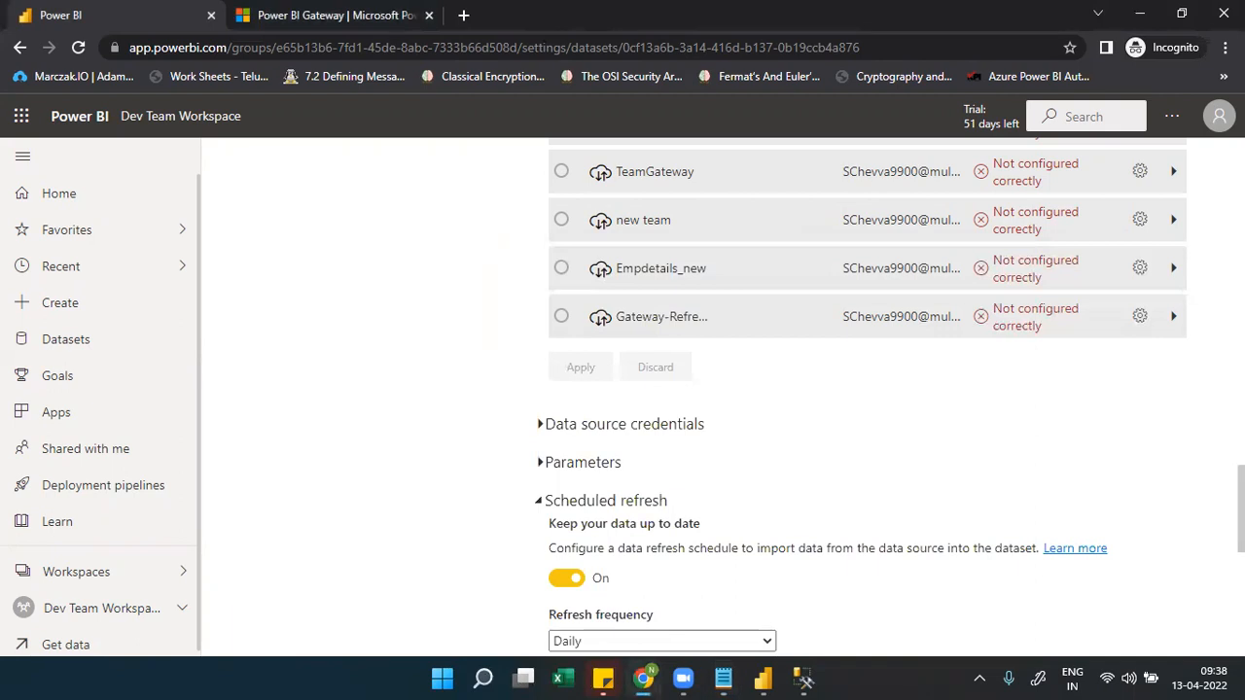
scroll(866, 396, up, 15)
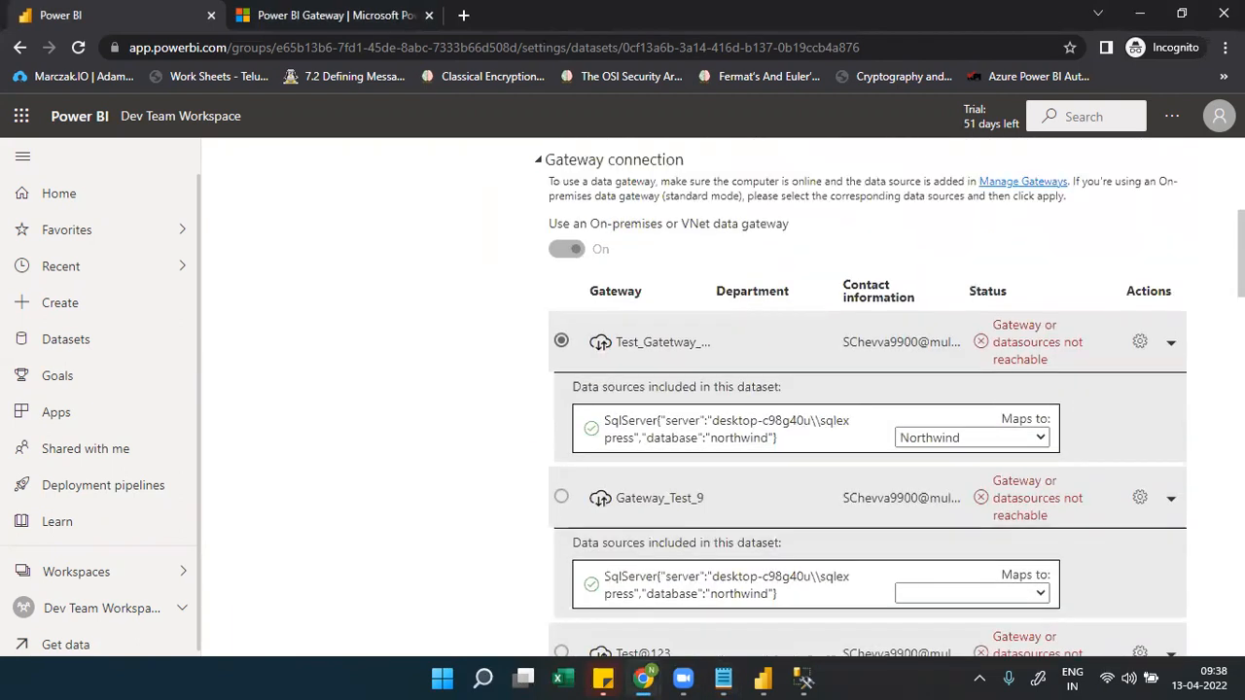
scroll(865, 397, up, 4)
scroll(865, 397, up, 1)
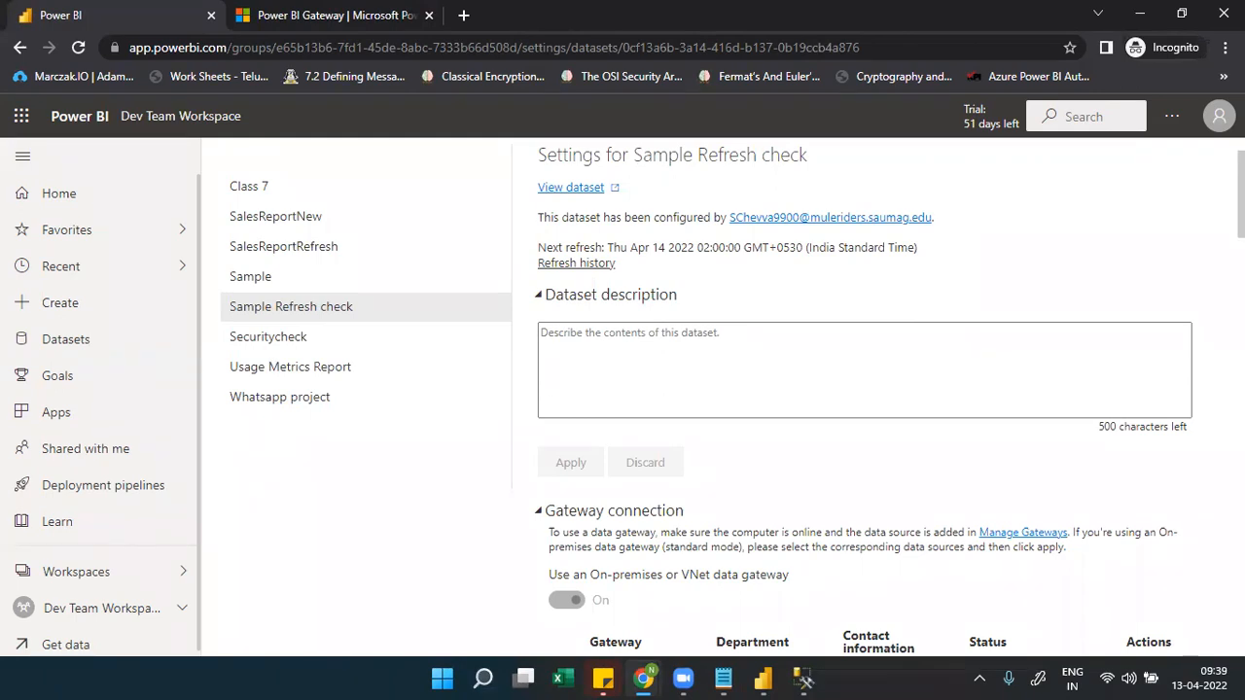
click(737, 674)
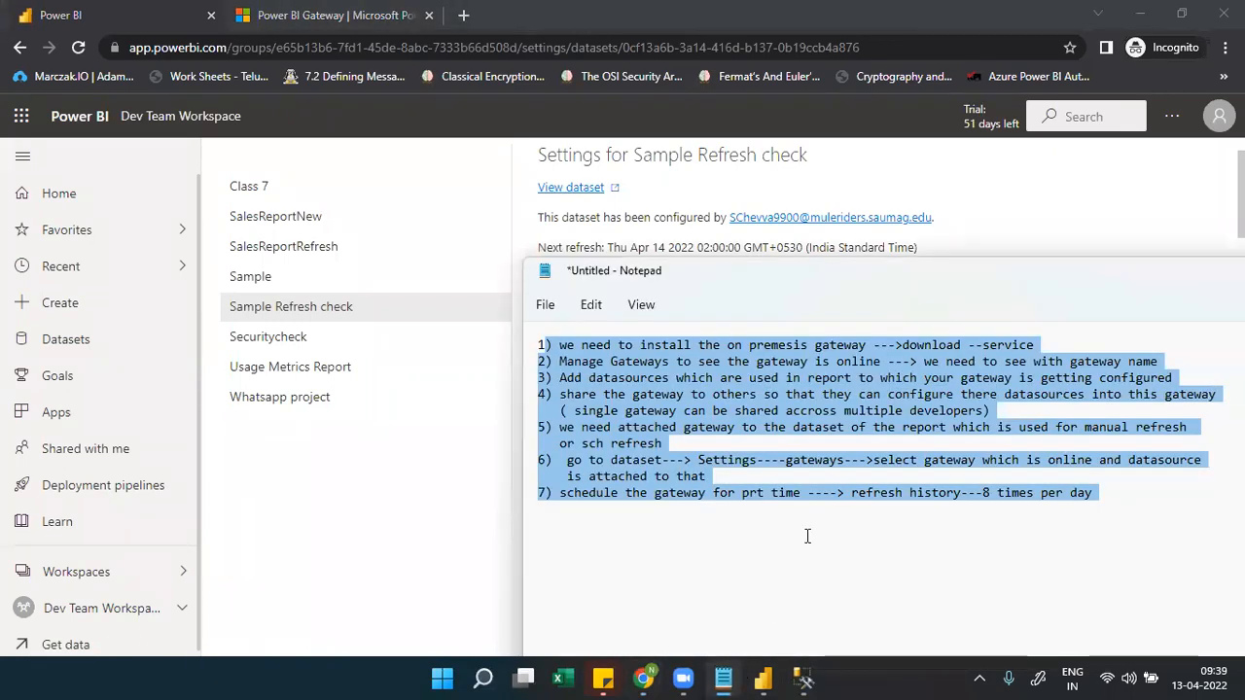
click(905, 506)
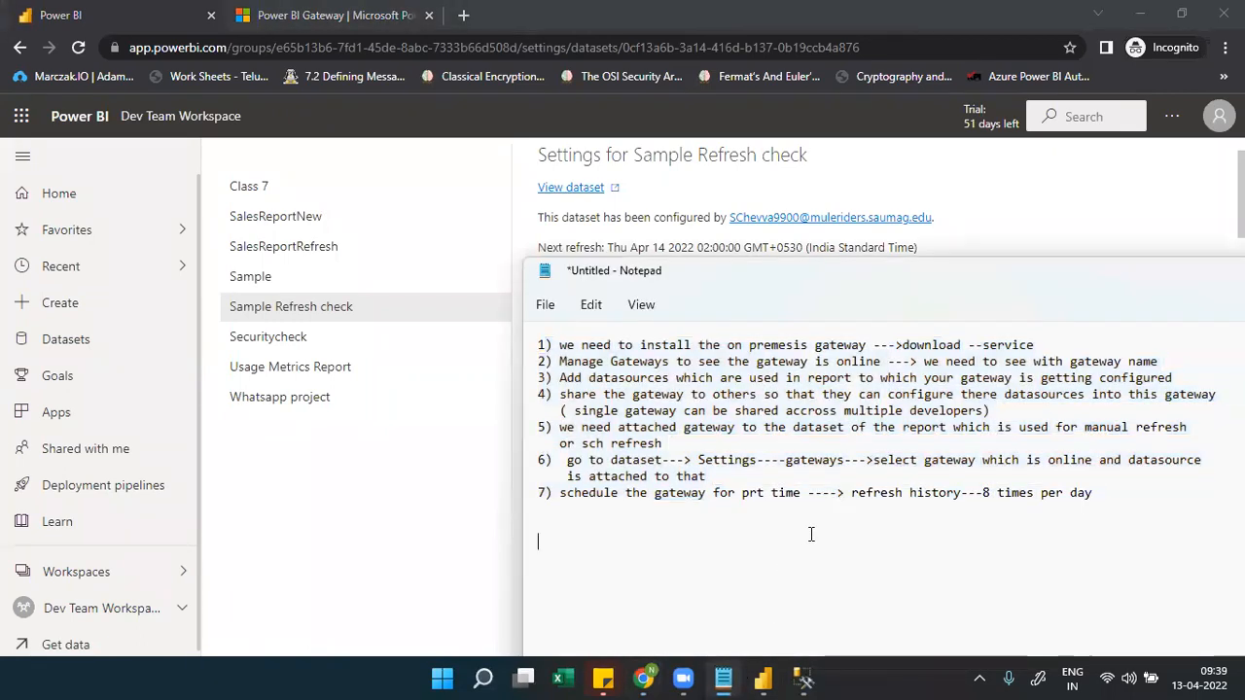
click(763, 678)
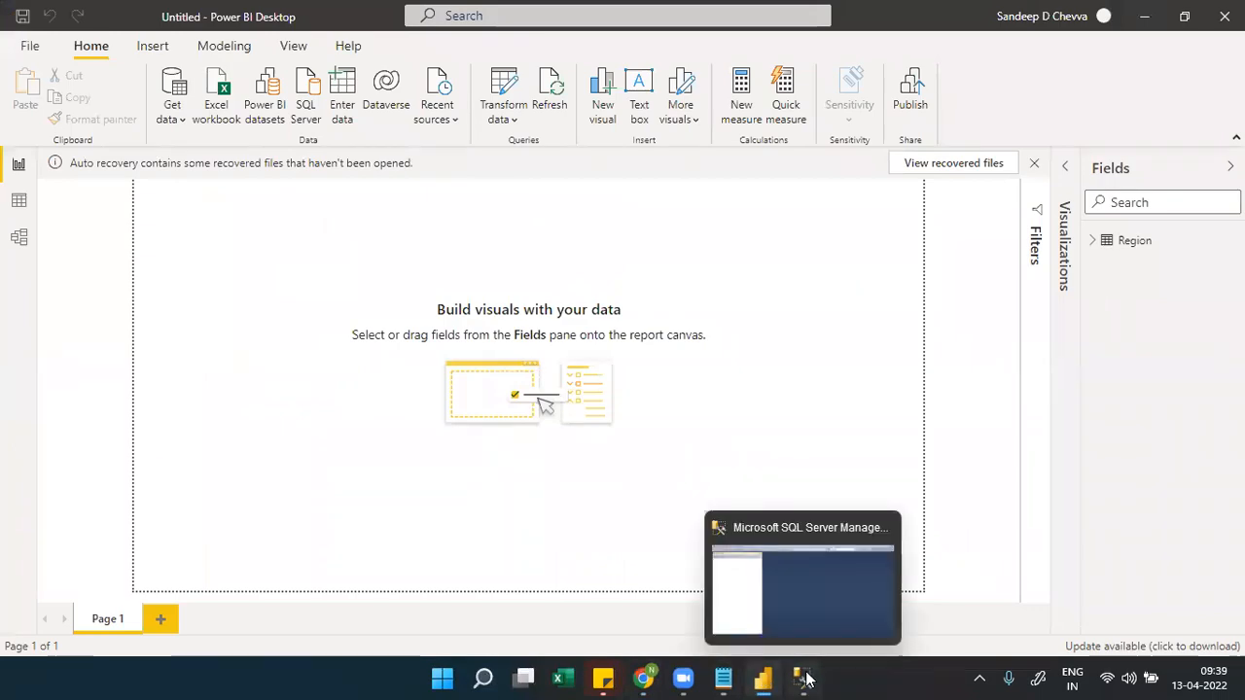
Place a card visual at the canvas centre showing Region's RegionID, which displays 4
click(804, 678)
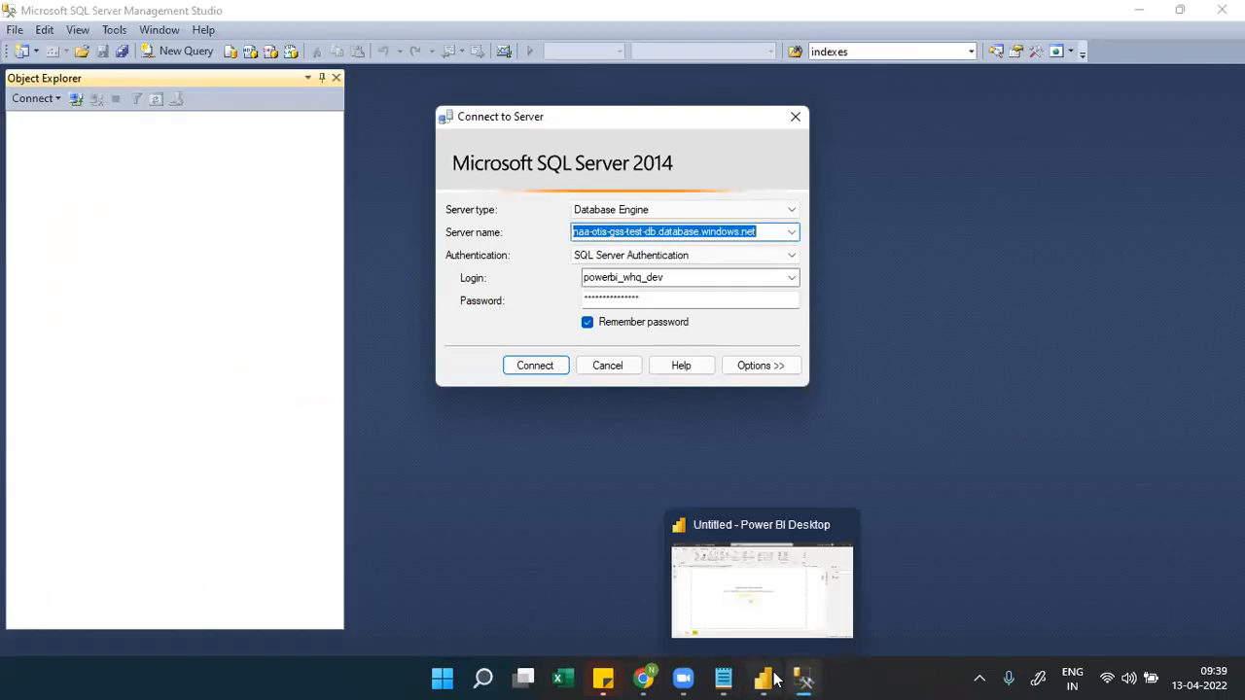
click(764, 678)
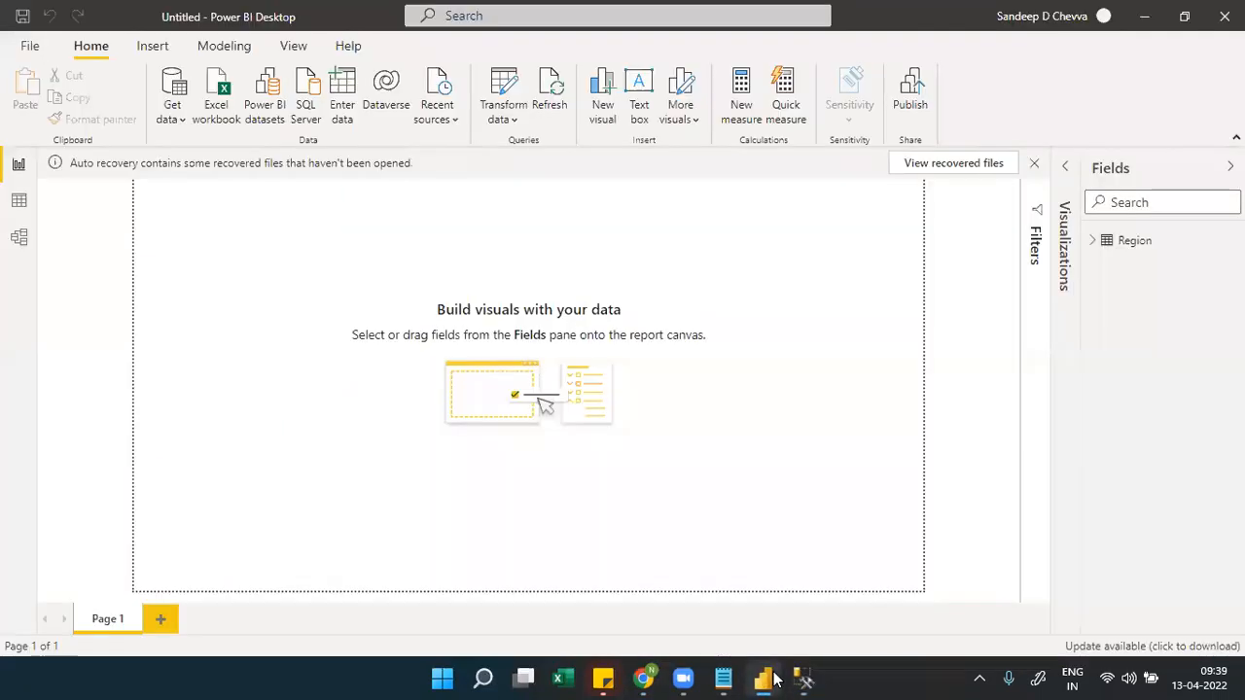
click(1093, 245)
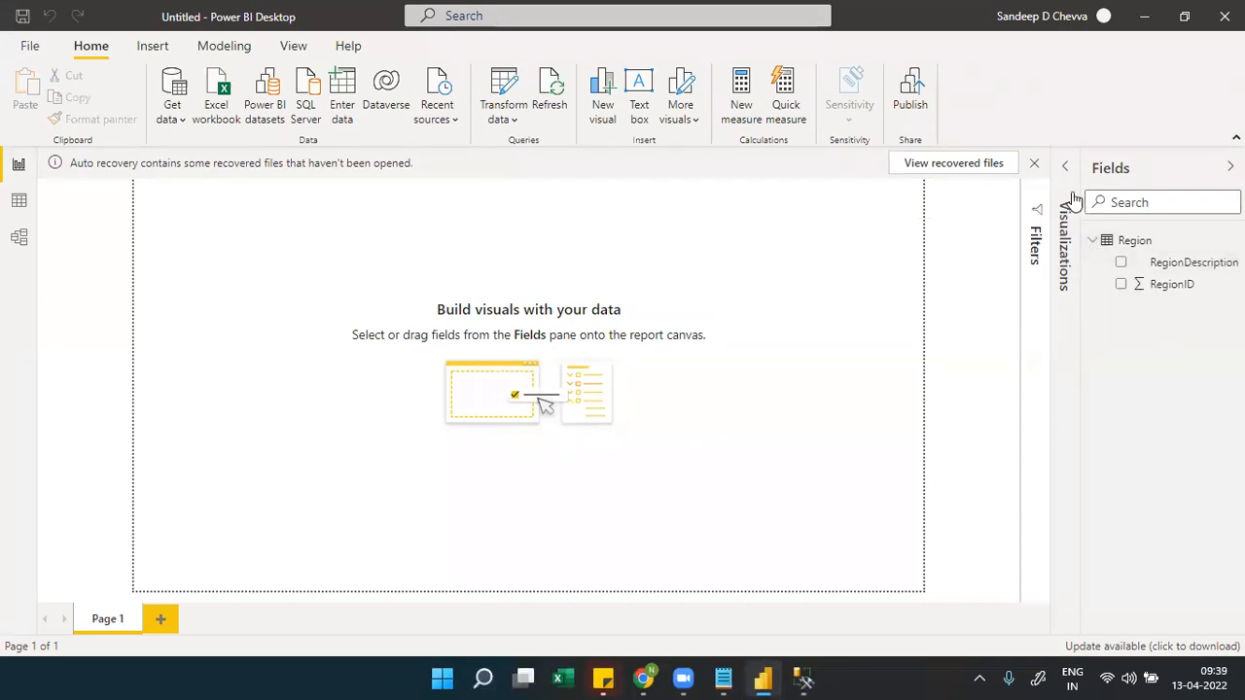
click(1073, 198)
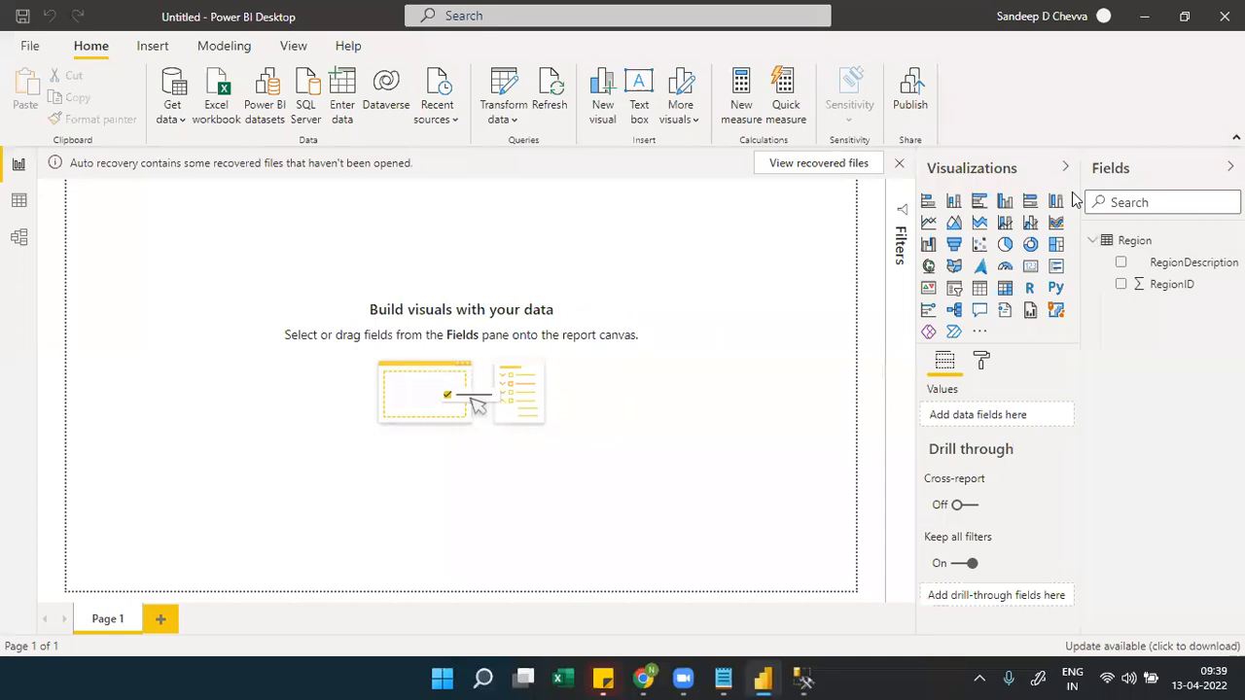
click(1030, 265)
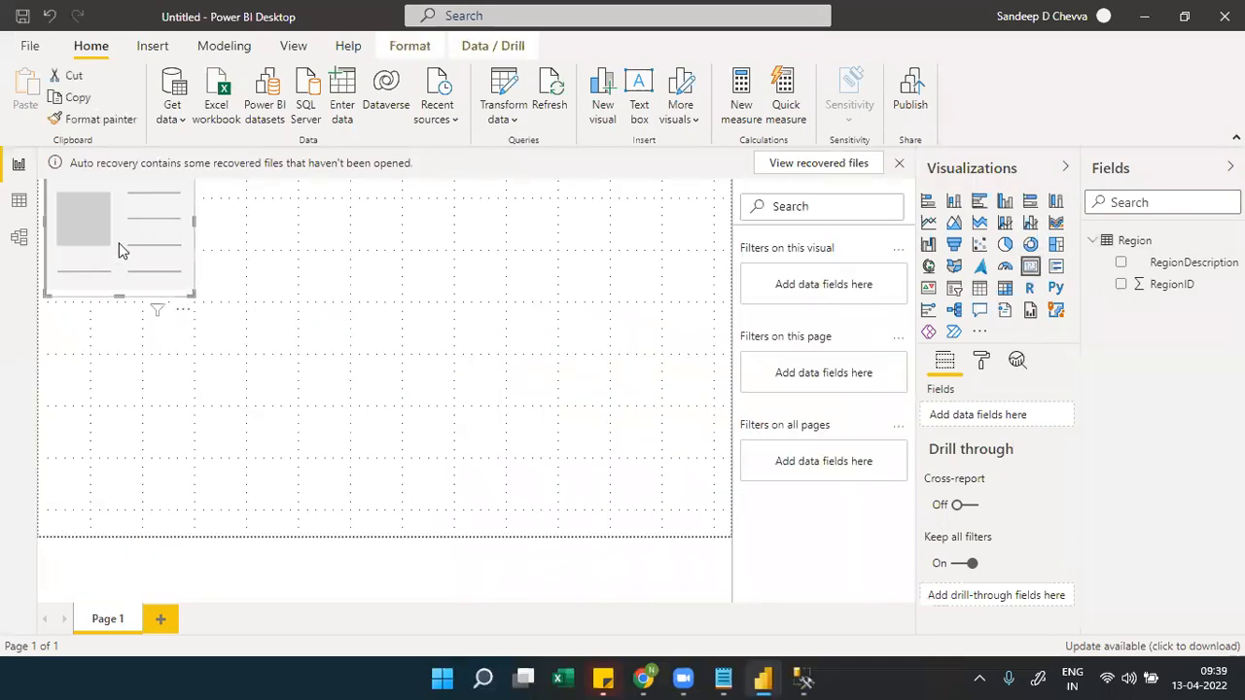
drag(122, 250, 328, 333)
drag(1162, 286, 1011, 414)
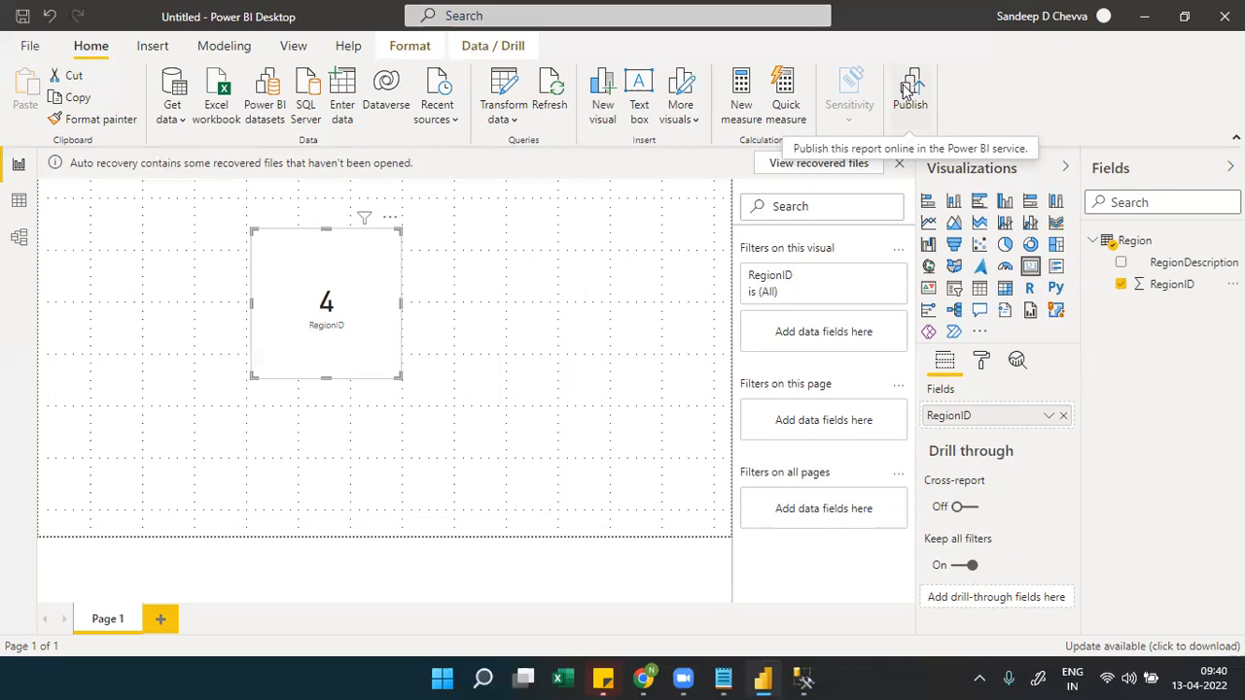
In the browser's Power BI service, open Dev Team Workspace from Workspaces and scroll its content
mouse_move(643, 678)
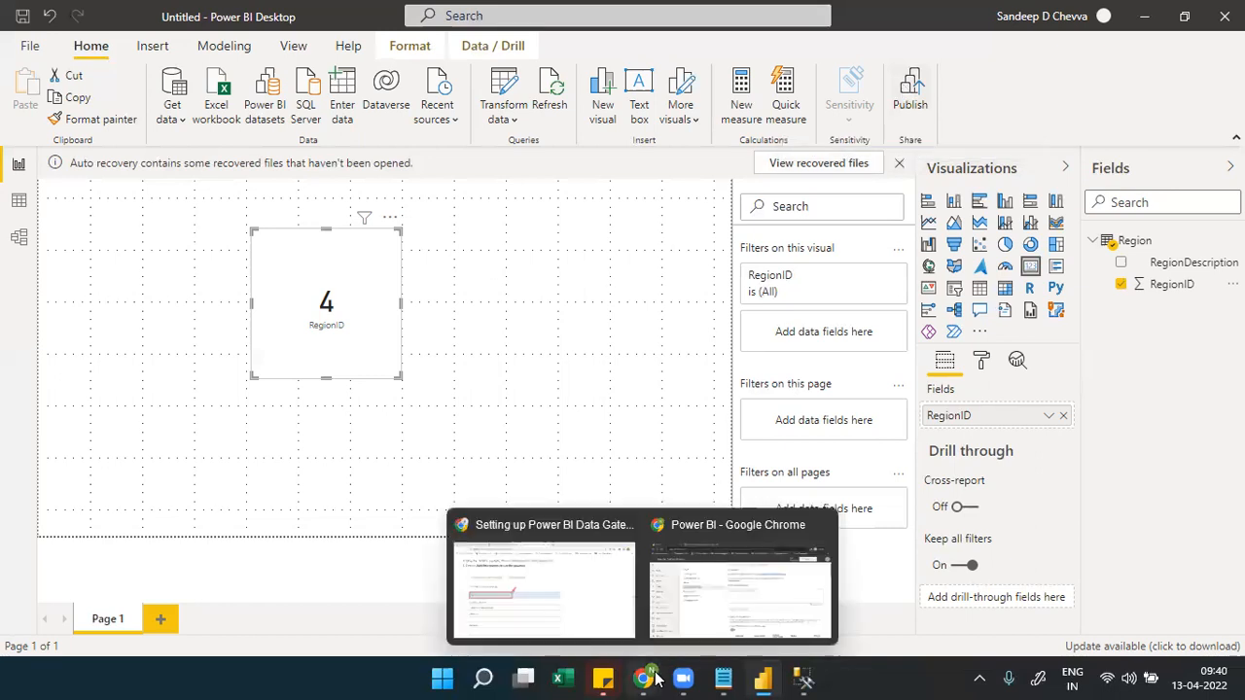
click(736, 615)
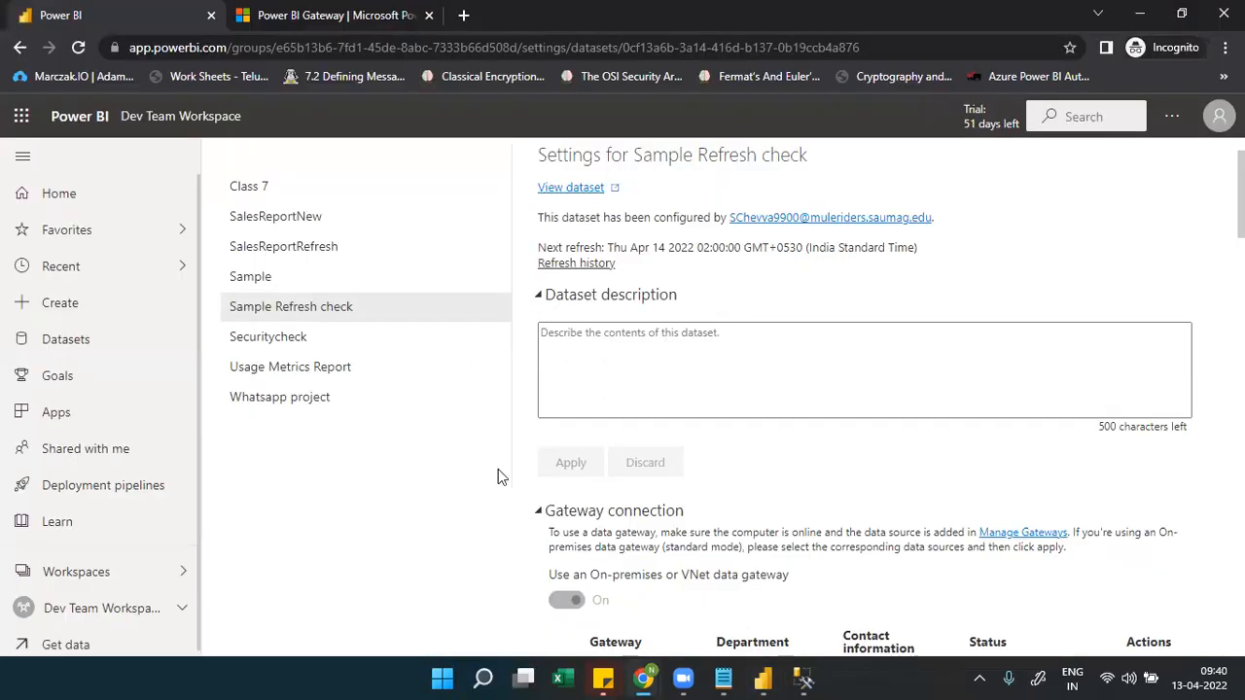
click(179, 575)
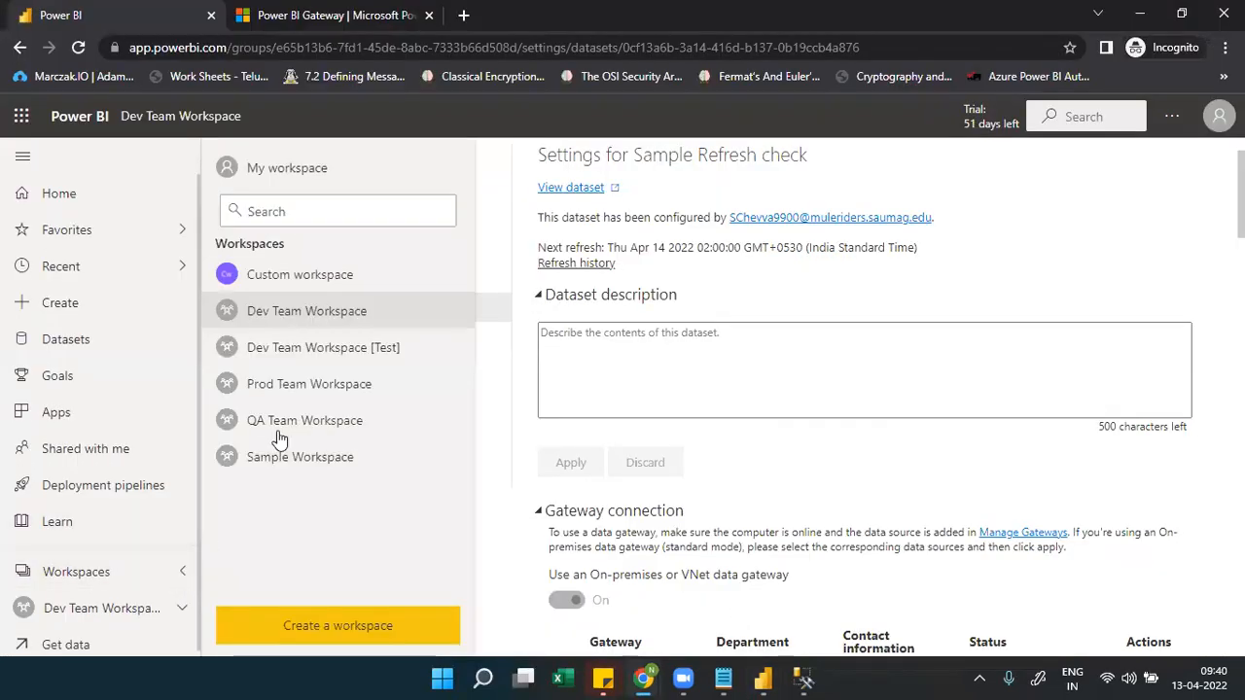
click(320, 311)
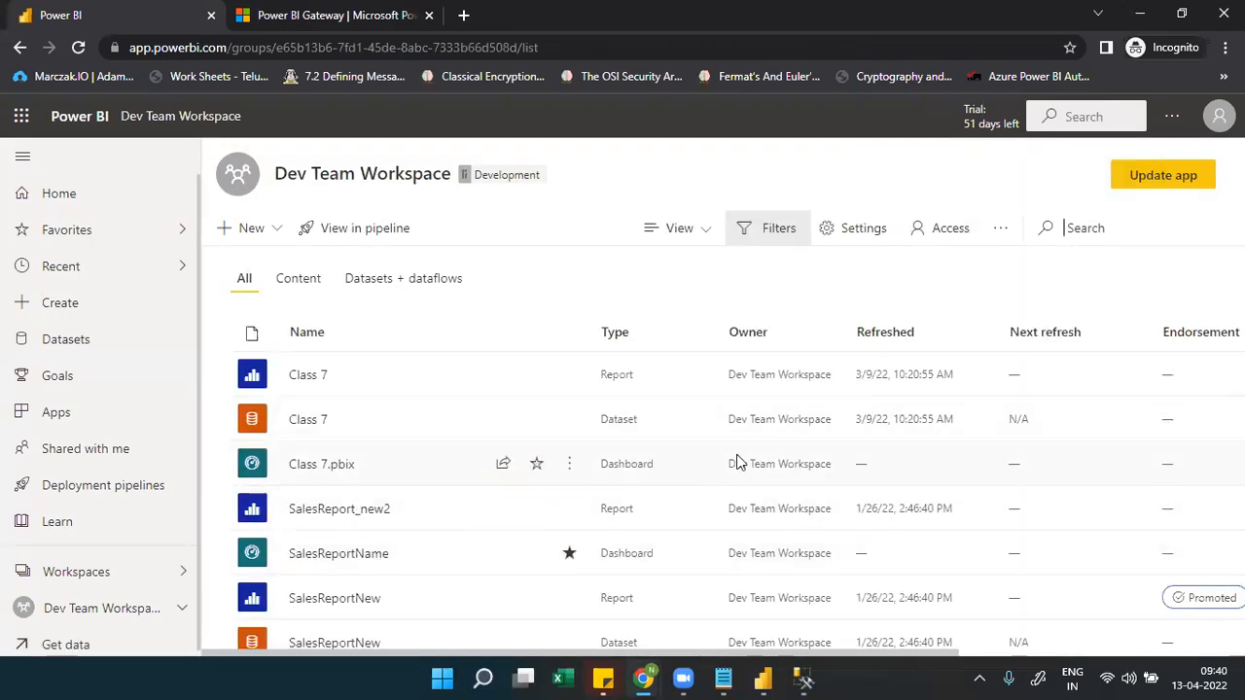
scroll(750, 456, down, 3)
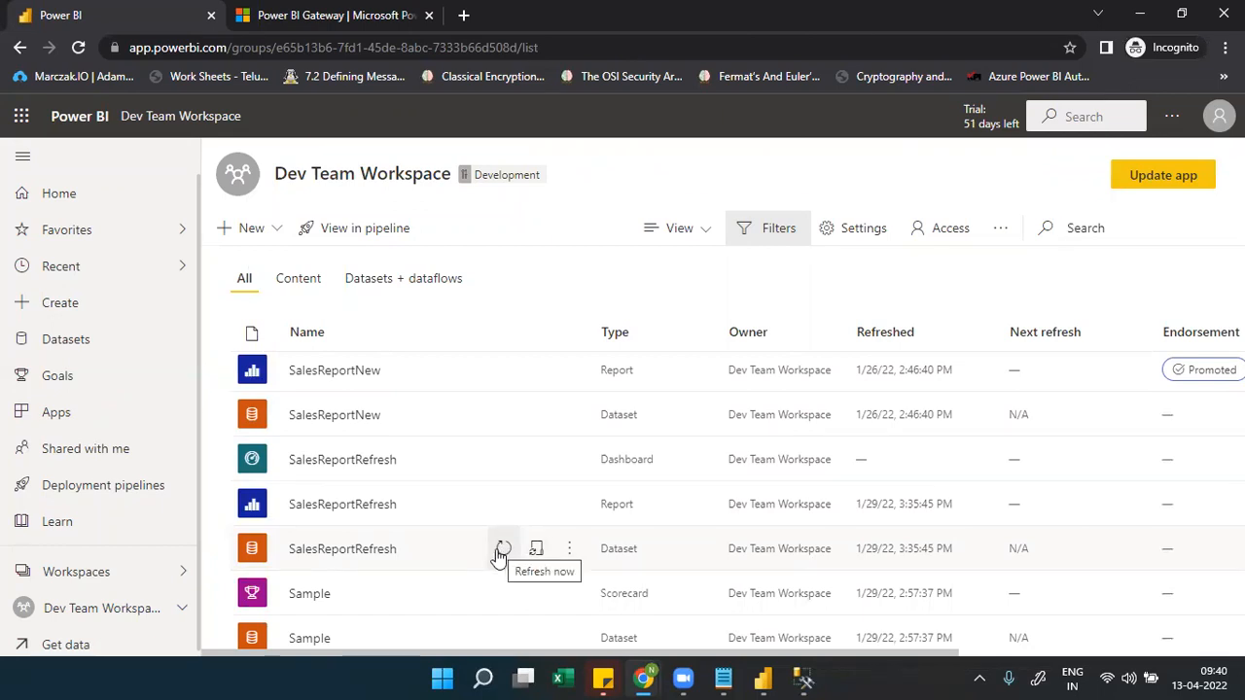
Run an immediate refresh of SalesReportRefresh and close the gateway-required failure message
click(503, 551)
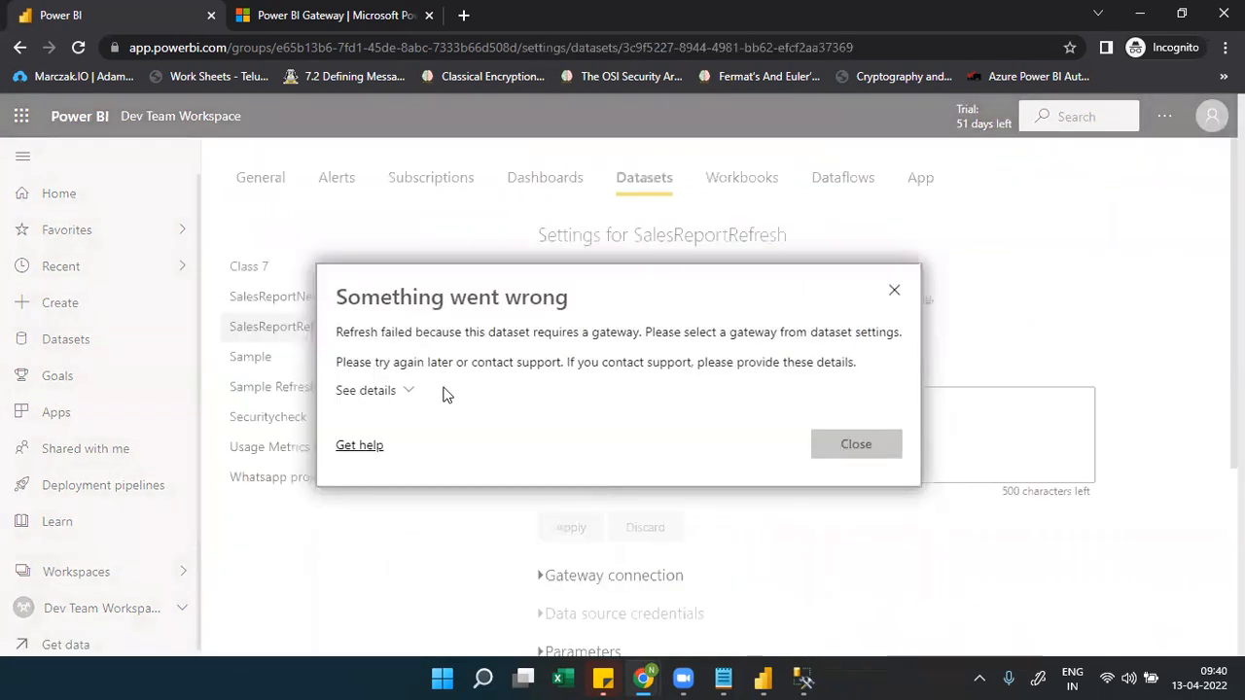
click(836, 444)
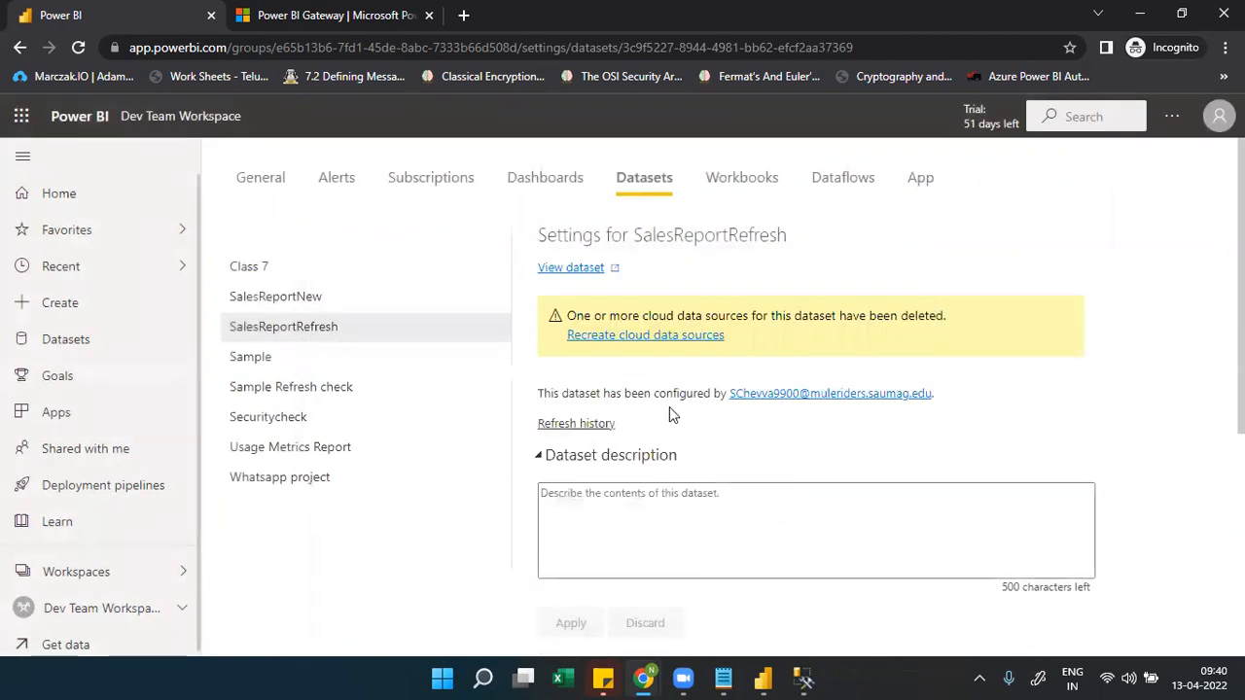